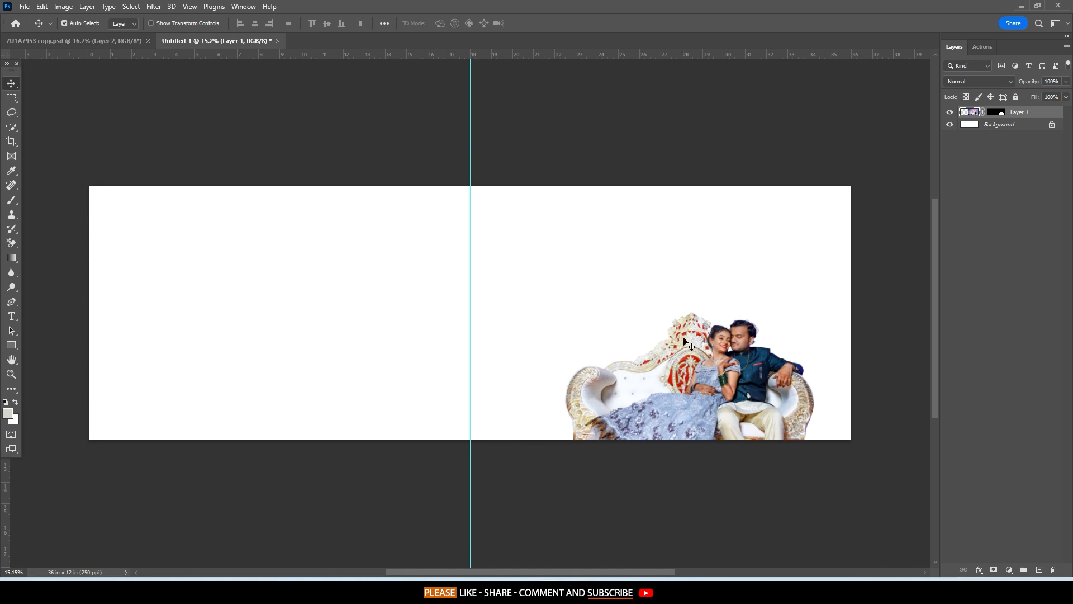
# Move the seated couple cutout up and inward on the album spread so the whole sofa and feet fit on the page.
pyautogui.moveTo(689, 347); pyautogui.dragTo(656, 284)
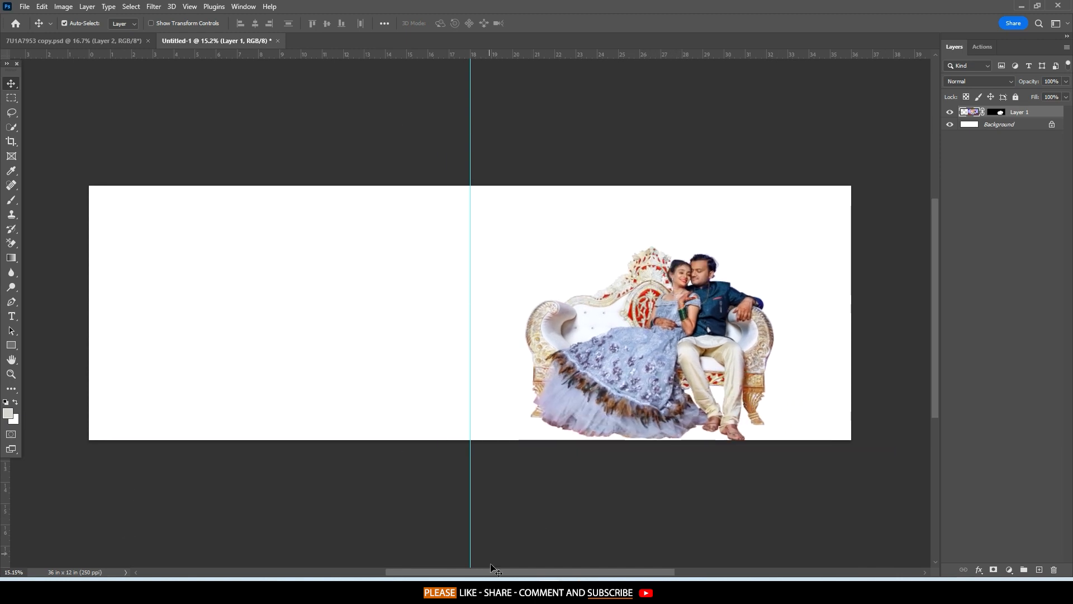
# Bring the photos 7U1A7931 and 7U1A7935 from File Explorer into Photoshop and open both together from Camera Raw.
pyautogui.click(525, 591)
pyautogui.moveTo(350, 293); pyautogui.dragTo(168, 182)
pyautogui.moveTo(156, 178); pyautogui.dragTo(550, 592)
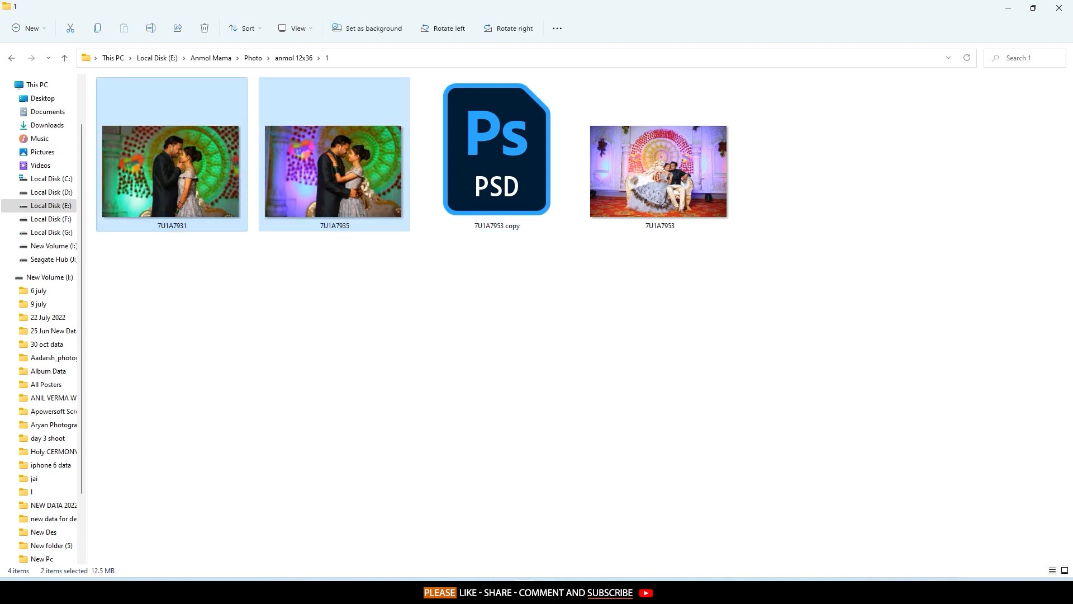
pyautogui.click(550, 592)
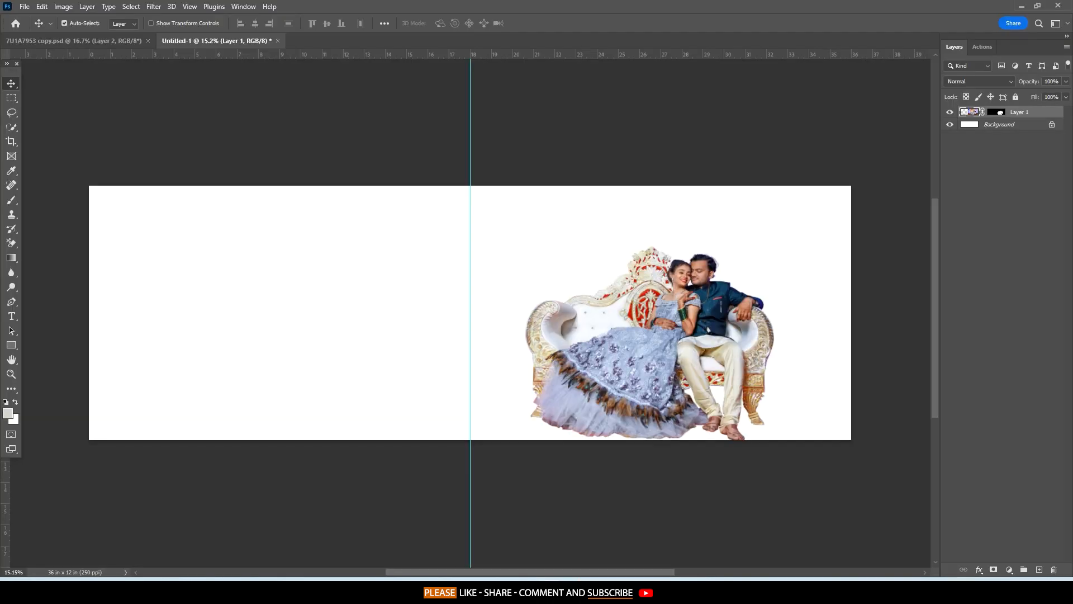
pyautogui.click(550, 592)
pyautogui.doubleClick(407, 5)
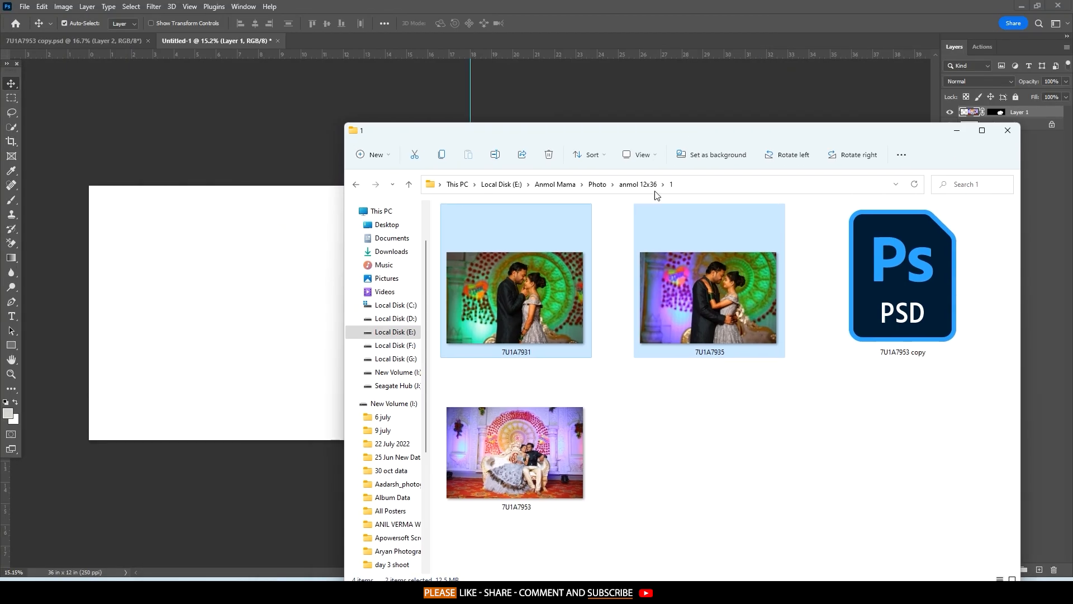
pyautogui.moveTo(424, 53); pyautogui.dragTo(416, 36)
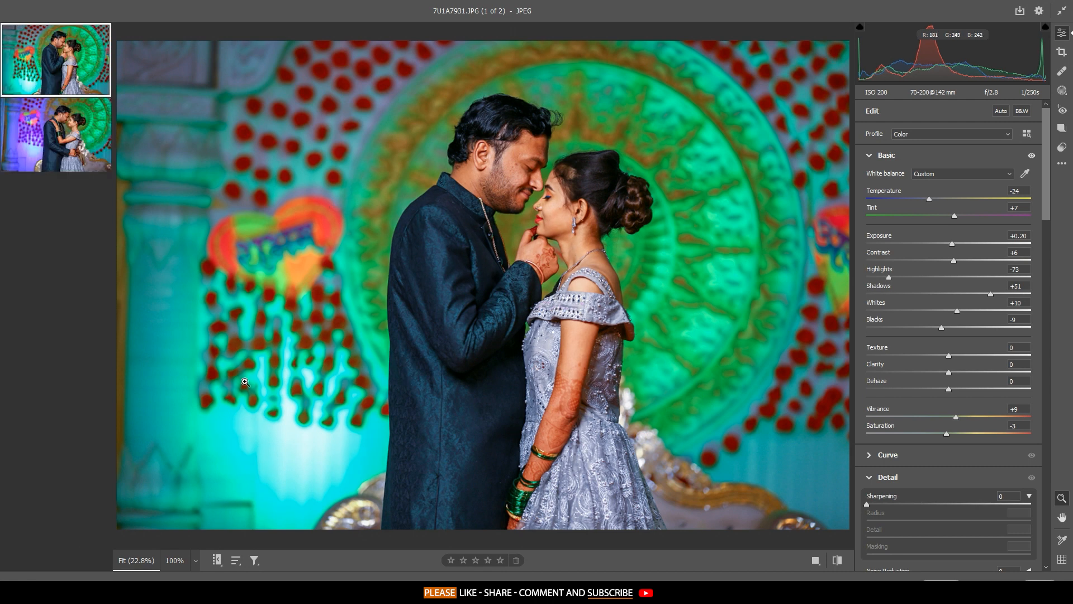
pyautogui.hotkey('ctrl', 'a')
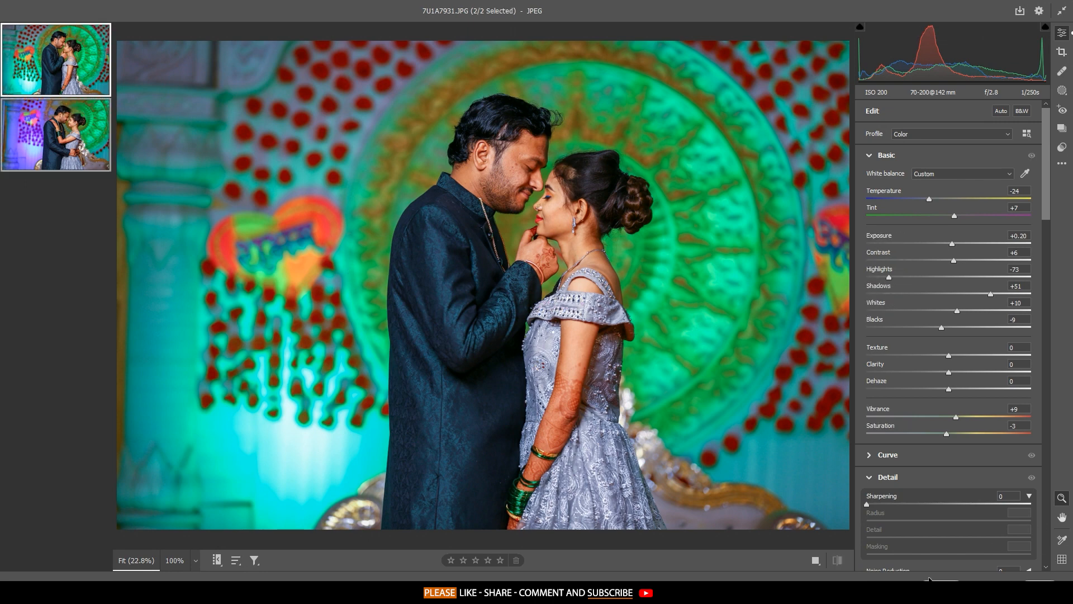
pyautogui.click(933, 585)
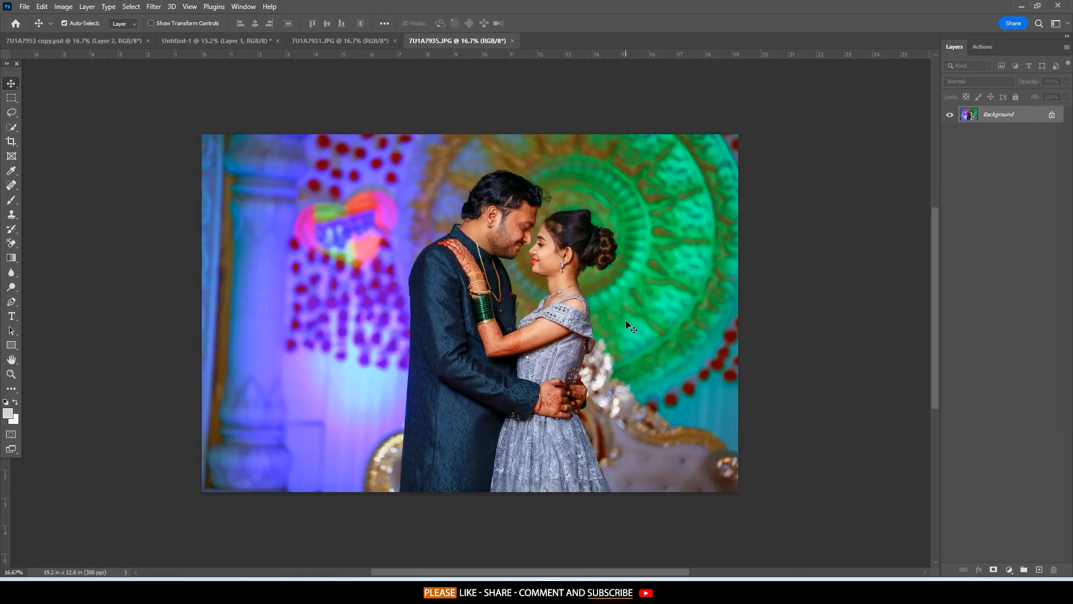
# Duplicate the Background layer of the 7U1A7935 photo.
pyautogui.scroll(18, 492, 230)
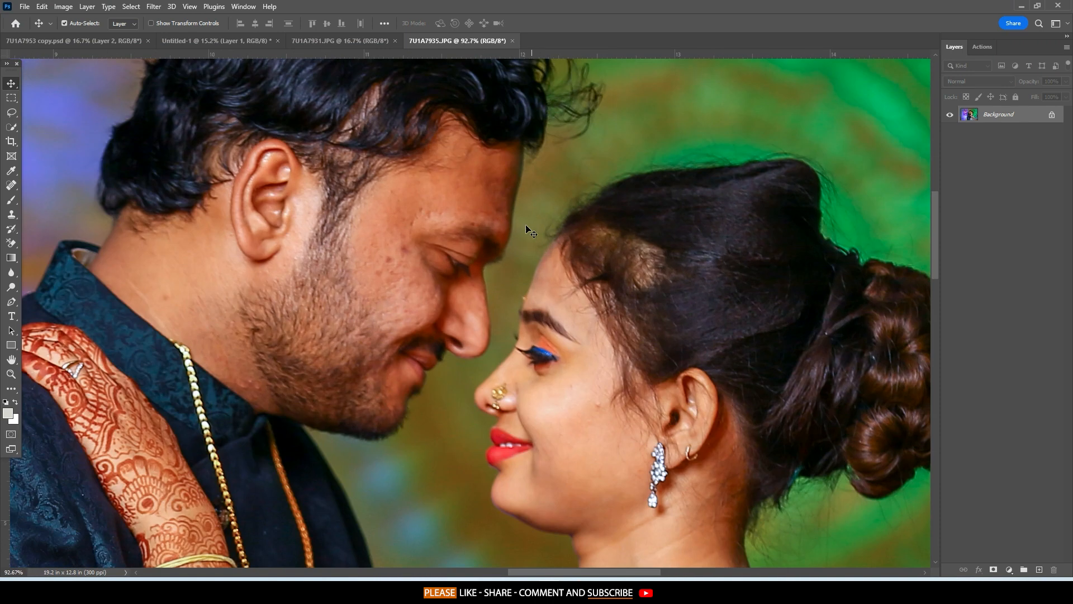
pyautogui.moveTo(471, 211); pyautogui.dragTo(451, 208)
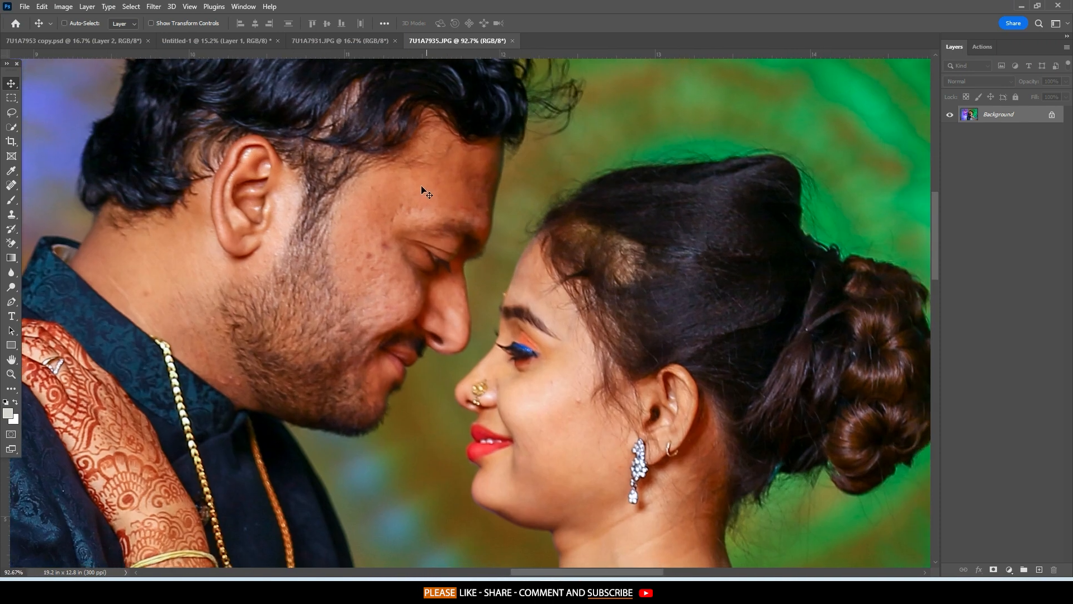
pyautogui.hotkey('ctrl', 'j')
# Remove the blemishes on the man's forehead and cheek and on the woman's neck with the content-aware Spot Healing Brush.
pyautogui.rightClick(11, 185)
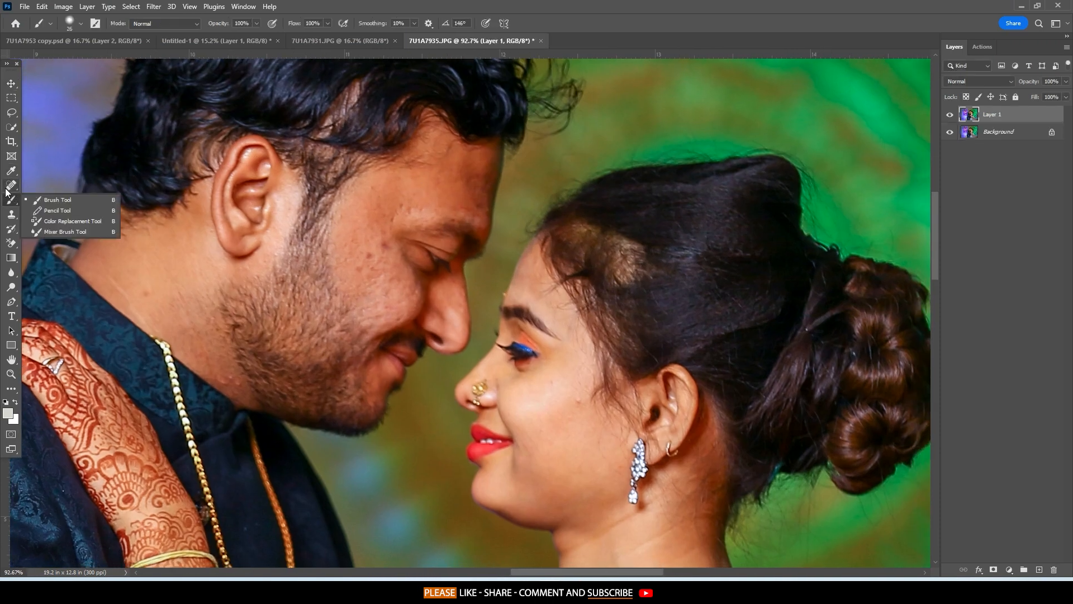
pyautogui.click(56, 199)
pyautogui.scroll(2, 451, 366)
pyautogui.press(']')
pyautogui.moveTo(623, 411); pyautogui.dragTo(631, 436)
pyautogui.moveTo(597, 392); pyautogui.dragTo(607, 413)
pyautogui.moveTo(513, 232); pyautogui.dragTo(687, 320)
pyautogui.click(498, 294)
pyautogui.press(']')
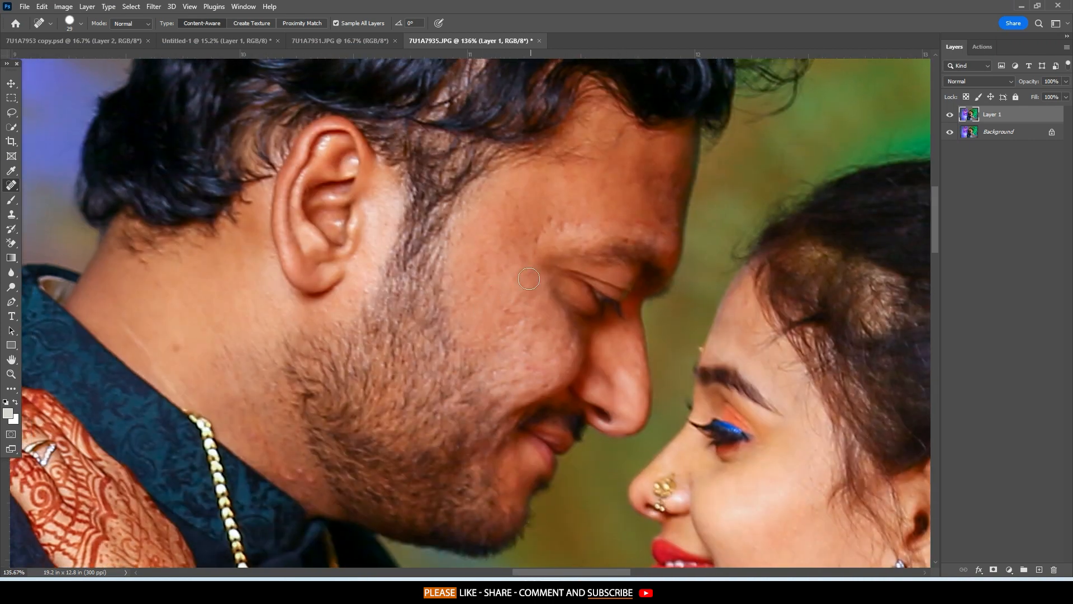
pyautogui.moveTo(527, 243); pyautogui.dragTo(572, 219)
pyautogui.click(513, 218)
pyautogui.scroll(-2, 308, 271)
pyautogui.scroll(-3, 307, 271)
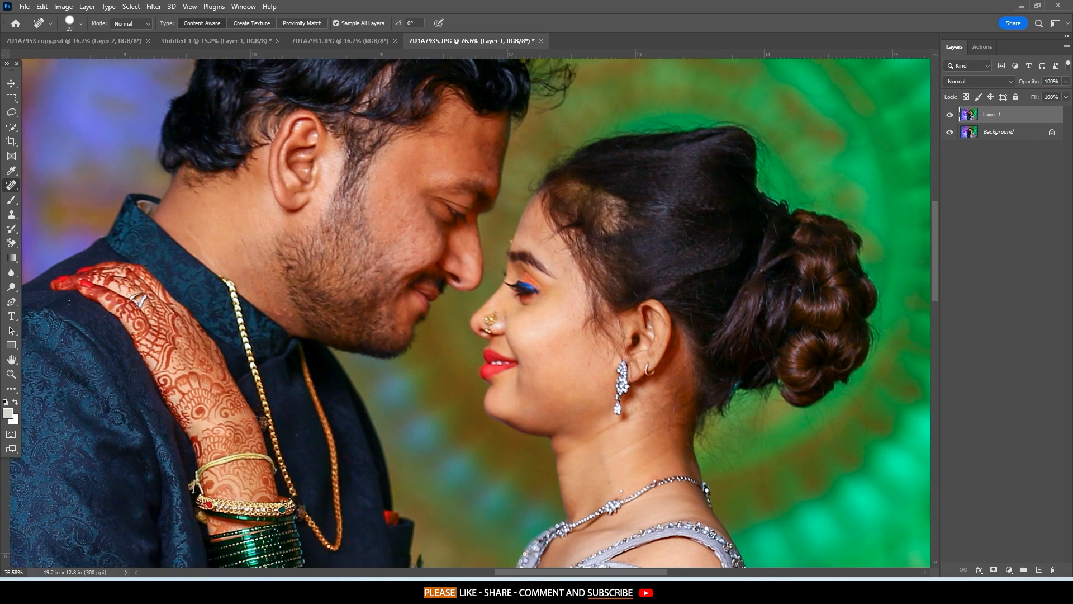
pyautogui.click(620, 489)
# Add a Selective Color adjustment layer that reduces Black in the Reds.
pyautogui.click(1009, 569)
pyautogui.click(1017, 551)
pyautogui.moveTo(604, 88); pyautogui.dragTo(872, 89)
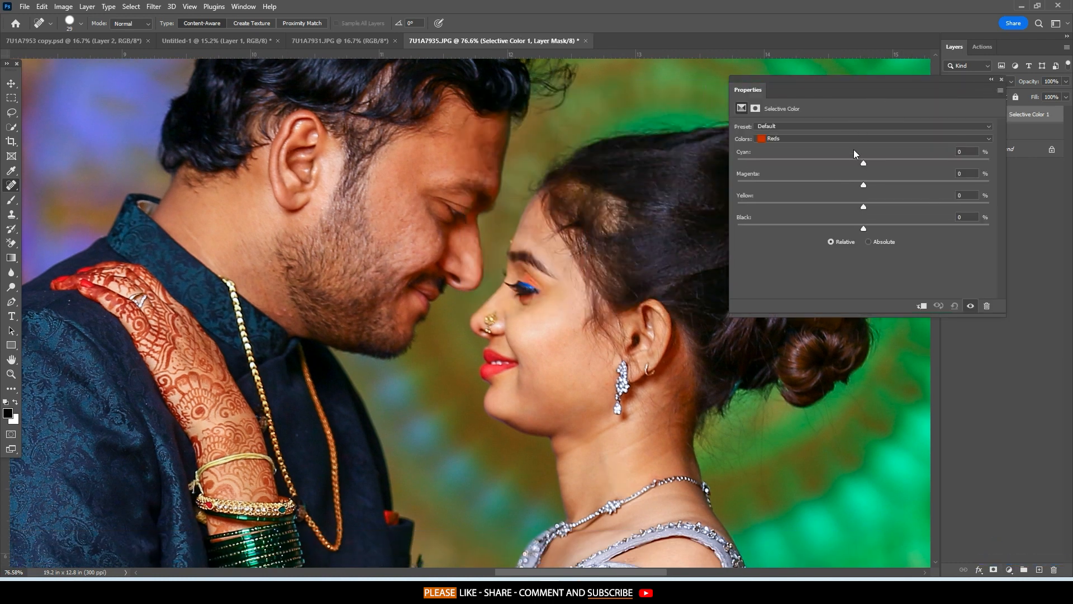
pyautogui.moveTo(863, 229); pyautogui.dragTo(841, 233)
pyautogui.click(1002, 80)
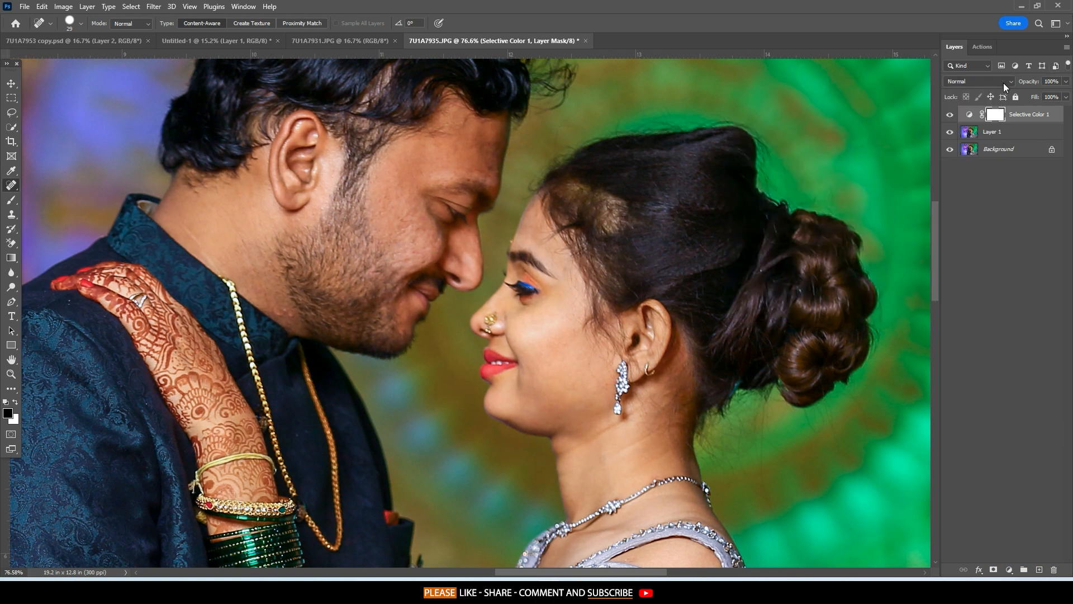
# Invert the Selective Color mask and paint the brightening back in over the couple's faces and the woman's arm and shoulder.
pyautogui.hotkey('ctrl', 'i')
pyautogui.press('b')
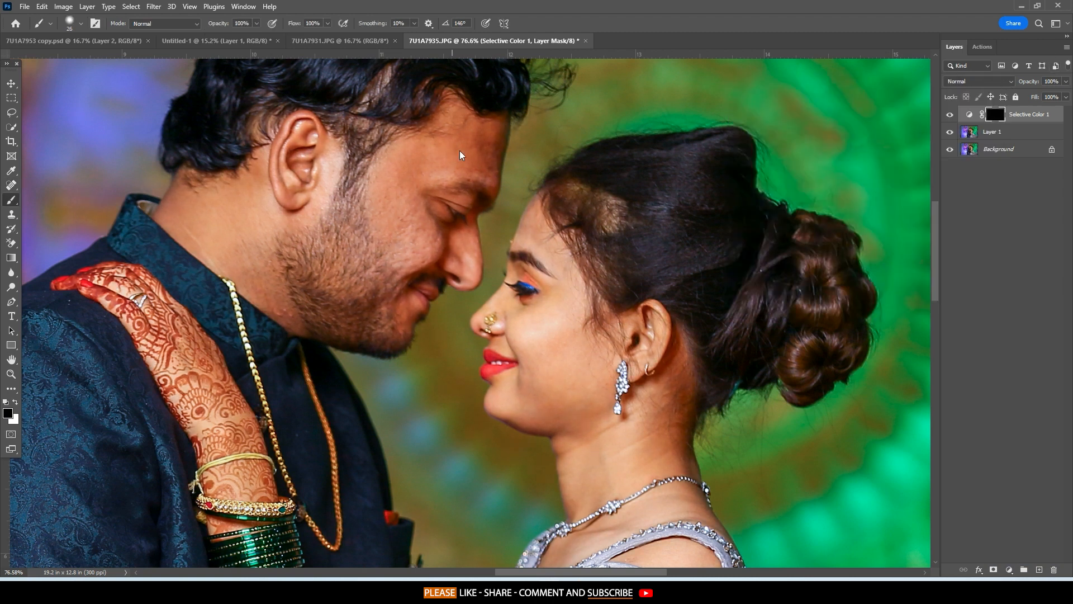
pyautogui.moveTo(446, 155); pyautogui.dragTo(558, 144)
pyautogui.moveTo(493, 158)
pyautogui.mouseDown()
pyautogui.moveTo(474, 152)
pyautogui.moveTo(397, 360)
pyautogui.moveTo(399, 269)
pyautogui.mouseUp()
pyautogui.press('x')
pyautogui.scroll(-3, 392, 239)
pyautogui.moveTo(404, 427); pyautogui.dragTo(434, 294)
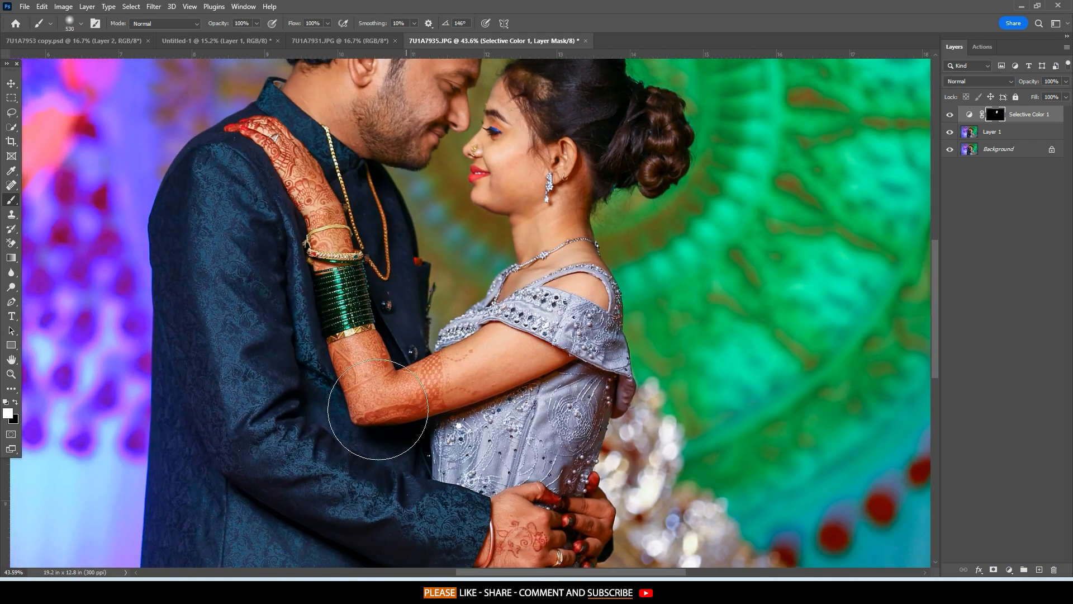
pyautogui.moveTo(379, 410)
pyautogui.mouseDown()
pyautogui.moveTo(481, 401)
pyautogui.moveTo(593, 360)
pyautogui.mouseUp()
pyautogui.moveTo(585, 314)
pyautogui.mouseDown()
pyautogui.moveTo(579, 408)
pyautogui.moveTo(576, 379)
pyautogui.mouseUp()
pyautogui.moveTo(577, 238); pyautogui.dragTo(579, 279)
# Stamp all visible layers into a new layer and open it in the SkinFiner filter.
pyautogui.hotkey('ctrl', 'alt', 'shift', 'e')
pyautogui.scroll(4, 503, 198)
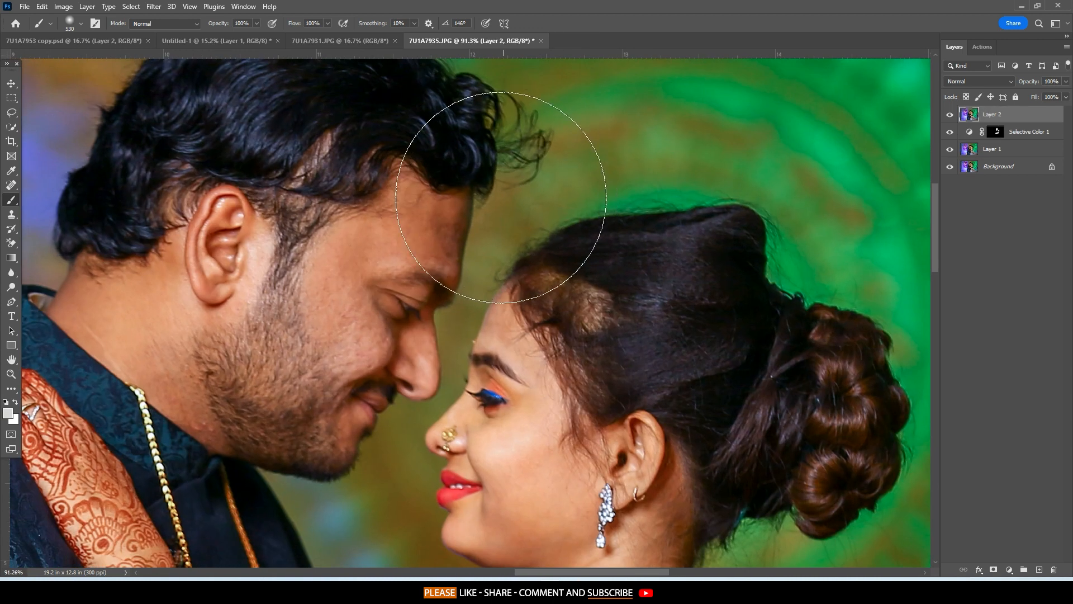
pyautogui.click(189, 6)
pyautogui.moveTo(233, 262)
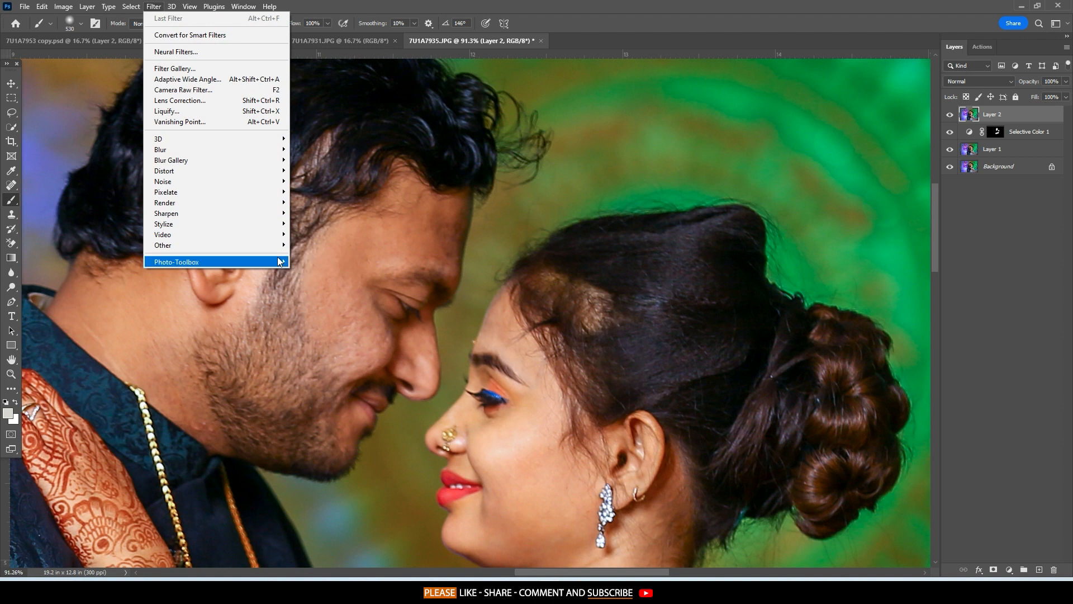
pyautogui.click(295, 260)
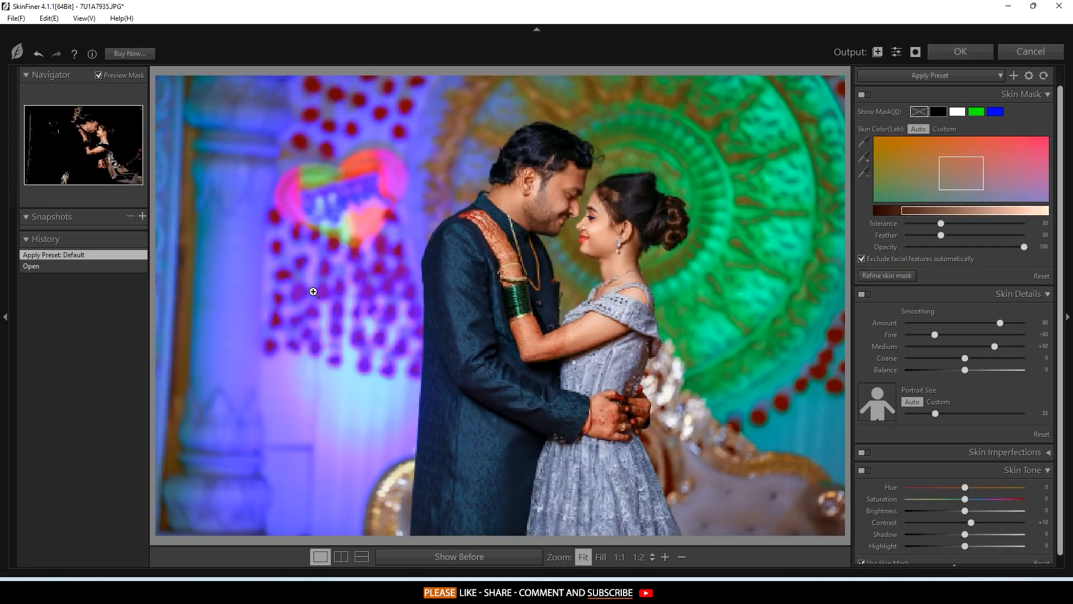
# Set the SkinFiner smoothing Amount to 72 and Fine to +7, and apply the skin smoothing.
pyautogui.click(580, 183)
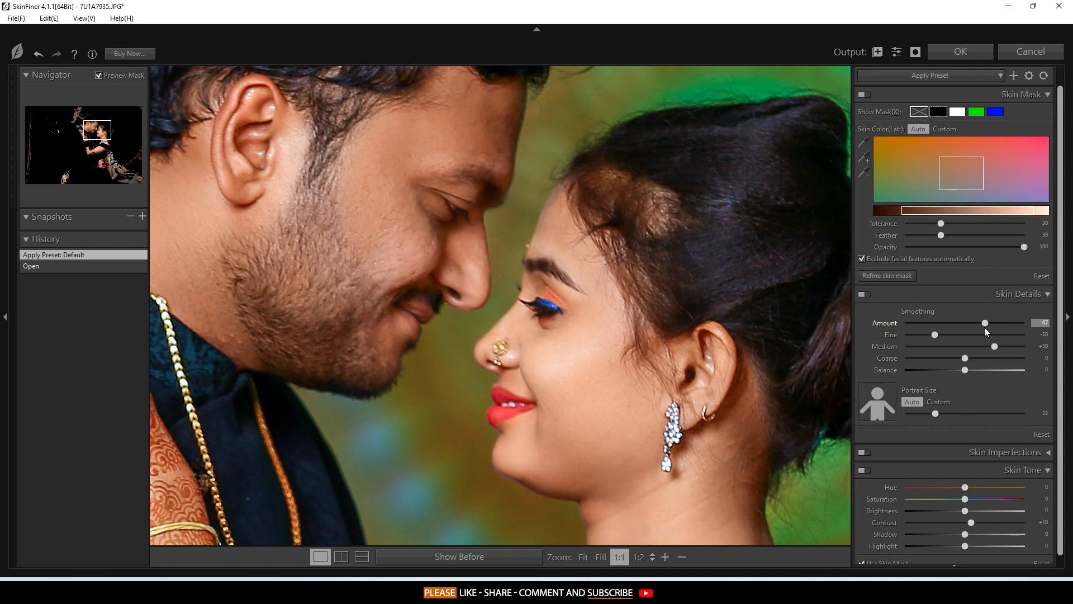
pyautogui.moveTo(984, 327); pyautogui.dragTo(991, 324)
pyautogui.click(967, 334)
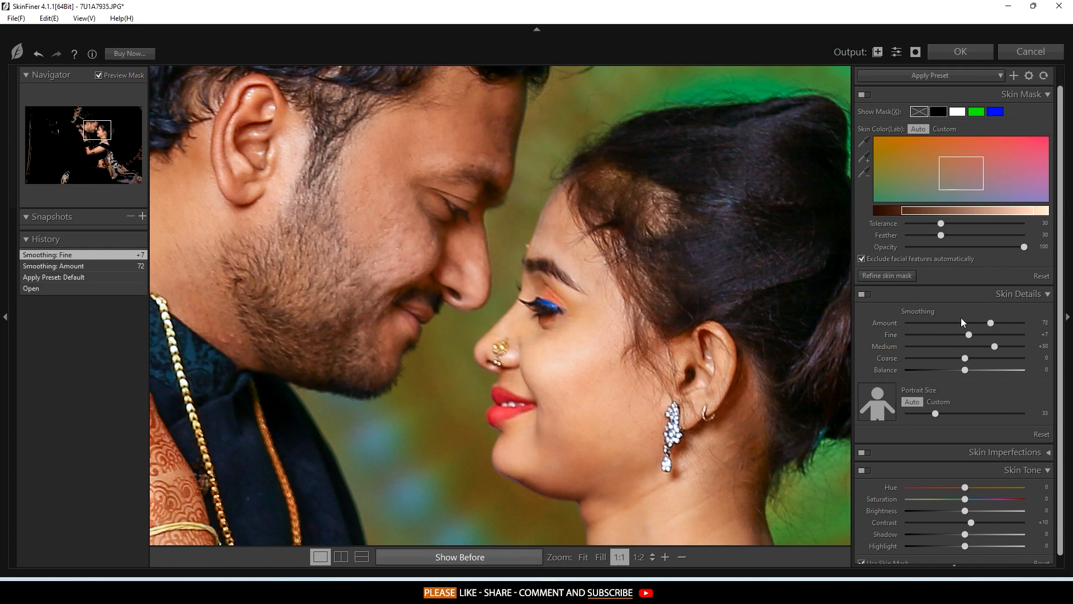
pyautogui.click(866, 158)
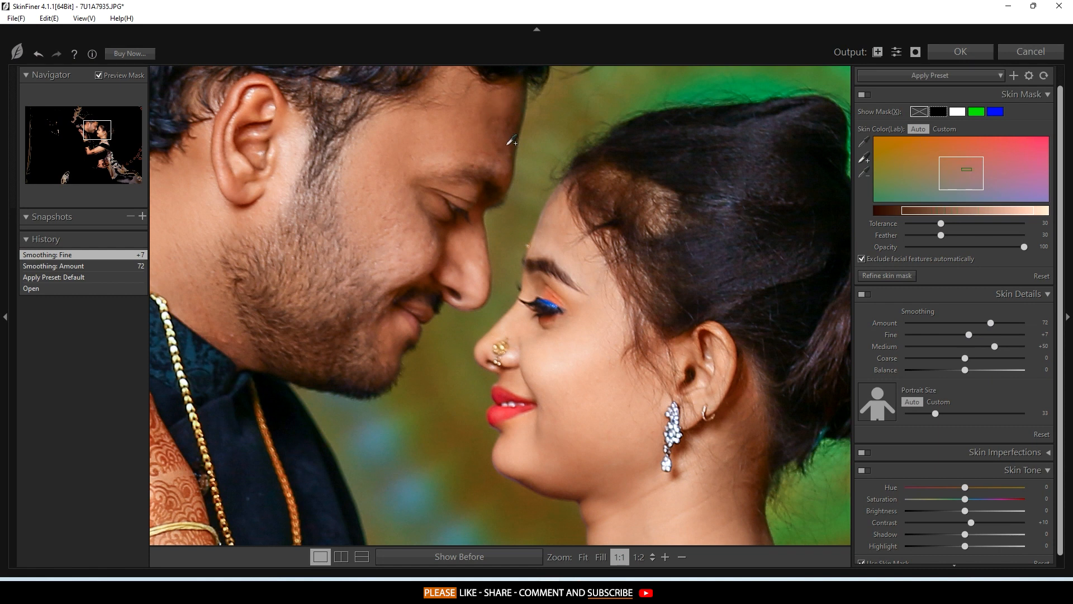
pyautogui.click(961, 49)
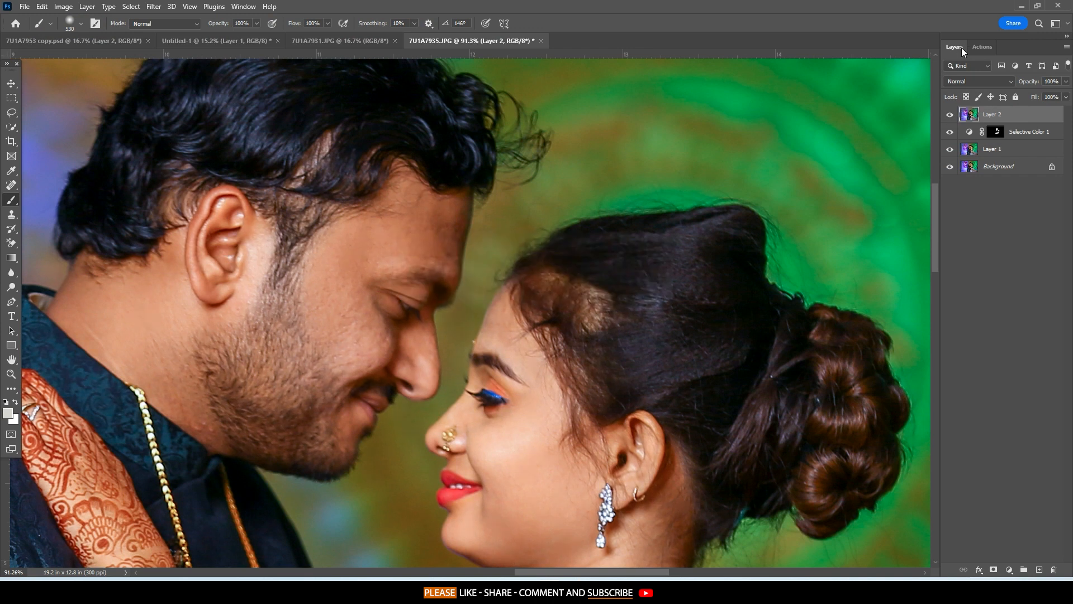
# Hide the smoothed layer with a black mask and paint it back in white over the couple's faces and the woman's arm.
pyautogui.scroll(-7, 342, 259)
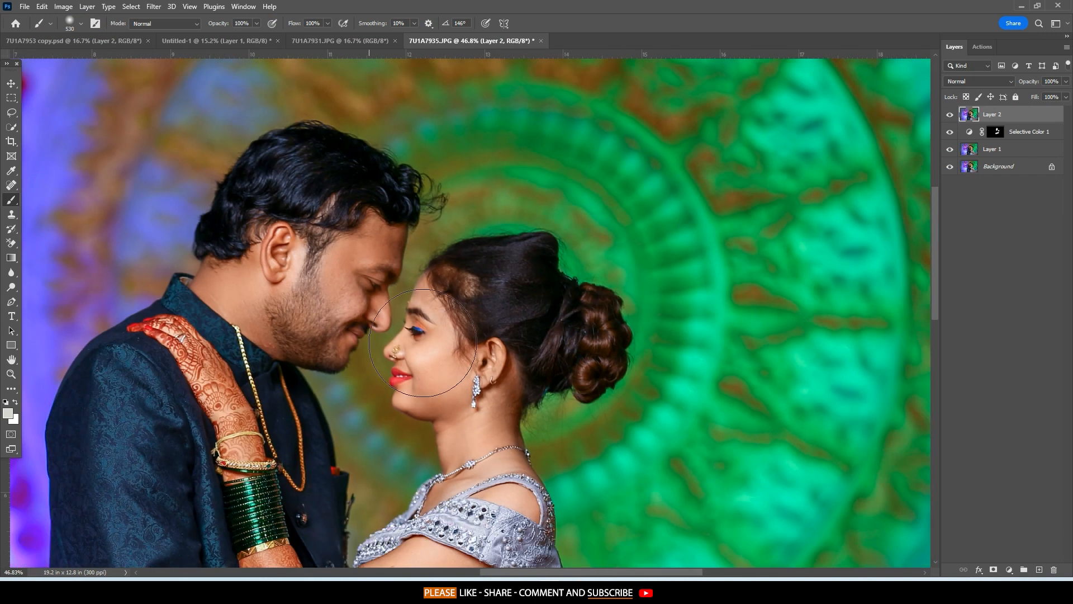
pyautogui.moveTo(490, 395); pyautogui.dragTo(554, 294)
pyautogui.hotkey('ctrl', '0')
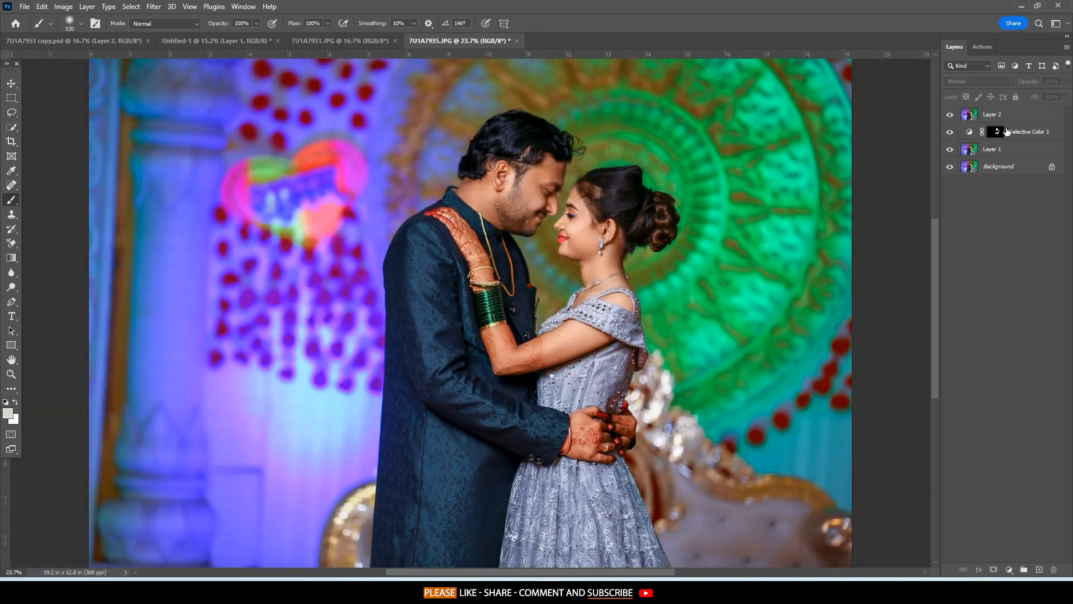
pyautogui.keyDown('alt'); pyautogui.click(993, 569); pyautogui.keyUp('alt')
pyautogui.scroll(6, 575, 347)
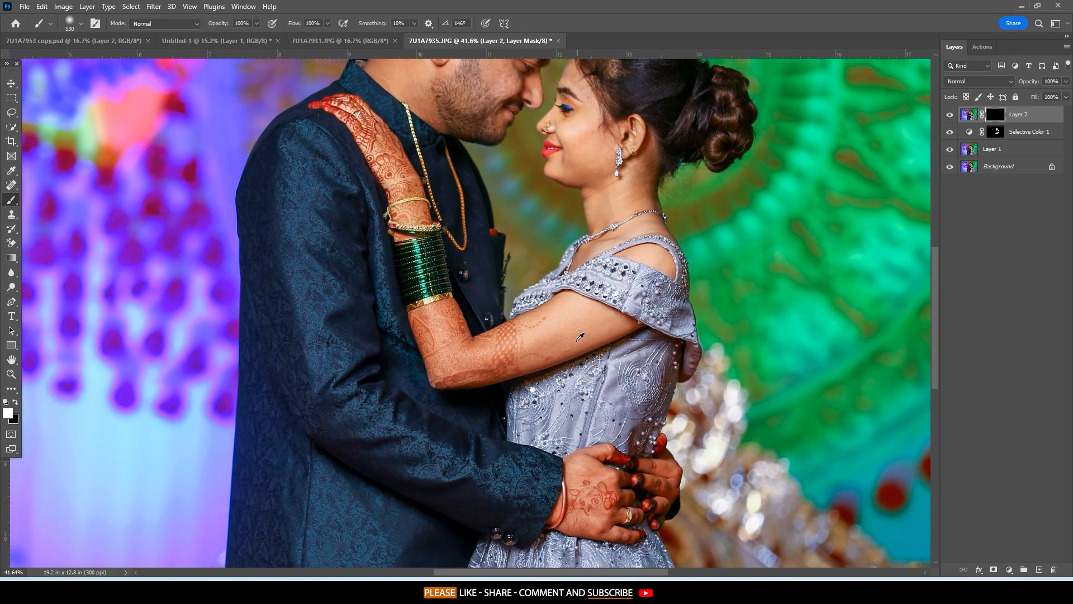
pyautogui.moveTo(563, 199); pyautogui.dragTo(563, 377)
pyautogui.moveTo(554, 331); pyautogui.dragTo(637, 330)
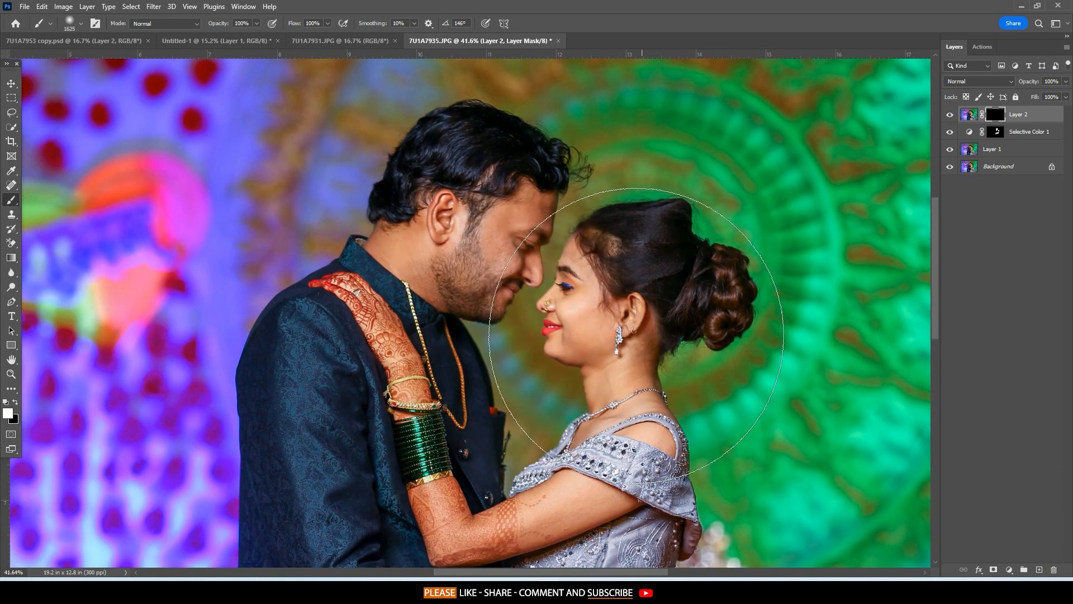
pyautogui.click(524, 238)
pyautogui.moveTo(598, 363); pyautogui.dragTo(576, 218)
pyautogui.moveTo(619, 295); pyautogui.dragTo(529, 298)
pyautogui.scroll(-5, 458, 413)
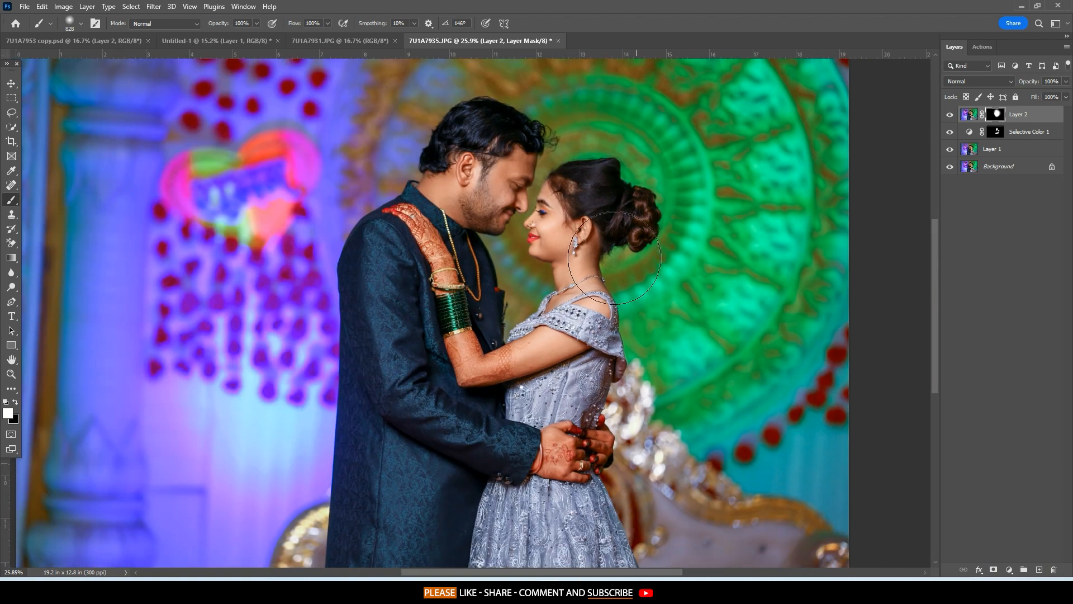
pyautogui.scroll(4, 600, 237)
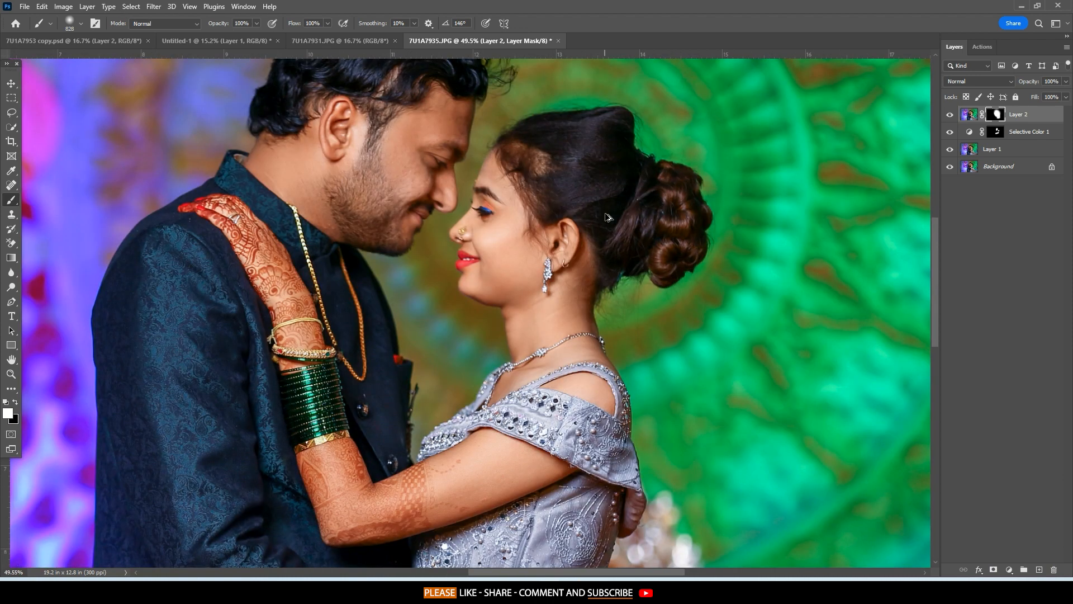
# Stamp all visible layers of the retouched photo into another new layer.
pyautogui.hotkey('ctrl', 'shift', 'alt', 'e')
pyautogui.hotkey('ctrl', '0')
pyautogui.click(320, 42)
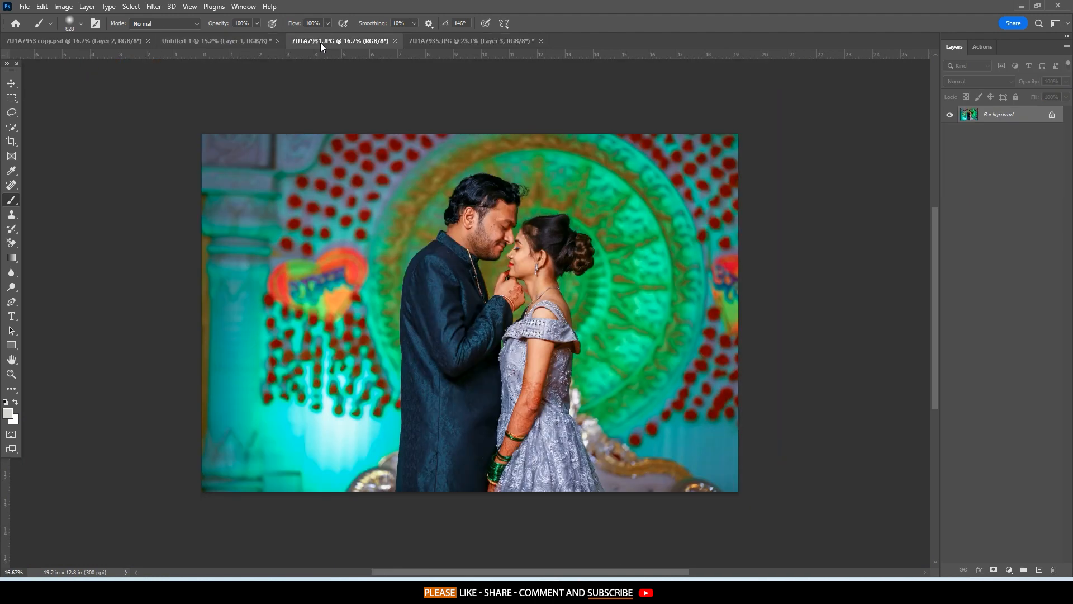
pyautogui.click(465, 46)
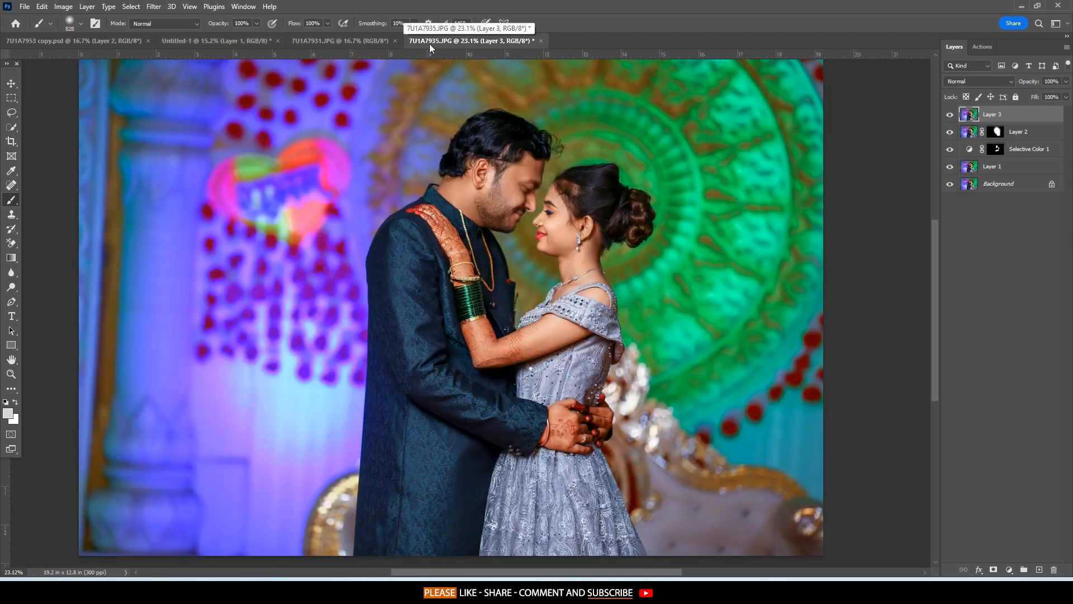
pyautogui.click(332, 43)
pyautogui.click(475, 43)
# Start a Pen path below the hem of the man's coat and trace it up along the back edge of his sleeve.
pyautogui.scroll(3, 485, 384)
pyautogui.moveTo(514, 454); pyautogui.dragTo(599, 172)
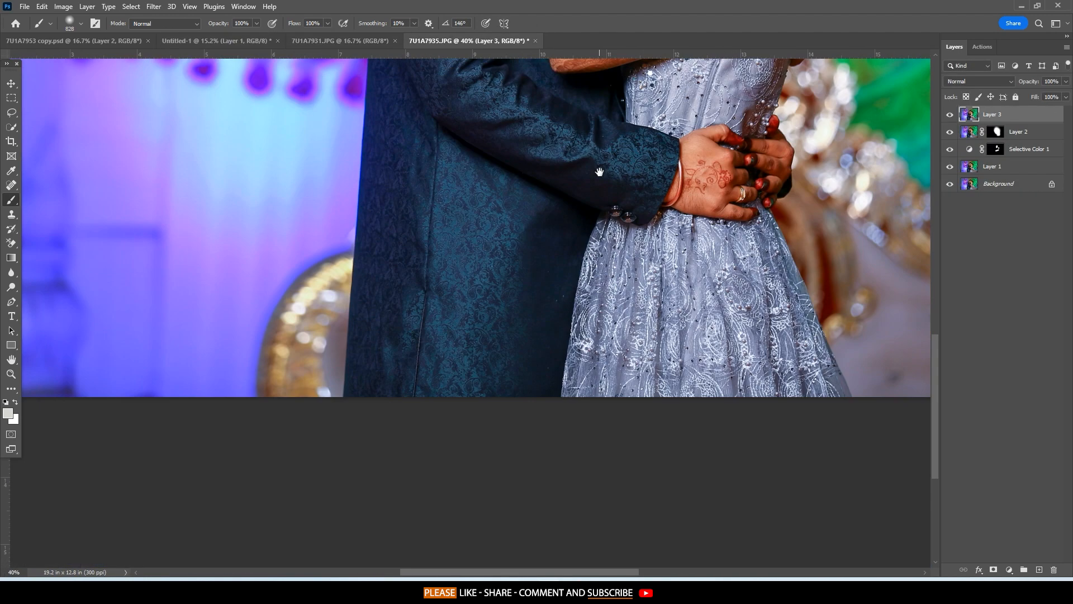
pyautogui.moveTo(438, 162); pyautogui.dragTo(385, 458)
pyautogui.moveTo(461, 480); pyautogui.dragTo(554, 175)
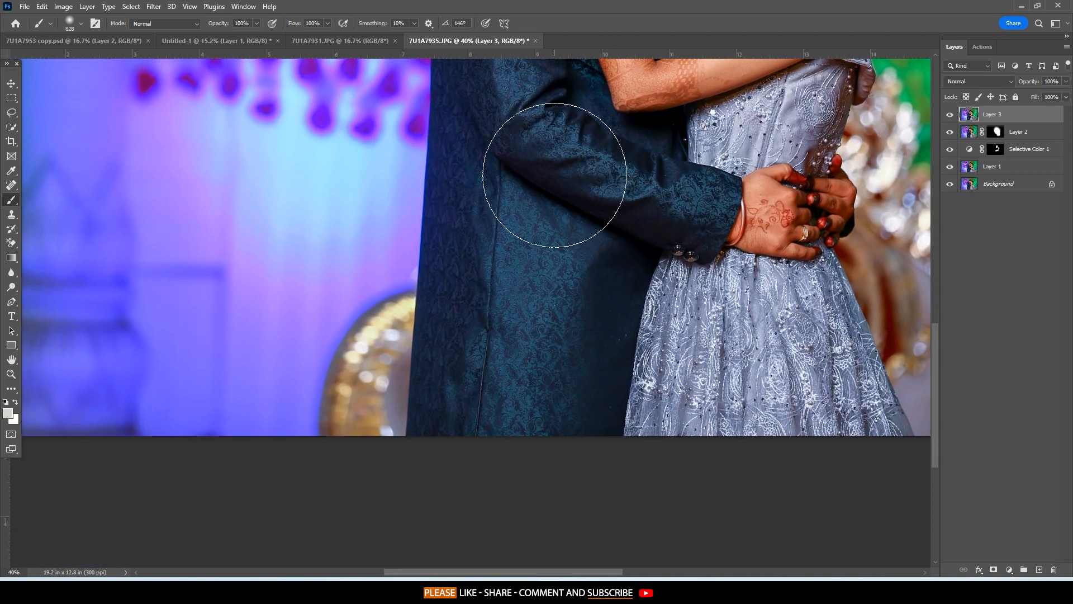
pyautogui.press('p')
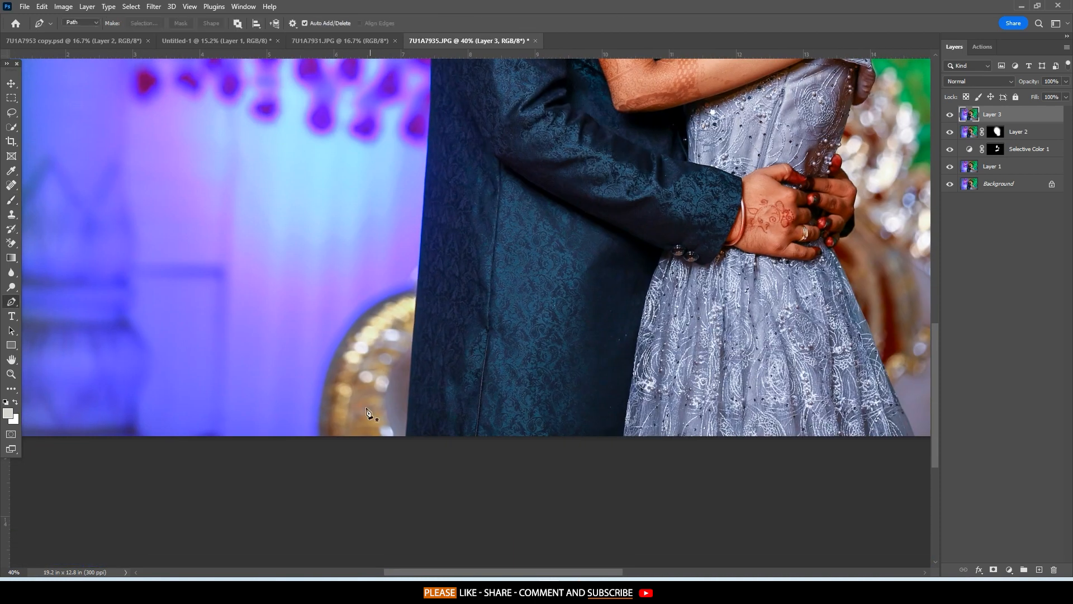
pyautogui.moveTo(435, 422); pyautogui.dragTo(492, 371)
pyautogui.scroll(4, 508, 276)
pyautogui.click(438, 430)
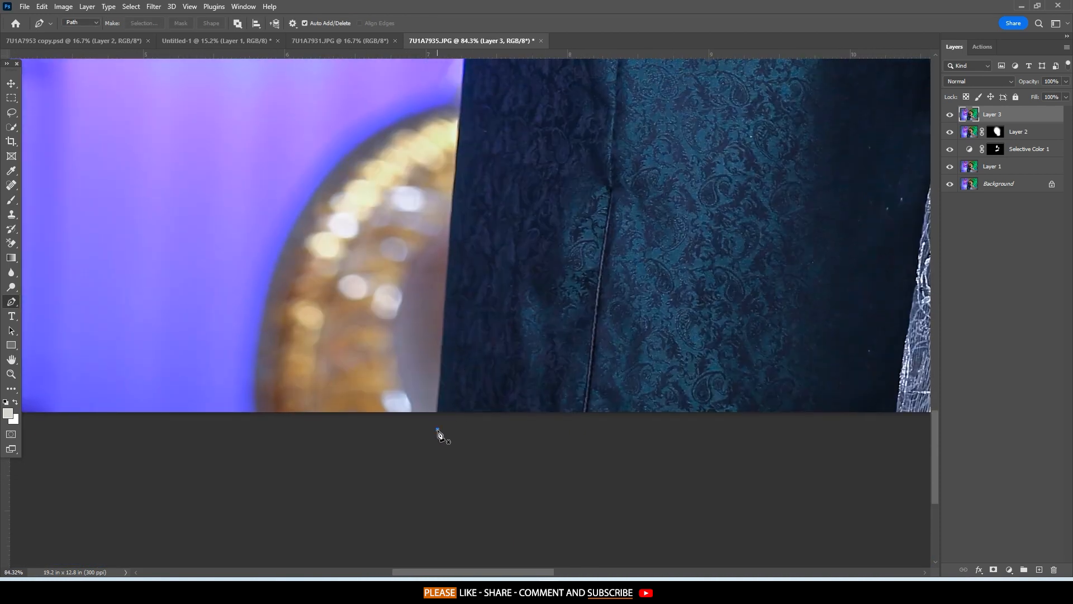
pyautogui.scroll(5, 438, 481)
pyautogui.moveTo(460, 161); pyautogui.dragTo(409, 535)
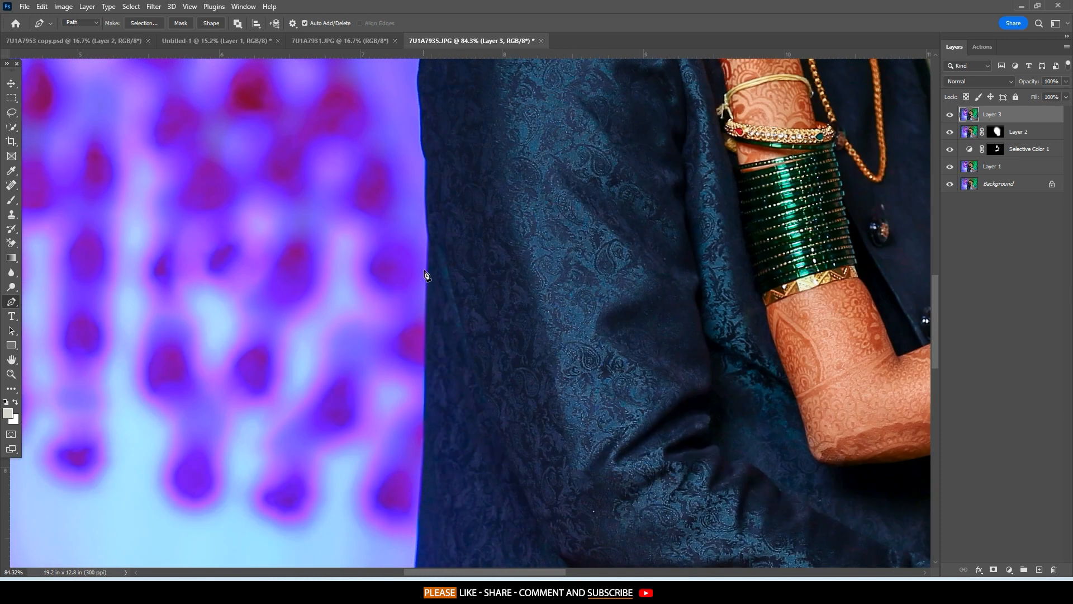
pyautogui.moveTo(429, 218); pyautogui.dragTo(424, 155)
pyautogui.moveTo(431, 119); pyautogui.dragTo(422, 379)
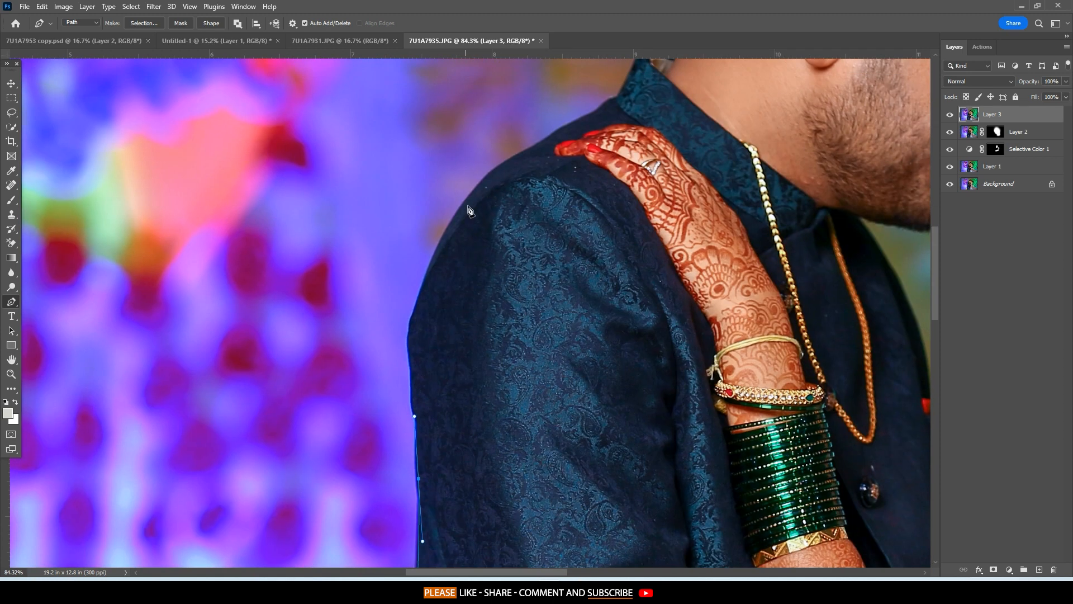
# Continue the Pen path over the curve of the man's shoulder to the base of his collar.
pyautogui.moveTo(470, 201); pyautogui.dragTo(538, 144)
pyautogui.scroll(4, 538, 143)
pyautogui.moveTo(485, 243); pyautogui.dragTo(345, 467)
pyautogui.click(268, 481)
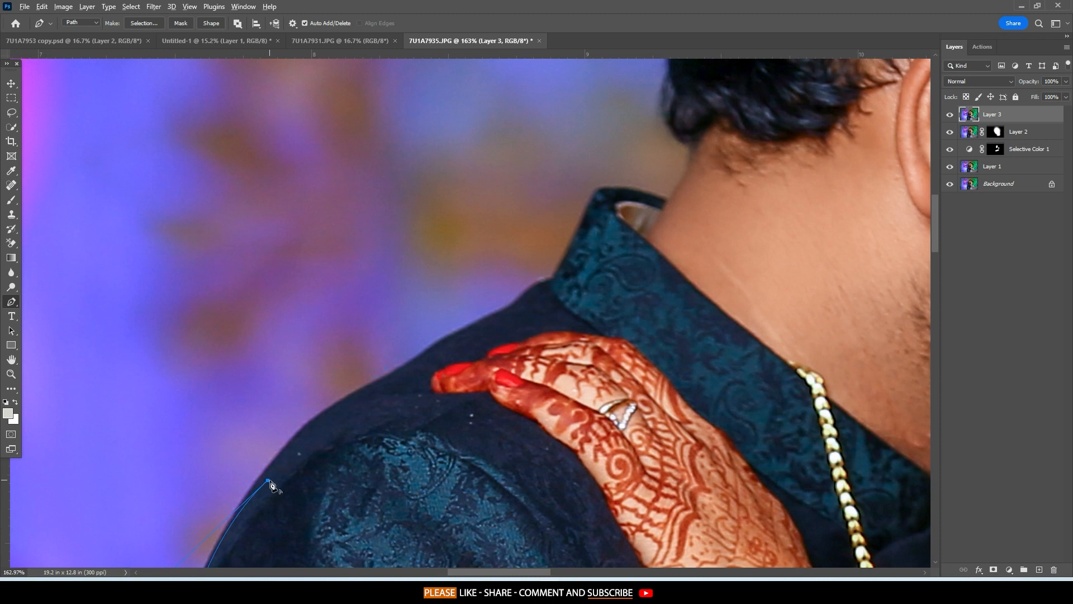
pyautogui.moveTo(386, 375); pyautogui.dragTo(458, 335)
pyautogui.moveTo(555, 283); pyautogui.dragTo(561, 265)
pyautogui.moveTo(486, 287); pyautogui.dragTo(271, 450)
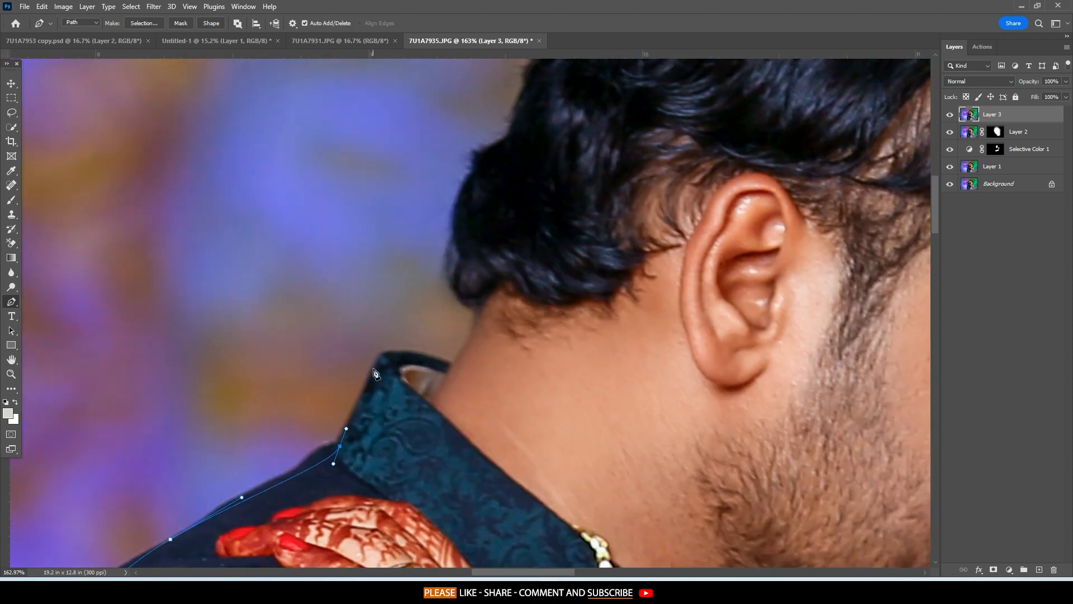
# Extend the path around the man's collar and loosely around the back and top of his hair.
pyautogui.click(376, 361)
pyautogui.moveTo(411, 354); pyautogui.dragTo(437, 361)
pyautogui.moveTo(442, 188); pyautogui.dragTo(459, 242)
pyautogui.scroll(-4, 408, 331)
pyautogui.moveTo(498, 153); pyautogui.dragTo(385, 316)
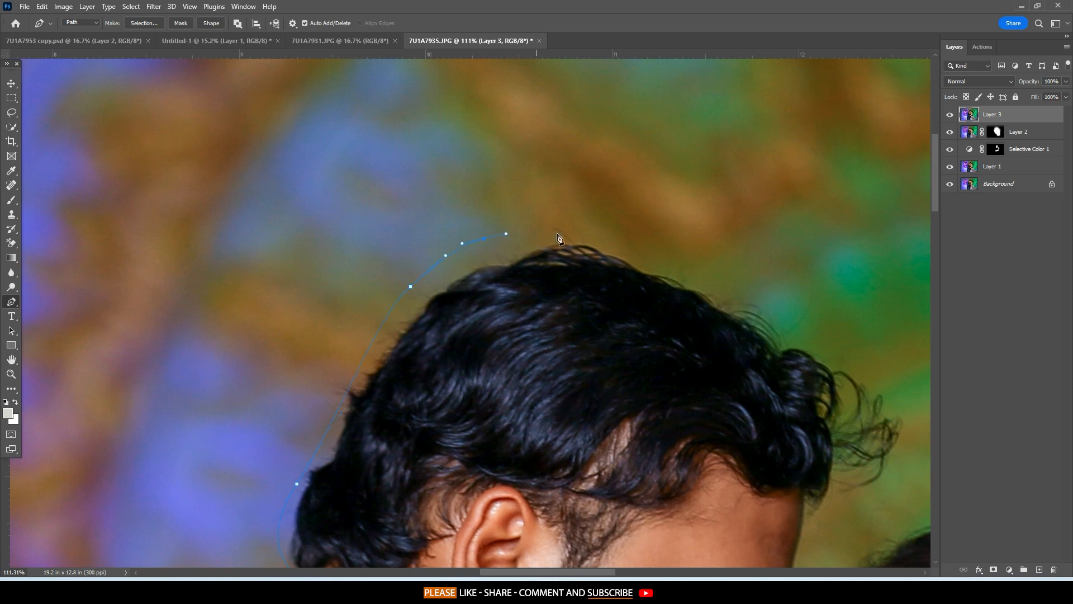
pyautogui.moveTo(537, 233); pyautogui.dragTo(670, 233)
pyautogui.moveTo(787, 330); pyautogui.dragTo(431, 324)
pyautogui.moveTo(445, 345); pyautogui.dragTo(409, 157)
# Bring the path around the man's front curls and down his forehead to the brow.
pyautogui.scroll(3, 414, 264)
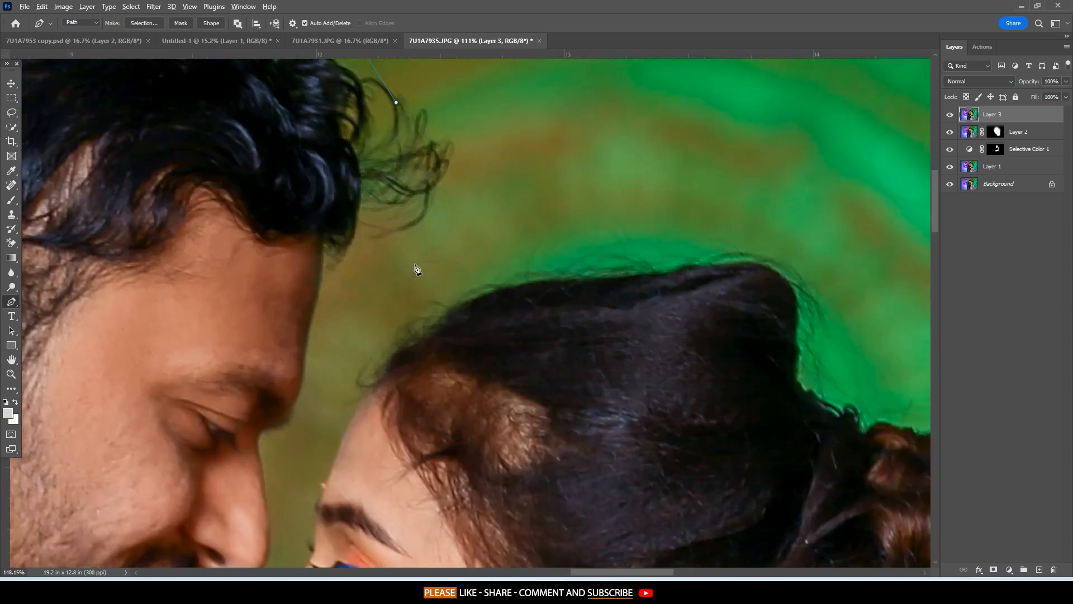
pyautogui.scroll(3, 417, 269)
pyautogui.moveTo(374, 209); pyautogui.dragTo(355, 245)
pyautogui.click(290, 265)
pyautogui.moveTo(275, 298); pyautogui.dragTo(267, 167)
pyautogui.click(265, 225)
pyautogui.moveTo(238, 327); pyautogui.dragTo(196, 261)
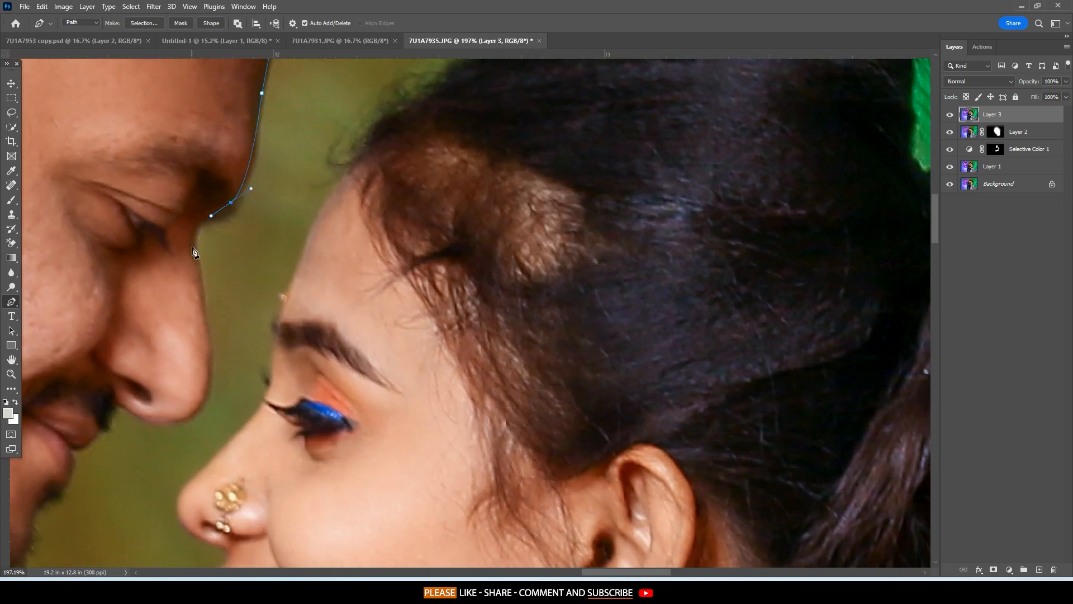
# Trace the path around the man's nose and lips to just above his chin.
pyautogui.moveTo(196, 343); pyautogui.dragTo(236, 121)
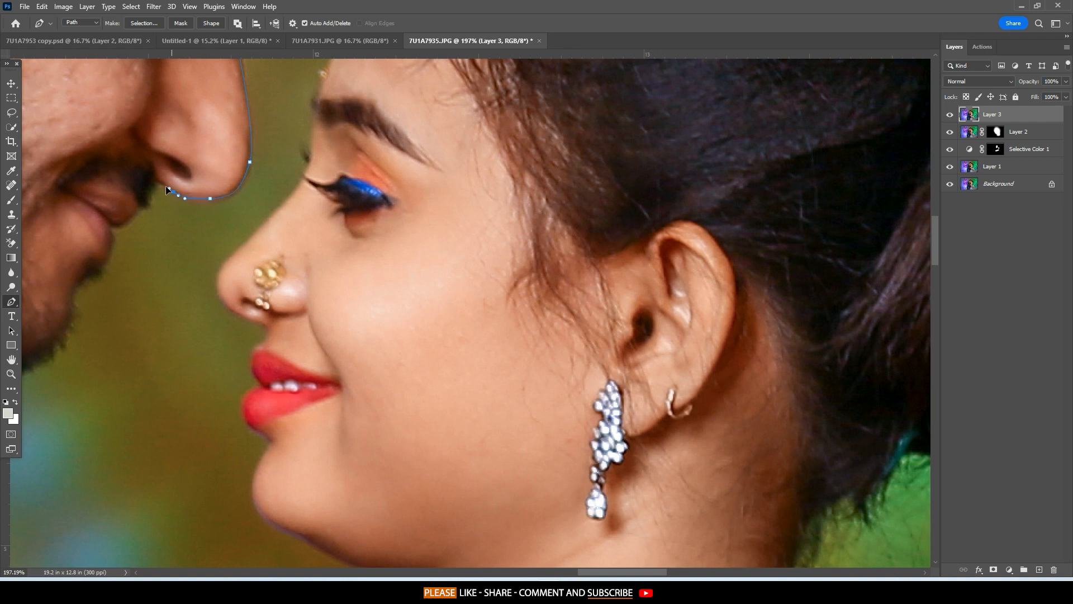
pyautogui.scroll(3, 157, 186)
pyautogui.moveTo(157, 186); pyautogui.dragTo(369, 141)
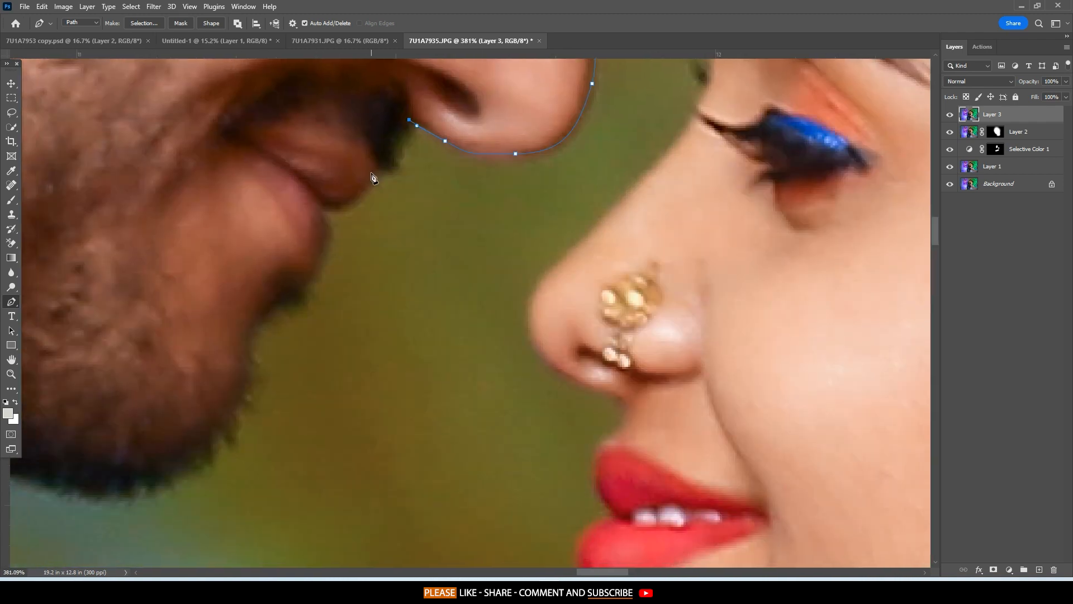
pyautogui.click(379, 165)
pyautogui.moveTo(325, 207); pyautogui.dragTo(312, 206)
pyautogui.moveTo(298, 288); pyautogui.dragTo(323, 271)
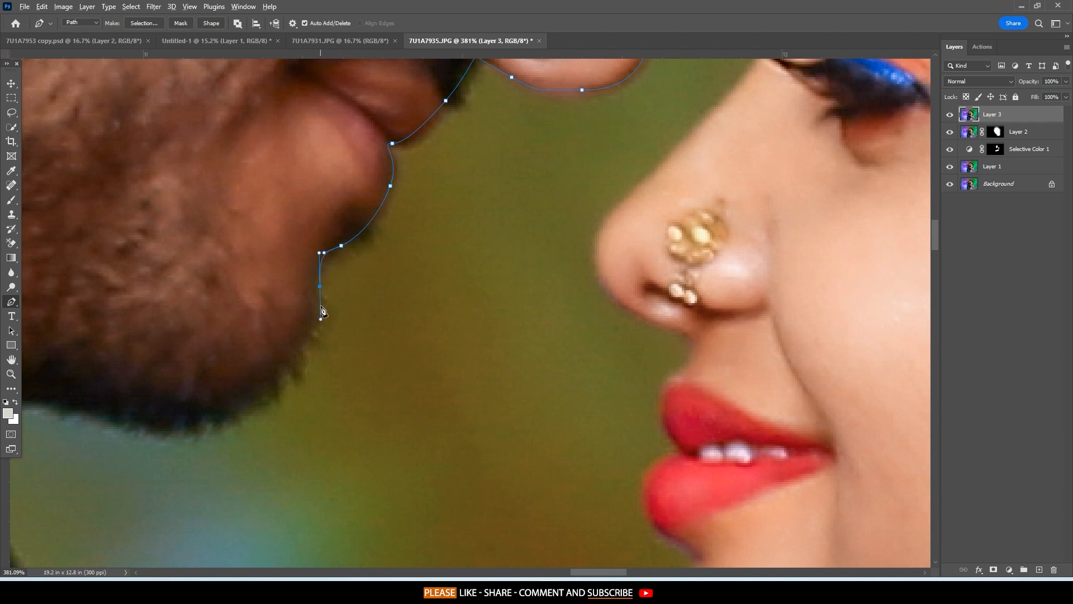
# Curve the path around the man's bearded chin and along his jaw to the collar.
pyautogui.scroll(-3, 321, 308)
pyautogui.moveTo(321, 308); pyautogui.dragTo(512, 144)
pyautogui.moveTo(415, 241); pyautogui.dragTo(323, 229)
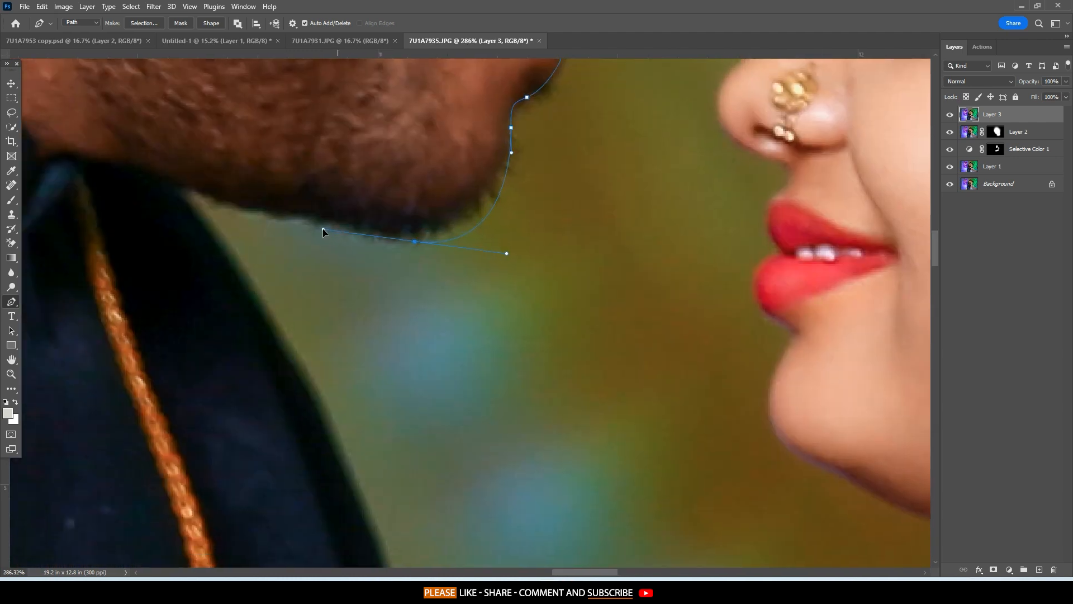
pyautogui.click(254, 210)
pyautogui.moveTo(202, 194); pyautogui.dragTo(186, 194)
# Run the path down the front edge of the man's coat to the red pocket square.
pyautogui.moveTo(271, 366); pyautogui.dragTo(218, 153)
pyautogui.moveTo(285, 240); pyautogui.dragTo(314, 325)
pyautogui.scroll(-5, 314, 251)
pyautogui.moveTo(338, 485); pyautogui.dragTo(352, 305)
pyautogui.click(342, 258)
# Trace the path around the red pocket square and the outer edge of the coat pocket.
pyautogui.scroll(3, 355, 299)
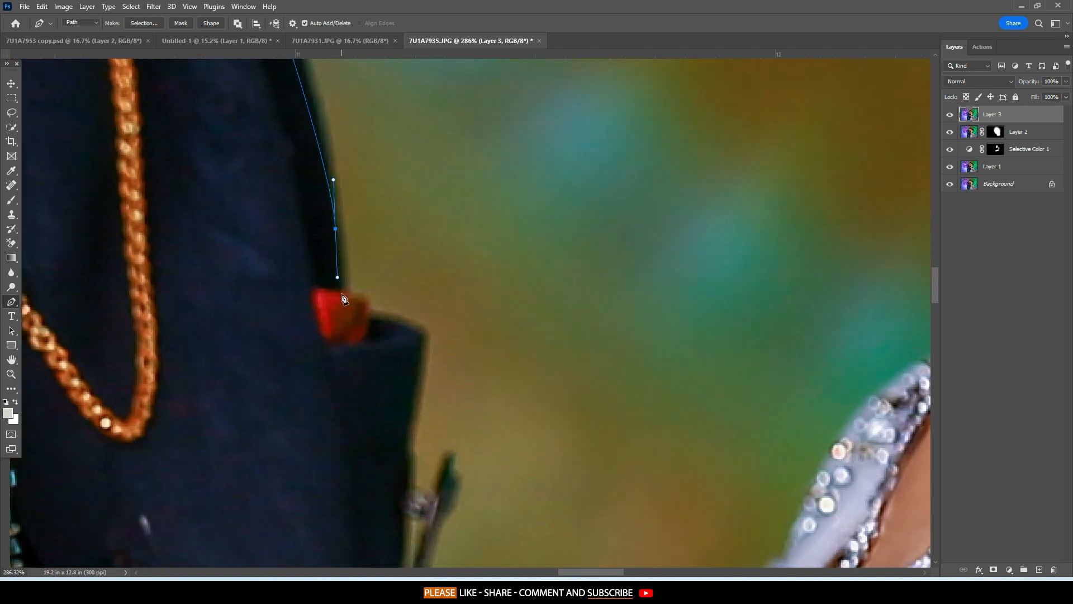
pyautogui.click(361, 299)
pyautogui.click(364, 313)
pyautogui.moveTo(436, 343); pyautogui.dragTo(365, 202)
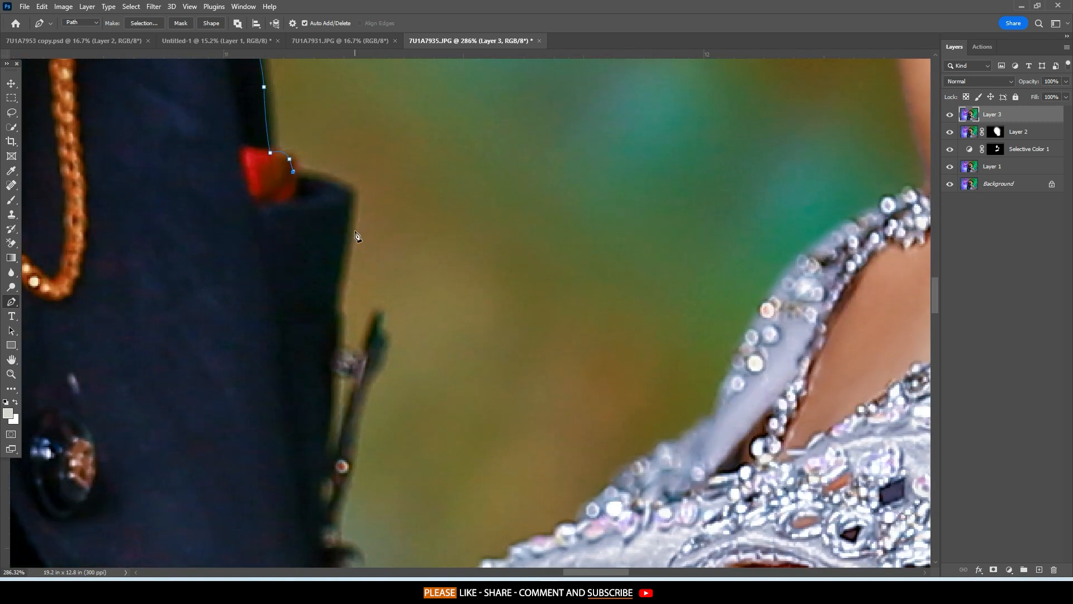
pyautogui.moveTo(349, 250); pyautogui.dragTo(332, 298)
pyautogui.hotkey('ctrl', 'z')
pyautogui.click(327, 184)
pyautogui.moveTo(349, 226); pyautogui.dragTo(346, 278)
pyautogui.moveTo(333, 378); pyautogui.dragTo(320, 82)
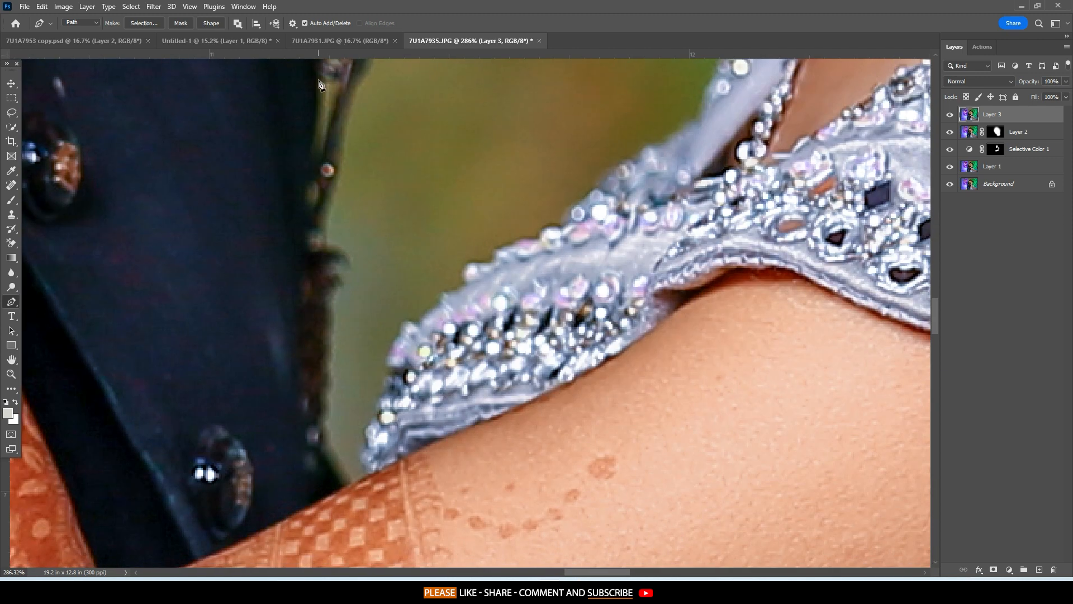
# Extend the path down the coat's front edge, excluding the hanging trim, to the woman's forearm.
pyautogui.scroll(-3, 319, 81)
pyautogui.scroll(-2, 322, 261)
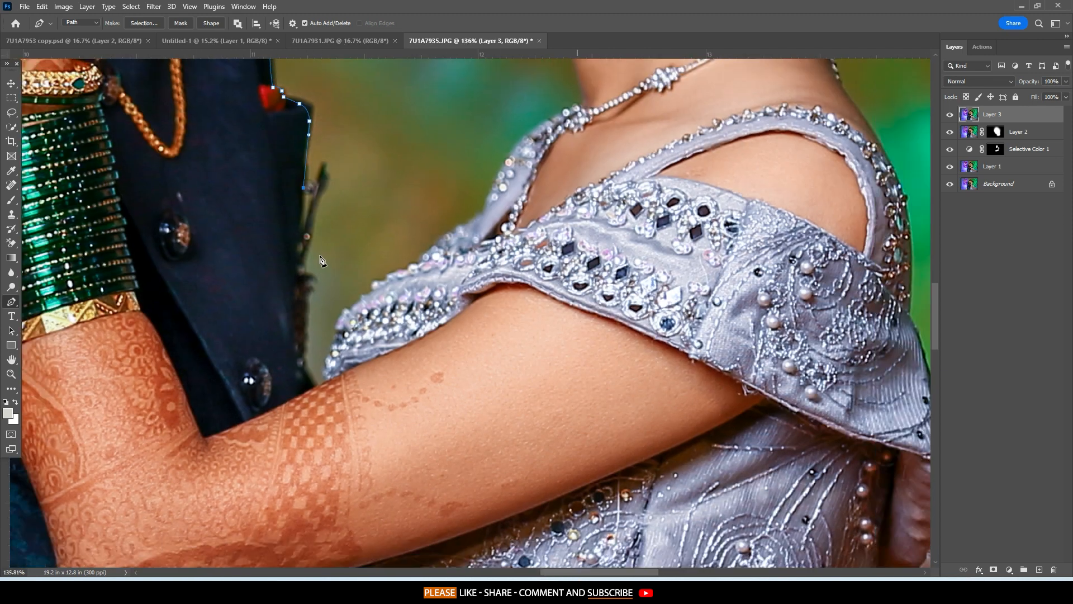
pyautogui.scroll(2, 322, 260)
pyautogui.click(297, 270)
pyautogui.click(302, 309)
pyautogui.click(308, 397)
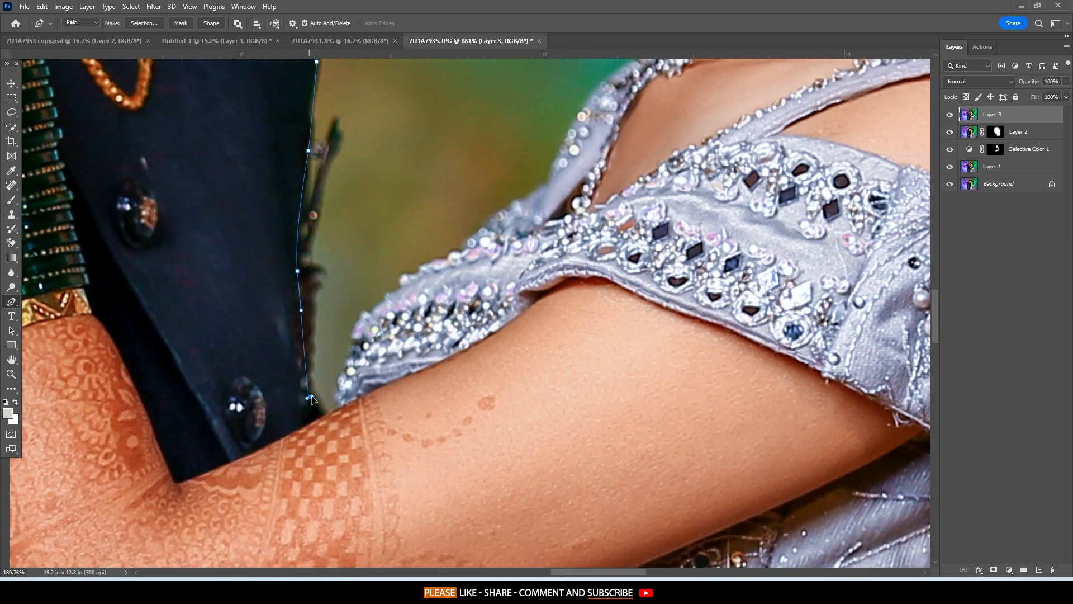
pyautogui.moveTo(312, 399); pyautogui.dragTo(348, 425)
# Trace the path up from the woman's arm along the beaded upper edge of her off-shoulder sleeve.
pyautogui.scroll(3, 334, 397)
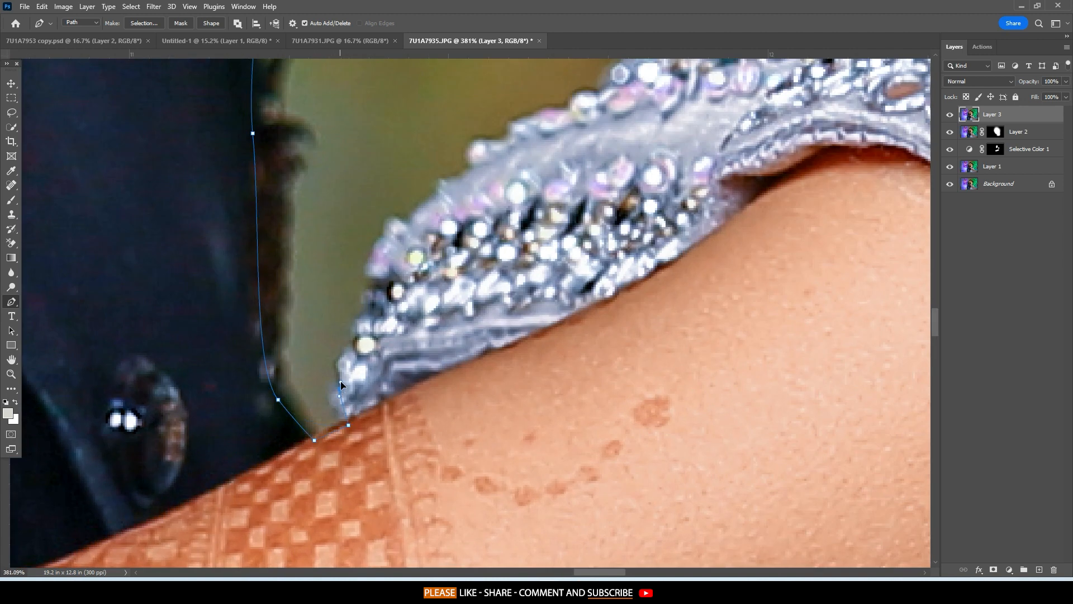
pyautogui.click(371, 283)
pyautogui.moveTo(362, 308); pyautogui.dragTo(248, 483)
pyautogui.click(373, 273)
pyautogui.moveTo(272, 434); pyautogui.dragTo(319, 394)
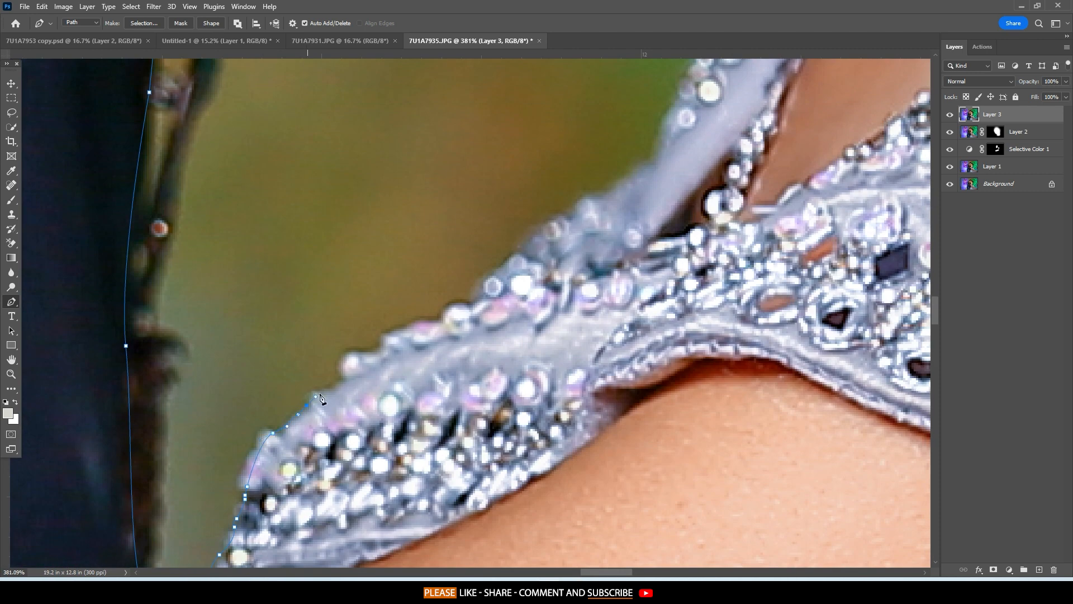
pyautogui.moveTo(363, 355); pyautogui.dragTo(381, 355)
pyautogui.click(447, 316)
pyautogui.moveTo(455, 297); pyautogui.dragTo(335, 472)
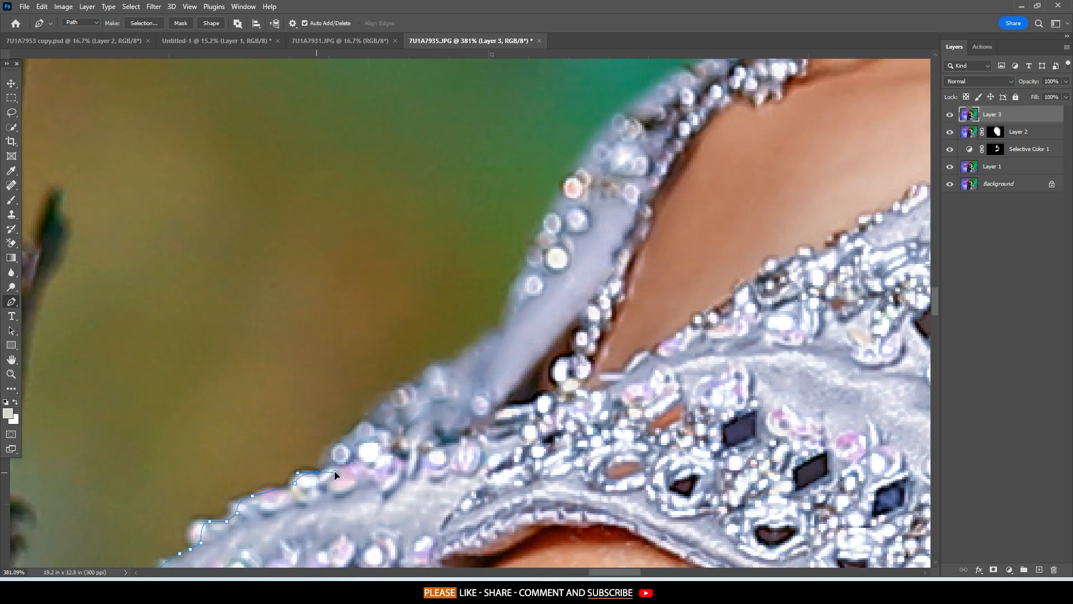
# Continue the path up the woman's beaded shoulder strap to where the necklace meets her neck.
pyautogui.moveTo(451, 367); pyautogui.dragTo(290, 486)
pyautogui.moveTo(358, 412); pyautogui.dragTo(376, 367)
pyautogui.moveTo(440, 264); pyautogui.dragTo(193, 503)
pyautogui.moveTo(264, 437); pyautogui.dragTo(325, 407)
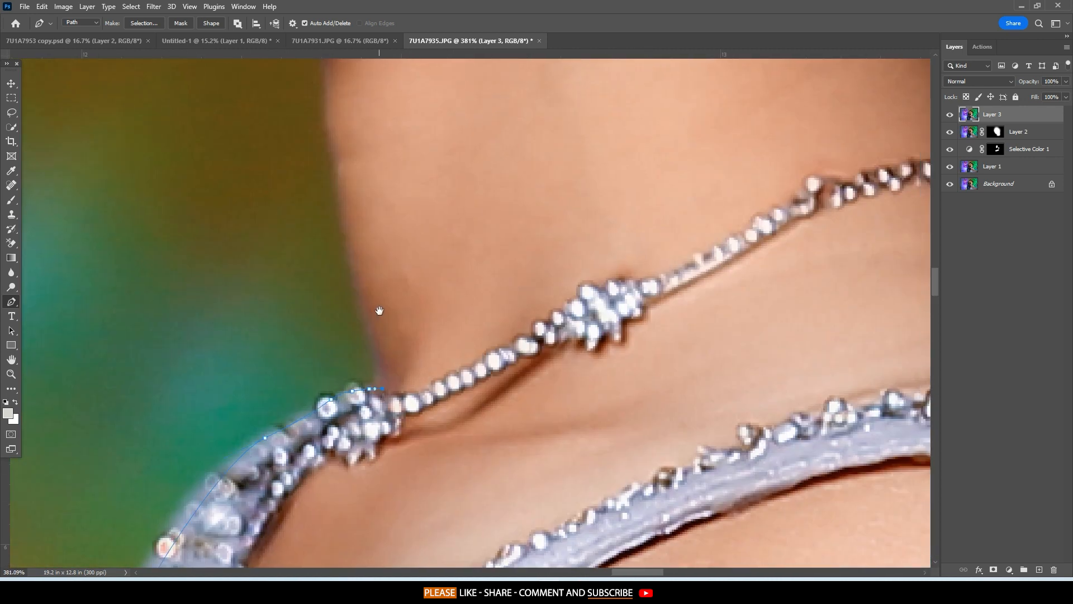
# Trace the path up the front of the woman's neck and along the underside of her jaw.
pyautogui.moveTo(379, 310); pyautogui.dragTo(383, 428)
pyautogui.moveTo(353, 260); pyautogui.dragTo(356, 400)
pyautogui.moveTo(334, 282); pyautogui.dragTo(331, 429)
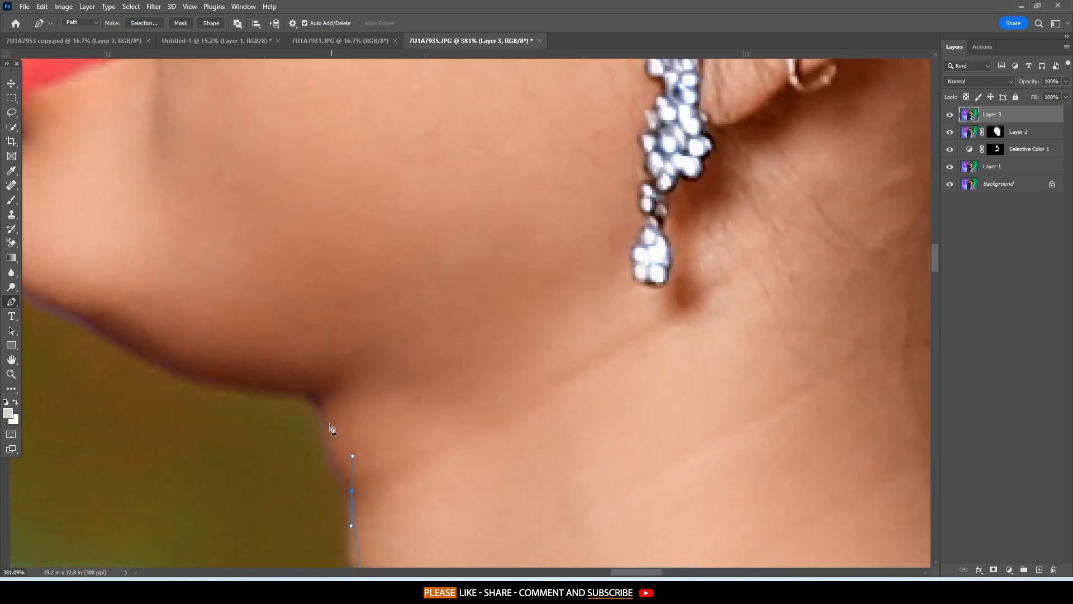
pyautogui.moveTo(284, 355); pyautogui.dragTo(486, 414)
pyautogui.moveTo(397, 429); pyautogui.dragTo(367, 422)
# Curve the path around the woman's chin to the hollow below her lower lip.
pyautogui.moveTo(285, 377); pyautogui.dragTo(351, 475)
pyautogui.moveTo(348, 465); pyautogui.dragTo(314, 445)
pyautogui.moveTo(276, 394); pyautogui.dragTo(311, 489)
pyautogui.moveTo(305, 440); pyautogui.dragTo(316, 405)
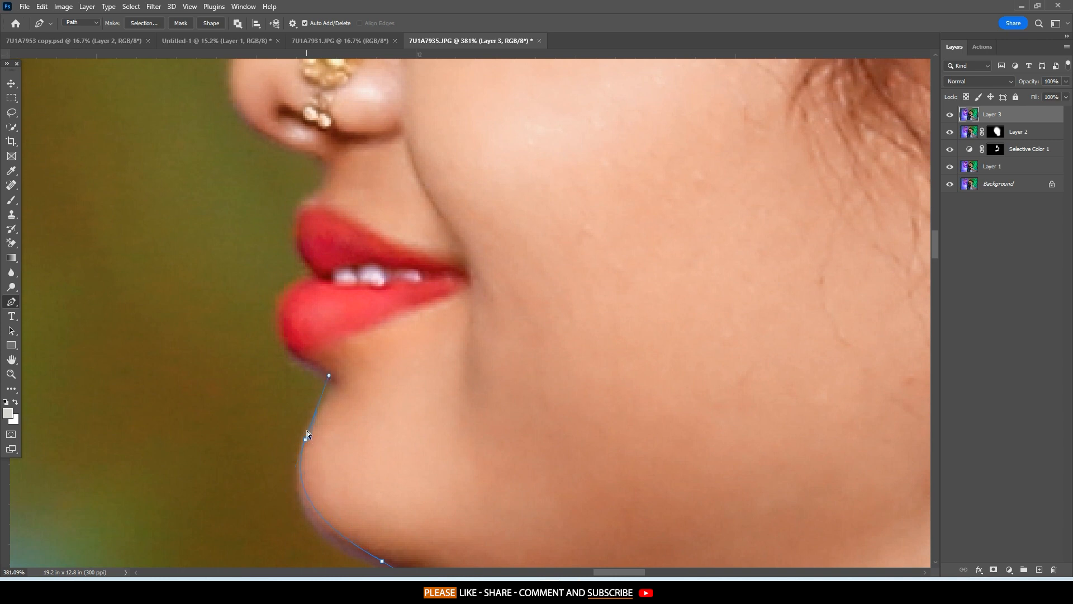
pyautogui.moveTo(307, 403); pyautogui.dragTo(324, 522)
pyautogui.rightClick(334, 559)
pyautogui.click(322, 522)
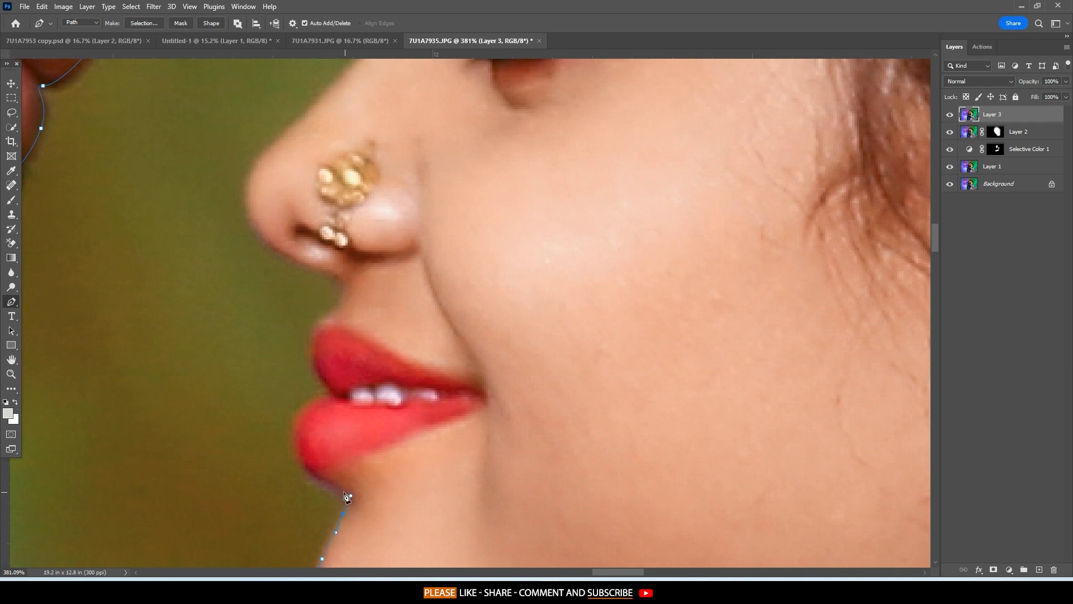
# Trace the path around the woman's lips and up around the tip of her nose.
pyautogui.moveTo(292, 440); pyautogui.dragTo(305, 508)
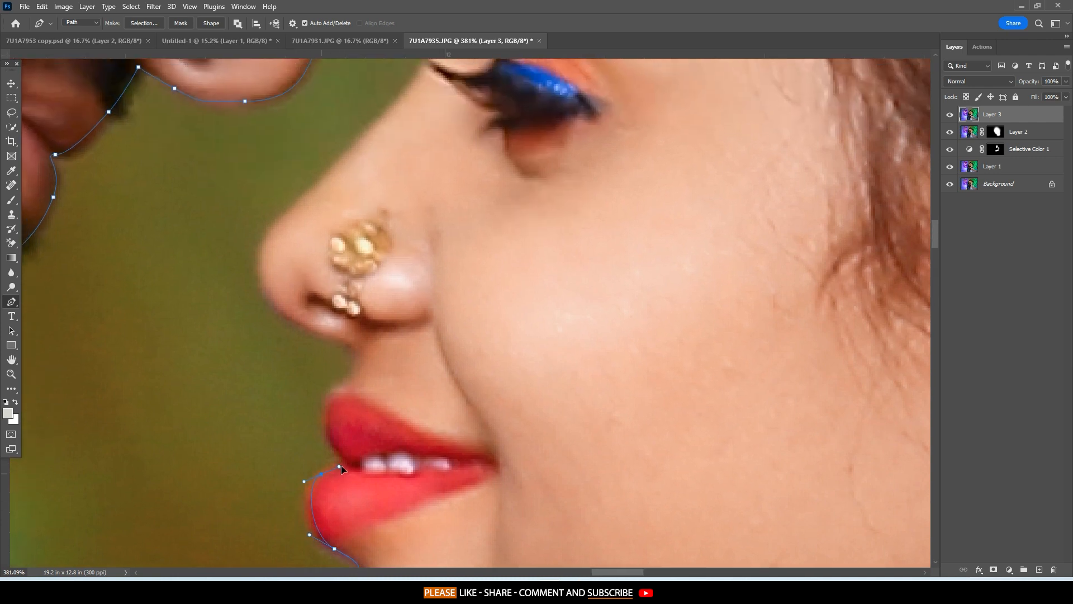
pyautogui.moveTo(338, 408); pyautogui.dragTo(333, 524)
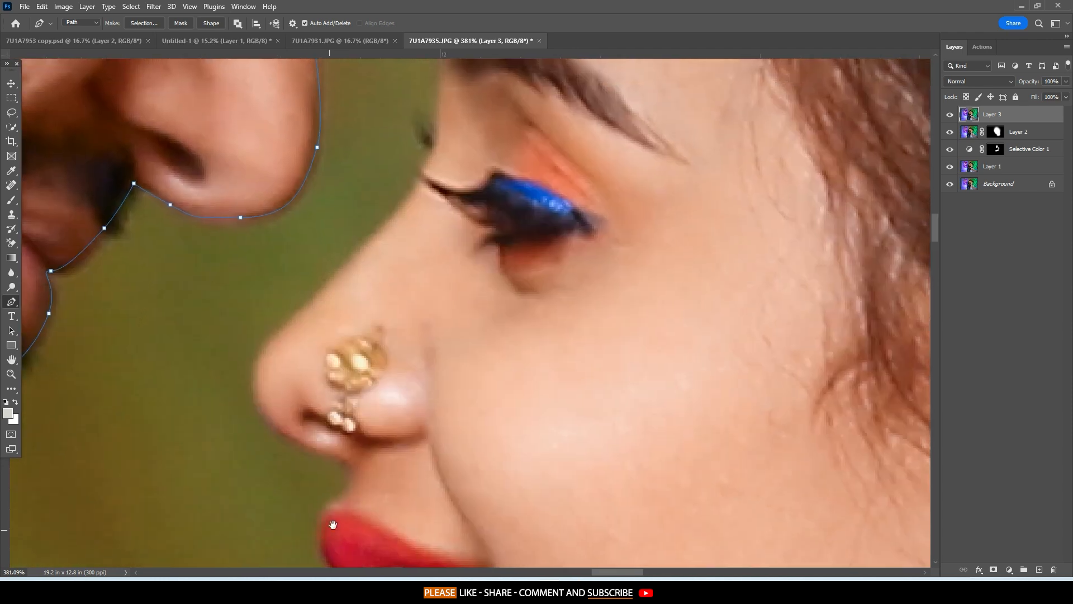
pyautogui.click(345, 484)
pyautogui.moveTo(334, 455); pyautogui.dragTo(318, 543)
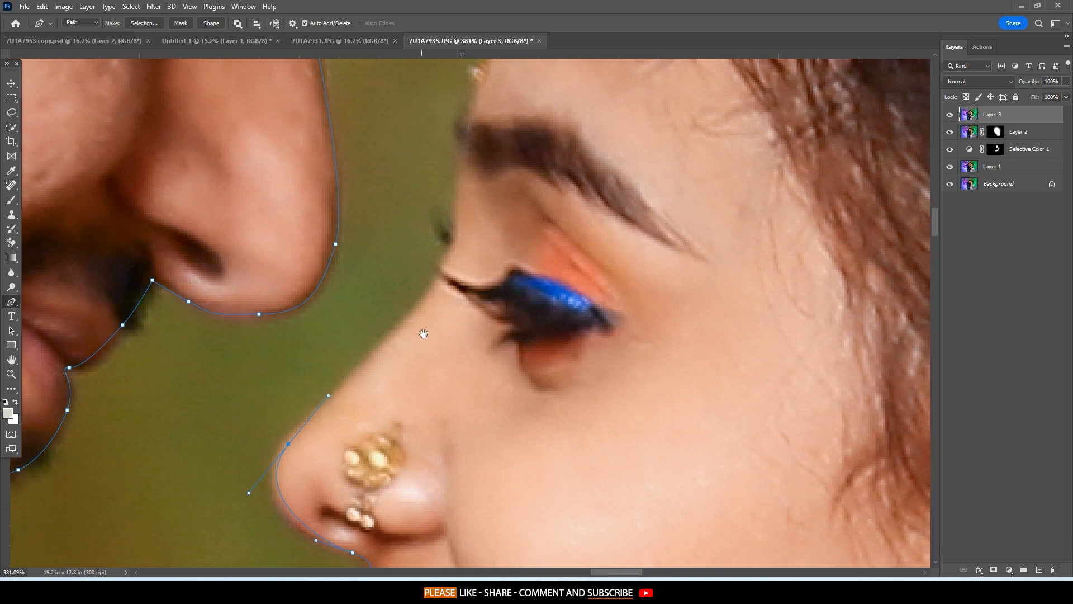
# Extend the path up the bridge of the woman's nose, past her eyebrow, and along her forehead to the hairline.
pyautogui.moveTo(425, 331); pyautogui.dragTo(323, 475)
pyautogui.click(345, 405)
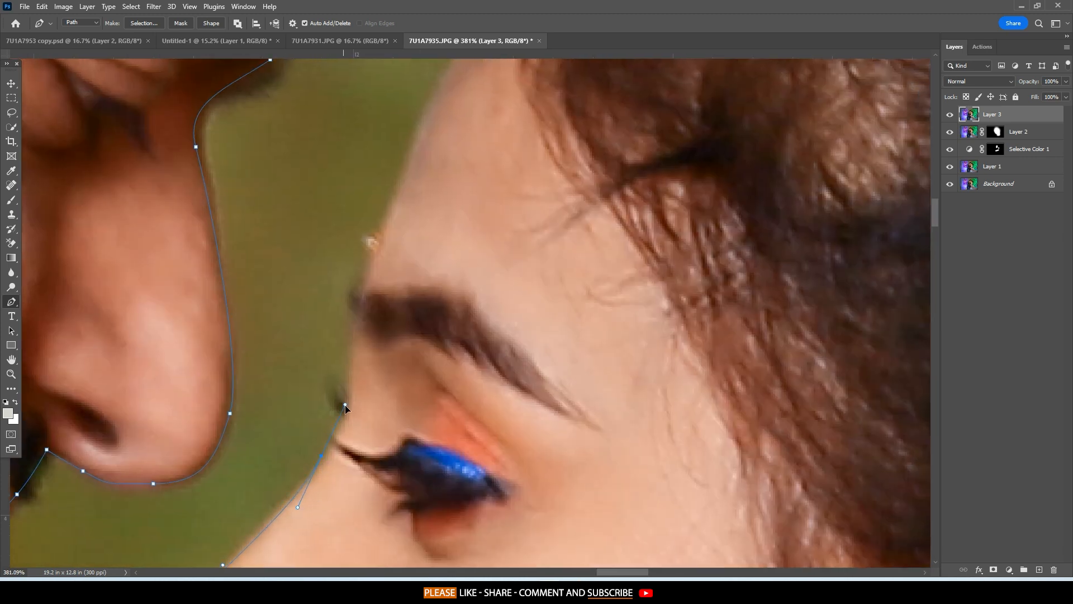
pyautogui.moveTo(323, 454); pyautogui.dragTo(323, 458)
pyautogui.click(325, 453)
pyautogui.hotkey('ctrl', 'z')
pyautogui.moveTo(345, 404); pyautogui.dragTo(332, 476)
pyautogui.moveTo(343, 399); pyautogui.dragTo(341, 436)
pyautogui.moveTo(359, 401); pyautogui.dragTo(342, 514)
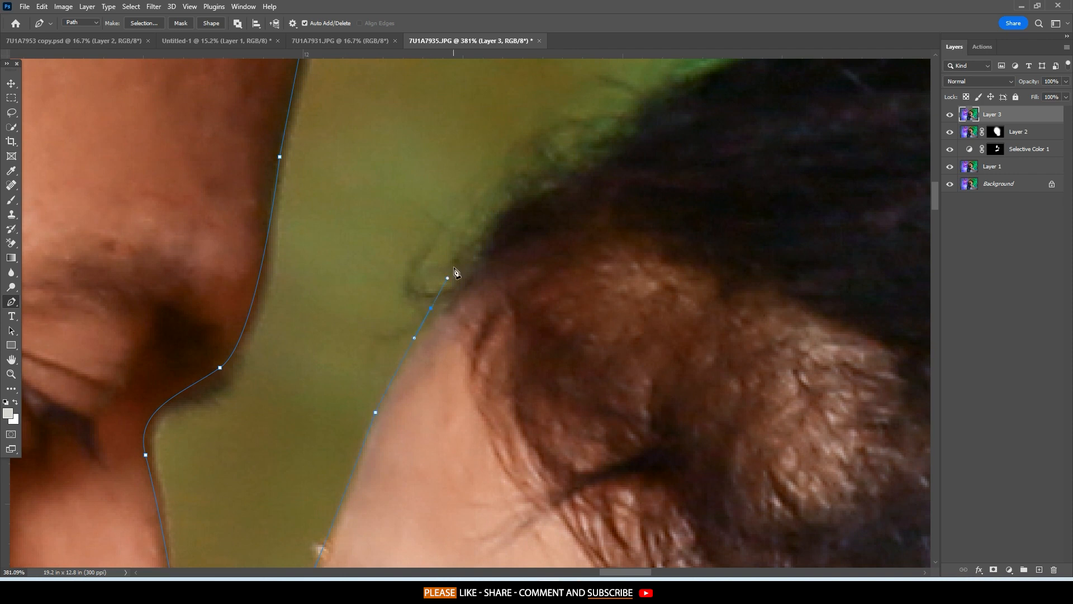
# Bring the path over the top of the woman's hair and down behind it around her bun.
pyautogui.scroll(-4, 469, 257)
pyautogui.moveTo(512, 232); pyautogui.dragTo(274, 405)
pyautogui.moveTo(339, 323); pyautogui.dragTo(422, 293)
pyautogui.scroll(-1, 626, 341)
pyautogui.moveTo(634, 346); pyautogui.dragTo(108, 305)
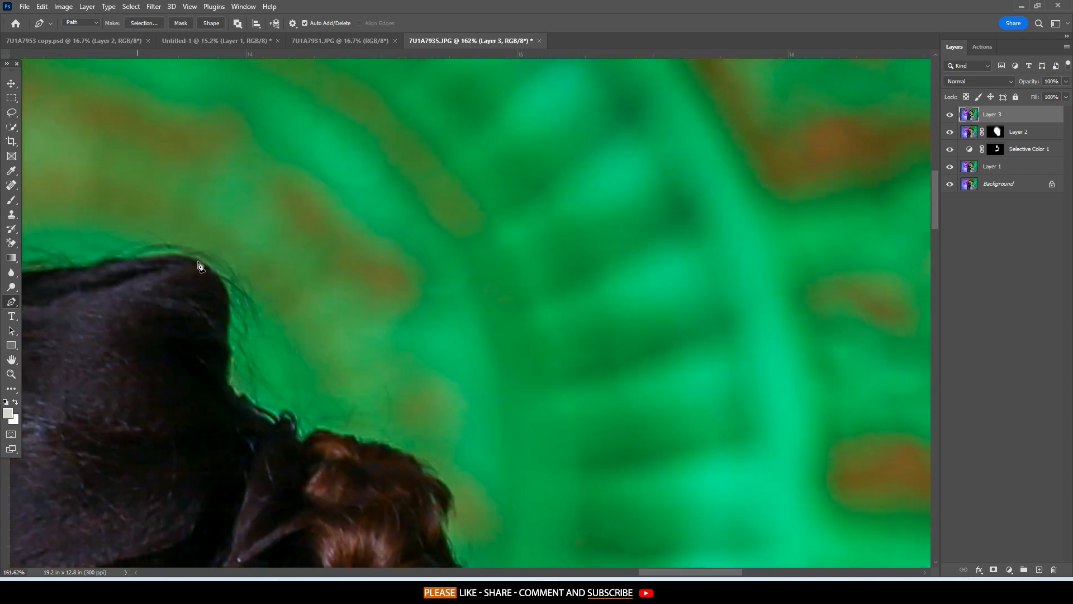
pyautogui.moveTo(433, 490); pyautogui.dragTo(232, 194)
pyautogui.moveTo(284, 222); pyautogui.dragTo(304, 304)
# Curve the path beneath the woman's bun and down the nape of her neck to the necklace.
pyautogui.moveTo(311, 383); pyautogui.dragTo(442, 115)
pyautogui.moveTo(390, 255); pyautogui.dragTo(316, 286)
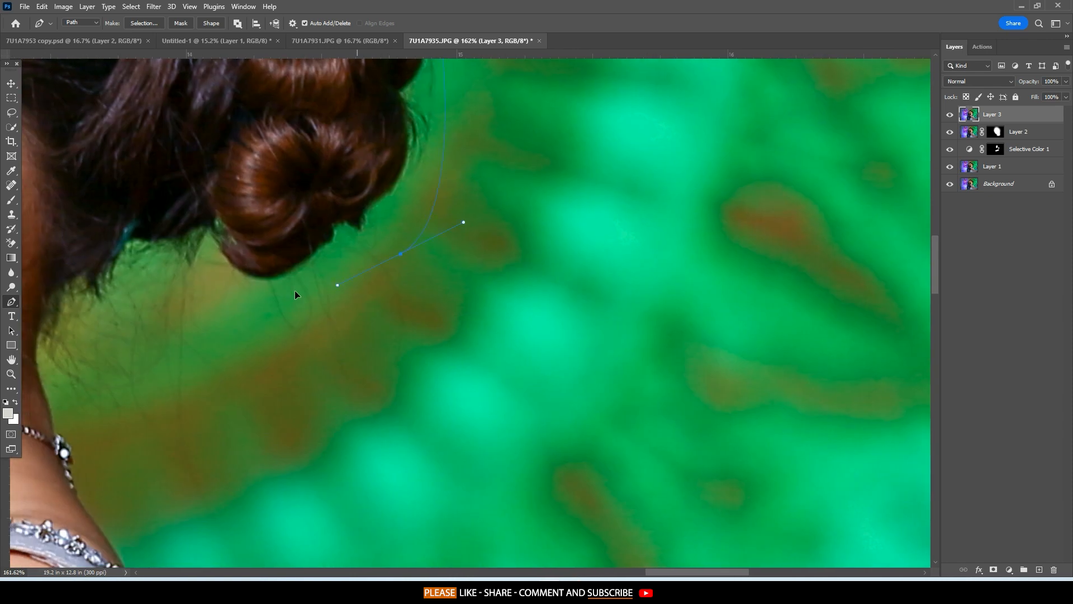
pyautogui.moveTo(240, 302); pyautogui.dragTo(505, 297)
pyautogui.moveTo(346, 299); pyautogui.dragTo(333, 309)
pyautogui.moveTo(294, 333); pyautogui.dragTo(293, 204)
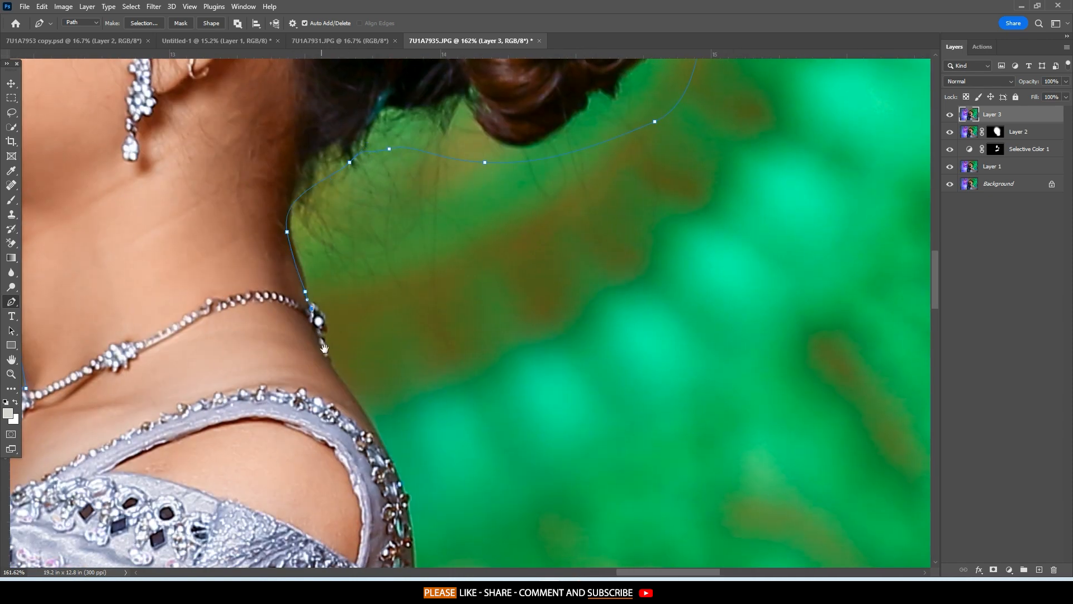
# Continue the path from the necklace down over the woman's shoulder and along the outer edge of her dress sleeve.
pyautogui.moveTo(324, 348); pyautogui.dragTo(299, 174)
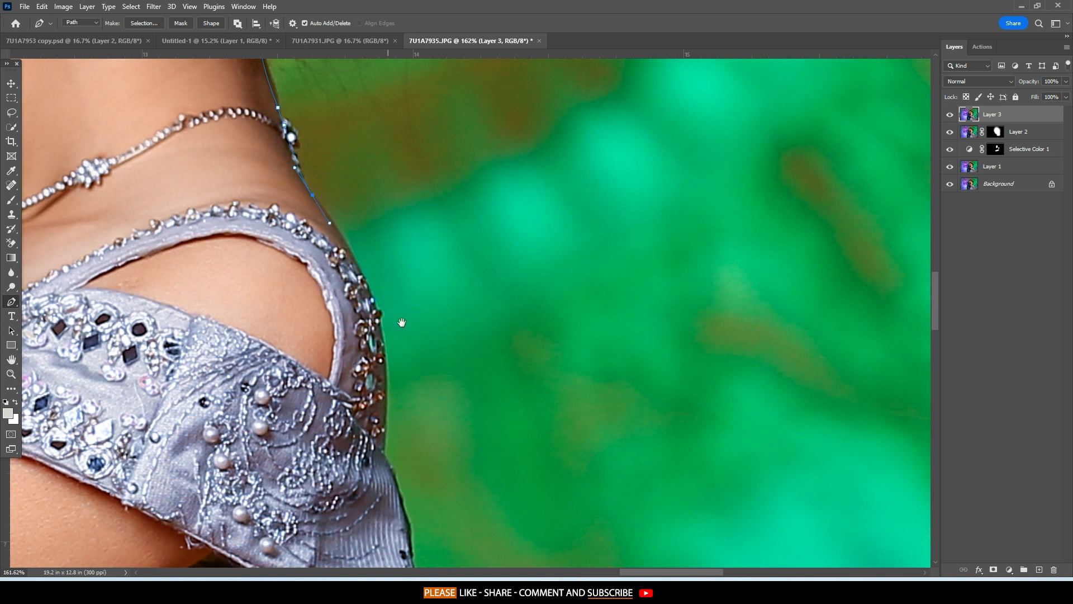
pyautogui.moveTo(400, 319); pyautogui.dragTo(345, 202)
pyautogui.moveTo(340, 261); pyautogui.dragTo(340, 266)
pyautogui.click(333, 280)
pyautogui.moveTo(349, 359); pyautogui.dragTo(329, 224)
pyautogui.scroll(2, 319, 178)
pyautogui.moveTo(354, 321); pyautogui.dragTo(324, 178)
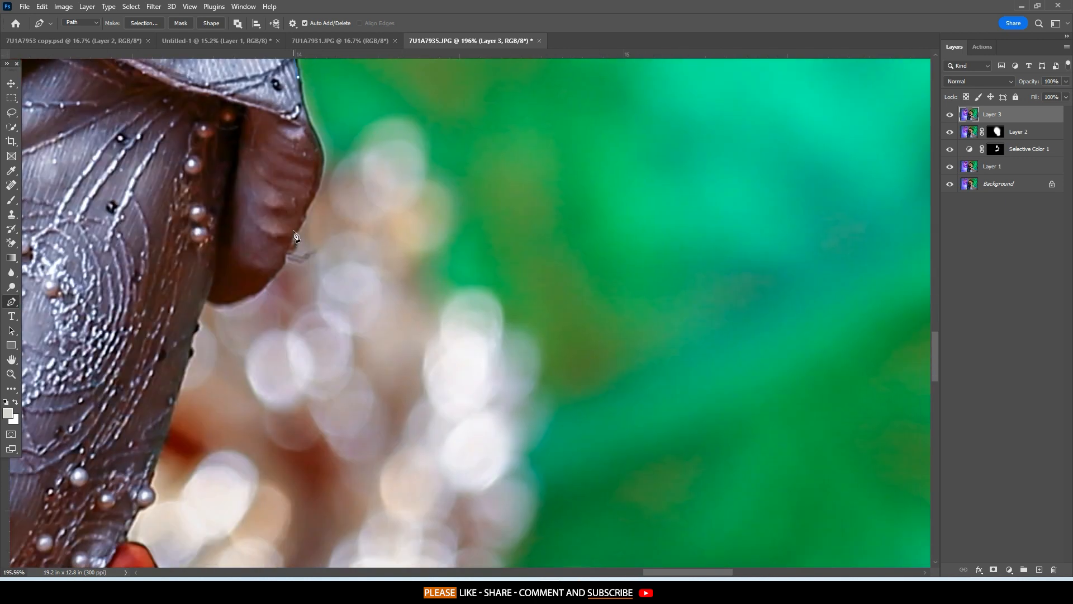
# Bring the path under the sleeve flap and down the back of the bodice to the fingertip at the waist.
pyautogui.moveTo(238, 300); pyautogui.dragTo(368, 104)
pyautogui.moveTo(358, 141); pyautogui.dragTo(345, 172)
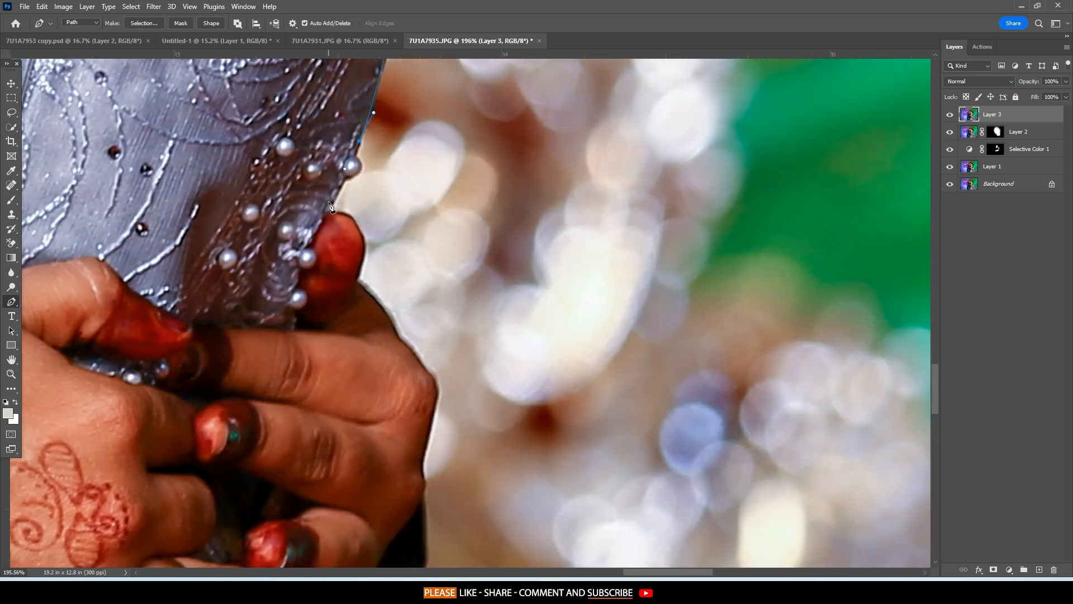
pyautogui.moveTo(355, 247); pyautogui.dragTo(330, 151)
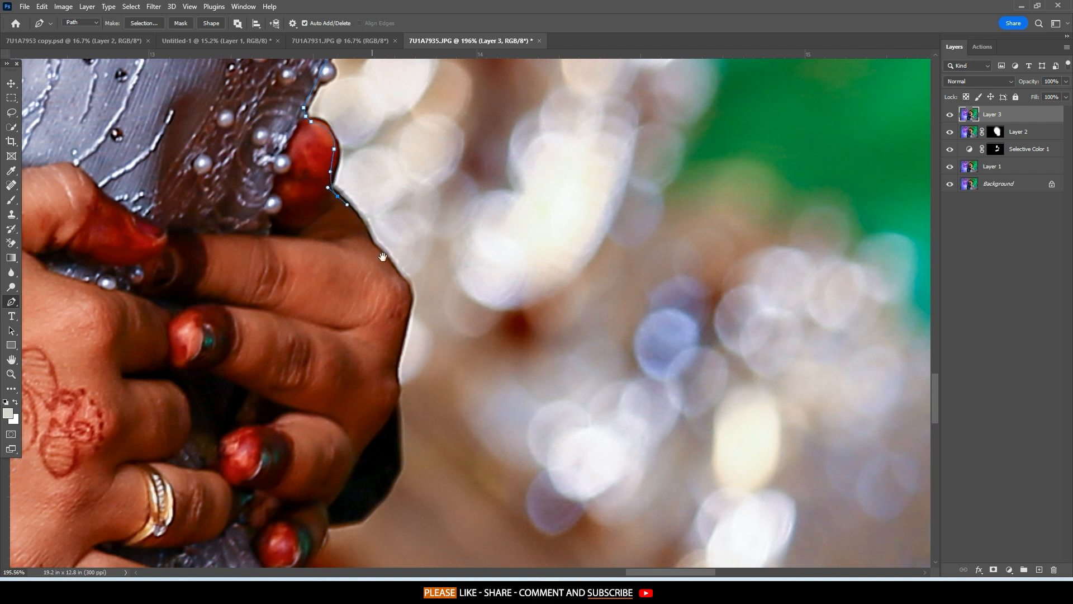
# Trace the path around the outer edge of the hands and the dark cuff down to the skirt.
pyautogui.moveTo(382, 256); pyautogui.dragTo(336, 89)
pyautogui.moveTo(363, 136); pyautogui.dragTo(353, 177)
pyautogui.moveTo(350, 216); pyautogui.dragTo(351, 124)
pyautogui.moveTo(355, 136); pyautogui.dragTo(358, 146)
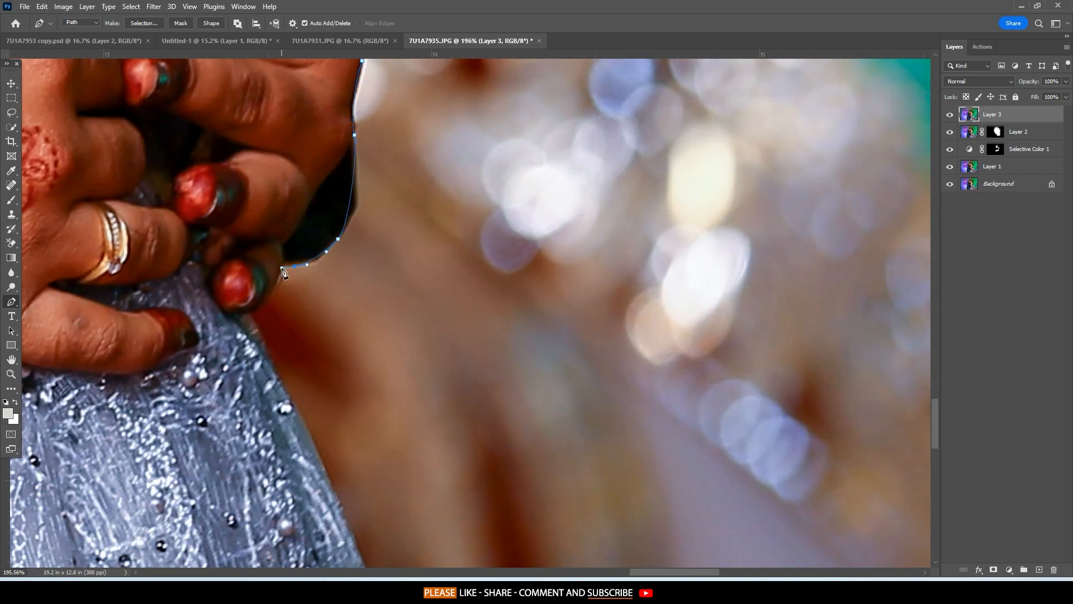
pyautogui.moveTo(283, 272); pyautogui.dragTo(263, 175)
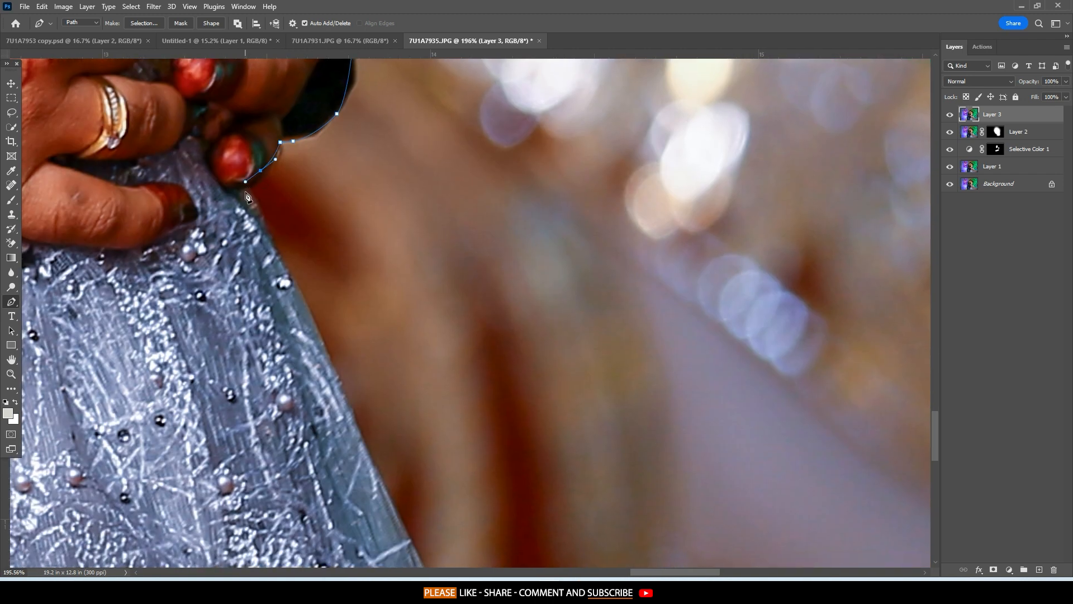
# Run the path down the skirt to the photo's lower edge and close it beneath the couple.
pyautogui.scroll(-2, 245, 195)
pyautogui.scroll(-2, 327, 231)
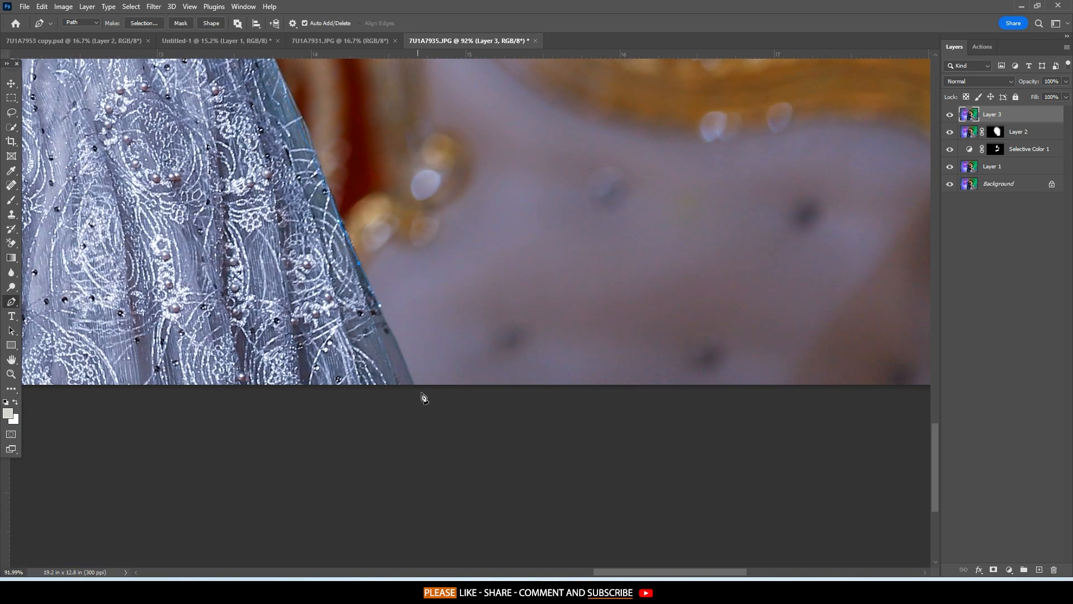
pyautogui.scroll(-8, 402, 310)
pyautogui.moveTo(244, 277); pyautogui.dragTo(366, 378)
pyautogui.moveTo(310, 461); pyautogui.dragTo(303, 455)
pyautogui.click(285, 420)
pyautogui.moveTo(433, 130); pyautogui.dragTo(413, 299)
pyautogui.scroll(4, 422, 285)
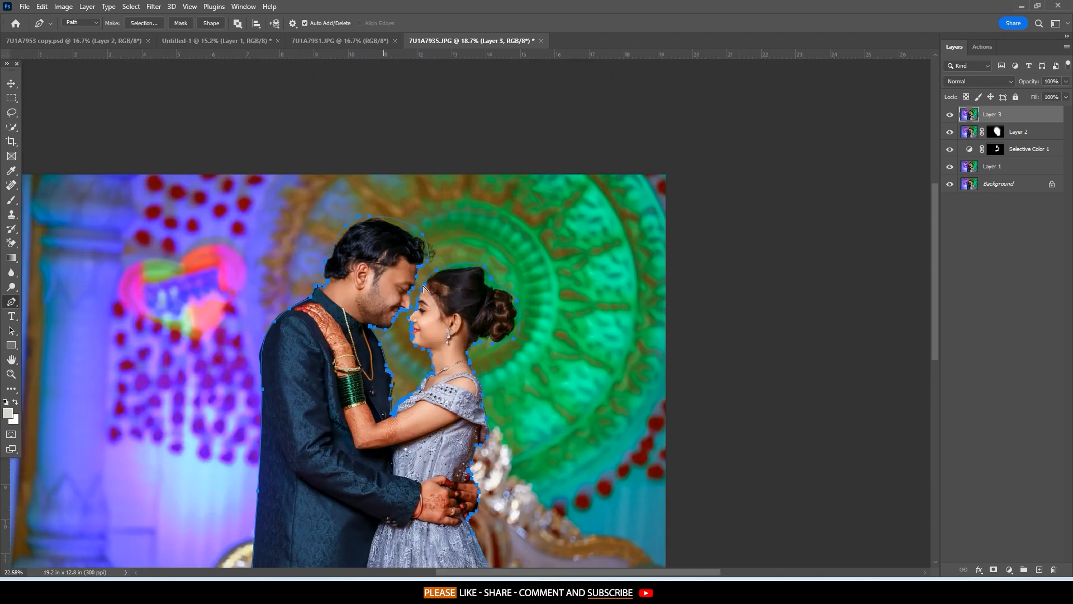
# Convert the path into a new anti-aliased selection with a 0-pixel feather and open it in Select and Mask.
pyautogui.rightClick(425, 237)
pyautogui.click(460, 284)
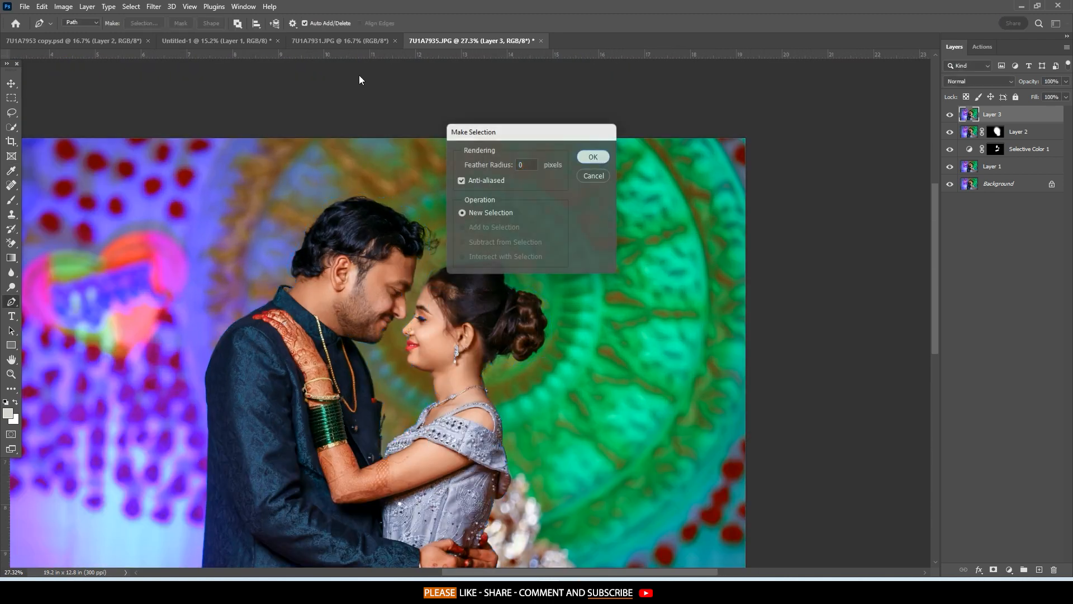
pyautogui.press('Return')
pyautogui.click(190, 6)
pyautogui.moveTo(131, 6)
pyautogui.click(154, 163)
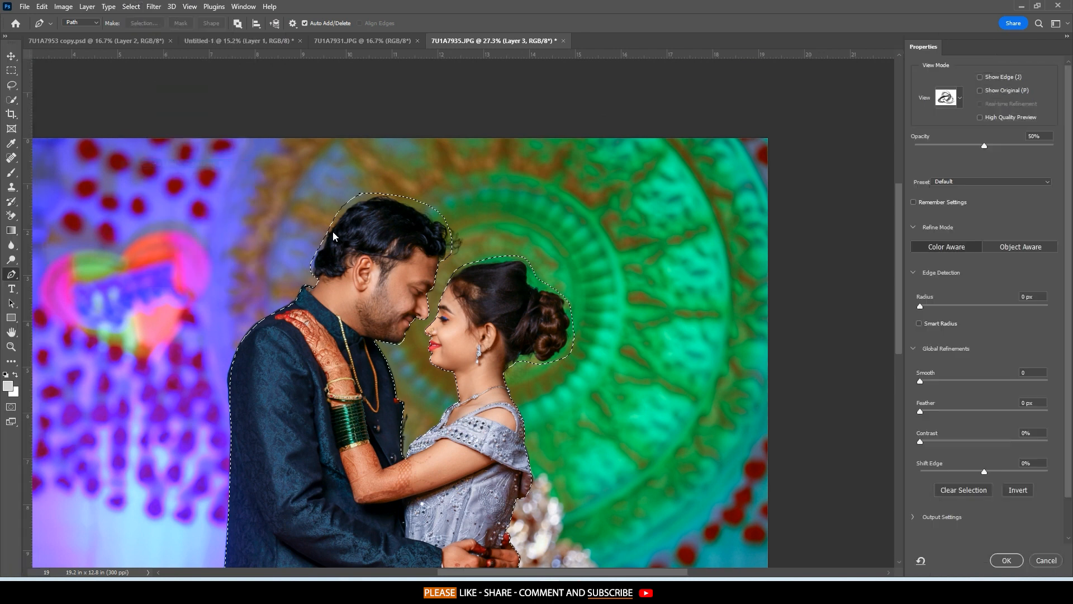
# Preview the cutout against a full red overlay and refine the selection edge around the man's hair.
pyautogui.scroll(4, 269, 284)
pyautogui.moveTo(258, 305)
pyautogui.mouseDown()
pyautogui.moveTo(269, 305)
pyautogui.moveTo(273, 340)
pyautogui.moveTo(309, 222)
pyautogui.mouseUp()
pyautogui.moveTo(347, 173)
pyautogui.mouseDown()
pyautogui.moveTo(262, 353)
pyautogui.moveTo(342, 261)
pyautogui.moveTo(263, 312)
pyautogui.moveTo(277, 347)
pyautogui.moveTo(310, 312)
pyautogui.moveTo(443, 232)
pyautogui.moveTo(410, 252)
pyautogui.moveTo(490, 267)
pyautogui.moveTo(595, 309)
pyautogui.moveTo(479, 244)
pyautogui.moveTo(634, 367)
pyautogui.moveTo(636, 402)
pyautogui.moveTo(618, 440)
pyautogui.moveTo(588, 324)
pyautogui.mouseUp()
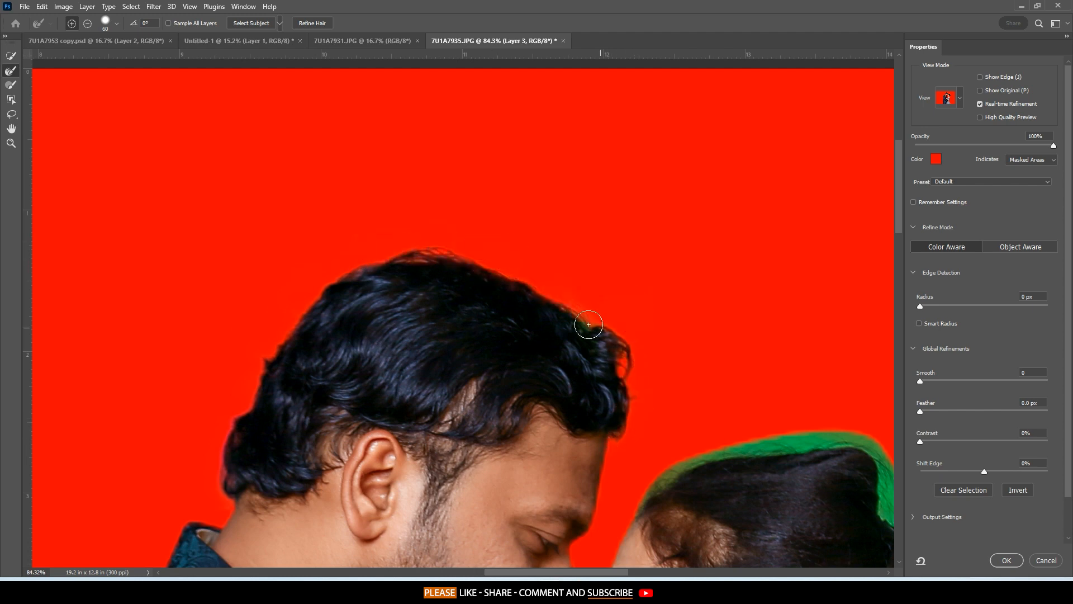
# Refine the selection edge around the woman's hair and bun to remove the green background fringe.
pyautogui.moveTo(657, 418); pyautogui.dragTo(303, 188)
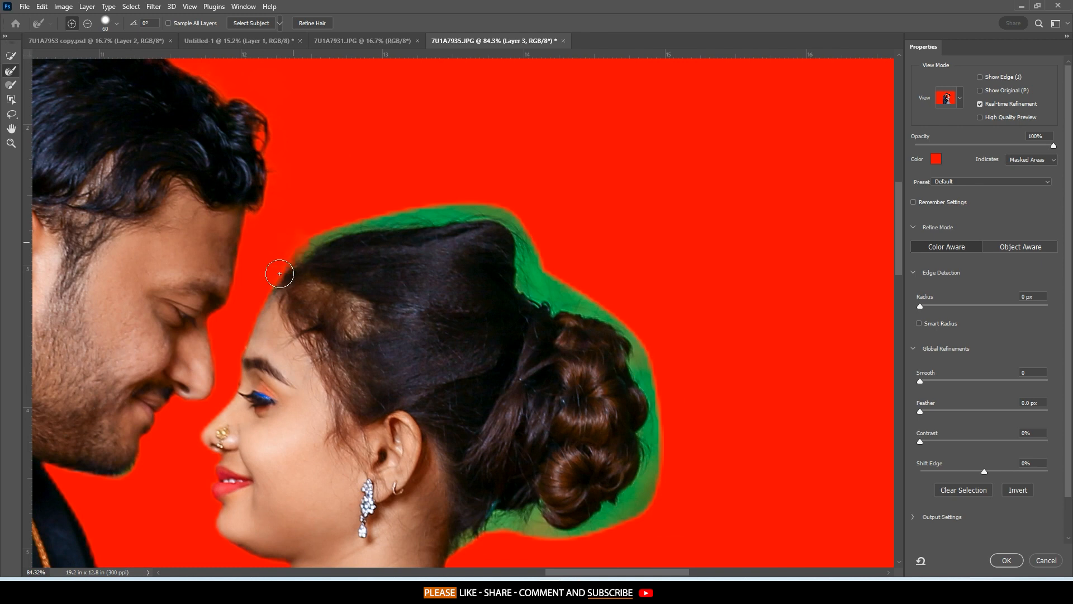
pyautogui.moveTo(272, 276)
pyautogui.mouseDown()
pyautogui.moveTo(390, 202)
pyautogui.moveTo(384, 233)
pyautogui.moveTo(501, 230)
pyautogui.moveTo(559, 278)
pyautogui.moveTo(497, 201)
pyautogui.moveTo(581, 294)
pyautogui.moveTo(509, 272)
pyautogui.moveTo(635, 372)
pyautogui.moveTo(643, 438)
pyautogui.moveTo(570, 304)
pyautogui.moveTo(540, 358)
pyautogui.moveTo(441, 372)
pyautogui.moveTo(407, 395)
pyautogui.mouseUp()
pyautogui.keyDown('alt'); pyautogui.rightClick(571, 317); pyautogui.keyUp('alt')
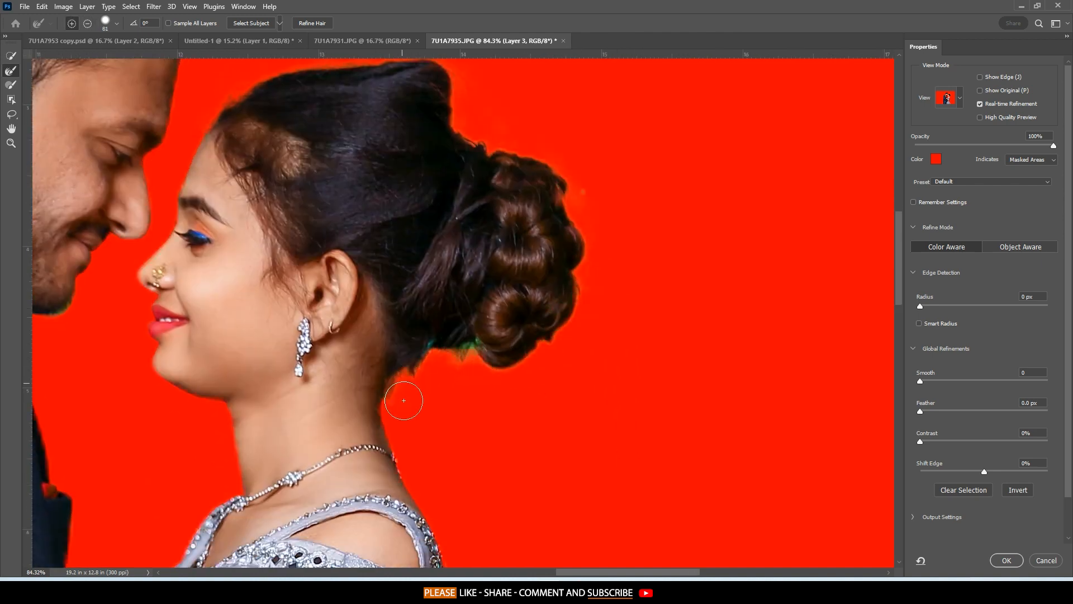
pyautogui.scroll(-6, 502, 349)
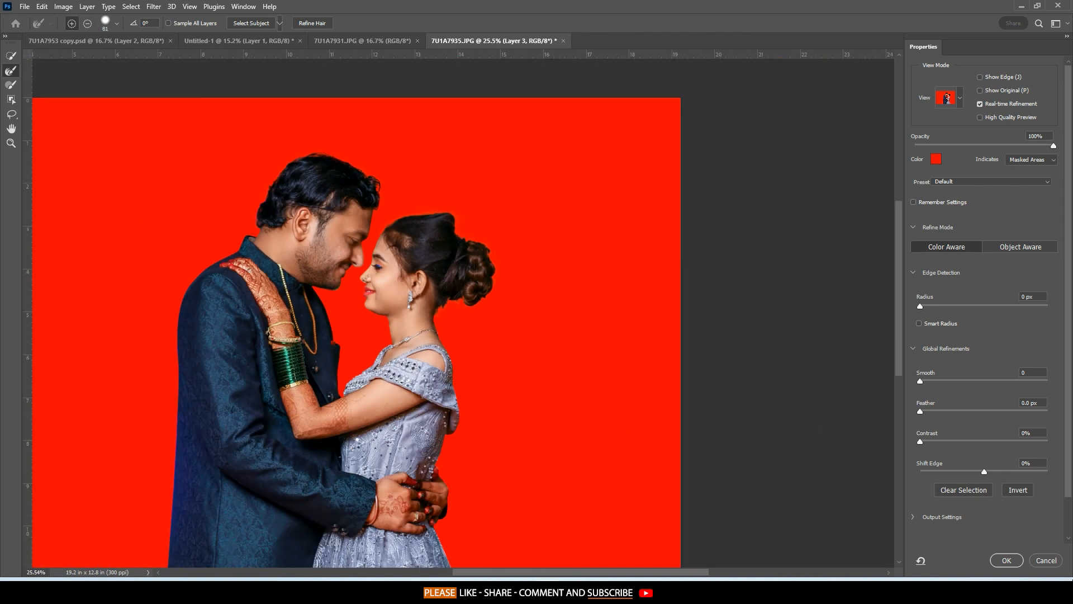
# Accept the refined selection, add it as a mask on Layer 3, and feather the mask by 1.1 px.
pyautogui.click(1006, 560)
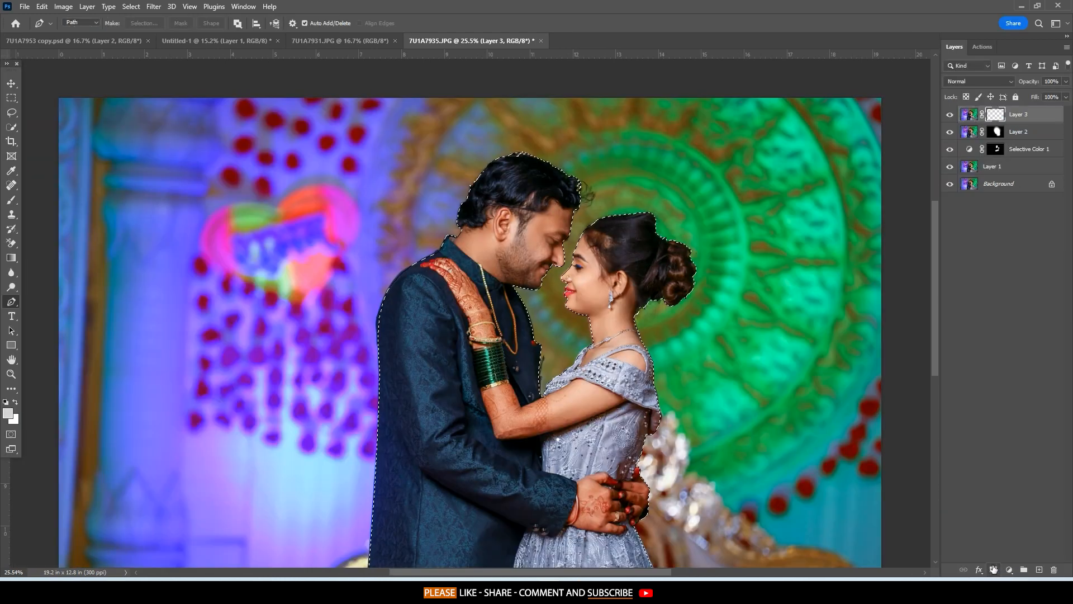
pyautogui.doubleClick(991, 113)
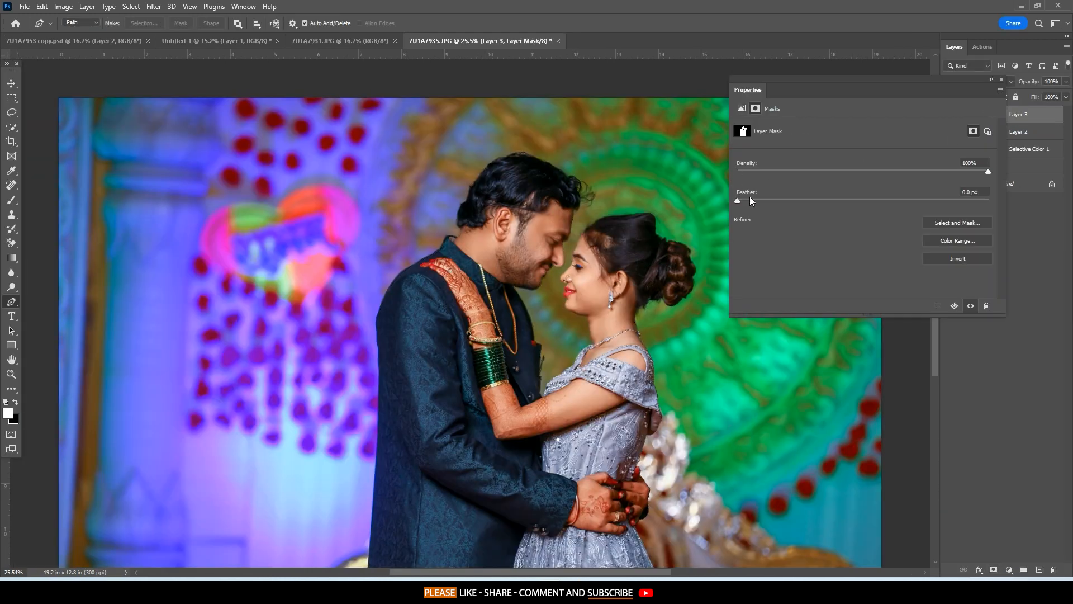
pyautogui.moveTo(749, 201); pyautogui.dragTo(752, 201)
# Copy the masked couple into the Untitled-1 spread, scale it to 85.75%, and position it on the left page.
pyautogui.moveTo(1034, 114); pyautogui.dragTo(335, 276)
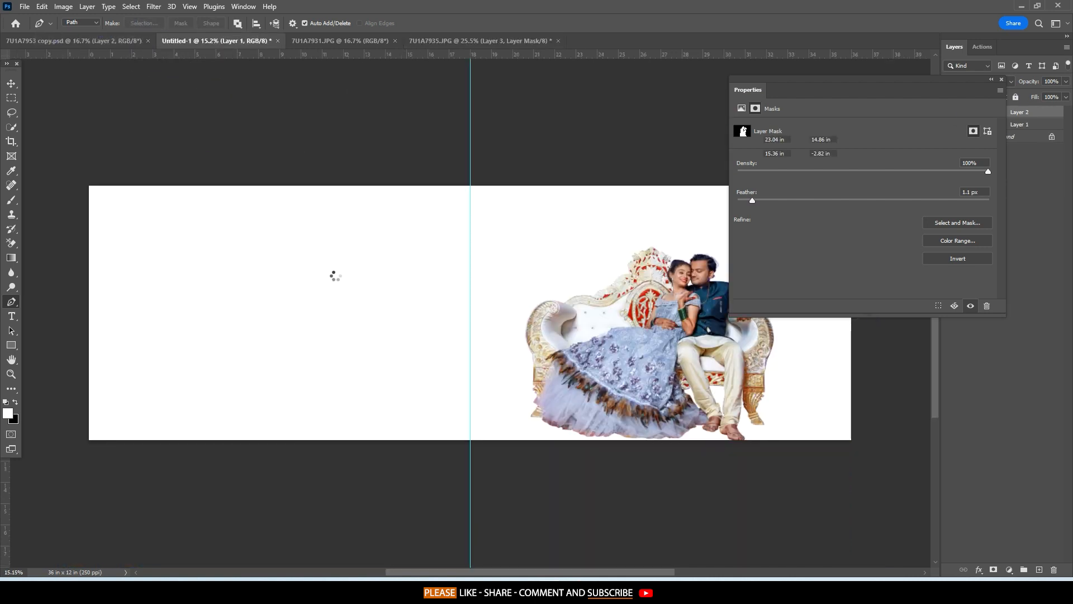
pyautogui.click(991, 79)
pyautogui.hotkey('ctrl', 't')
pyautogui.moveTo(378, 247); pyautogui.dragTo(257, 282)
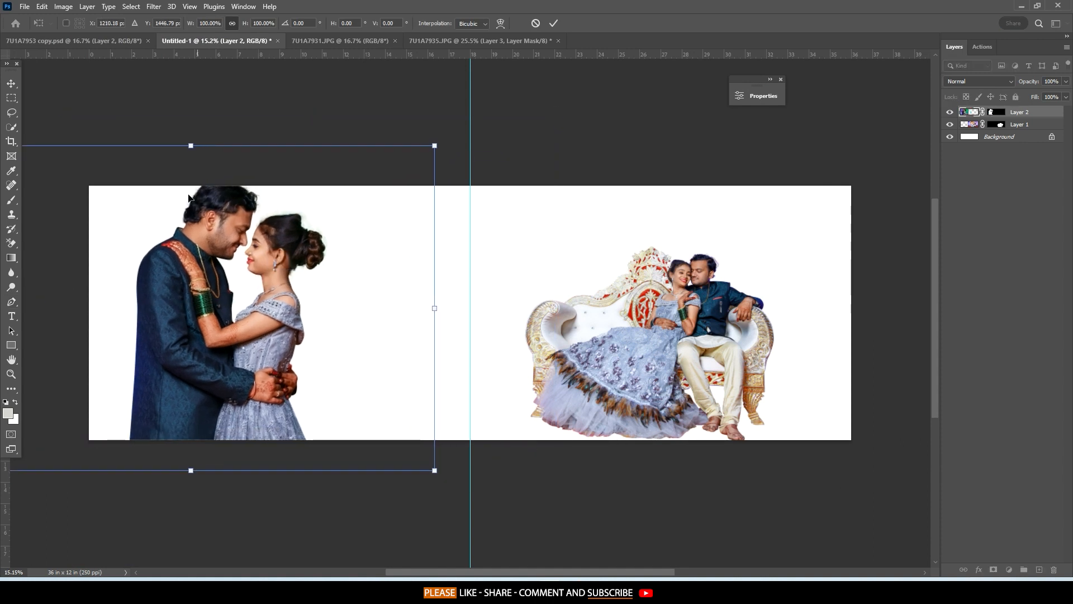
pyautogui.moveTo(191, 147); pyautogui.dragTo(191, 187)
pyautogui.moveTo(345, 220); pyautogui.dragTo(338, 203)
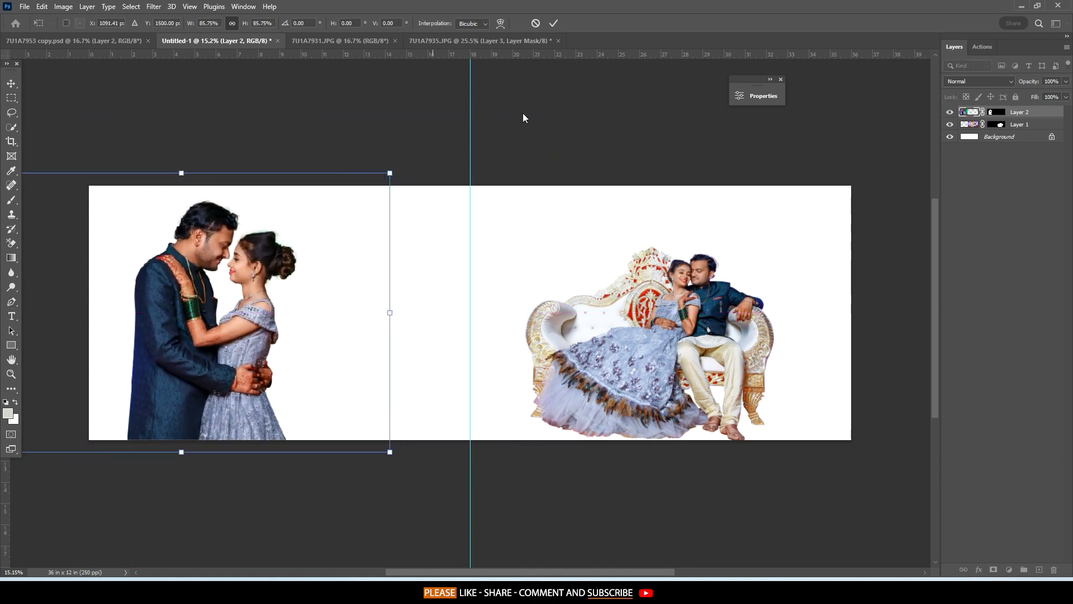
pyautogui.click(553, 23)
# Select Layer 1 in the spread, switch to photo 7U1A7931.JPG, and duplicate its Background layer.
pyautogui.press('p')
pyautogui.click(1012, 124)
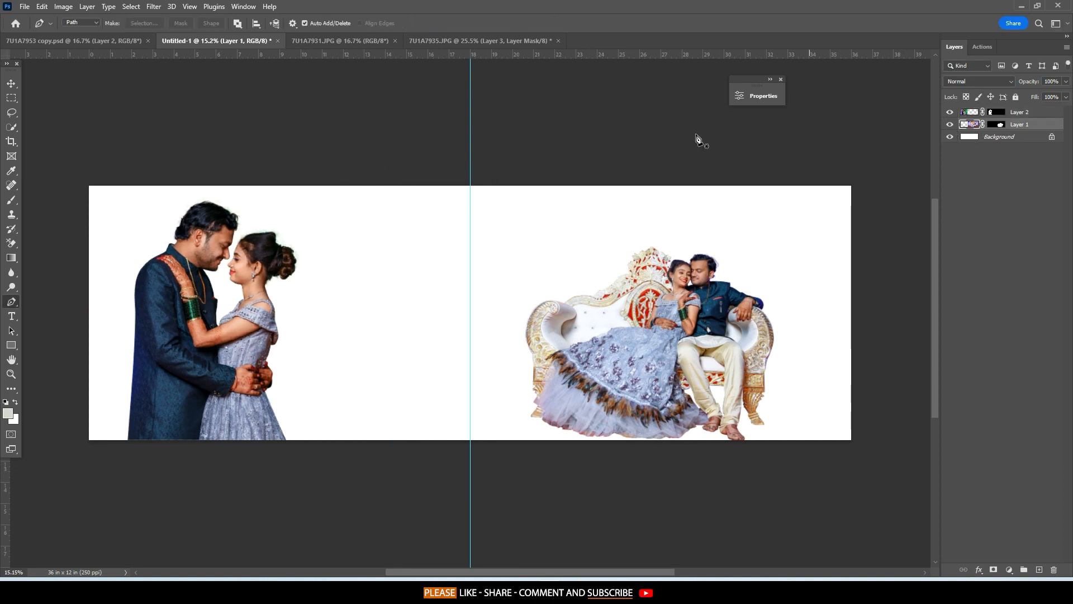
pyautogui.click(357, 41)
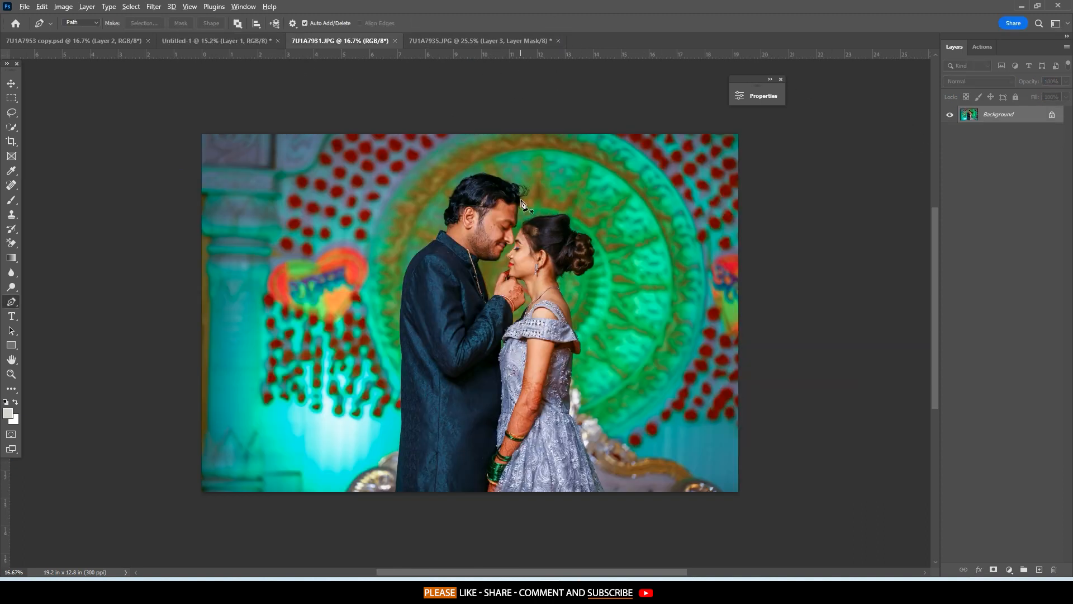
pyautogui.scroll(9, 521, 203)
pyautogui.hotkey('ctrl', 'j')
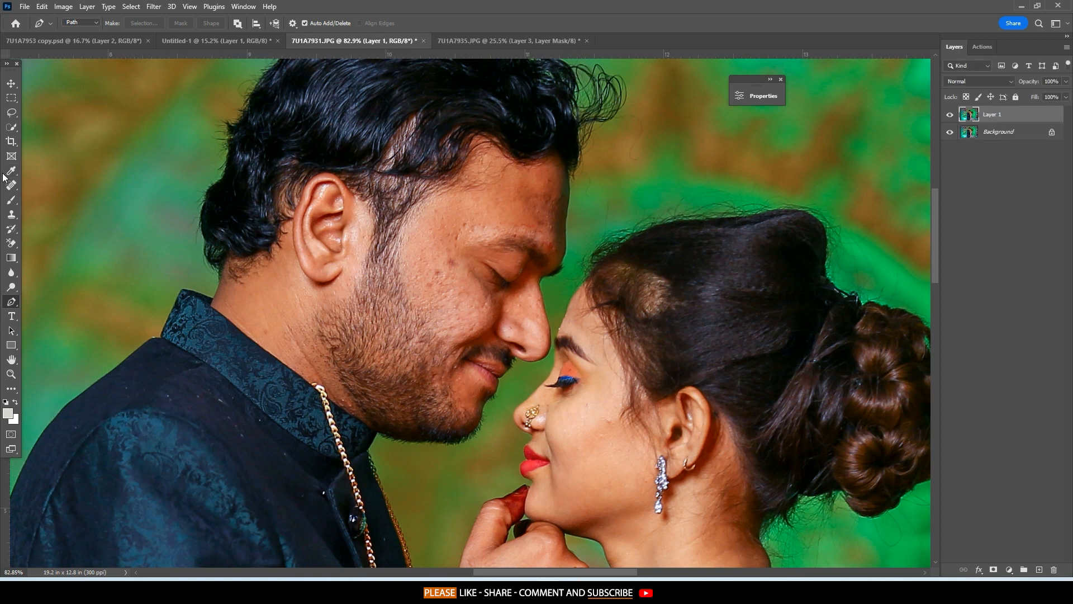
# Remove the dark spots on the man's cheek and beside his eye with a small content-aware Spot Healing Brush.
pyautogui.click(14, 186)
pyautogui.scroll(6, 430, 257)
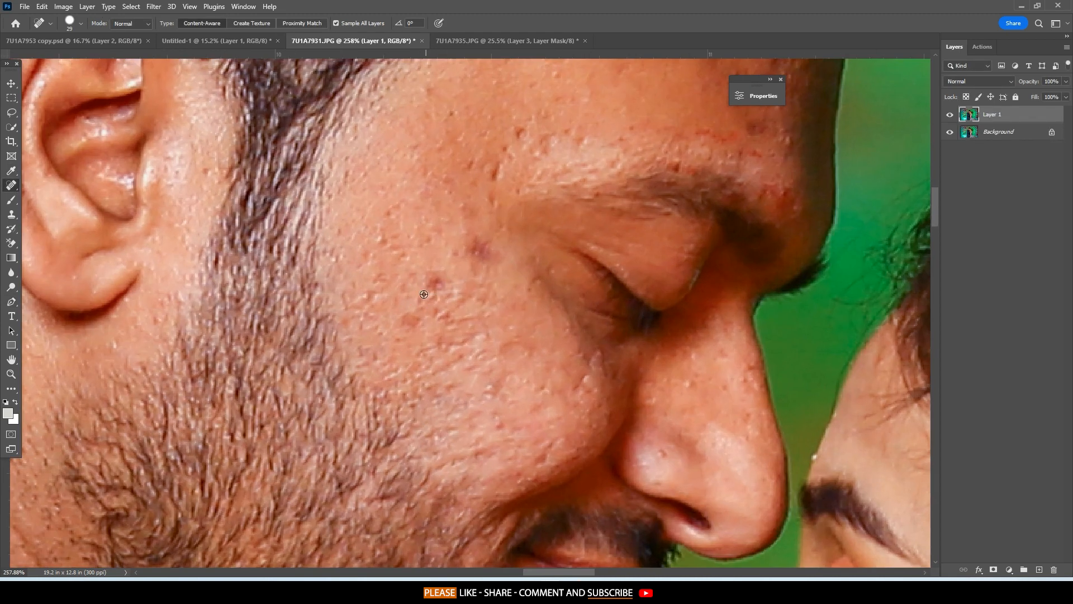
pyautogui.keyDown('alt'); pyautogui.rightClick(407, 290); pyautogui.keyUp('alt')
pyautogui.moveTo(417, 320); pyautogui.dragTo(411, 335)
pyautogui.keyDown('alt'); pyautogui.rightClick(428, 305); pyautogui.keyUp('alt')
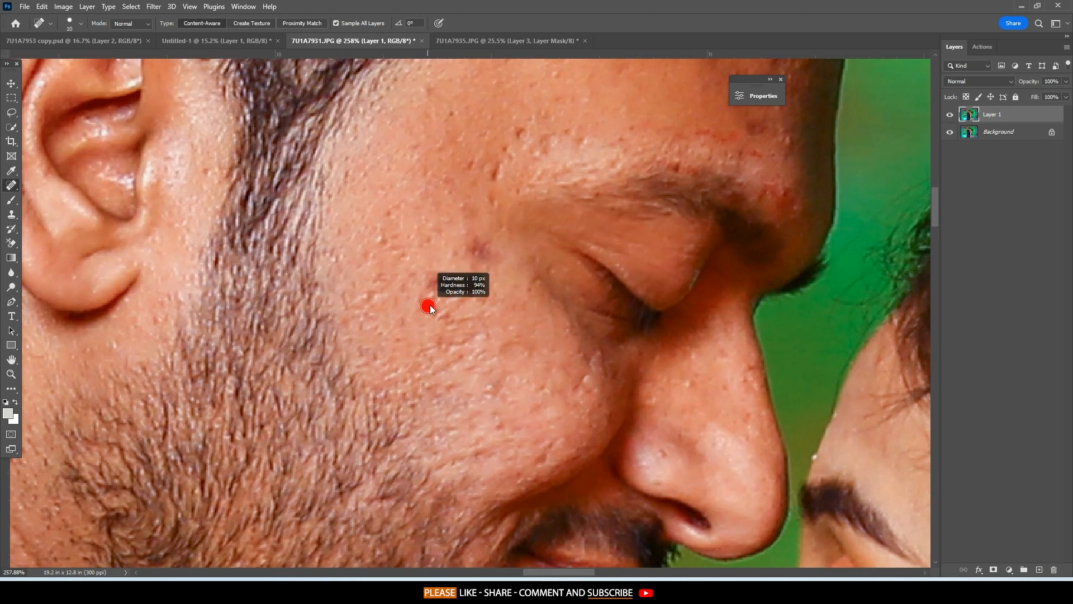
pyautogui.moveTo(430, 288)
pyautogui.mouseDown()
pyautogui.moveTo(439, 273)
pyautogui.moveTo(433, 302)
pyautogui.mouseUp()
pyautogui.press(']')
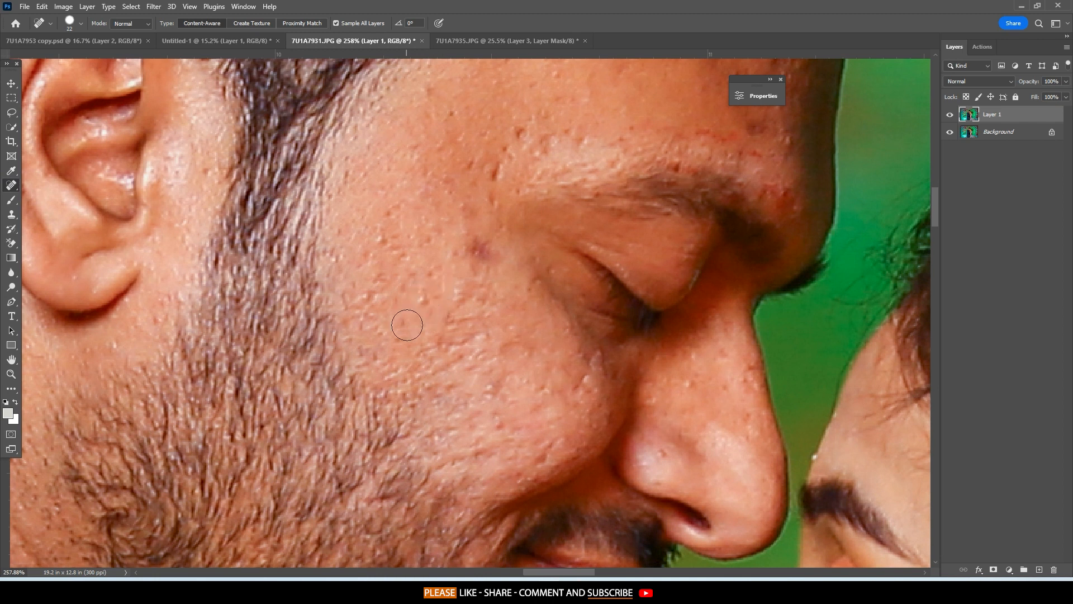
pyautogui.moveTo(469, 244); pyautogui.dragTo(475, 276)
pyautogui.press('[')
# Heal the blemishes on the man's forehead and above his eyebrow.
pyautogui.moveTo(567, 162)
pyautogui.mouseDown()
pyautogui.moveTo(387, 327)
pyautogui.moveTo(313, 368)
pyautogui.mouseUp()
pyautogui.click(398, 322)
pyautogui.moveTo(333, 294); pyautogui.dragTo(329, 314)
pyautogui.scroll(-3, 530, 331)
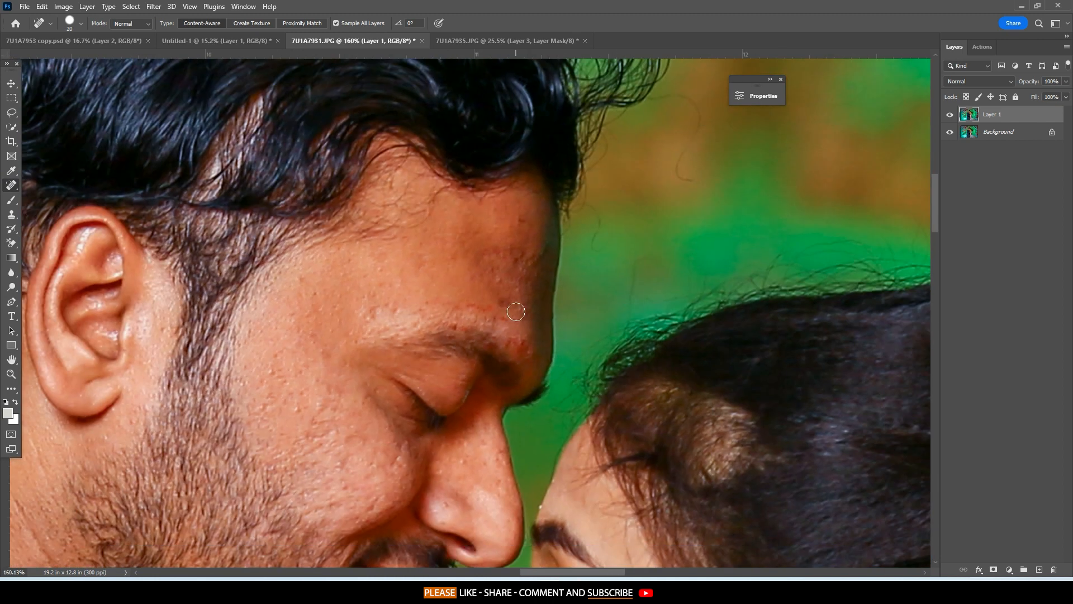
pyautogui.moveTo(516, 311)
pyautogui.mouseDown()
pyautogui.moveTo(470, 309)
pyautogui.moveTo(497, 254)
pyautogui.mouseUp()
# Heal the small marks on the woman's forehead edge and cheek, adjusting the healing brush size to fit.
pyautogui.moveTo(453, 420); pyautogui.dragTo(425, 241)
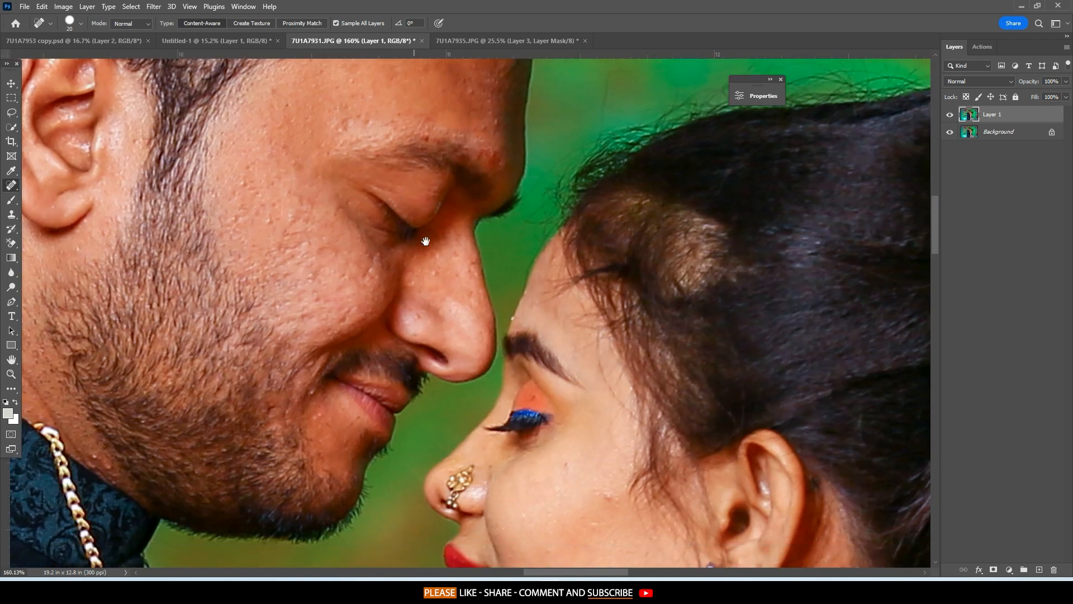
pyautogui.keyDown('alt'); pyautogui.rightClick(507, 307); pyautogui.keyUp('alt')
pyautogui.moveTo(513, 314); pyautogui.dragTo(522, 291)
pyautogui.moveTo(569, 392); pyautogui.dragTo(471, 228)
pyautogui.keyDown('alt'); pyautogui.rightClick(497, 313); pyautogui.keyUp('alt')
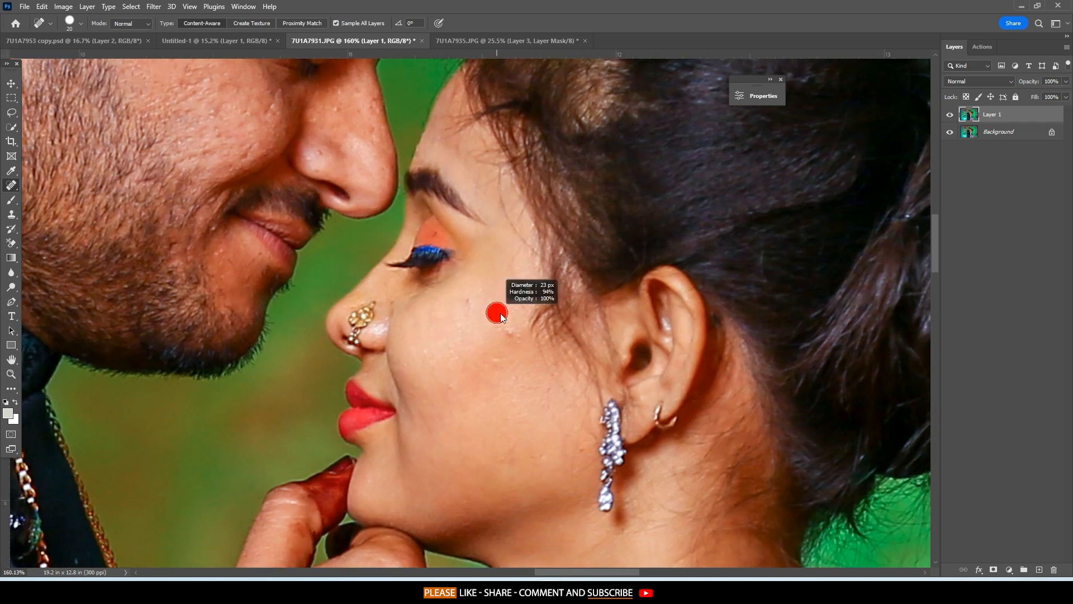
pyautogui.scroll(-3, 448, 318)
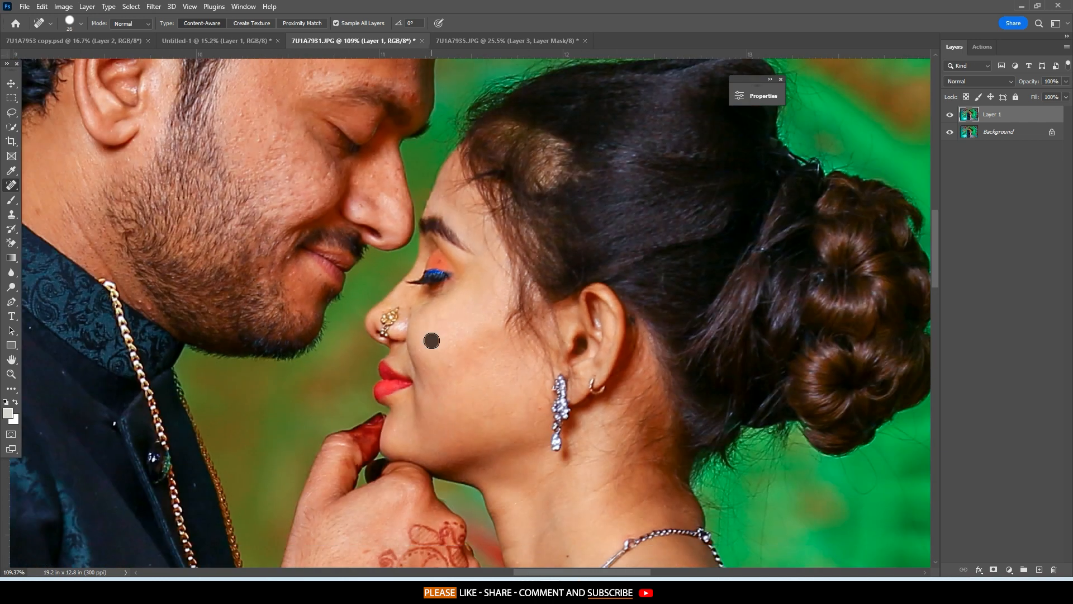
# Heal the remaining spots on the man's cheek.
pyautogui.moveTo(257, 191); pyautogui.dragTo(297, 333)
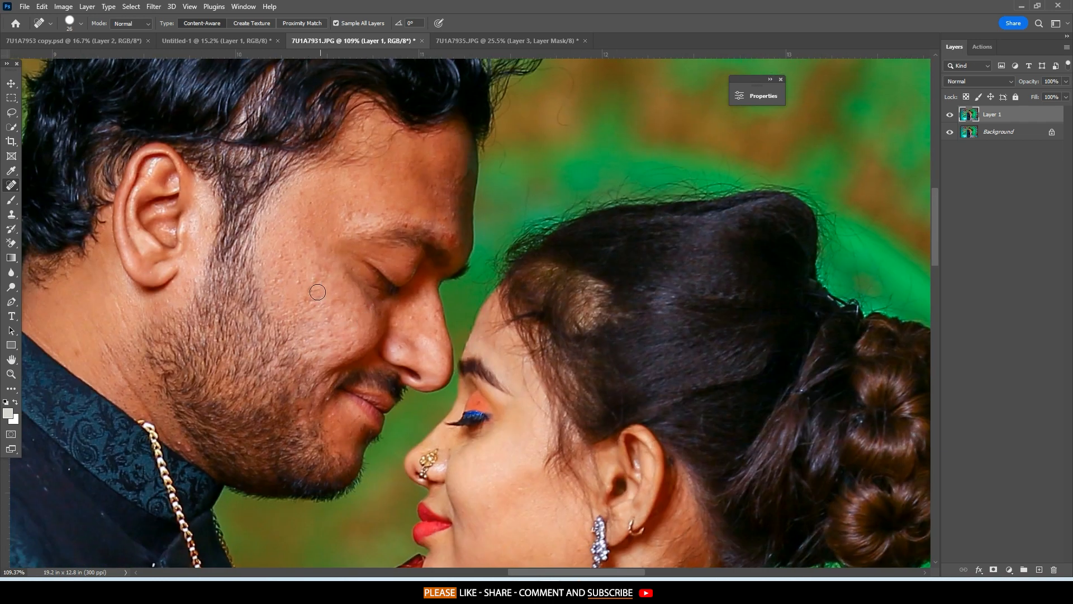
pyautogui.moveTo(318, 291); pyautogui.dragTo(292, 278)
pyautogui.scroll(-3, 353, 193)
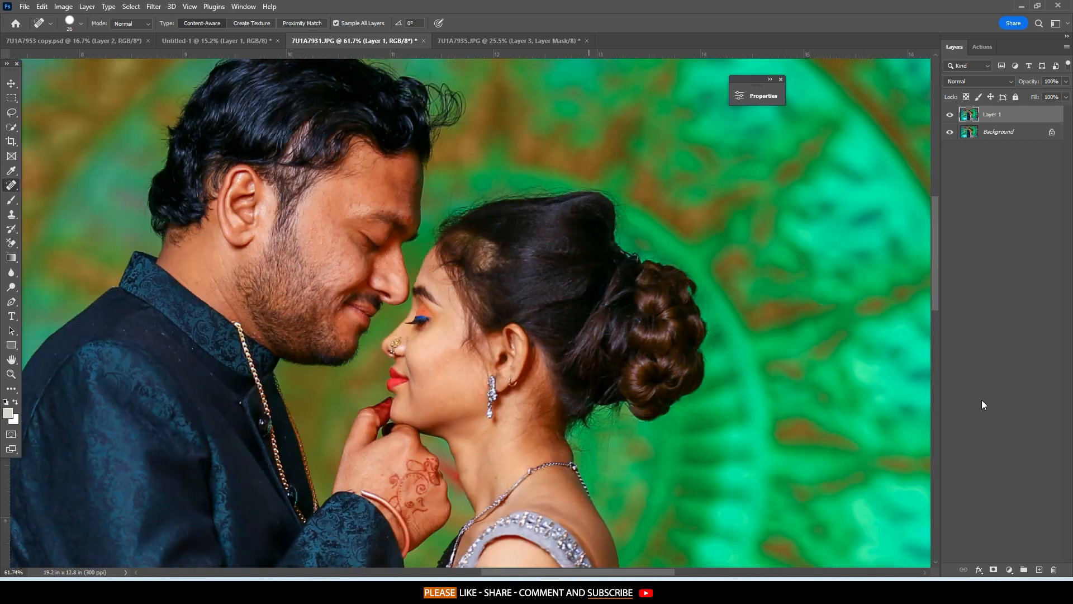
# Add a Selective Color adjustment above Layer 1 with the Reds' cyan at about +52% and black at -15%.
pyautogui.click(1004, 570)
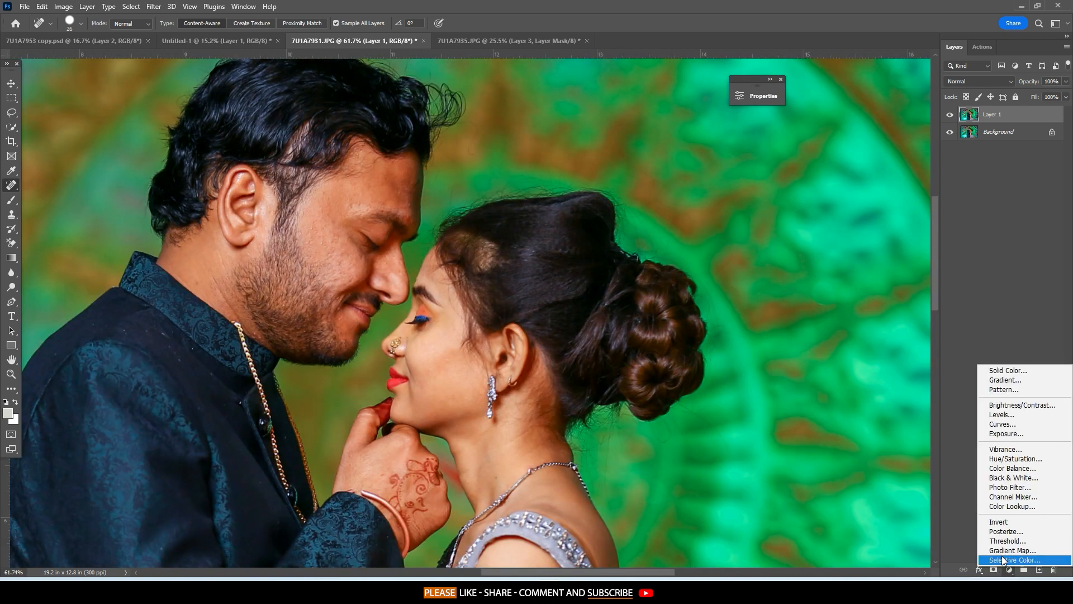
pyautogui.click(1001, 555)
pyautogui.moveTo(585, 229); pyautogui.dragTo(541, 229)
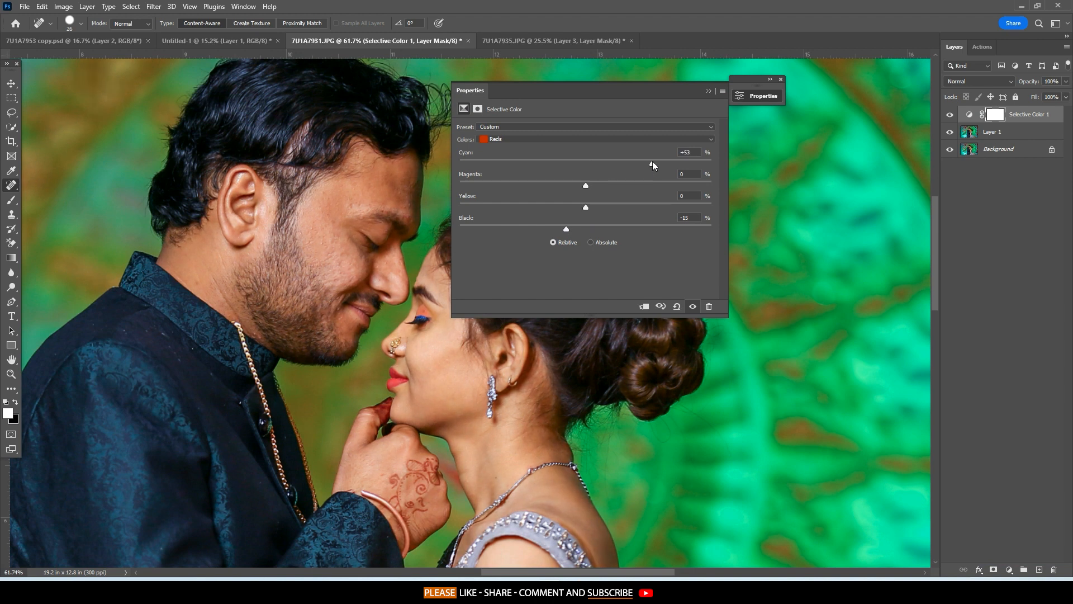
# Hide the Selective Color adjustment with a black mask and brush it back in over the man's face.
pyautogui.press('b')
pyautogui.moveTo(378, 223); pyautogui.dragTo(313, 222)
pyautogui.moveTo(372, 174); pyautogui.dragTo(271, 284)
pyautogui.moveTo(298, 327); pyautogui.dragTo(313, 327)
pyautogui.moveTo(313, 261)
pyautogui.mouseDown()
pyautogui.moveTo(259, 419)
pyautogui.moveTo(350, 280)
pyautogui.moveTo(294, 316)
pyautogui.moveTo(289, 346)
pyautogui.mouseUp()
# Stamp all visible layers into a new top layer and reapply the last used filter to it.
pyautogui.scroll(-6, 215, 253)
pyautogui.hotkey('ctrl', 'shift', 'alt', 'e')
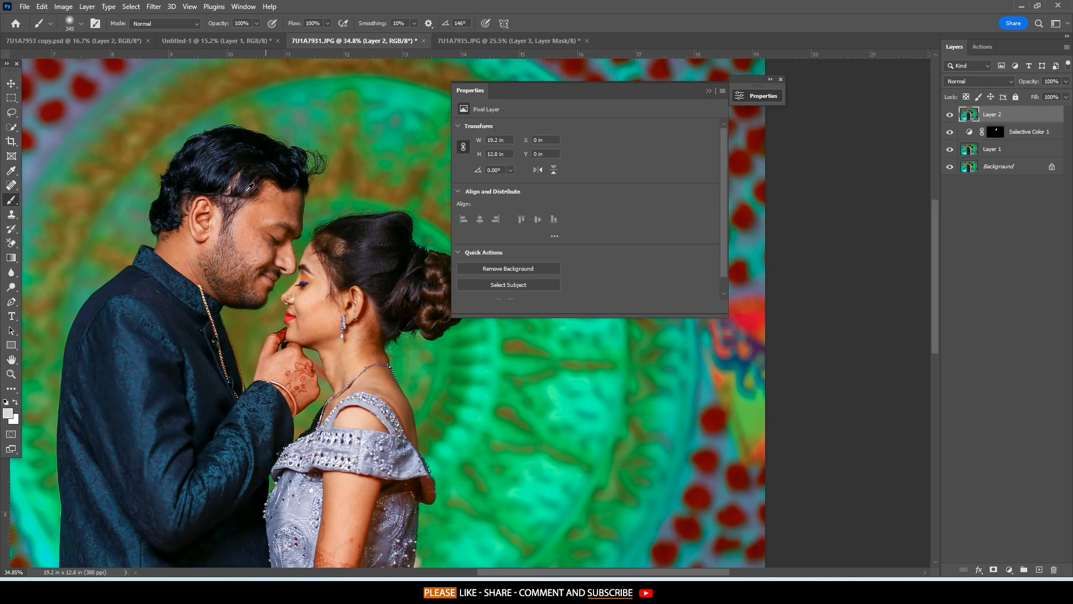
pyautogui.click(149, 5)
pyautogui.click(196, 18)
pyautogui.click(710, 91)
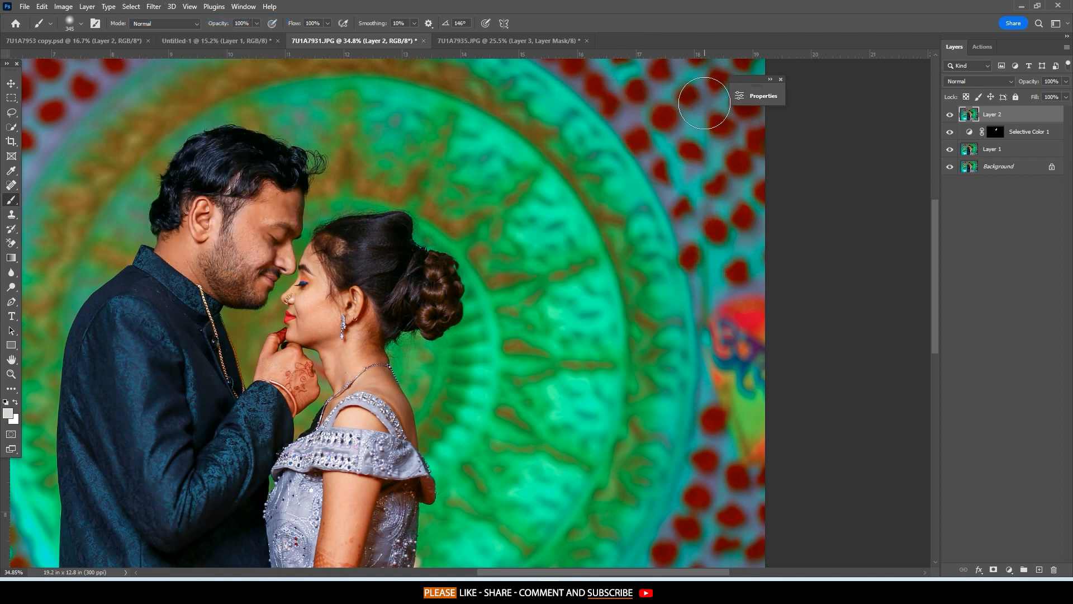
# Hide the filtered Layer 2 with a black mask, brush it back in over the couple, and stamp all visible layers into a new layer.
pyautogui.keyDown('alt'); pyautogui.click(996, 570); pyautogui.keyUp('alt')
pyautogui.moveTo(330, 274); pyautogui.dragTo(617, 267)
pyautogui.moveTo(560, 260)
pyautogui.mouseDown()
pyautogui.moveTo(623, 260)
pyautogui.moveTo(550, 266)
pyautogui.moveTo(607, 349)
pyautogui.mouseUp()
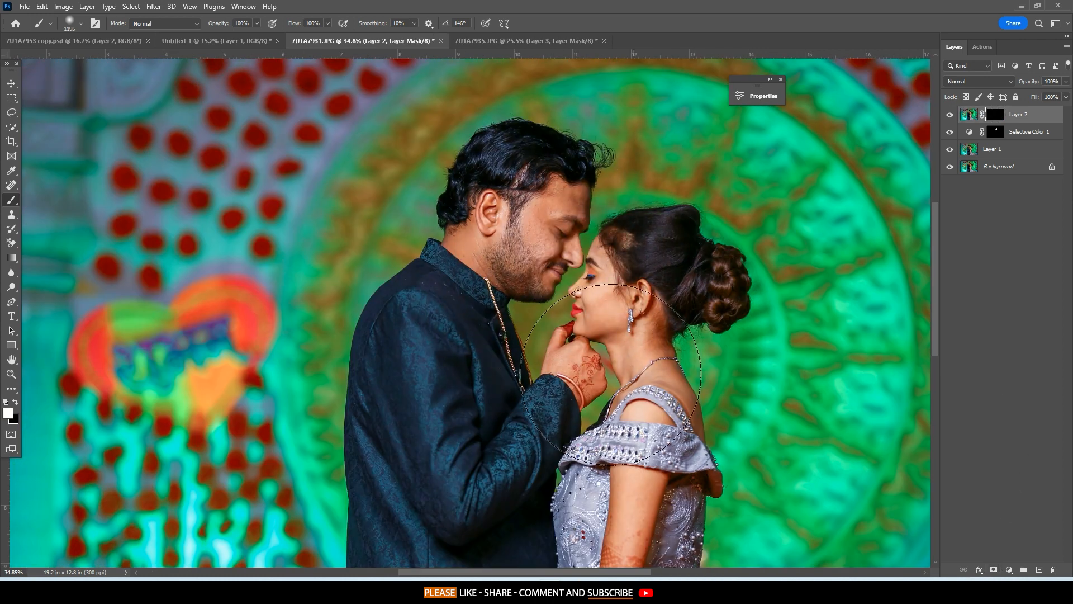
pyautogui.moveTo(634, 399); pyautogui.dragTo(588, 219)
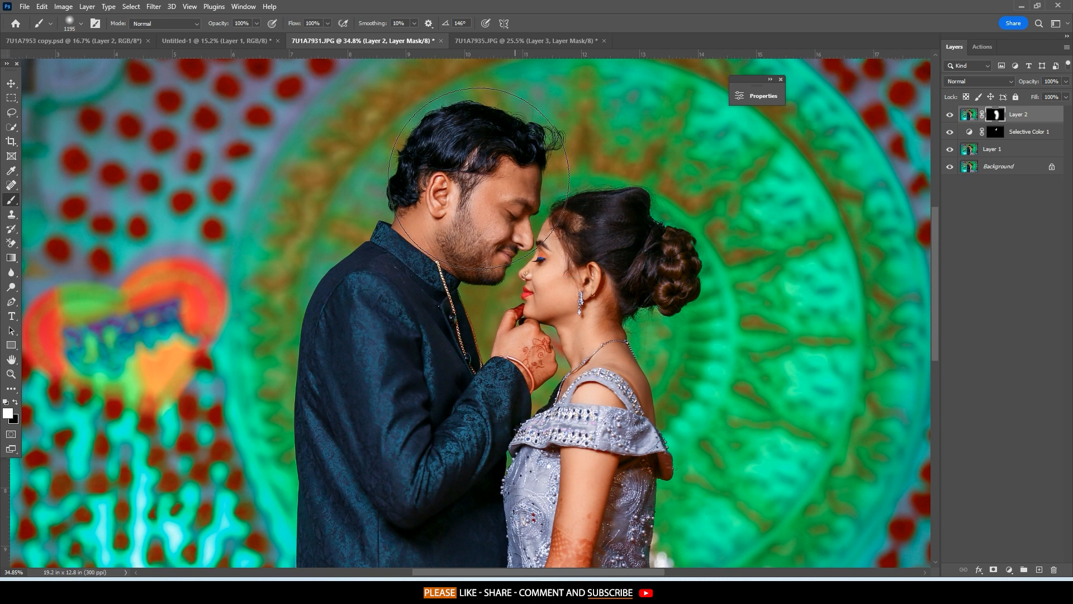
pyautogui.hotkey('ctrl', '0')
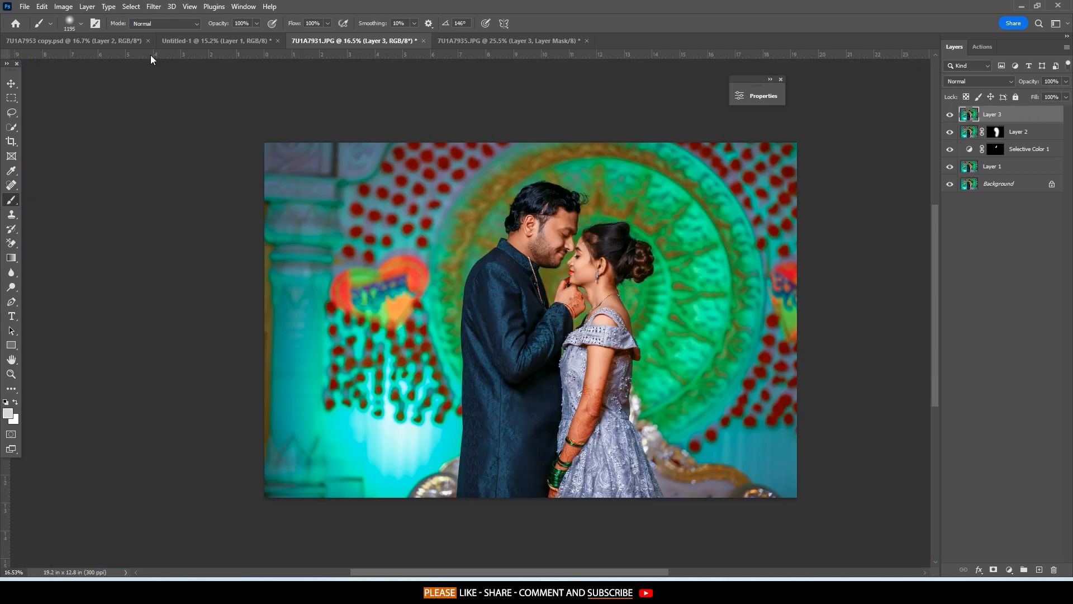
# Copy the stamped close-up photo into the Untitled-1 album spread, scaled to 149.83% and placed over its left half.
pyautogui.moveTo(953, 120); pyautogui.dragTo(649, 214)
pyautogui.hotkey('ctrl', 't')
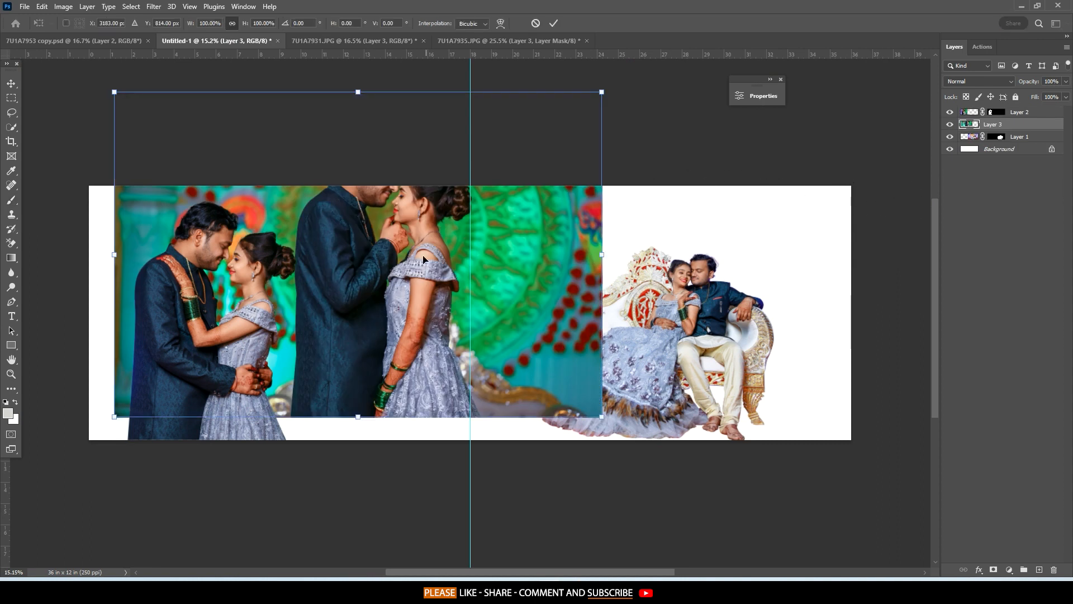
pyautogui.moveTo(441, 234); pyautogui.dragTo(411, 284)
pyautogui.moveTo(576, 301); pyautogui.dragTo(820, 301)
pyautogui.moveTo(727, 263); pyautogui.dragTo(602, 331)
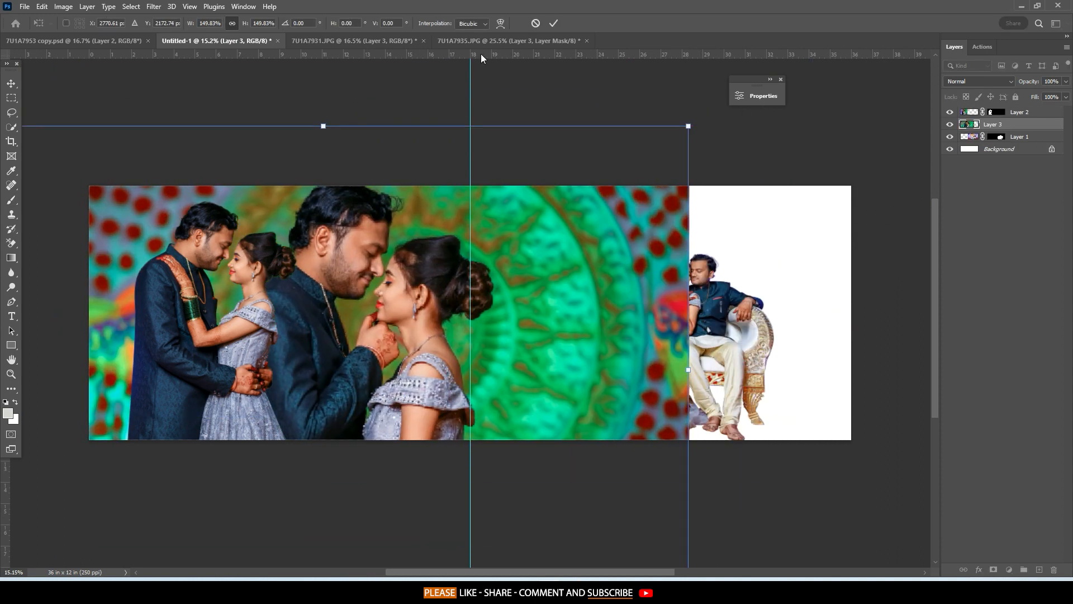
pyautogui.click(552, 23)
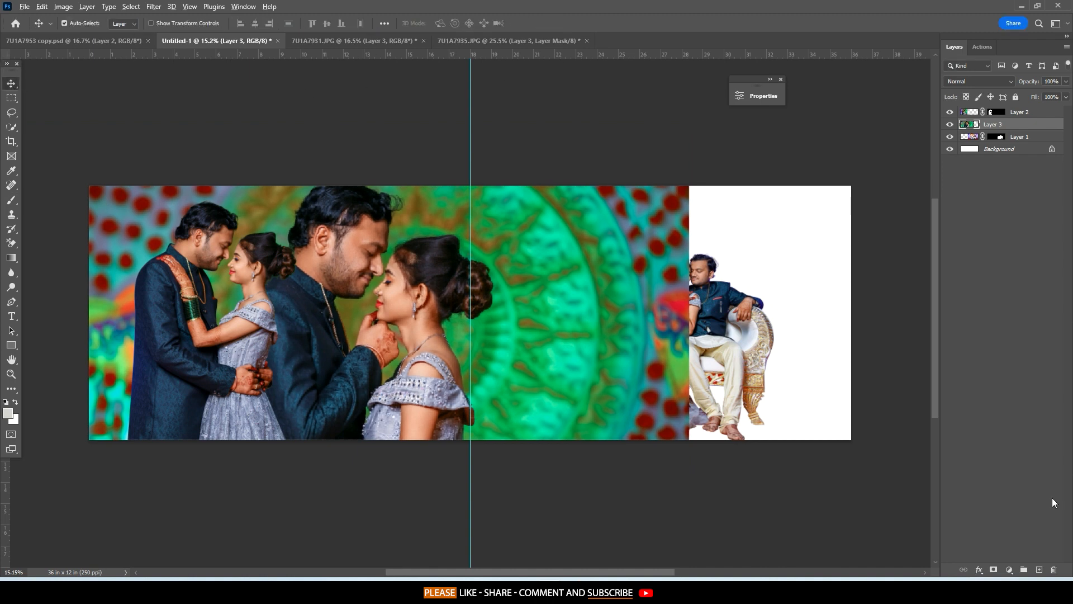
# Hide the close-up photo with a black mask and reveal the couple's faces using a very large soft white brush.
pyautogui.keyDown('alt'); pyautogui.click(993, 569); pyautogui.keyUp('alt')
pyautogui.press('b')
pyautogui.press('d')
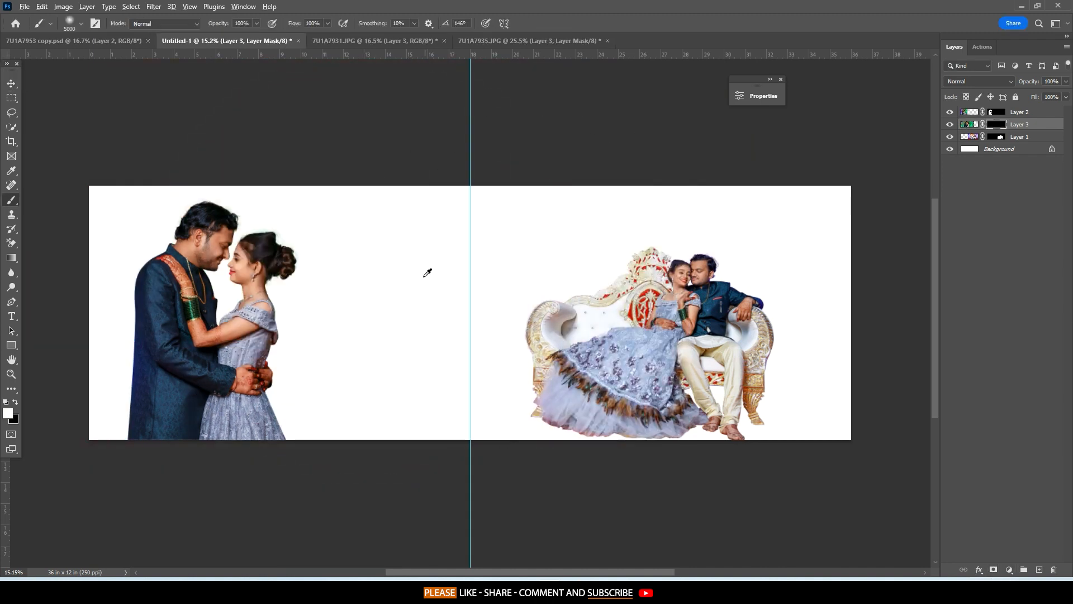
pyautogui.click(362, 268)
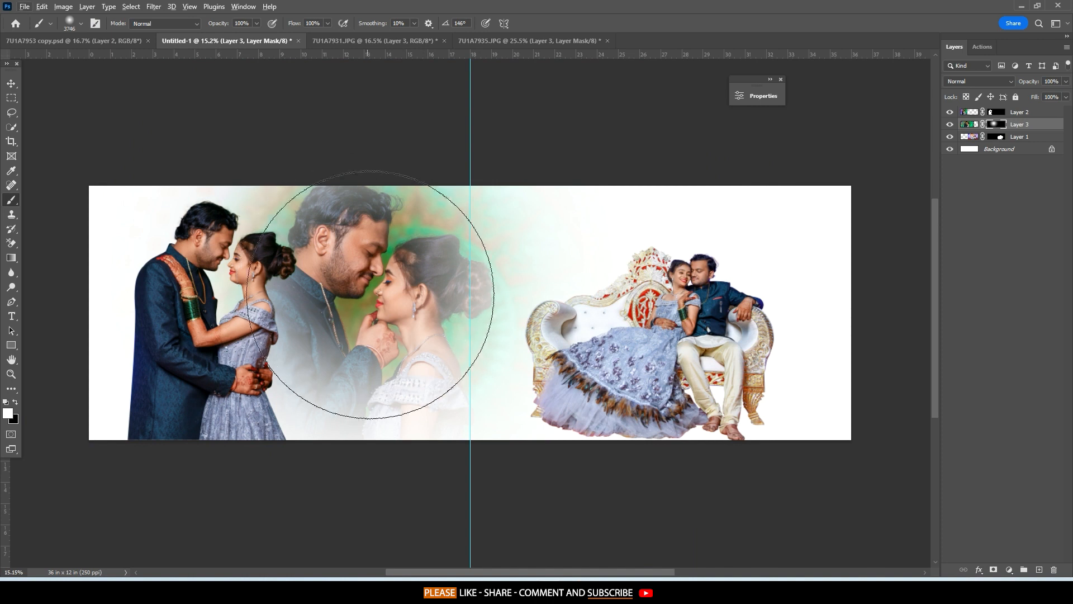
# Add a Solid Color fill layer above the Background in a darkened muted green sampled from the blended photo.
pyautogui.click(982, 151)
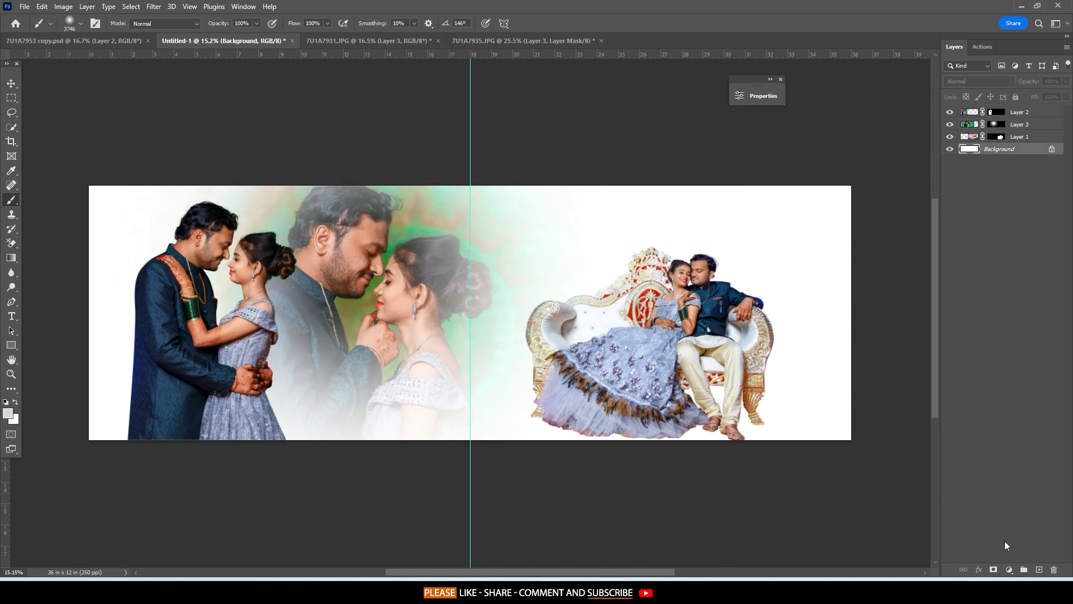
pyautogui.click(1008, 568)
pyautogui.click(1000, 376)
pyautogui.click(478, 308)
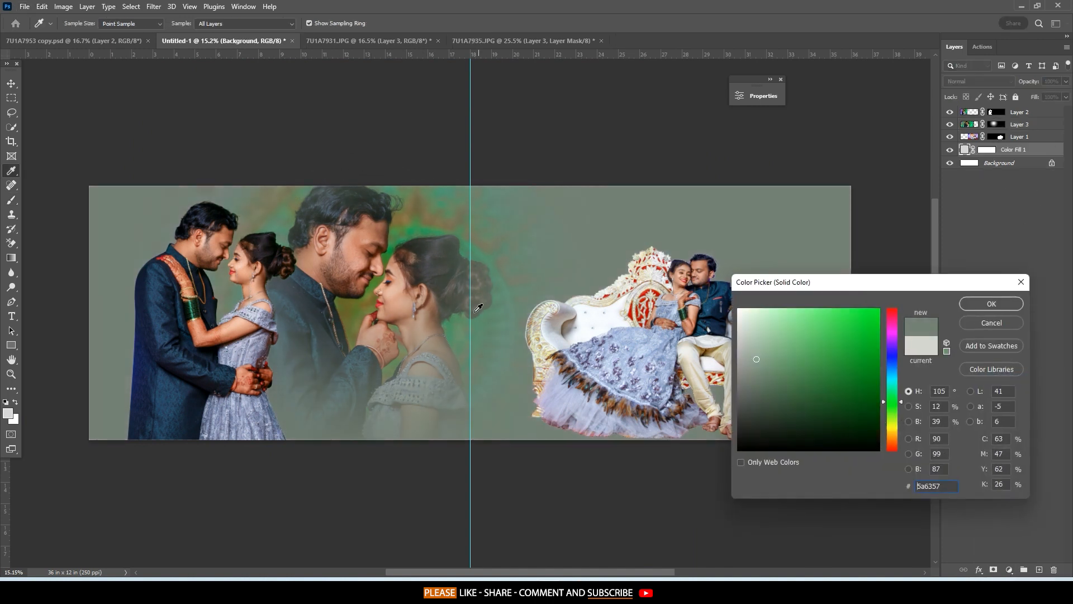
pyautogui.moveTo(474, 312); pyautogui.dragTo(276, 214)
pyautogui.click(281, 221)
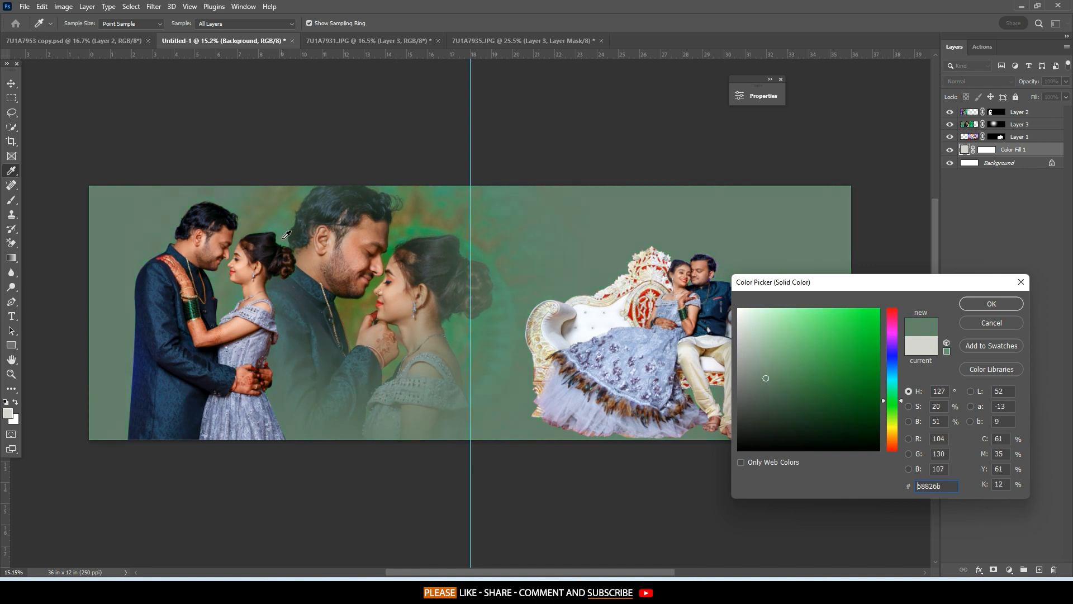
pyautogui.moveTo(765, 379); pyautogui.dragTo(768, 390)
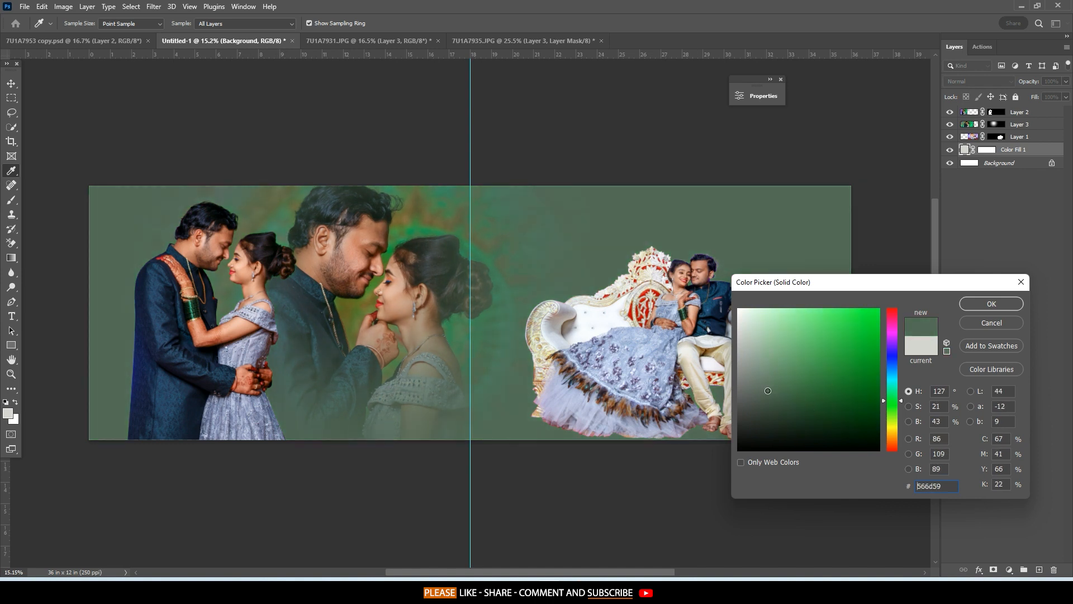
pyautogui.click(991, 304)
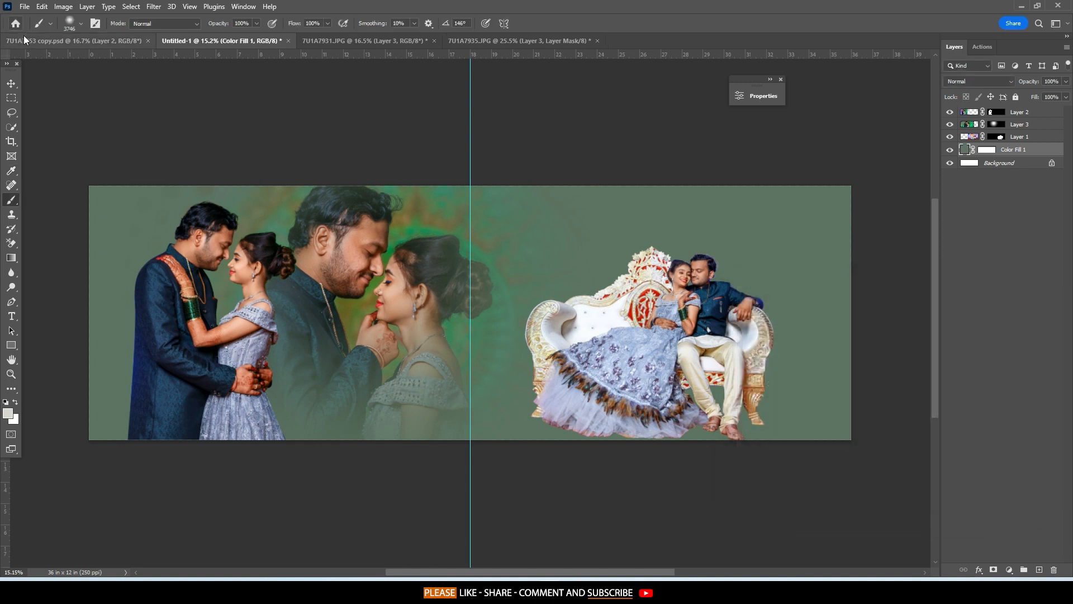
# Turn off the Move tool's Auto-Select and shift the standing couple's cutout on Layer 2 slightly to the left.
pyautogui.click(12, 83)
pyautogui.click(1033, 139)
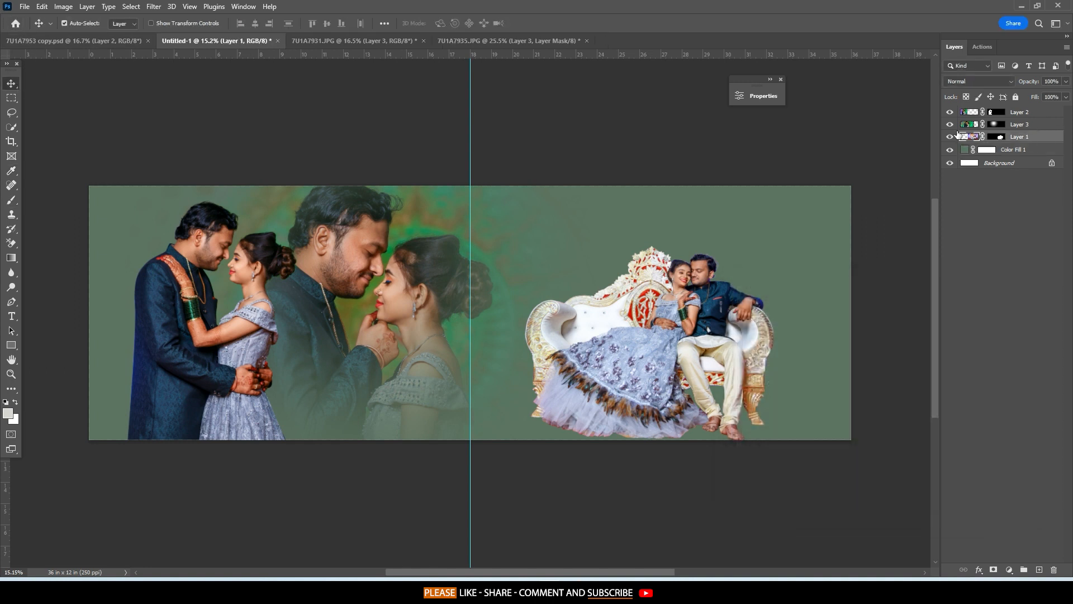
pyautogui.click(974, 126)
pyautogui.click(1021, 113)
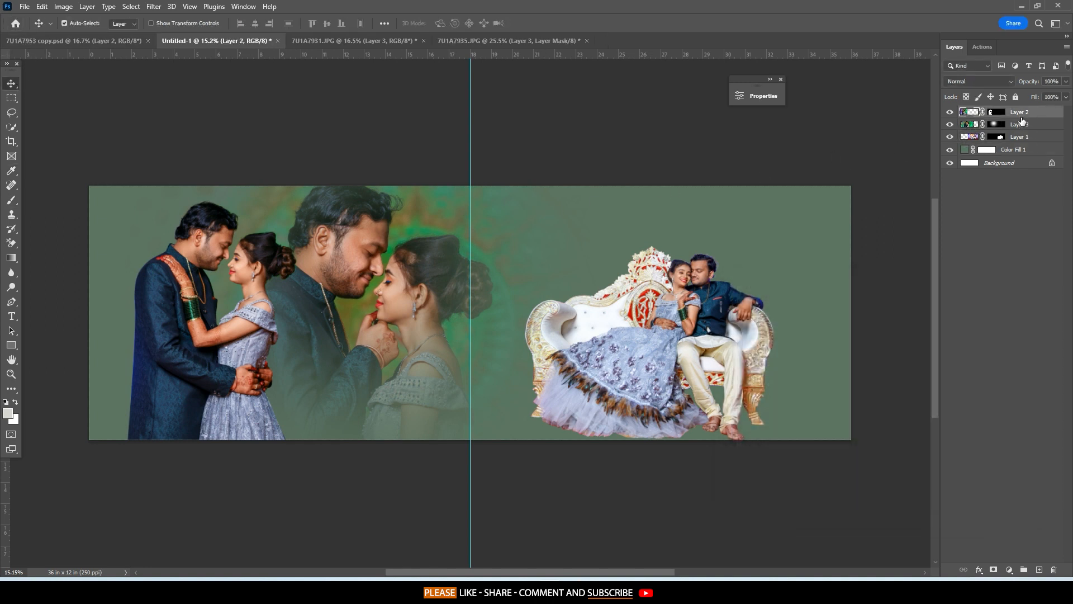
pyautogui.keyDown('shift'); pyautogui.click(337, 160); pyautogui.keyUp('shift')
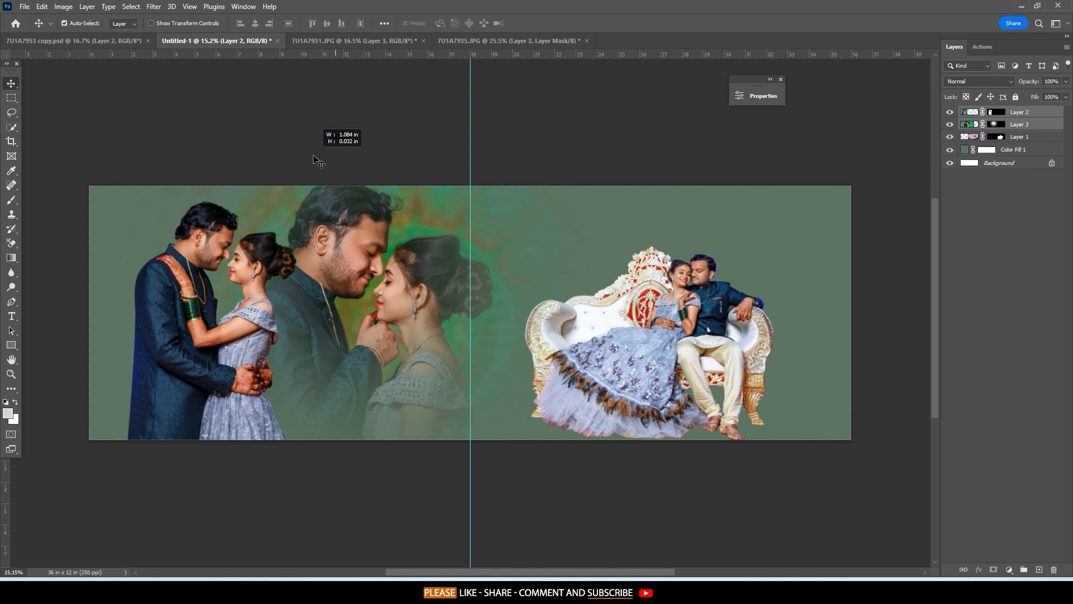
pyautogui.click(1036, 115)
pyautogui.moveTo(220, 176); pyautogui.dragTo(209, 178)
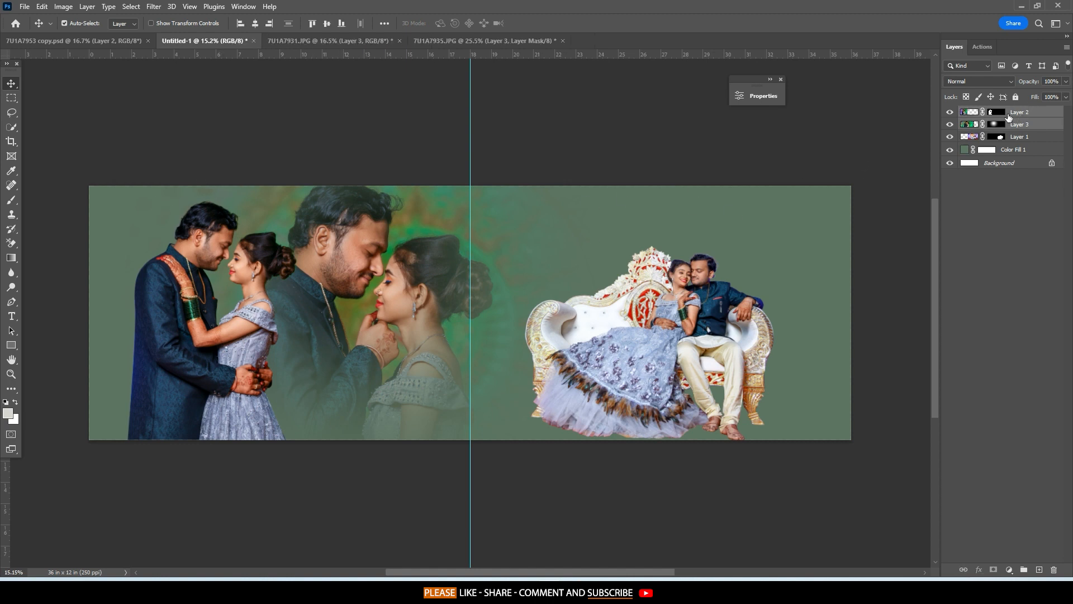
pyautogui.click(1009, 115)
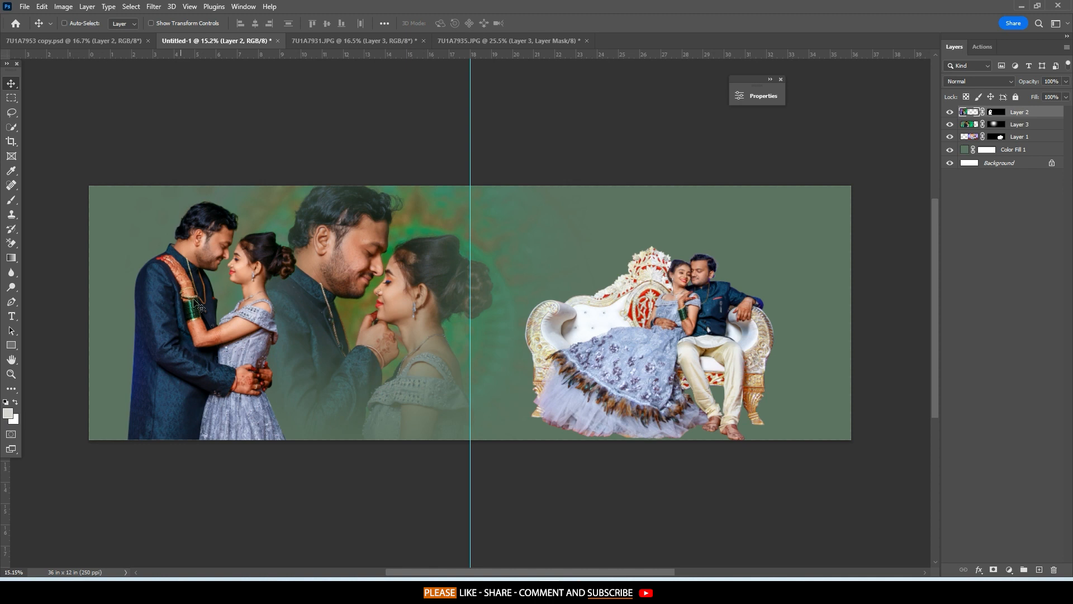
pyautogui.moveTo(260, 167); pyautogui.dragTo(253, 166)
# Slightly reposition the faded close-up of the couple on Layer 3.
pyautogui.click(1041, 150)
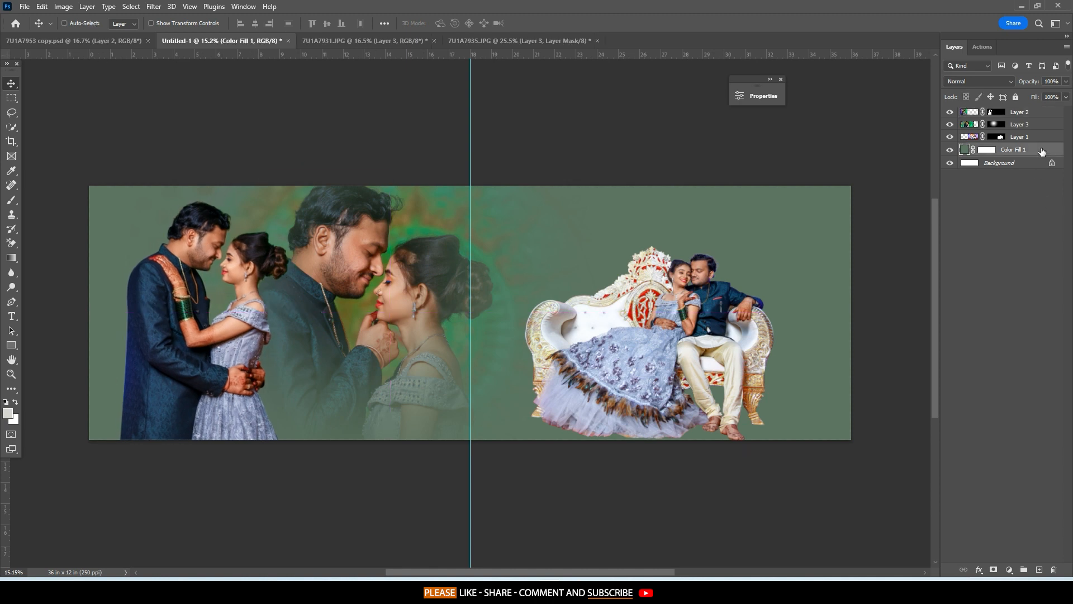
pyautogui.click(1049, 129)
pyautogui.moveTo(369, 135); pyautogui.dragTo(372, 126)
# Set the color of the area surrounding the canvas to Medium Gray.
pyautogui.rightClick(372, 123)
pyautogui.click(416, 137)
pyautogui.hscroll(1, 480, 168)
pyautogui.rightClick(584, 112)
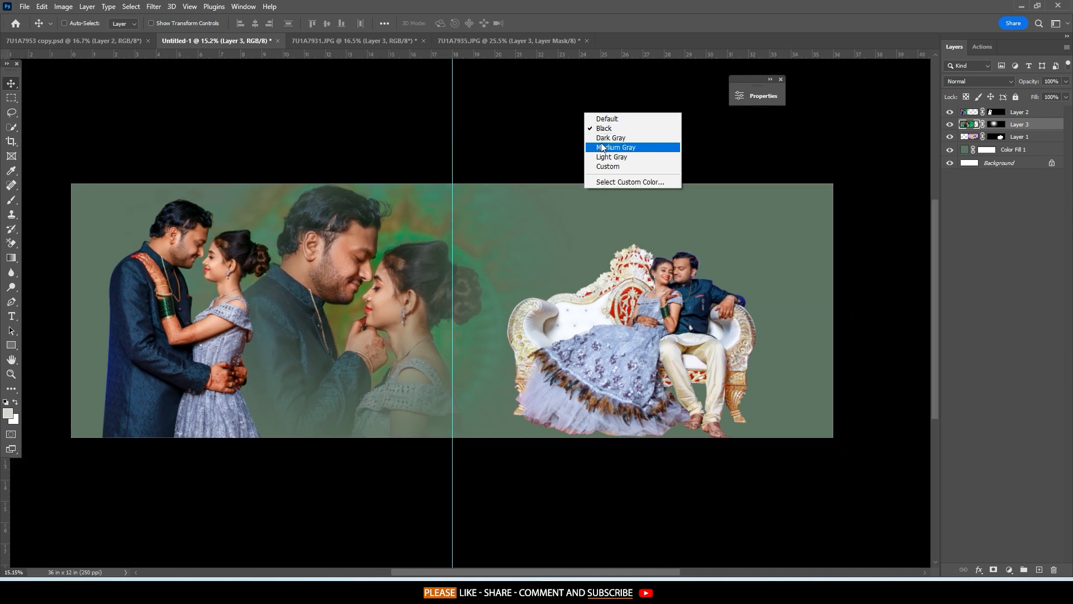
pyautogui.click(593, 144)
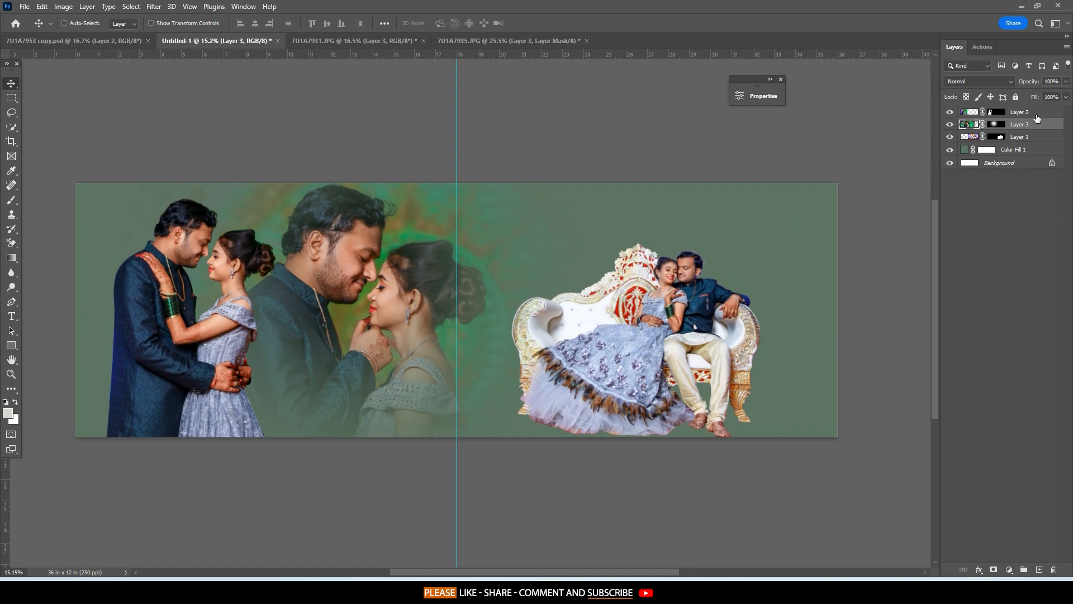
pyautogui.click(1036, 114)
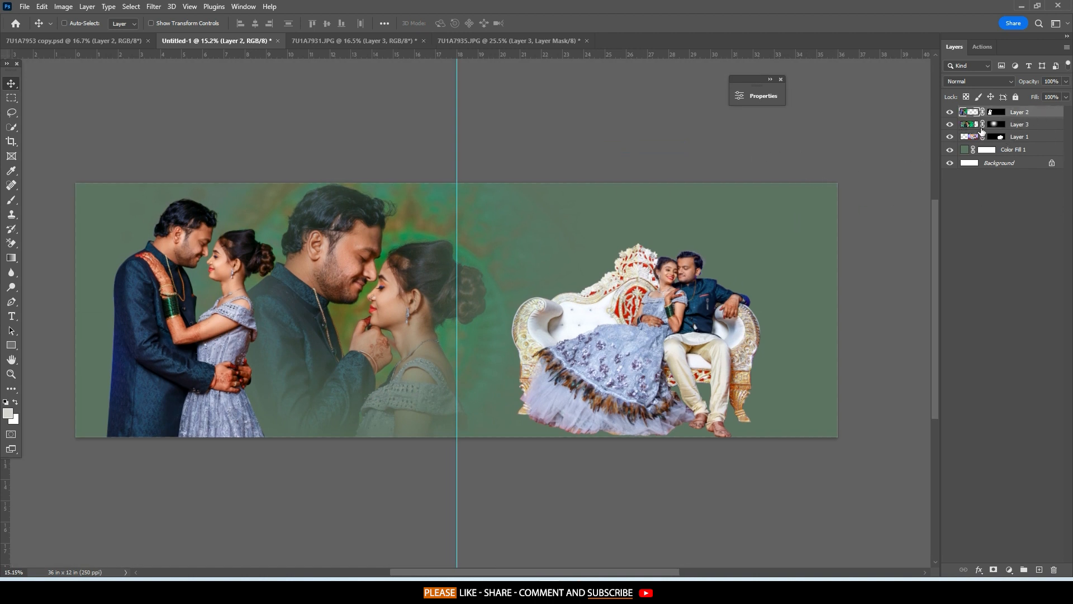
pyautogui.click(1016, 136)
pyautogui.moveTo(651, 187); pyautogui.dragTo(655, 187)
# Add a new empty layer above Layer 2.
pyautogui.click(1018, 113)
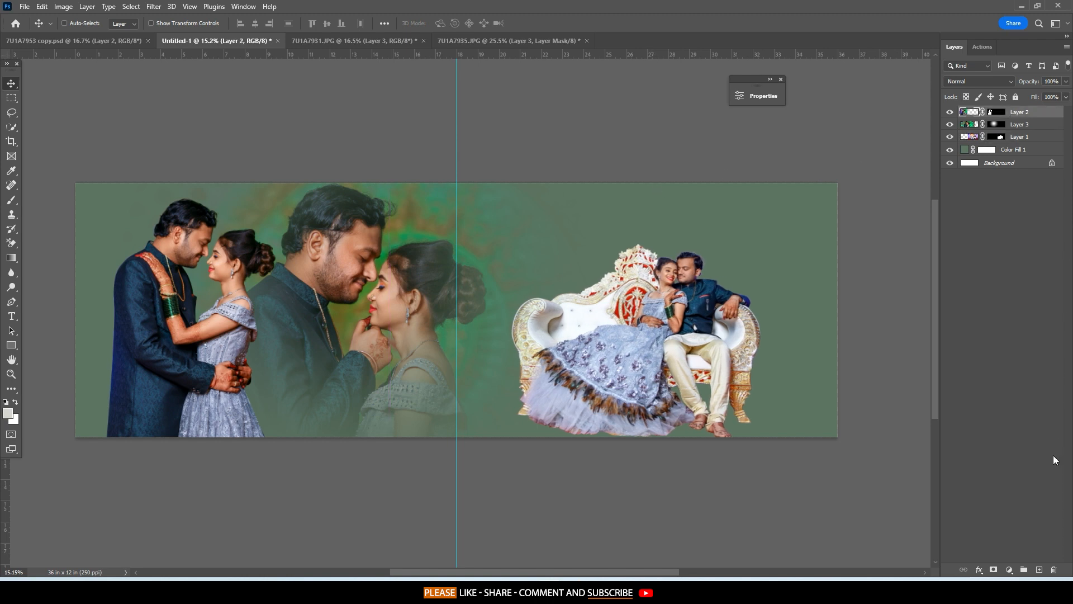
pyautogui.click(1039, 570)
pyautogui.hotkey('alt', 'BackSpace')
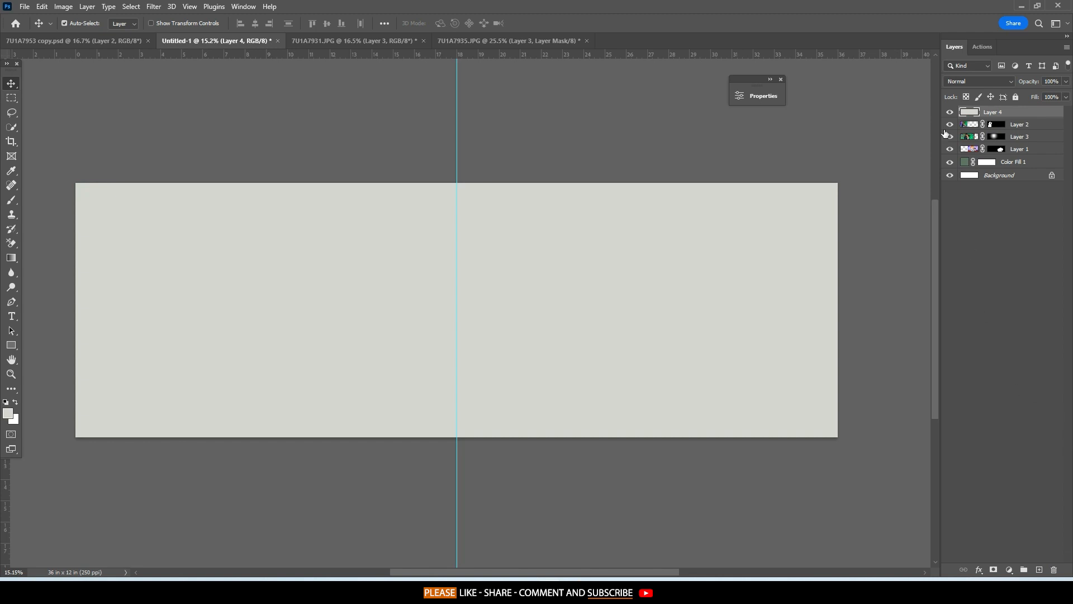
pyautogui.click(953, 80)
pyautogui.click(954, 81)
pyautogui.hotkey('ctrl', 'z')
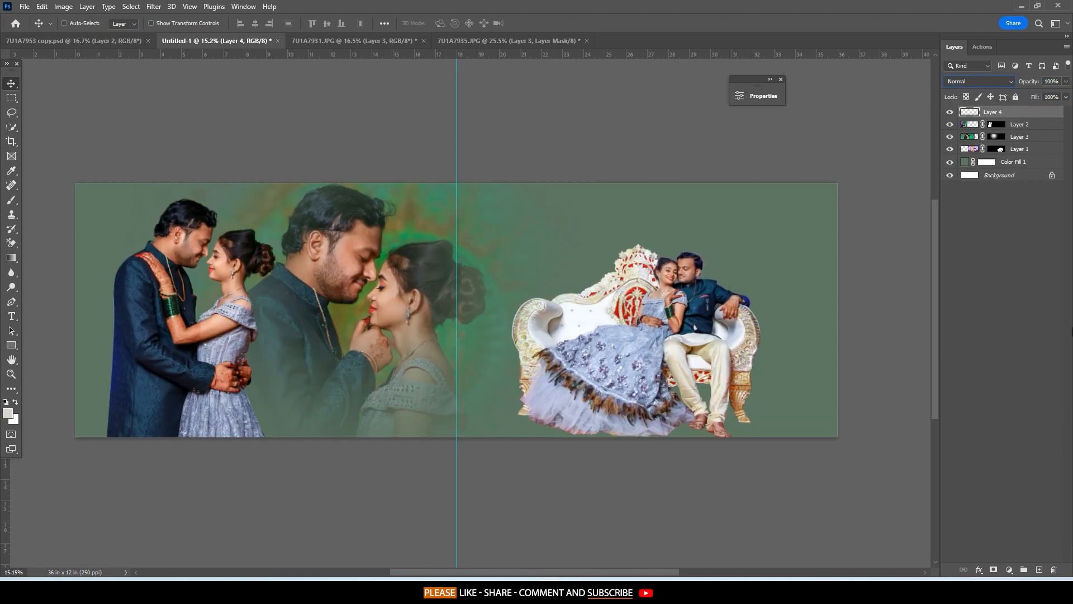
# Set the new layer's blend mode to Multiply and the foreground color to black.
pyautogui.click(998, 81)
pyautogui.click(967, 126)
pyautogui.click(8, 414)
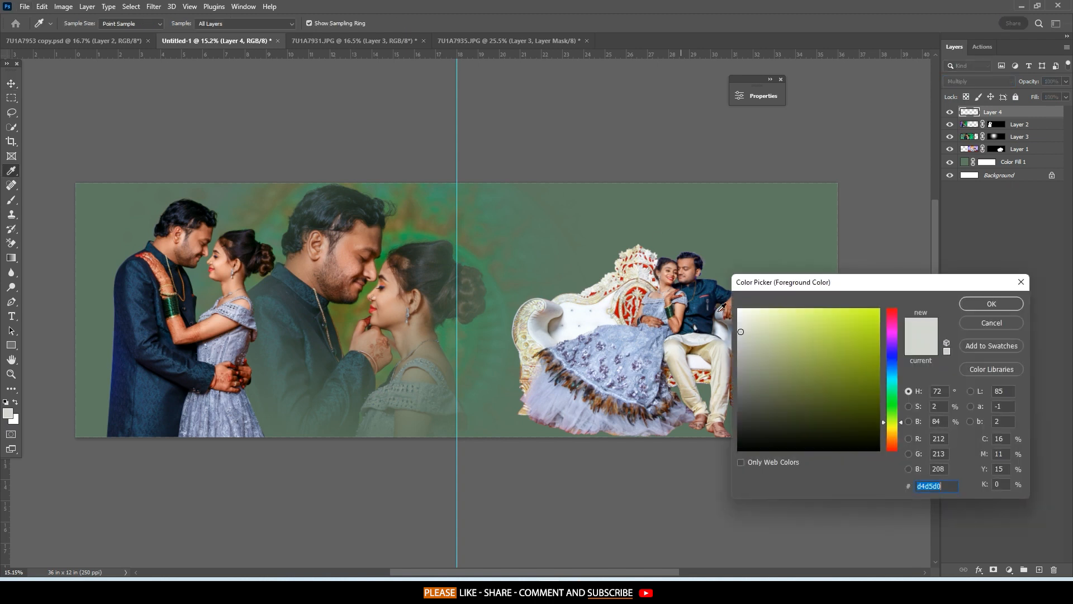
pyautogui.moveTo(761, 392); pyautogui.dragTo(758, 452)
pyautogui.click(996, 309)
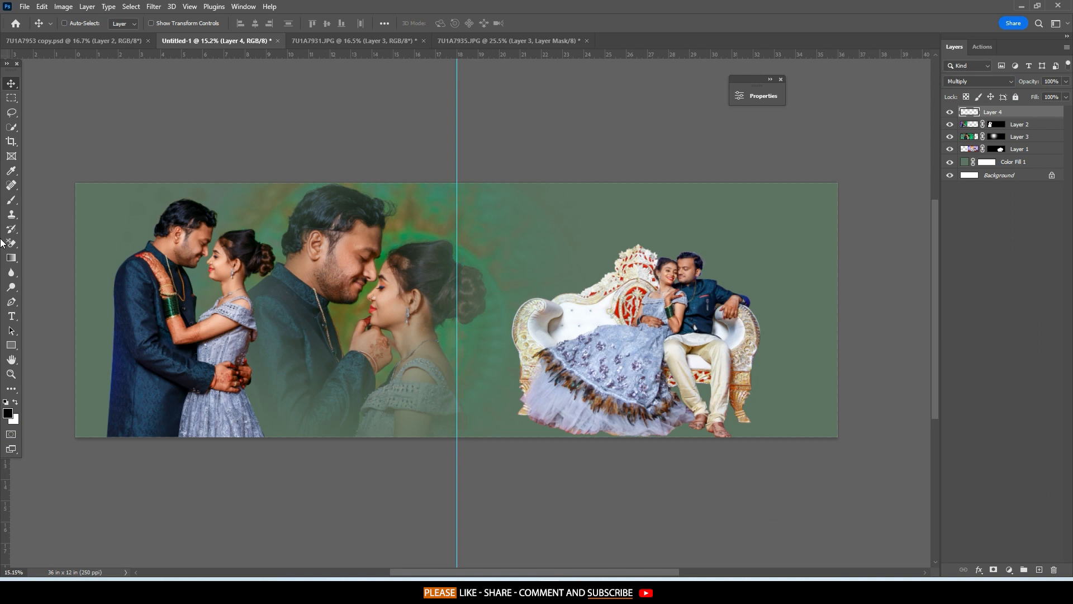
# Paint a soft dark vignette around the spread's edges on the Multiply layer with a black brush enlarged to 5000 px.
pyautogui.click(11, 200)
pyautogui.moveTo(408, 227); pyautogui.dragTo(423, 227)
pyautogui.scroll(-2, 543, 315)
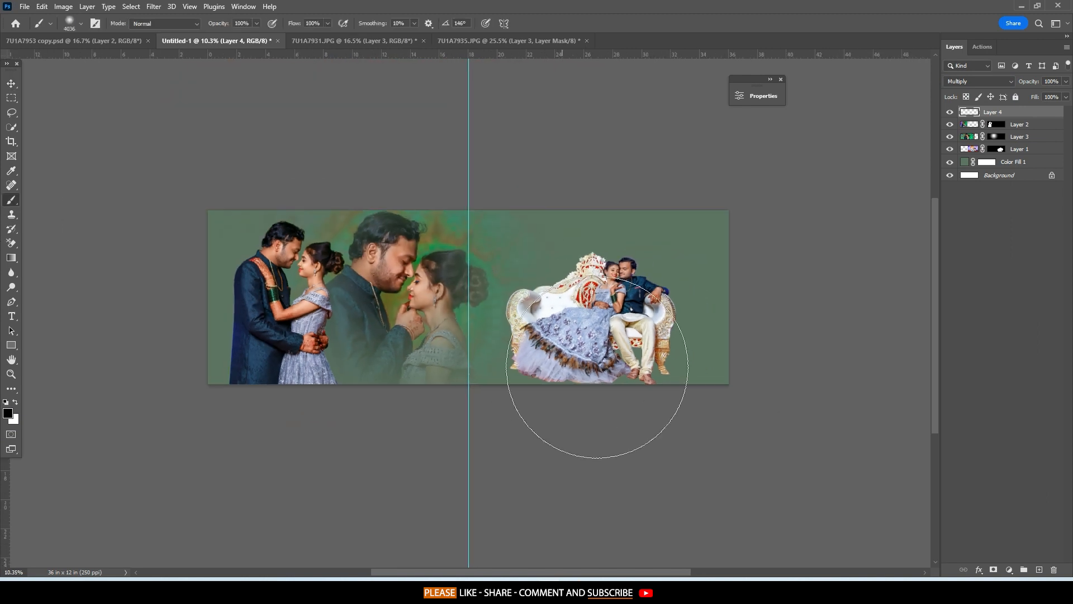
pyautogui.moveTo(597, 367); pyautogui.dragTo(559, 249)
pyautogui.moveTo(555, 213); pyautogui.dragTo(650, 265)
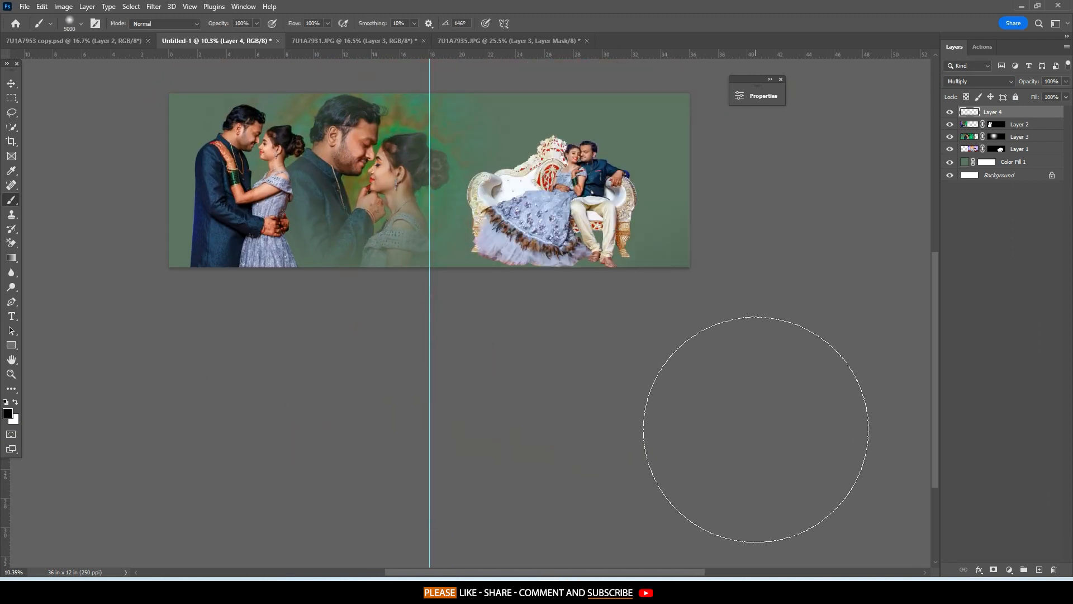
pyautogui.moveTo(755, 429); pyautogui.dragTo(519, 455)
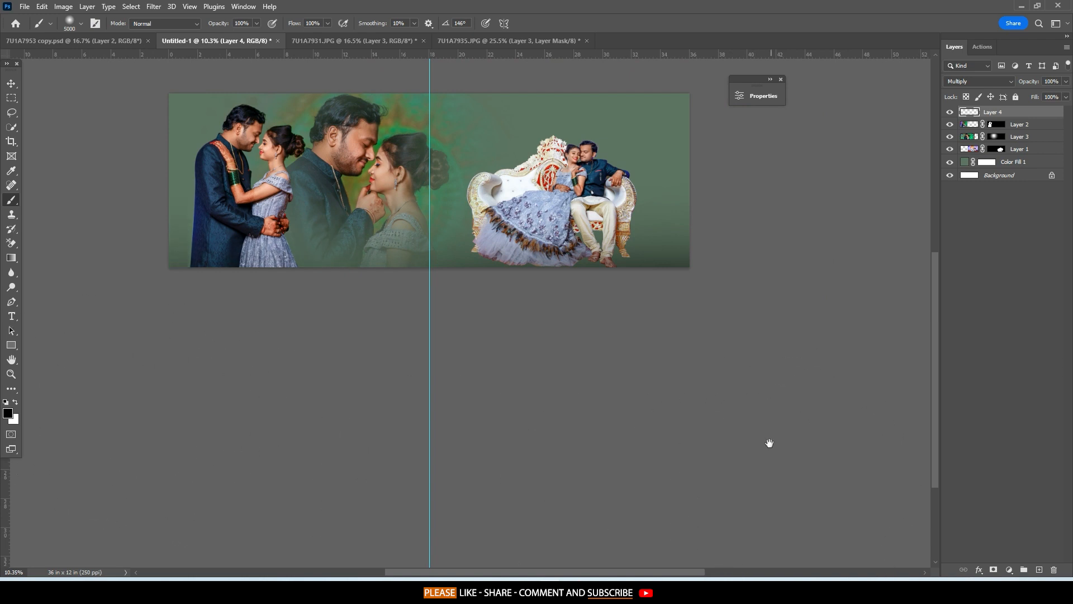
pyautogui.moveTo(769, 443)
pyautogui.mouseDown()
pyautogui.moveTo(743, 444)
pyautogui.moveTo(685, 503)
pyautogui.mouseUp()
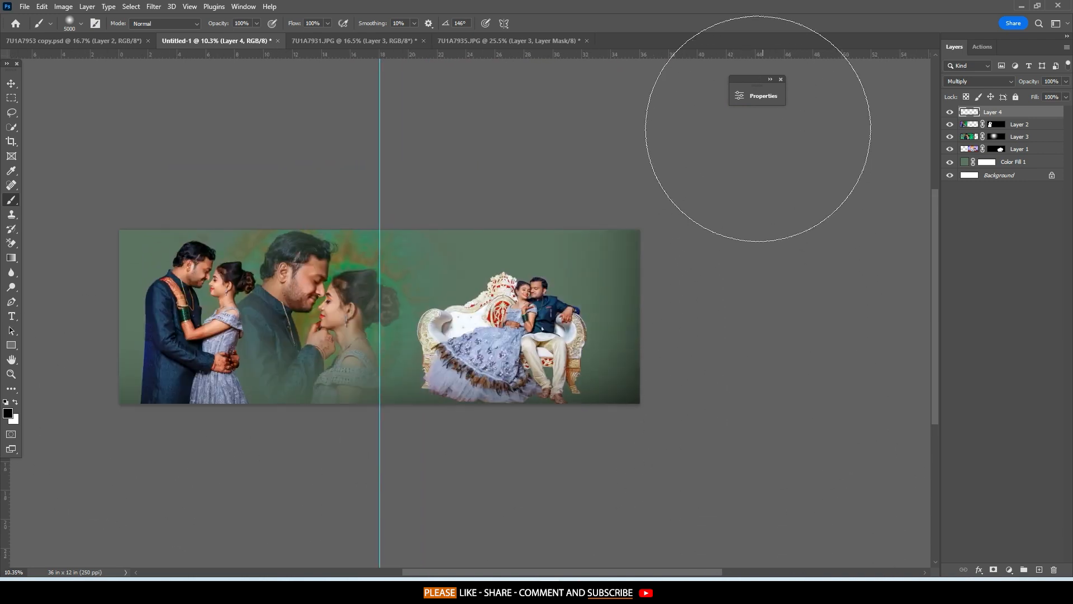
pyautogui.moveTo(758, 129); pyautogui.dragTo(784, 284)
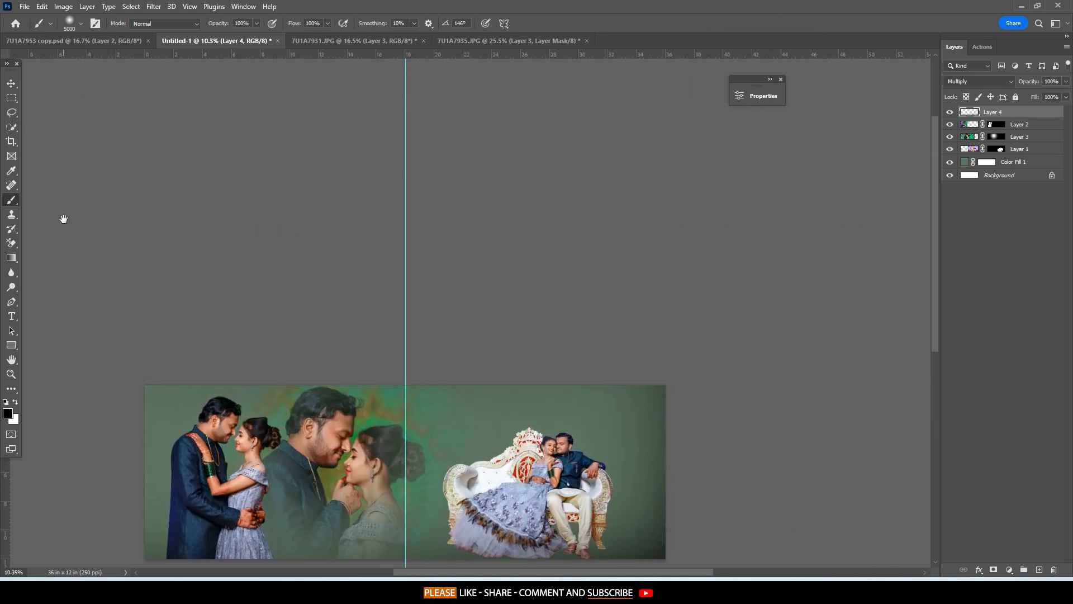
pyautogui.moveTo(63, 218); pyautogui.dragTo(344, 99)
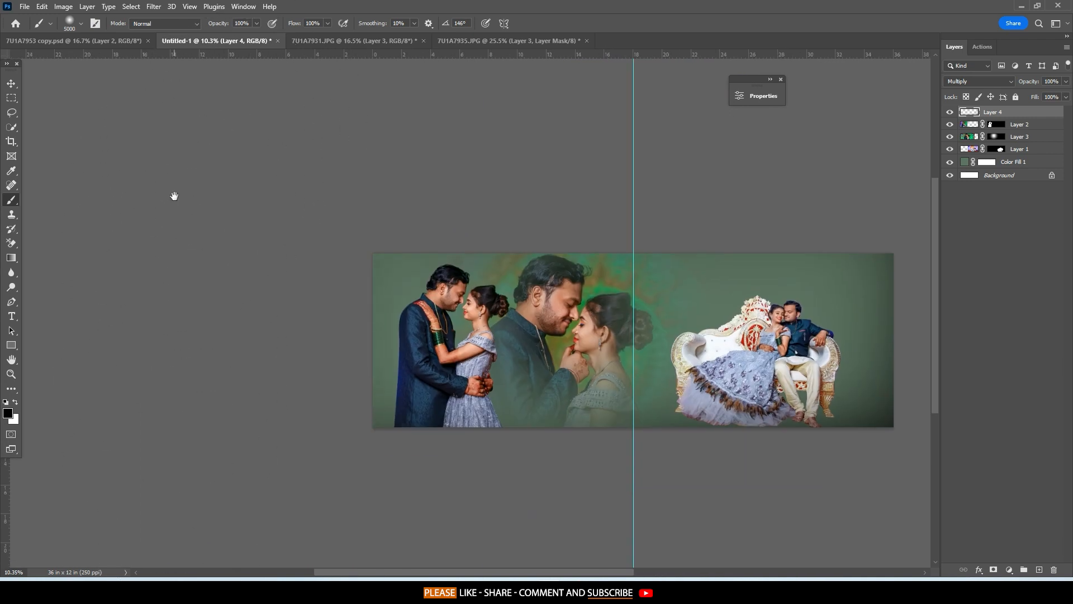
pyautogui.moveTo(509, 335); pyautogui.dragTo(433, 182)
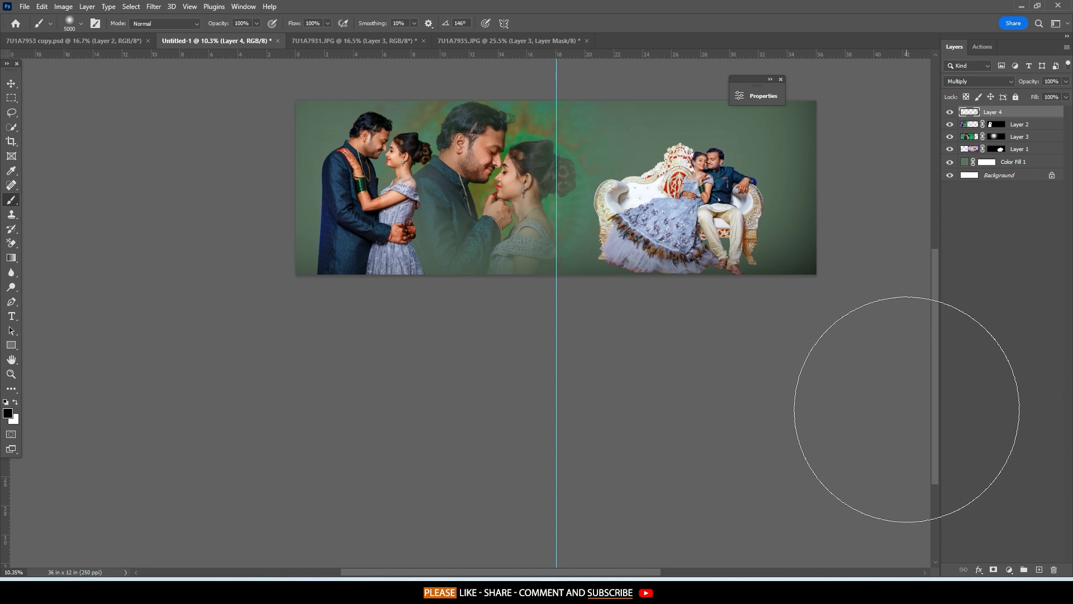
pyautogui.moveTo(672, 277); pyautogui.dragTo(394, 334)
# Select the Move tool, inspect the darkened edges of the spread, and hide the guides.
pyautogui.scroll(5, 411, 227)
pyautogui.click(12, 84)
pyautogui.scroll(-4, 206, 184)
pyautogui.moveTo(248, 228); pyautogui.dragTo(379, 309)
pyautogui.scroll(3, 394, 306)
pyautogui.moveTo(492, 338); pyautogui.dragTo(511, 319)
pyautogui.scroll(-2, 512, 320)
pyautogui.moveTo(706, 325)
pyautogui.mouseDown()
pyautogui.moveTo(690, 313)
pyautogui.moveTo(702, 316)
pyautogui.mouseUp()
pyautogui.hotkey('ctrl', ';')
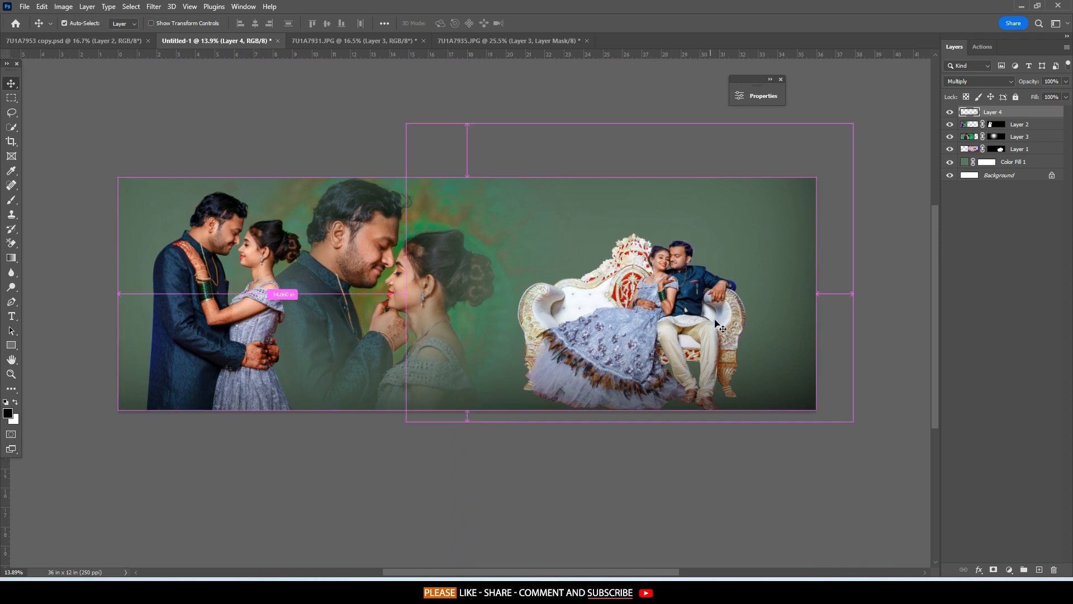
# Set Layer 3's blend mode to Luminosity and move Layer 1 above Layer 3 in the layer order.
pyautogui.click(1011, 140)
pyautogui.click(979, 81)
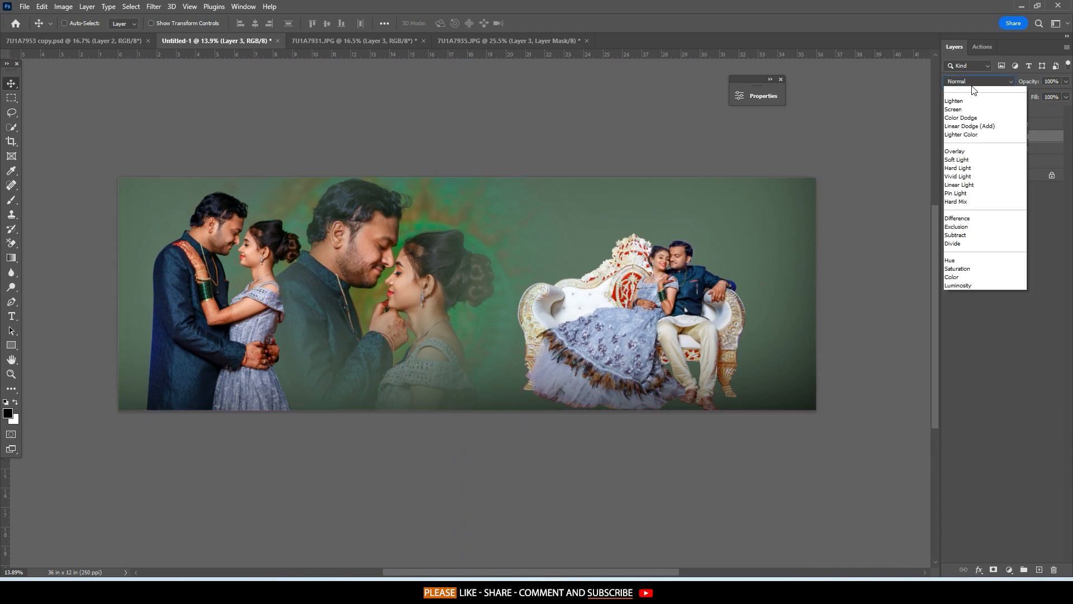
pyautogui.click(966, 353)
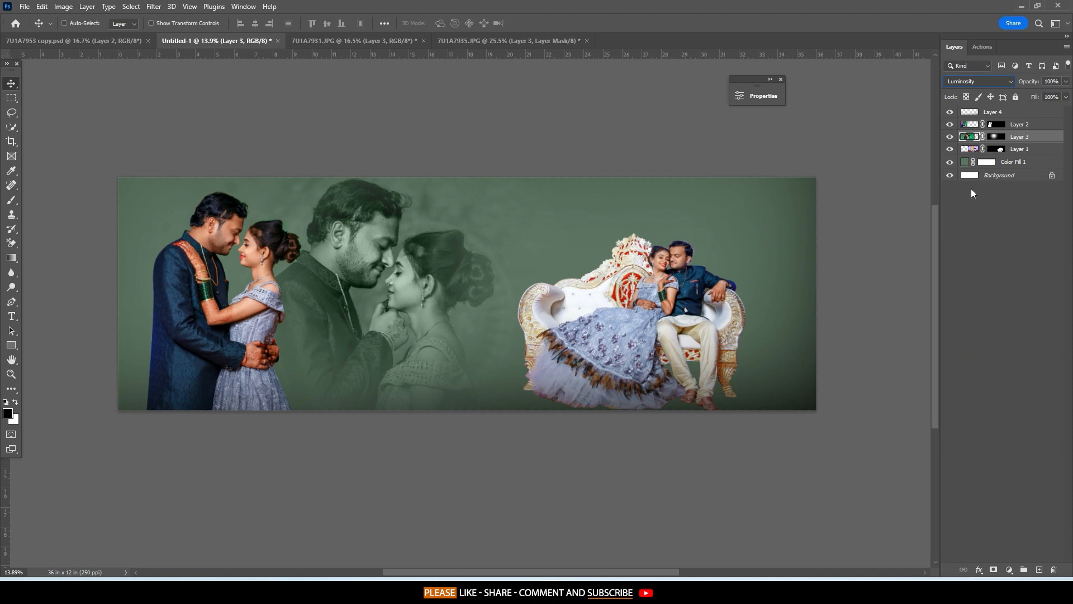
pyautogui.moveTo(973, 150); pyautogui.dragTo(976, 129)
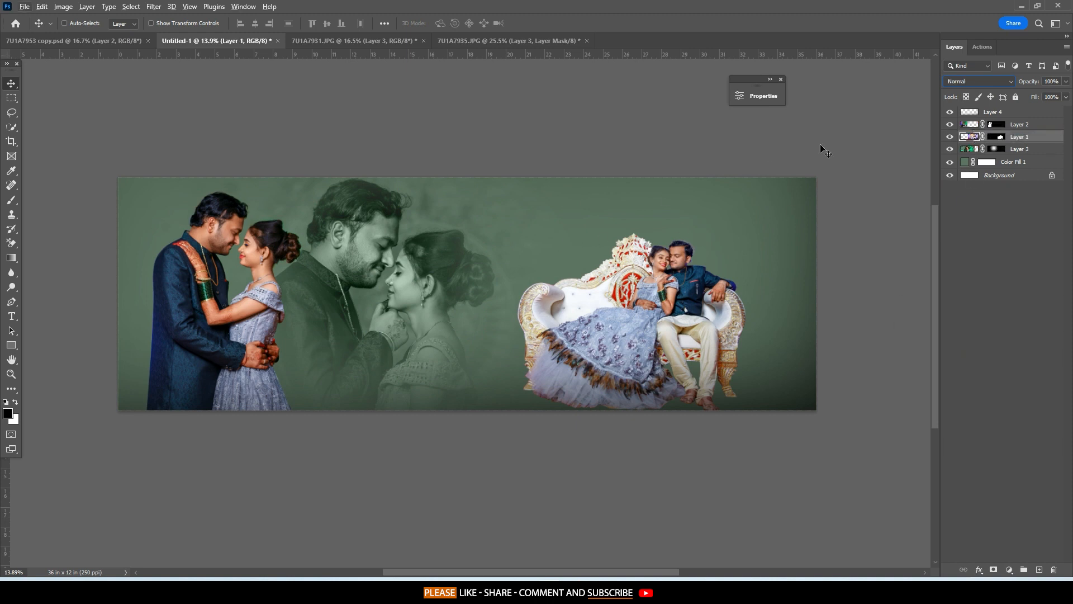
# Add a Color Lookup adjustment layer directly above Layer 3 using the FuturisticBleak.3DL LUT file.
pyautogui.click(1035, 150)
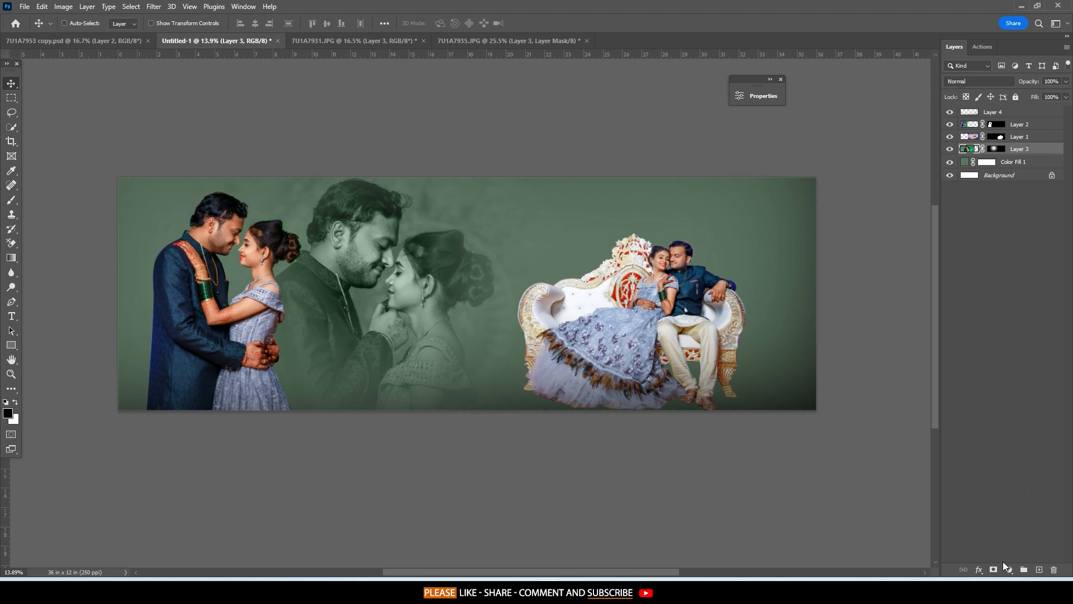
pyautogui.click(996, 384)
pyautogui.click(1033, 141)
pyautogui.click(1038, 162)
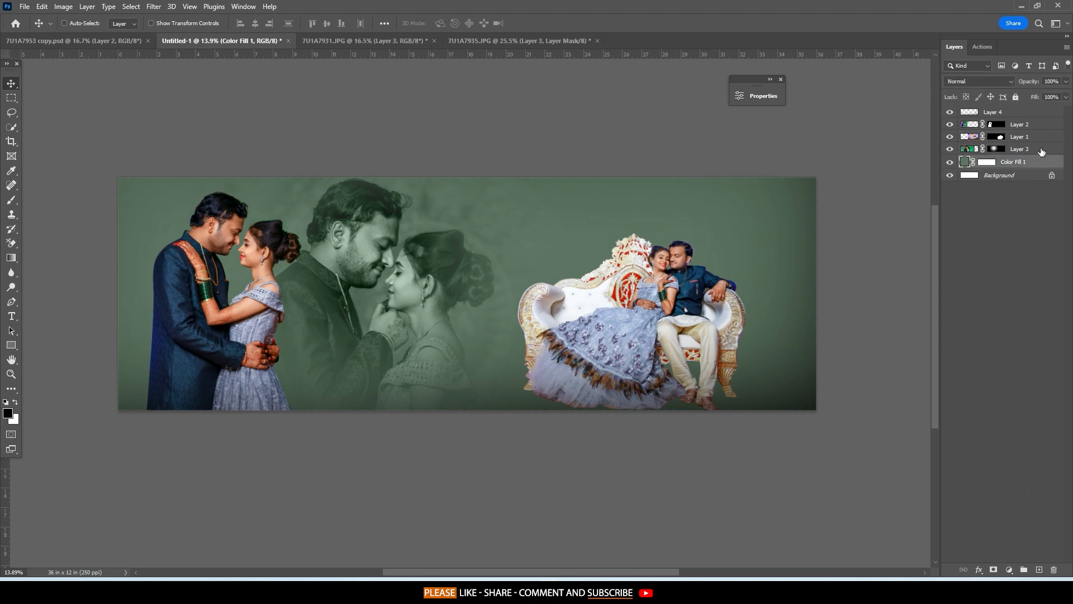
pyautogui.click(1042, 151)
pyautogui.click(1009, 570)
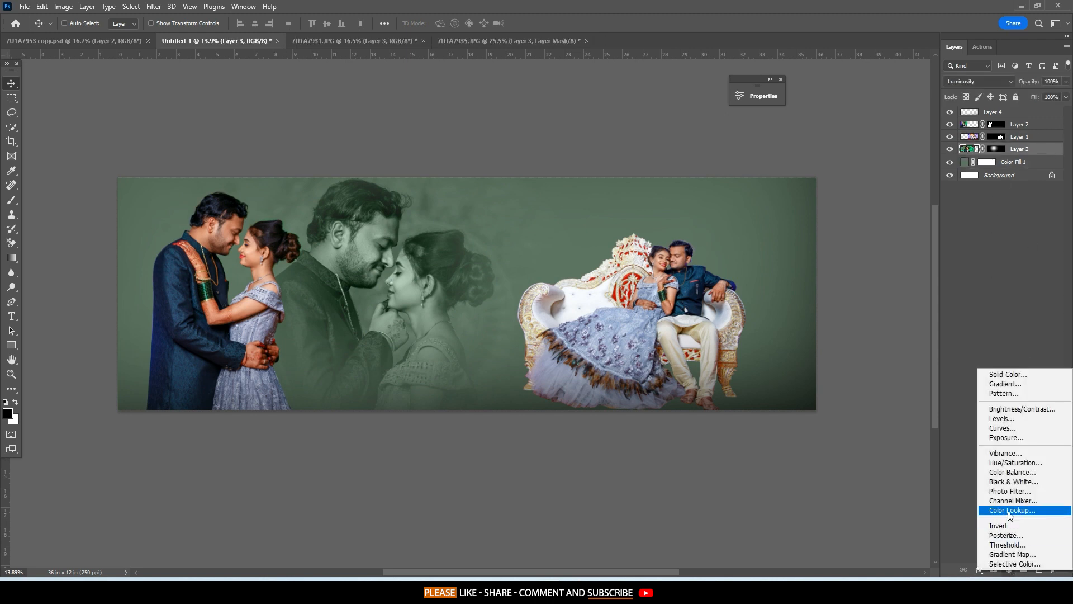
pyautogui.click(1001, 506)
pyautogui.click(661, 114)
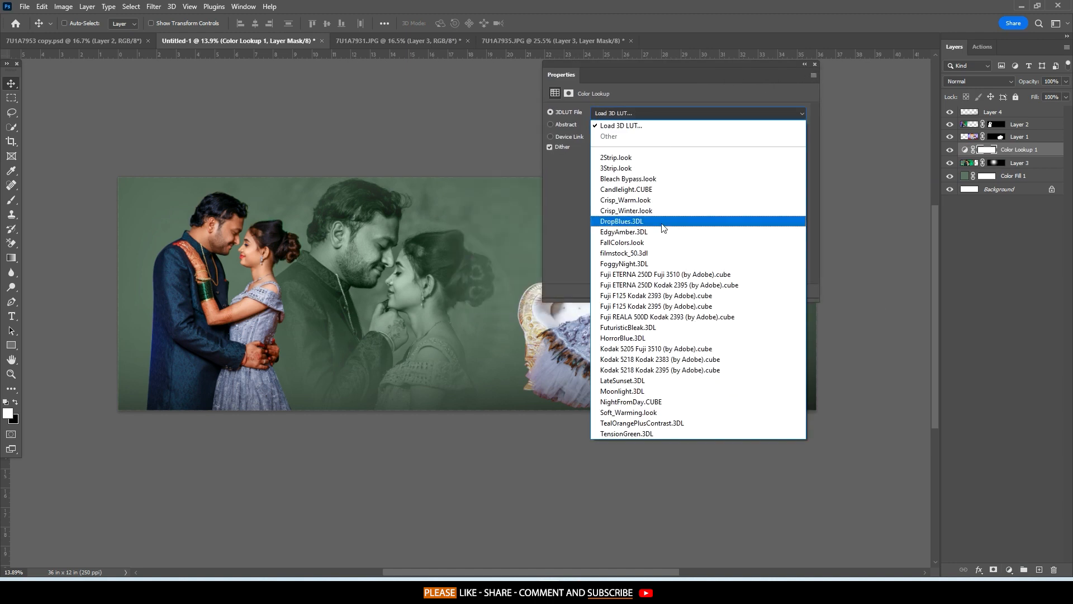
pyautogui.click(647, 327)
pyautogui.click(814, 64)
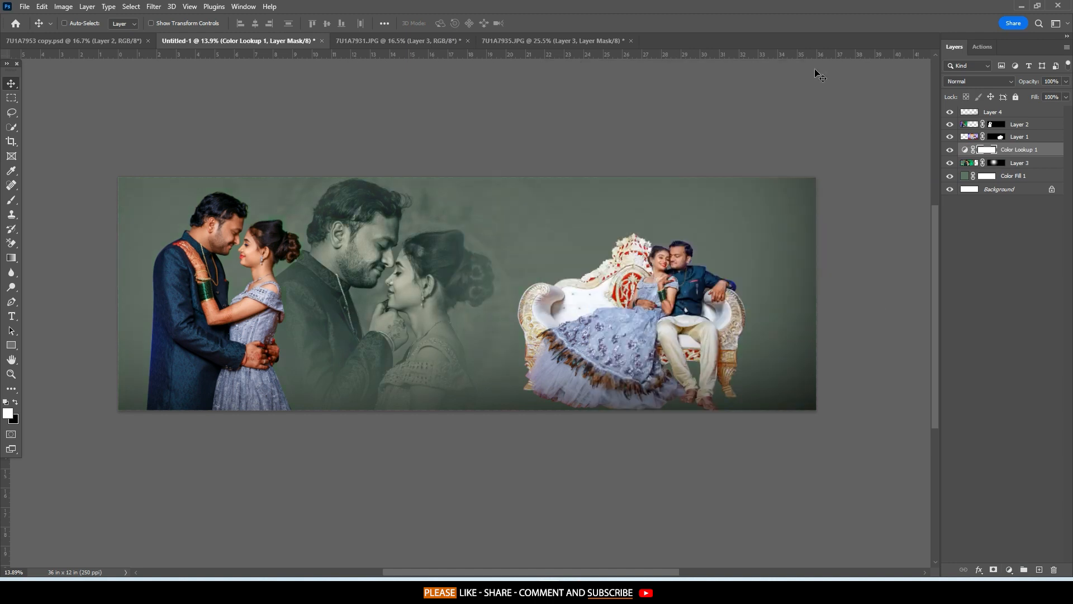
pyautogui.rightClick(826, 102)
pyautogui.click(854, 138)
pyautogui.scroll(2, 734, 170)
pyautogui.moveTo(632, 203); pyautogui.dragTo(623, 211)
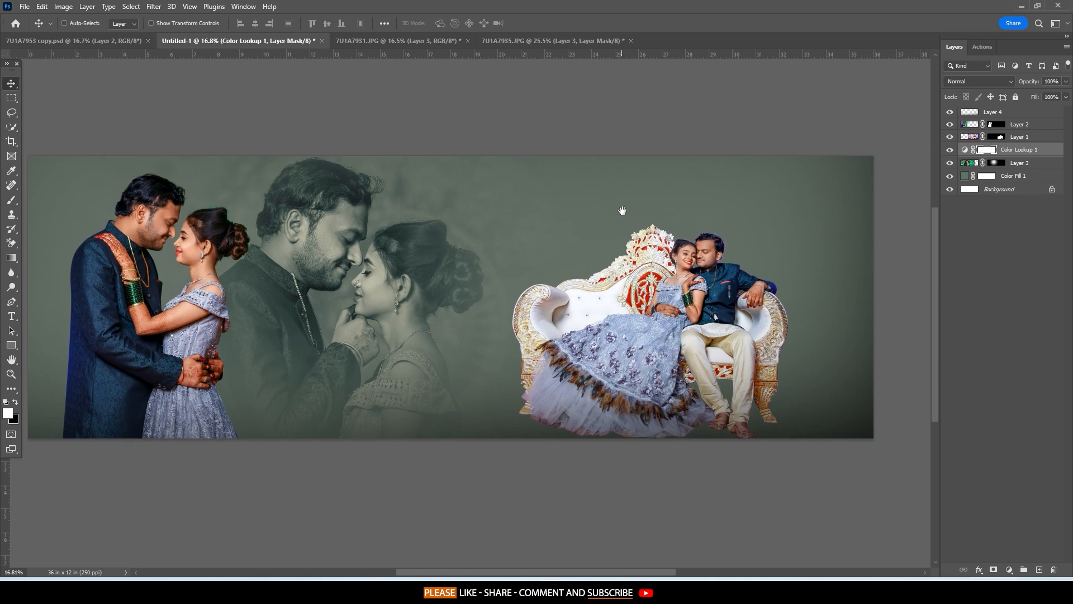
pyautogui.scroll(-1, 626, 210)
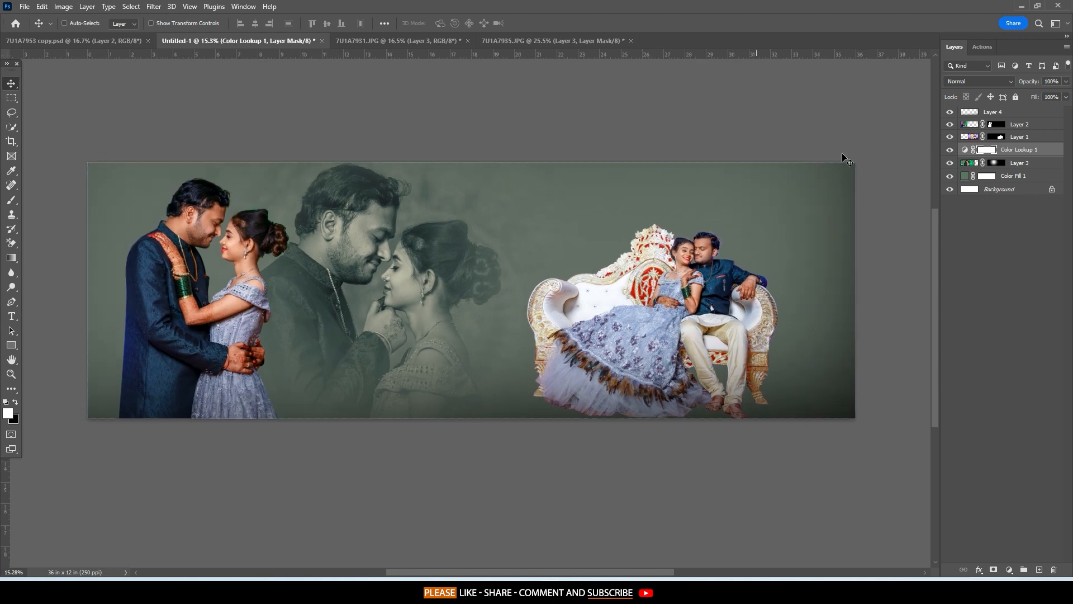
# Place the orange lens flare image from the Desktop's PNG folder into the spread directly above Layer 1.
pyautogui.click(1026, 136)
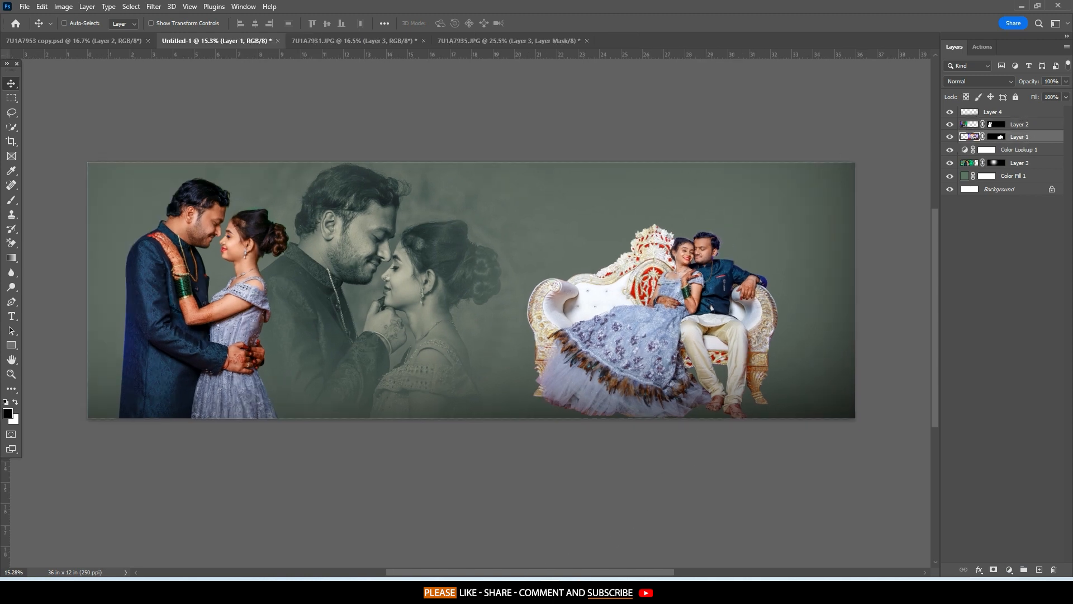
pyautogui.click(513, 591)
pyautogui.click(386, 227)
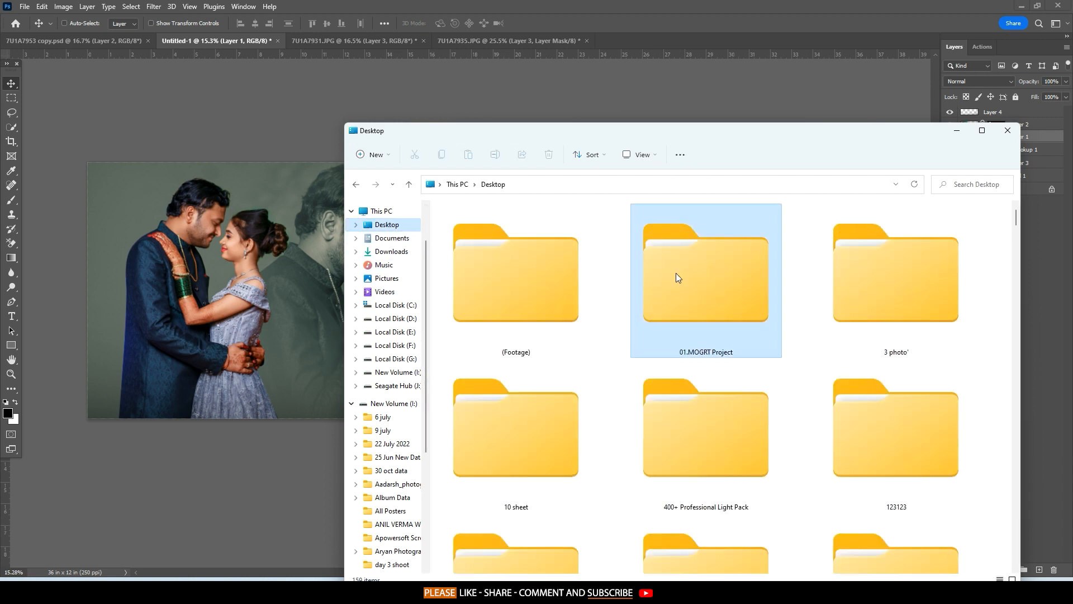
pyautogui.click(675, 273)
pyautogui.click(824, 285)
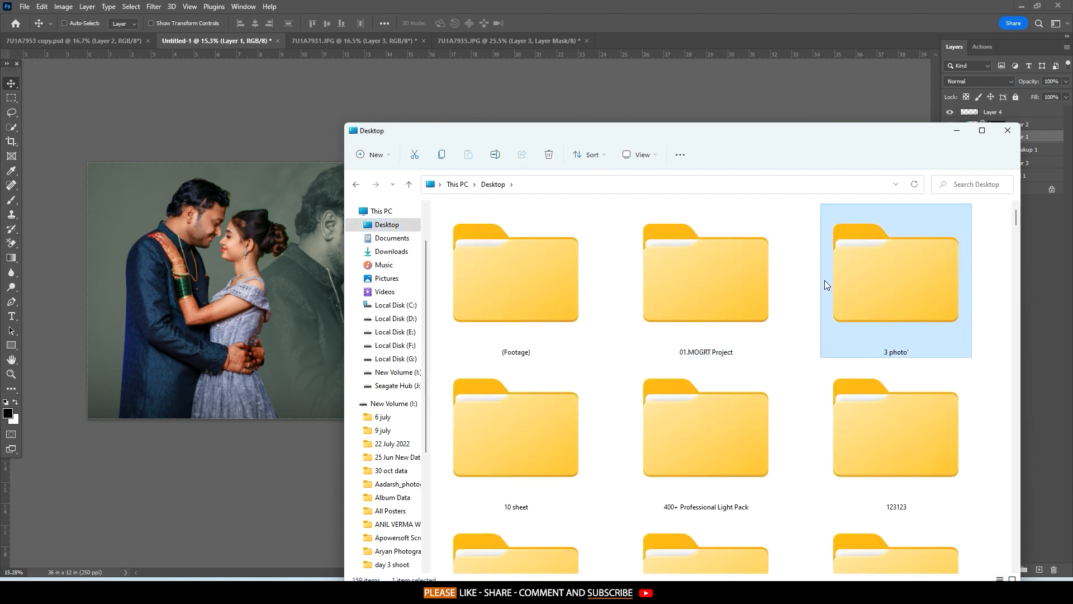
pyautogui.press('p')
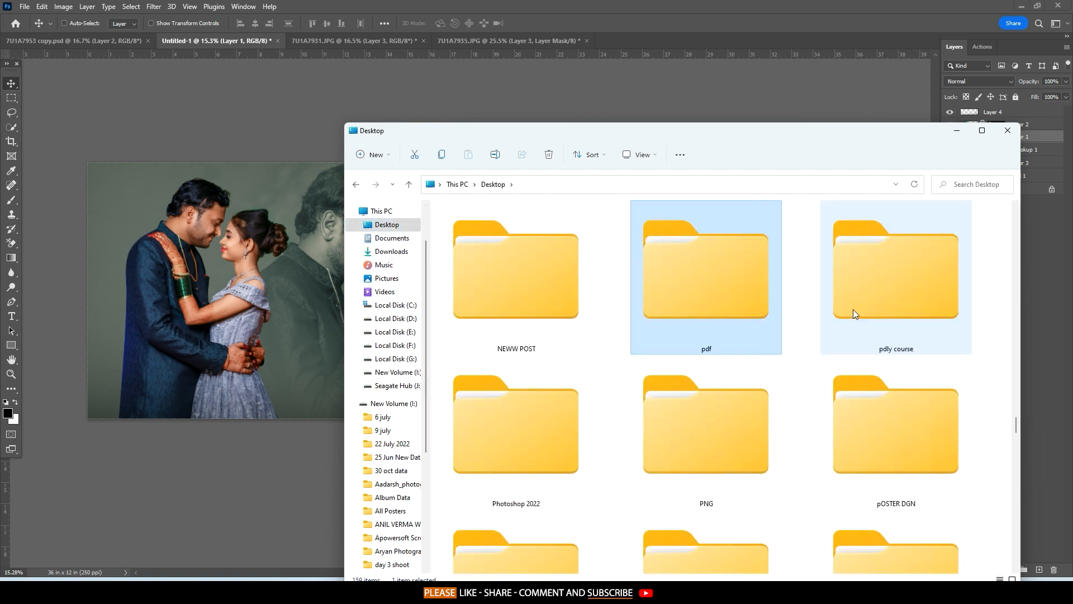
pyautogui.doubleClick(743, 427)
pyautogui.moveTo(780, 318); pyautogui.dragTo(214, 262)
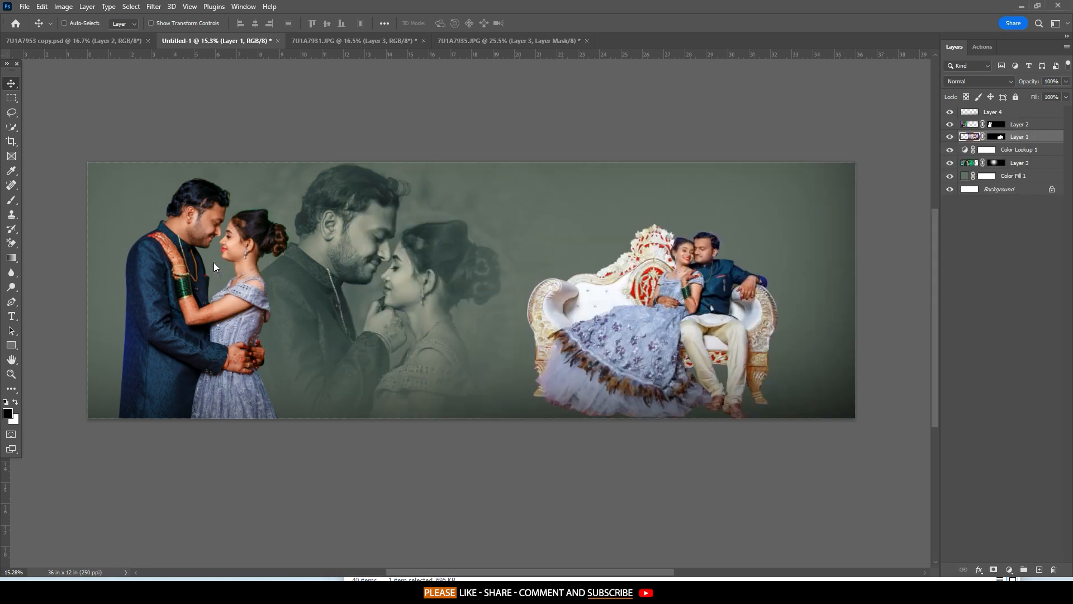
# Scale the placed lens flare to about 20.4 in wide and position its glow behind the standing couple.
pyautogui.moveTo(408, 294); pyautogui.dragTo(112, 291)
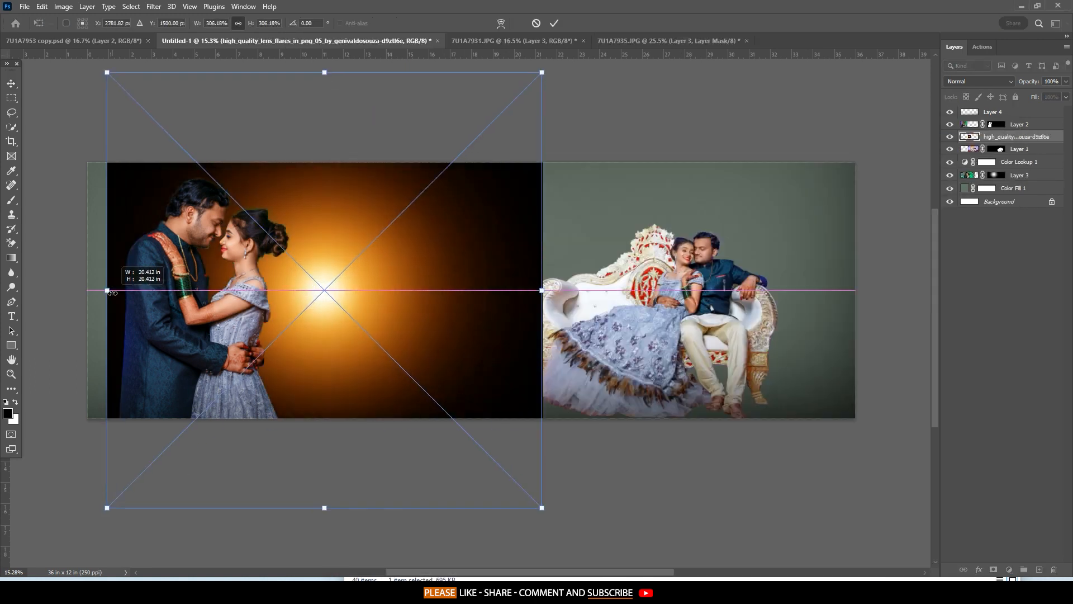
pyautogui.moveTo(361, 270); pyautogui.dragTo(313, 246)
pyautogui.click(553, 24)
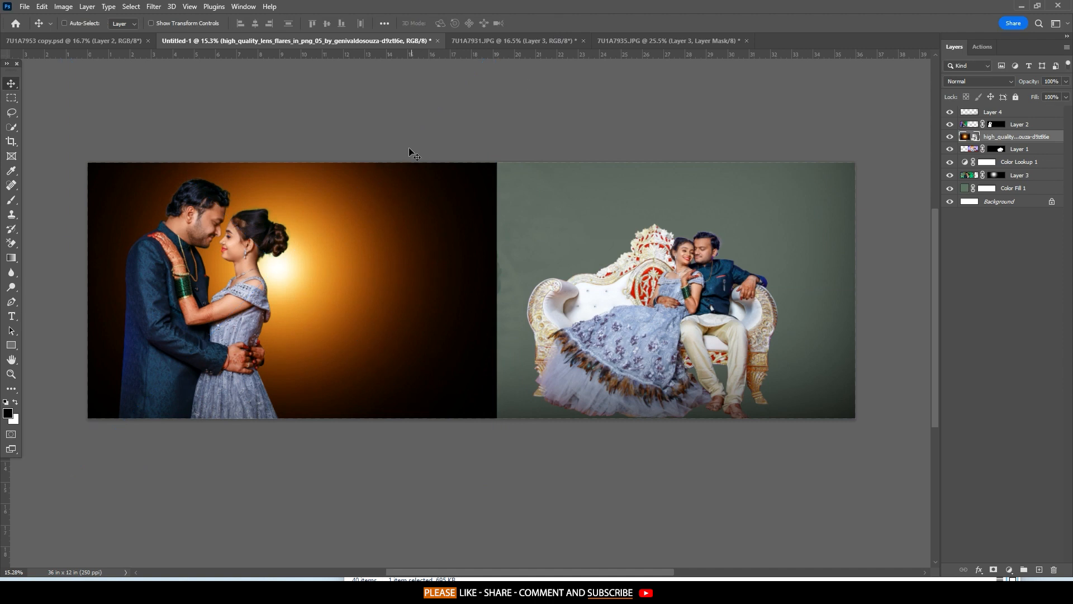
pyautogui.moveTo(404, 184); pyautogui.dragTo(385, 180)
# Apply Levels to the lens flare layer, then set its blend mode to Screen with the glow slightly lower behind the standing couple.
pyautogui.hotkey('ctrl', 'l')
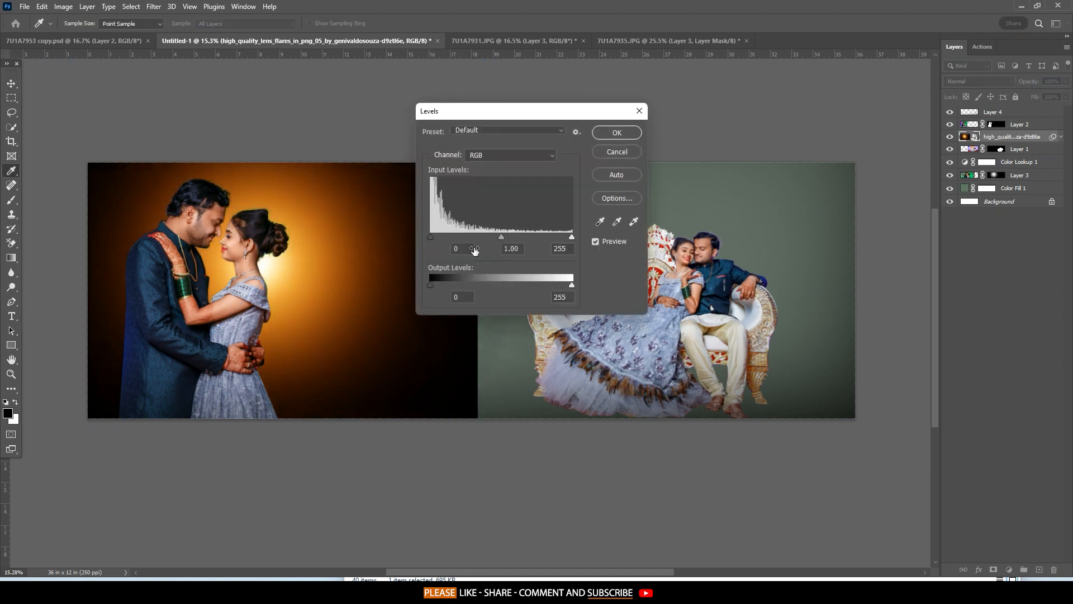
pyautogui.click(615, 133)
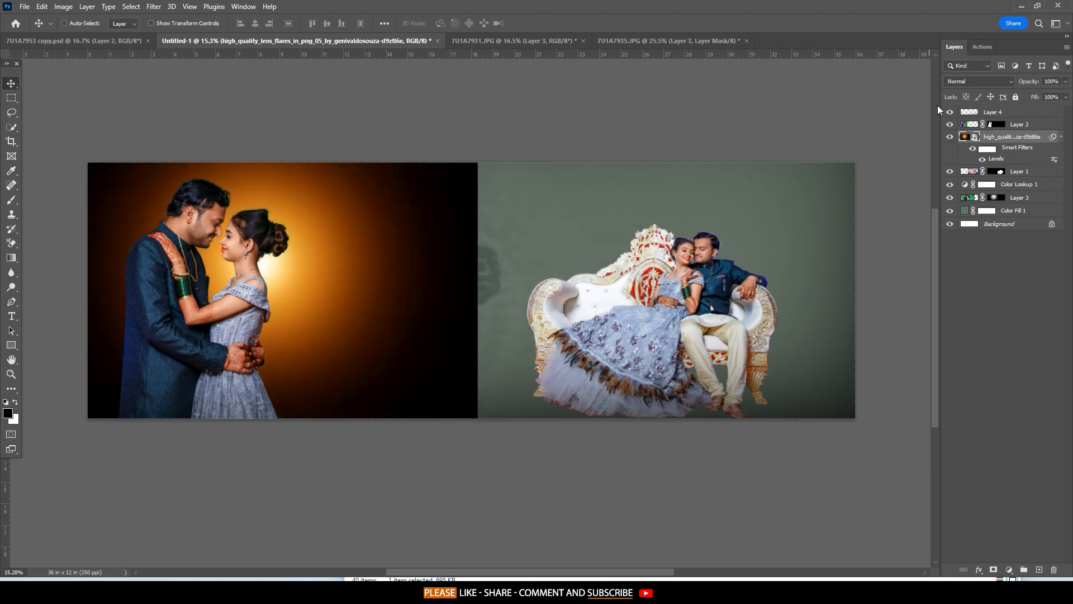
pyautogui.click(982, 81)
pyautogui.click(953, 174)
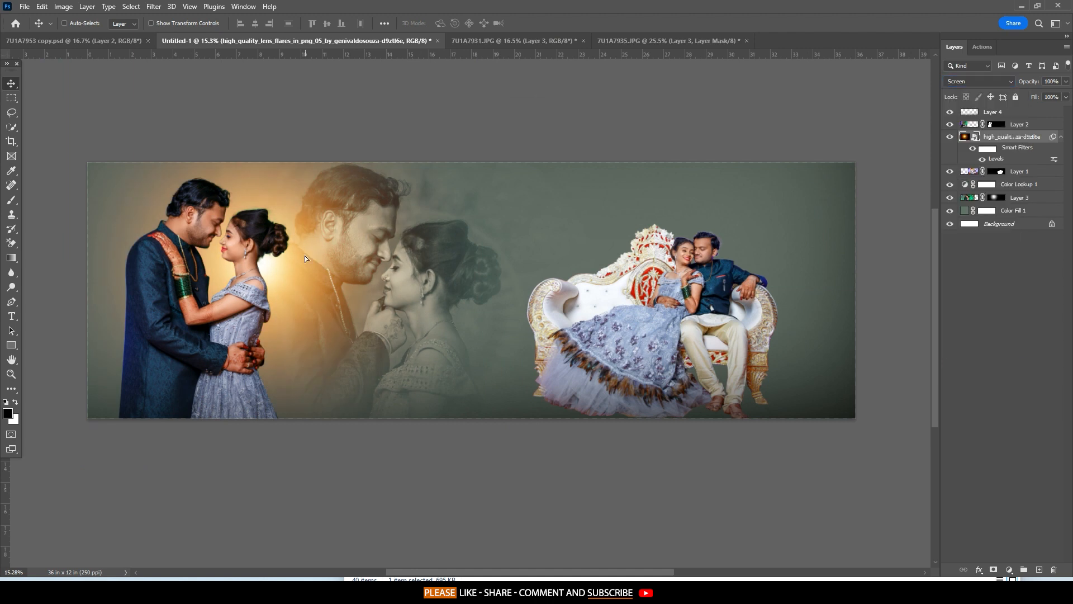
pyautogui.moveTo(305, 259)
pyautogui.mouseDown()
pyautogui.moveTo(292, 273)
pyautogui.moveTo(300, 274)
pyautogui.mouseUp()
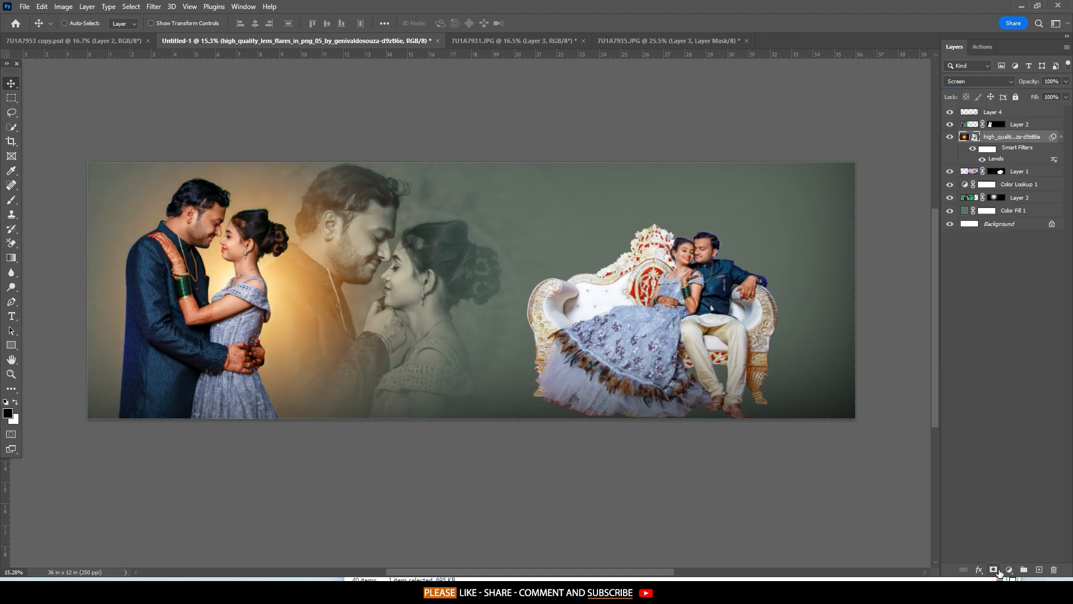
# Add a Hue/Saturation adjustment clipped to the lens flare layer, and shrink and move its properties clear of the artwork.
pyautogui.click(1009, 569)
pyautogui.click(1003, 458)
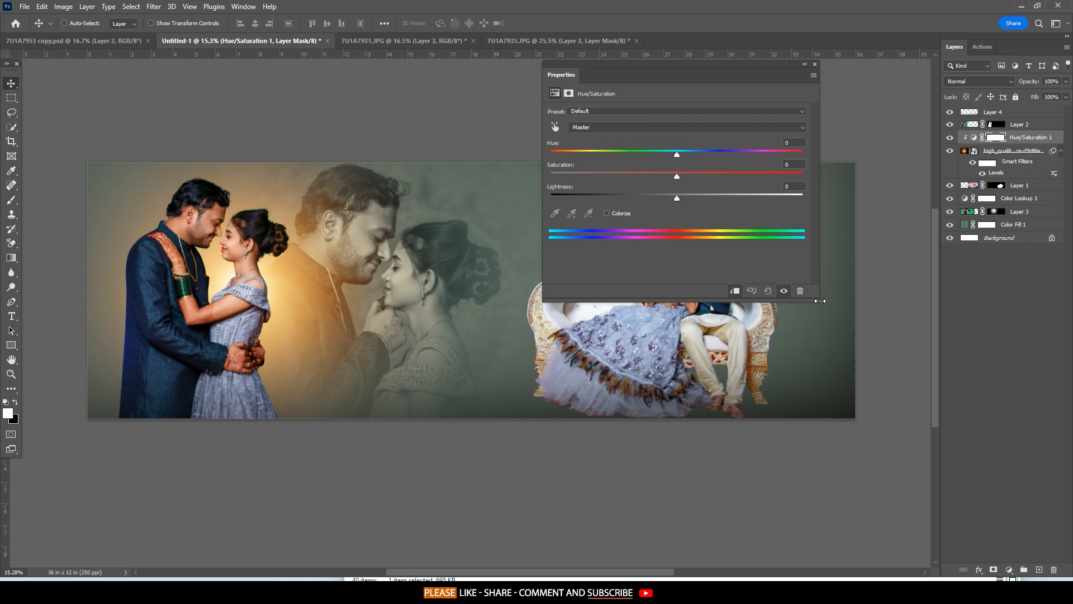
pyautogui.moveTo(817, 302); pyautogui.dragTo(714, 270)
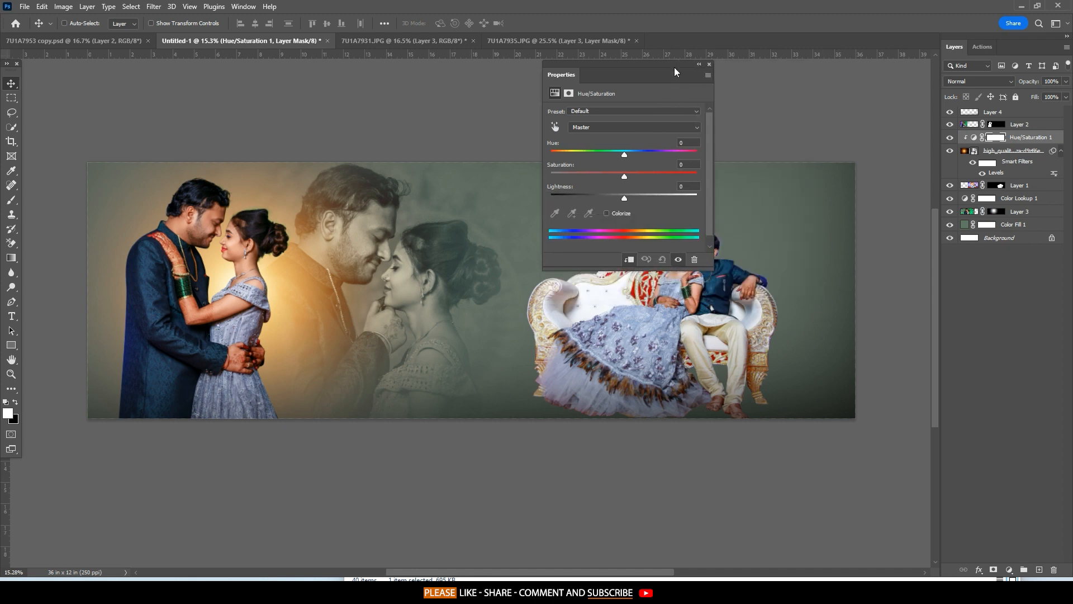
pyautogui.moveTo(663, 96); pyautogui.dragTo(837, 124)
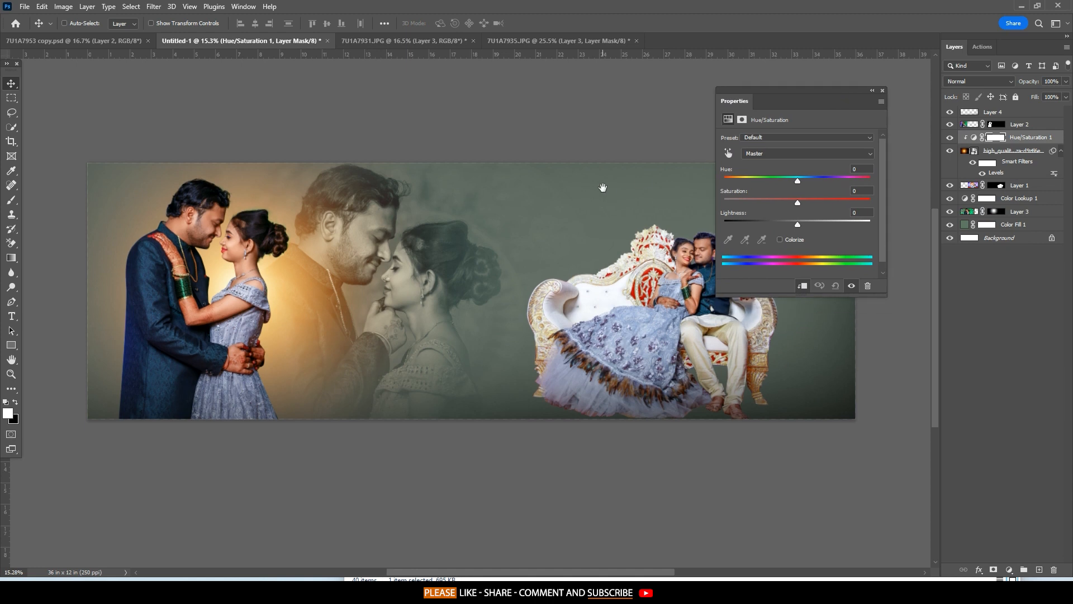
# Set the lens flare adjustment's Hue to -22 and Saturation to +7, and collapse its properties.
pyautogui.scroll(-3, 522, 201)
pyautogui.moveTo(809, 179); pyautogui.dragTo(777, 202)
pyautogui.scroll(2, 597, 249)
pyautogui.scroll(1, 597, 249)
pyautogui.moveTo(481, 247); pyautogui.dragTo(564, 226)
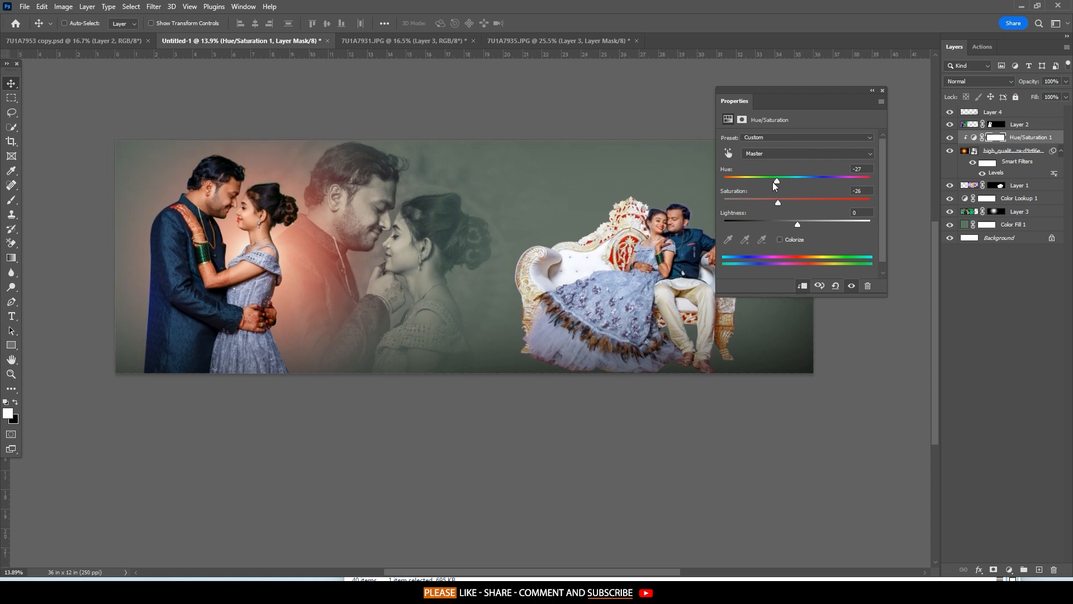
pyautogui.moveTo(775, 184); pyautogui.dragTo(802, 203)
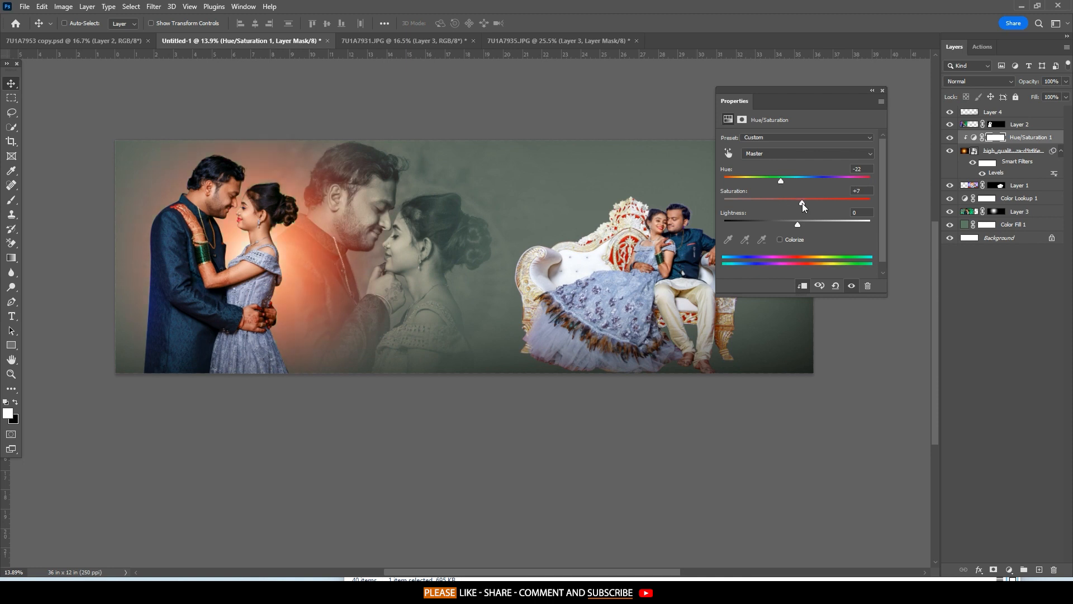
pyautogui.click(872, 90)
# Enlarge the lens flare layer to about 540% and reposition it so its glow spreads behind the standing couple.
pyautogui.click(981, 150)
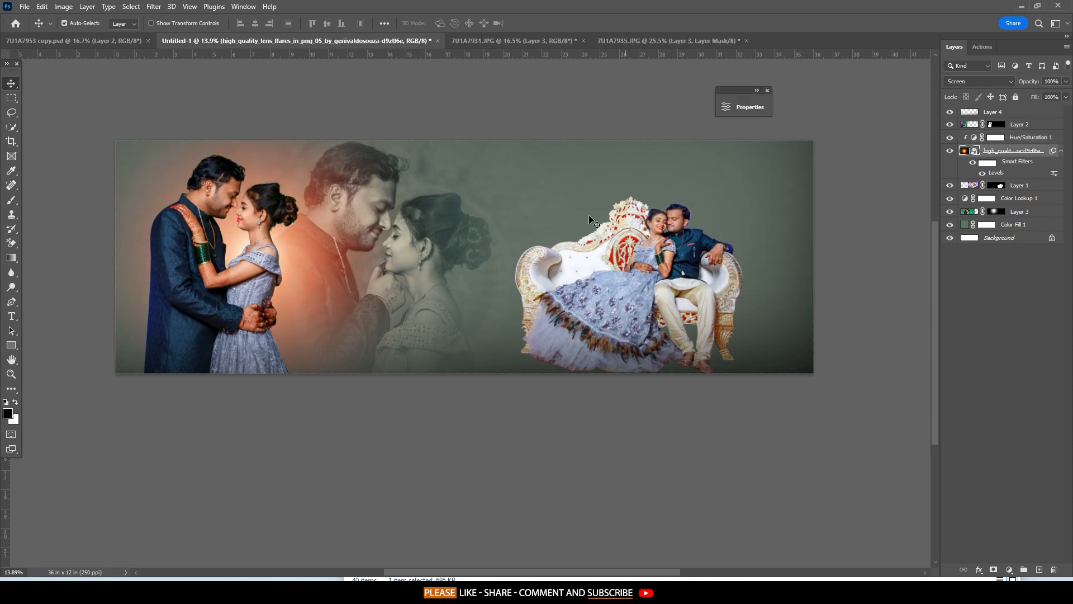
pyautogui.hotkey('ctrl', 't')
pyautogui.scroll(-6, 357, 228)
pyautogui.moveTo(296, 369); pyautogui.dragTo(297, 557)
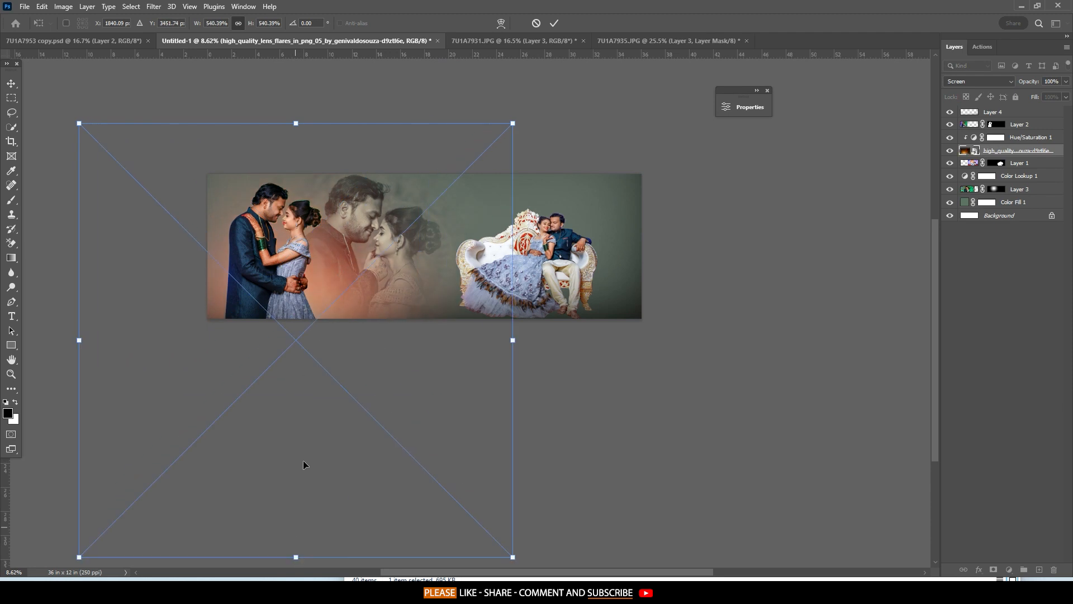
pyautogui.moveTo(354, 278); pyautogui.dragTo(380, 270)
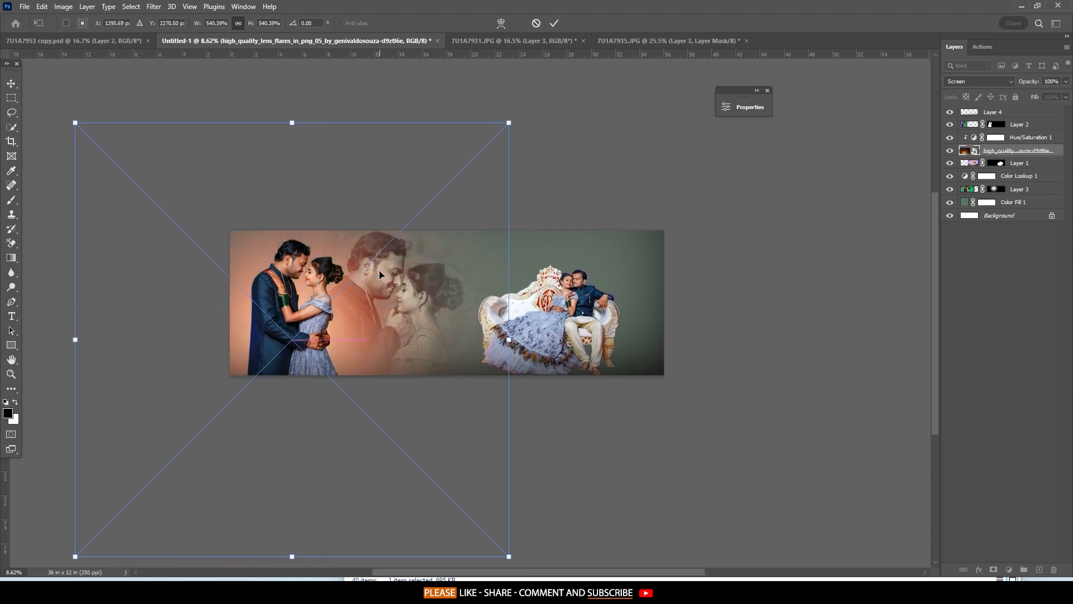
pyautogui.click(552, 23)
pyautogui.scroll(3, 383, 316)
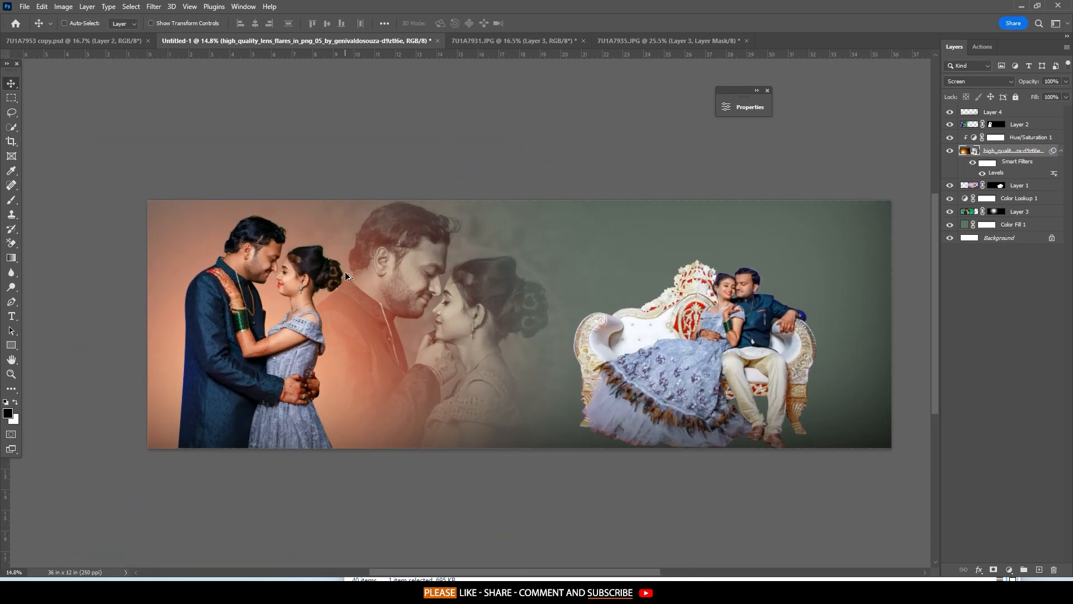
# Select Layer 2's mask, switch to the full-screen view with a black surround, and close the mask properties.
pyautogui.doubleClick(996, 125)
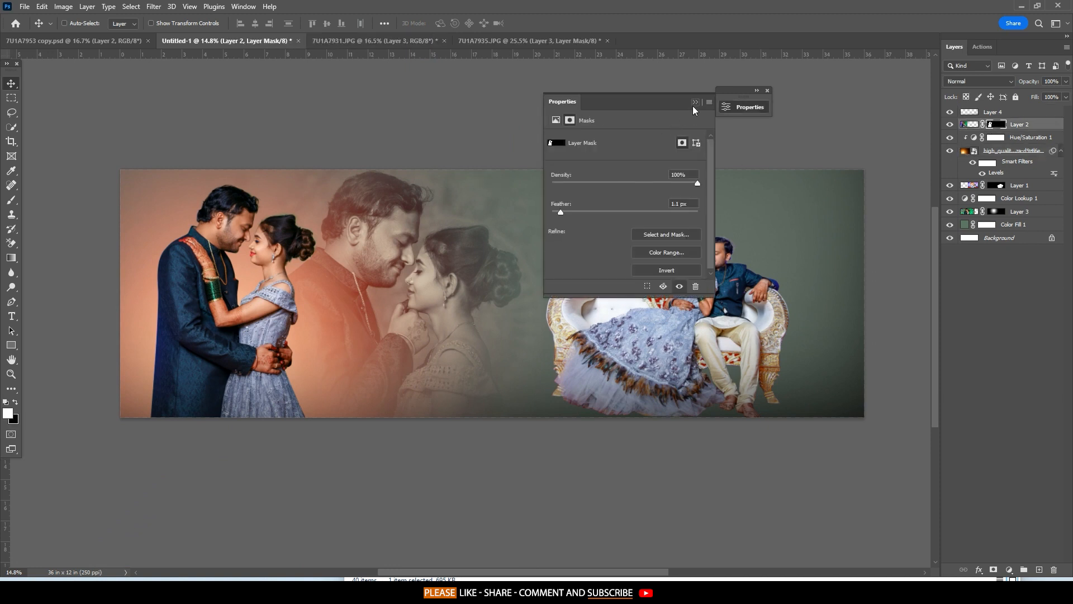
pyautogui.click(695, 103)
pyautogui.click(757, 91)
pyautogui.hotkey('space', 'f')
pyautogui.moveTo(660, 147); pyautogui.dragTo(646, 145)
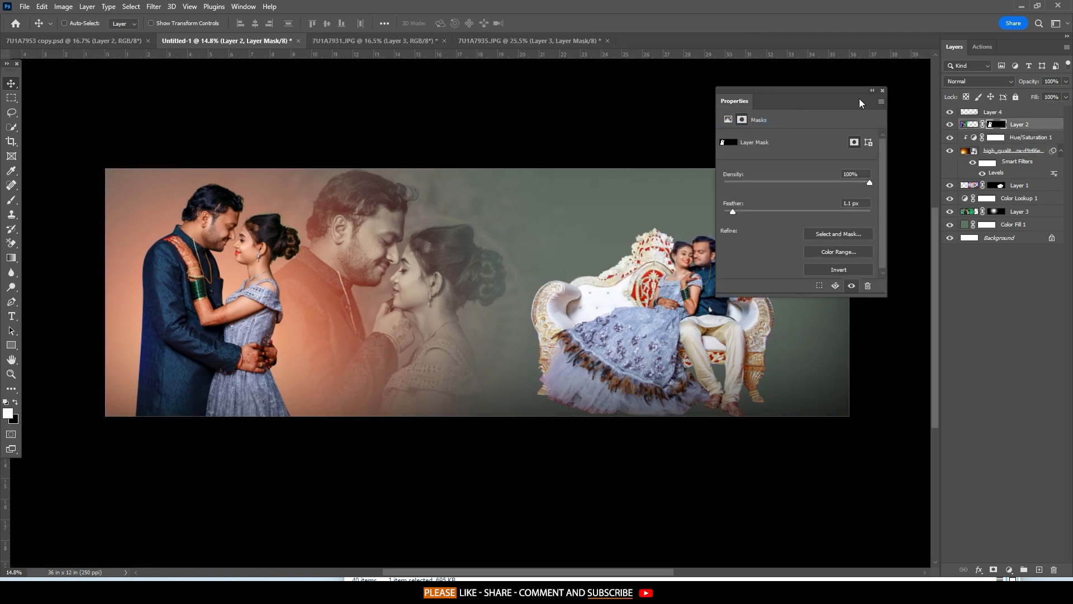
pyautogui.click(882, 91)
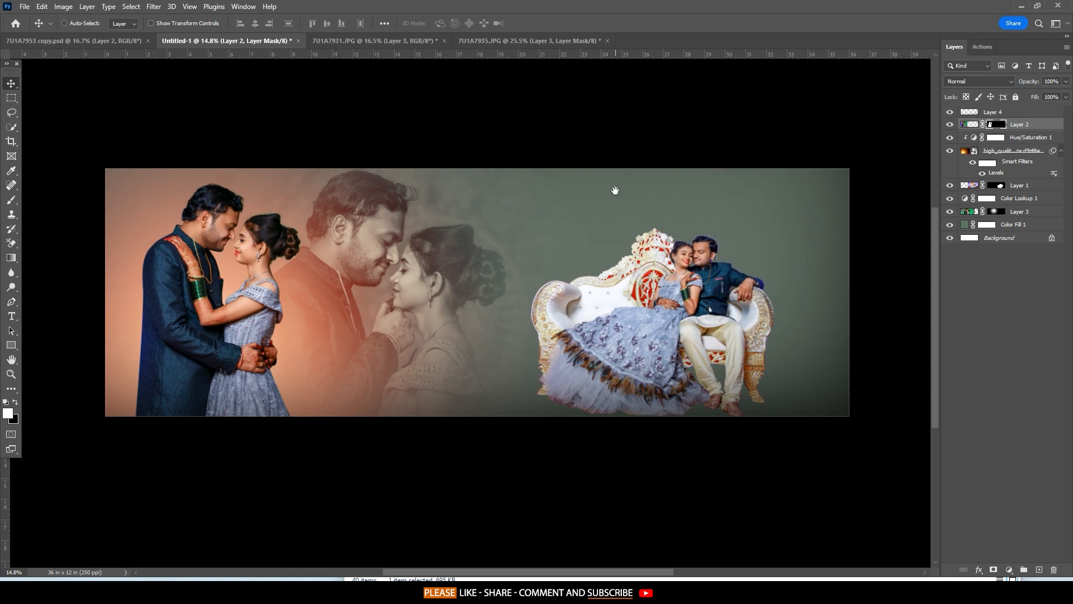
# Change the canvas surround from black to the custom white color.
pyautogui.moveTo(616, 190); pyautogui.dragTo(637, 191)
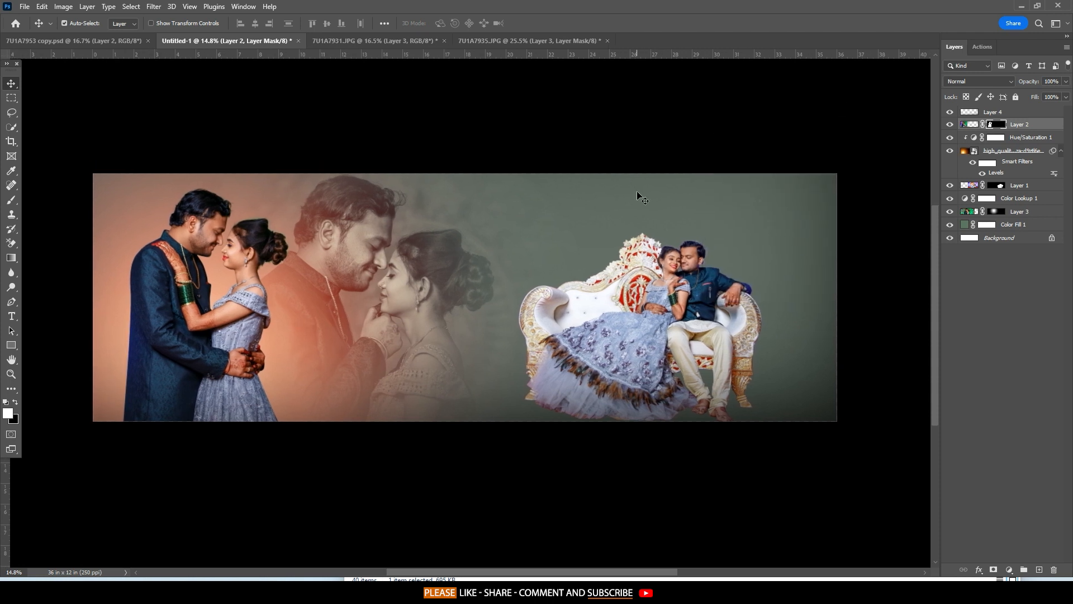
pyautogui.rightClick(558, 129)
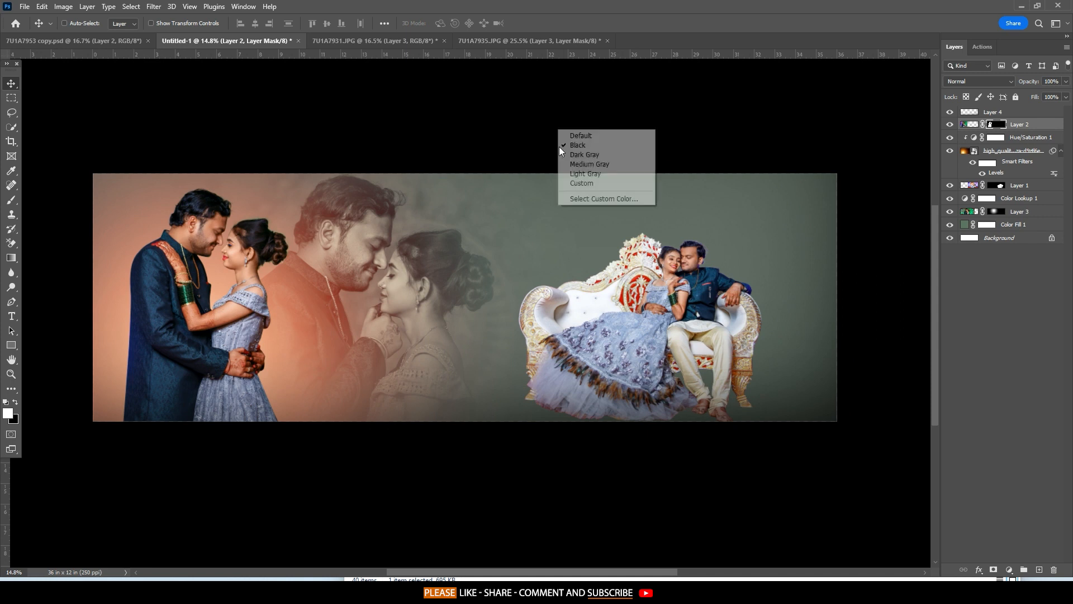
pyautogui.click(561, 146)
pyautogui.rightClick(670, 123)
pyautogui.click(681, 173)
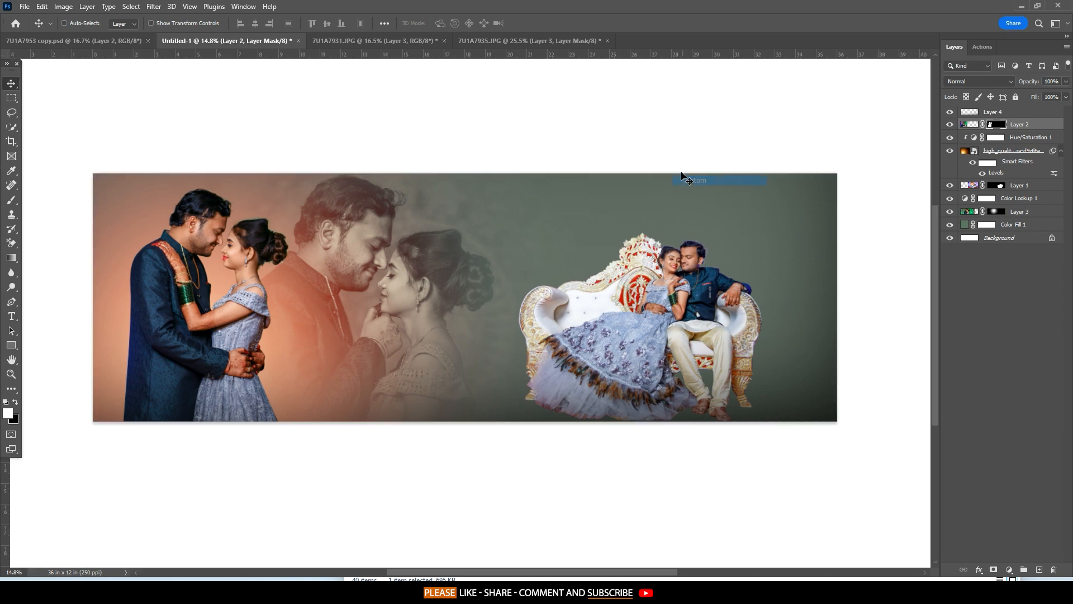
pyautogui.scroll(1, 681, 171)
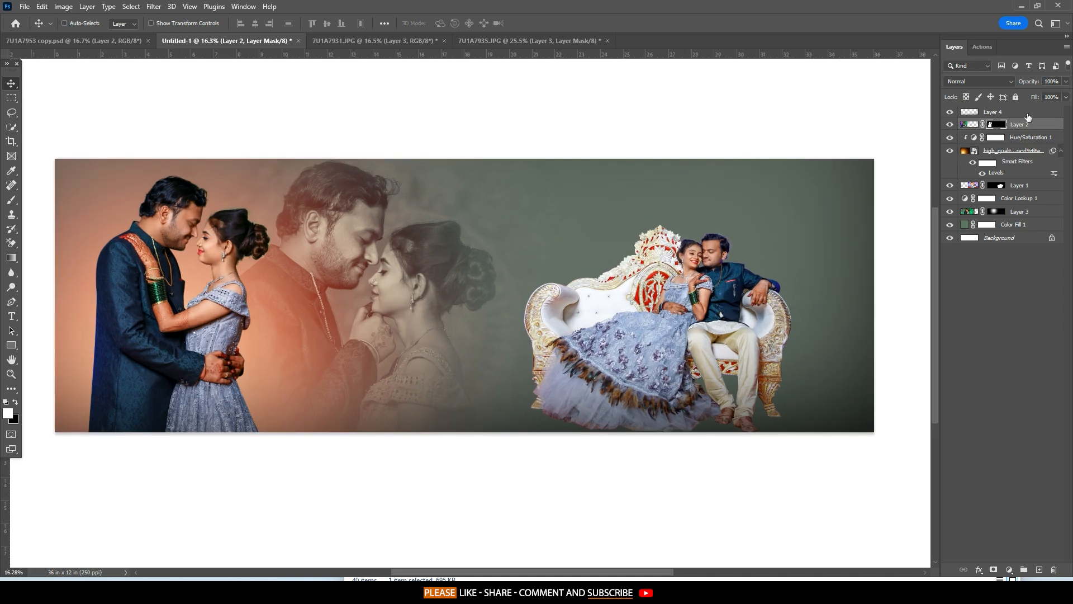
pyautogui.moveTo(792, 207); pyautogui.dragTo(732, 208)
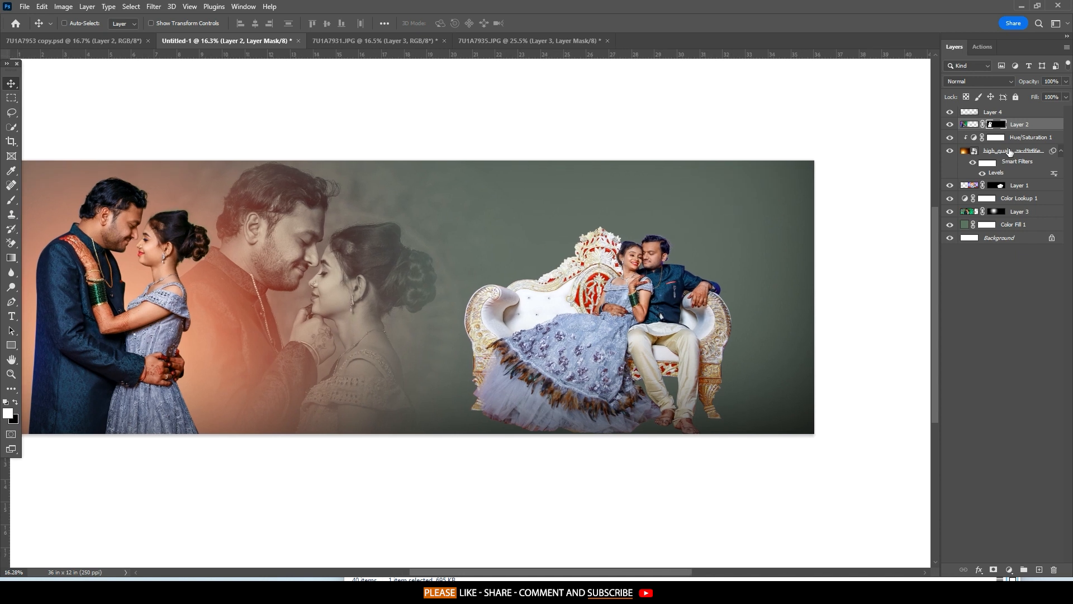
# Set the foreground color to white and paste the couple's names as a new text layer directly above Layer 1.
pyautogui.click(1007, 185)
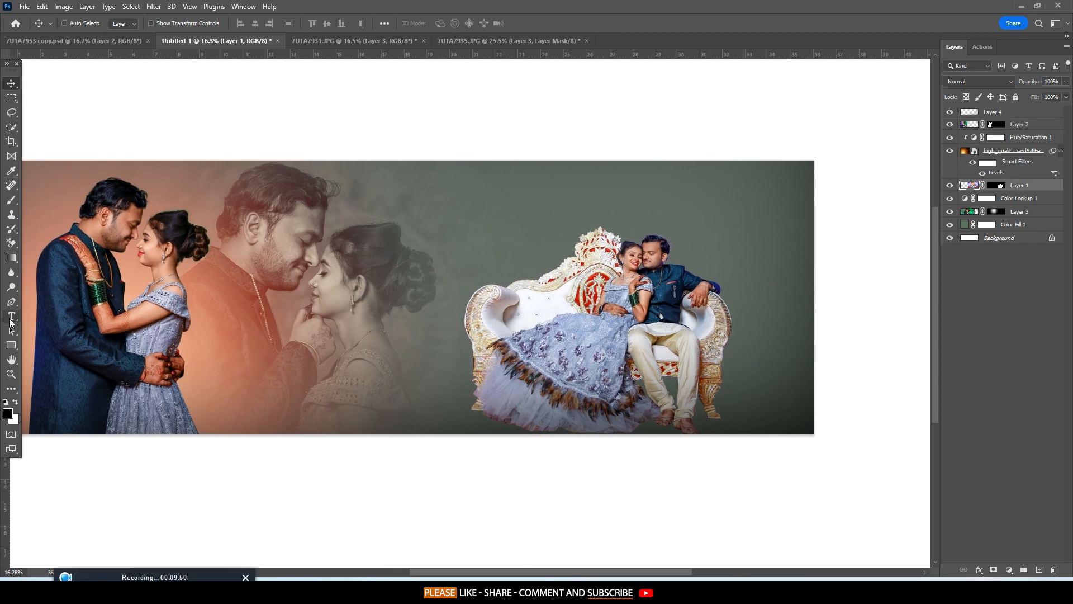
pyautogui.click(7, 413)
pyautogui.moveTo(843, 351); pyautogui.dragTo(698, 267)
pyautogui.click(963, 306)
pyautogui.click(10, 316)
pyautogui.click(413, 253)
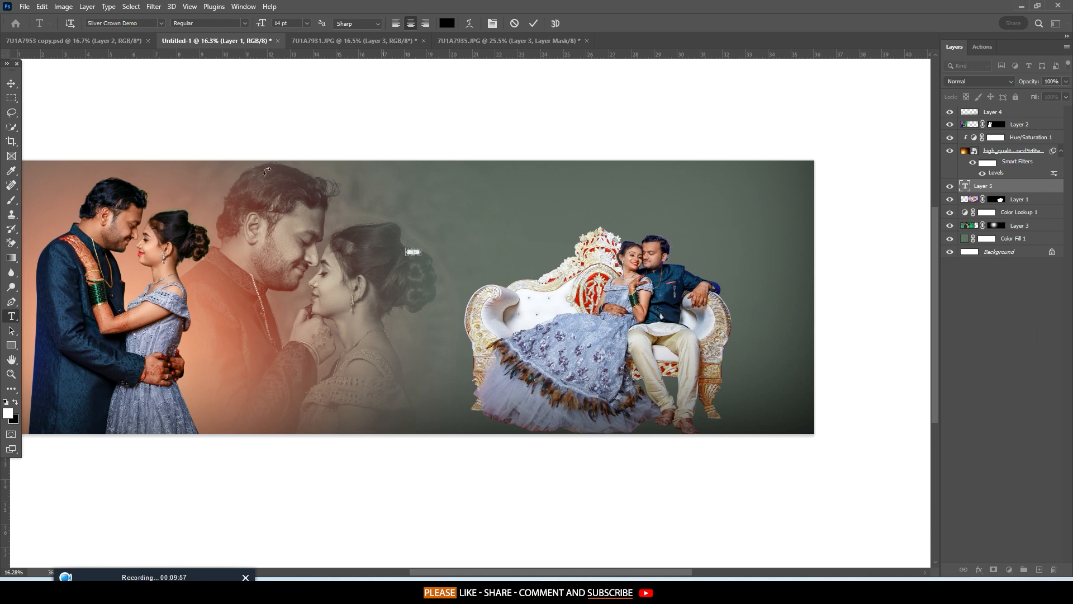
pyautogui.hotkey('ctrl', 'v')
pyautogui.click(11, 83)
# Enlarge the couple's names text to about 1200% and position it above the couple seated on the sofa.
pyautogui.hotkey('ctrl', 't')
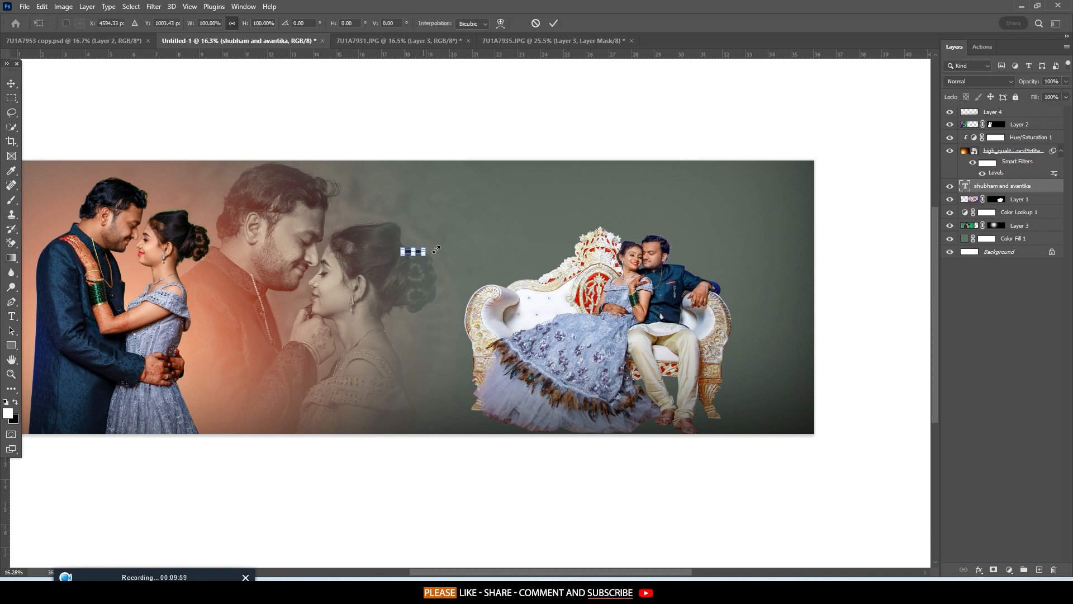
pyautogui.moveTo(425, 248); pyautogui.dragTo(665, 228)
pyautogui.moveTo(584, 221); pyautogui.dragTo(669, 212)
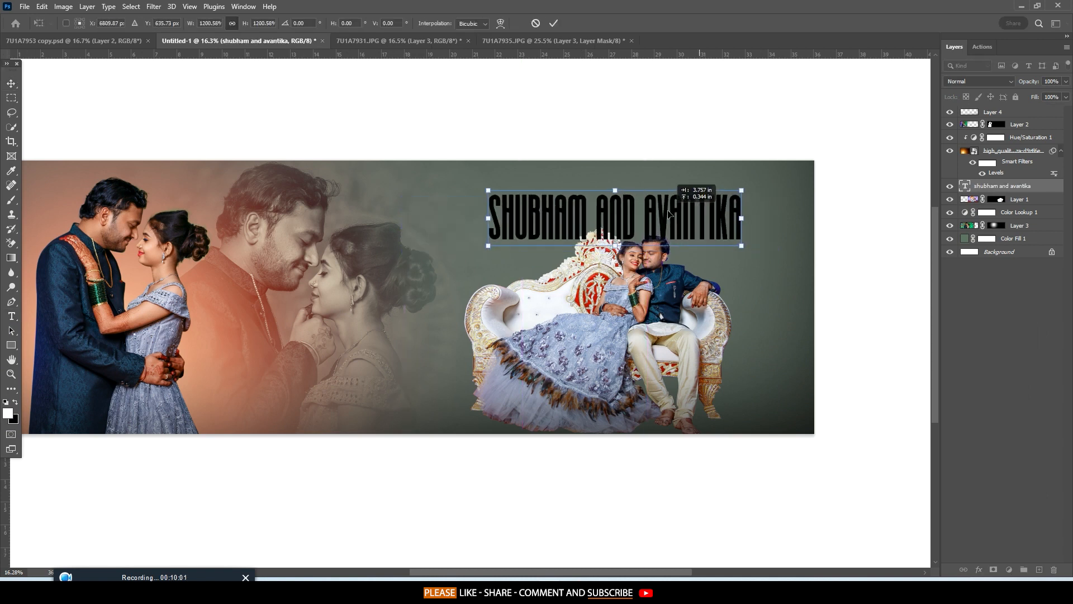
pyautogui.click(553, 23)
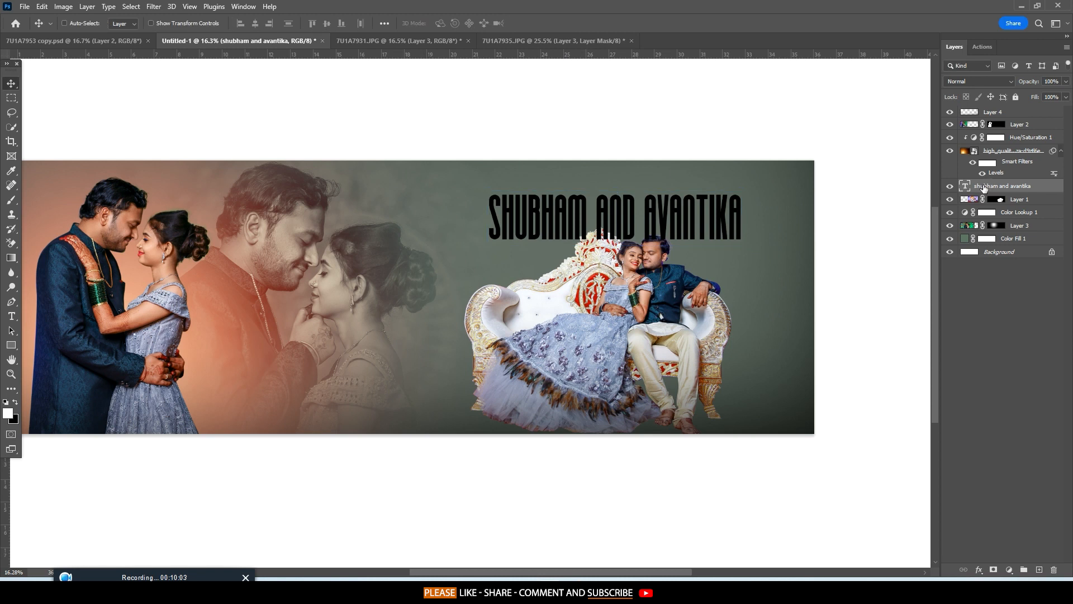
# Place the names text layer beneath Layer 1, then enlarge the text to about 130% and recenter it behind the sofa.
pyautogui.moveTo(985, 189); pyautogui.dragTo(985, 200)
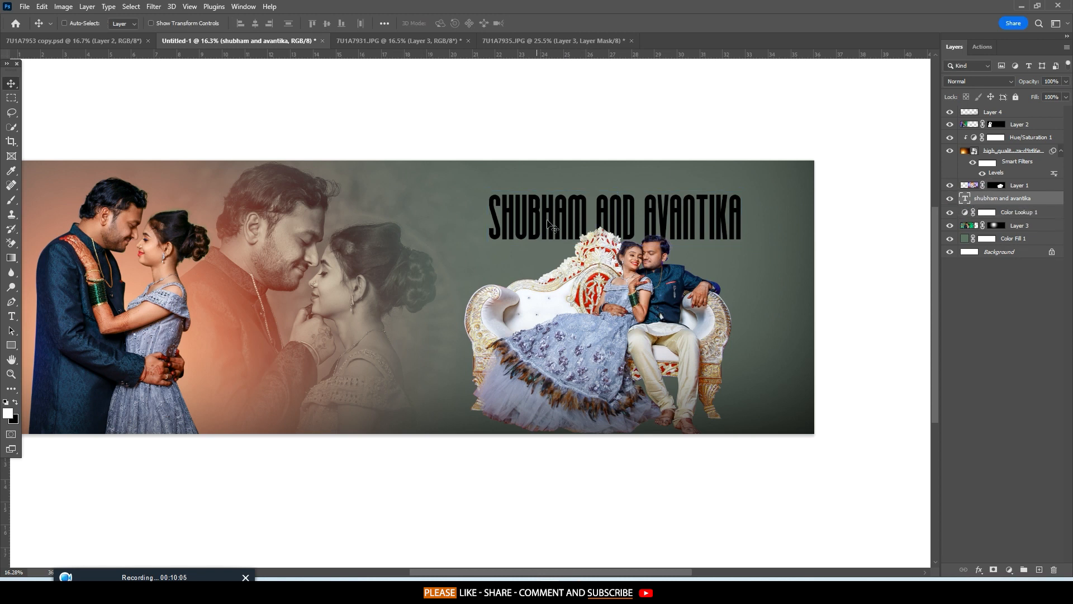
pyautogui.hotkey('ctrl', 't')
pyautogui.moveTo(616, 184); pyautogui.dragTo(629, 200)
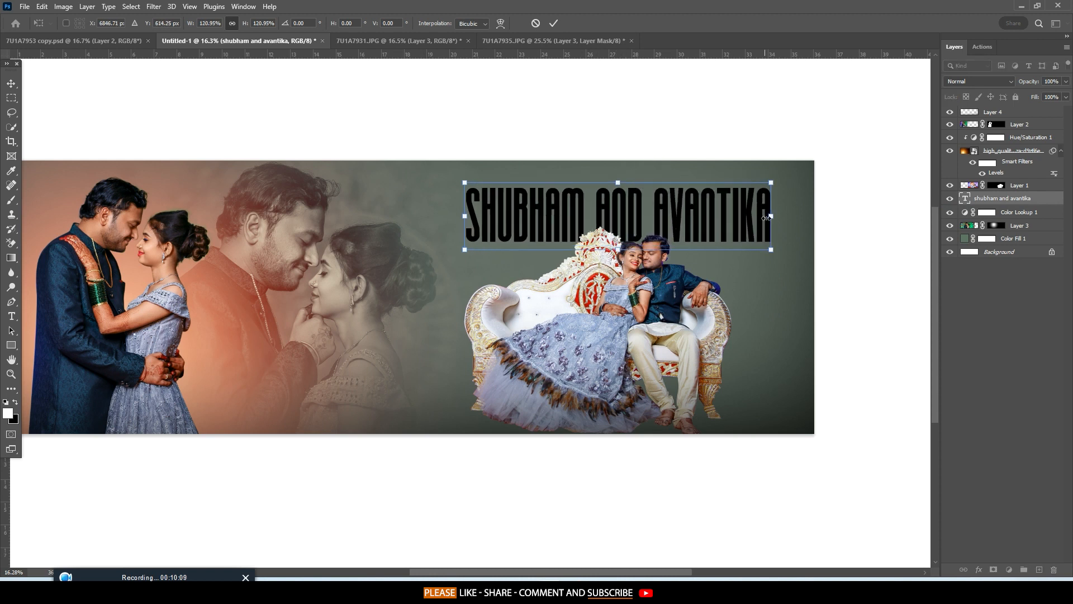
pyautogui.moveTo(779, 222)
pyautogui.mouseDown()
pyautogui.moveTo(802, 217)
pyautogui.moveTo(773, 219)
pyautogui.mouseUp()
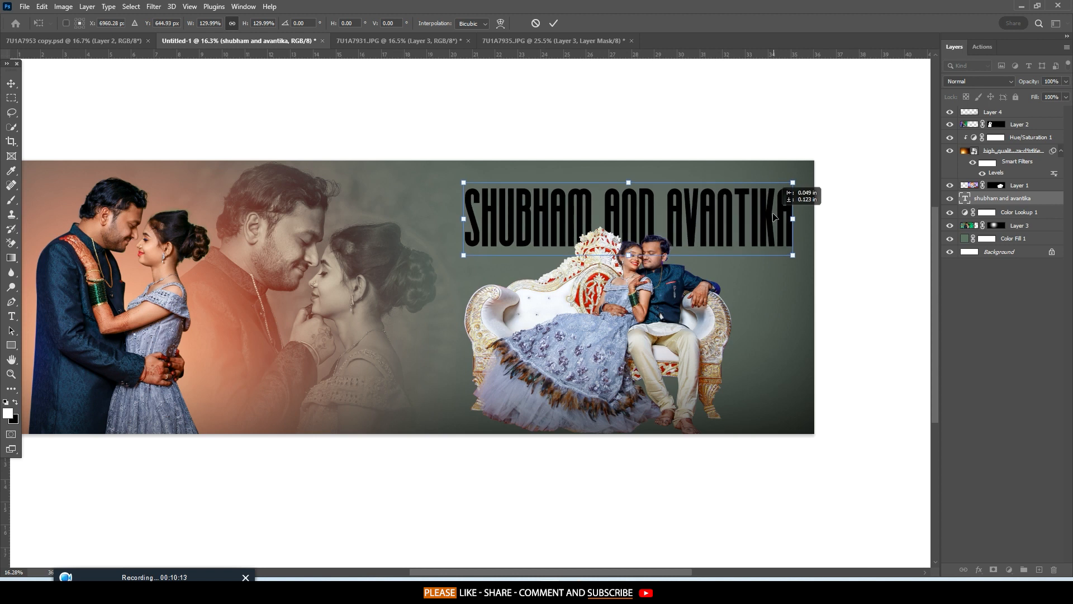
pyautogui.click(554, 23)
pyautogui.moveTo(675, 117); pyautogui.dragTo(669, 115)
# Change the names text color to white and lower its layer opacity to 18%.
pyautogui.click(11, 315)
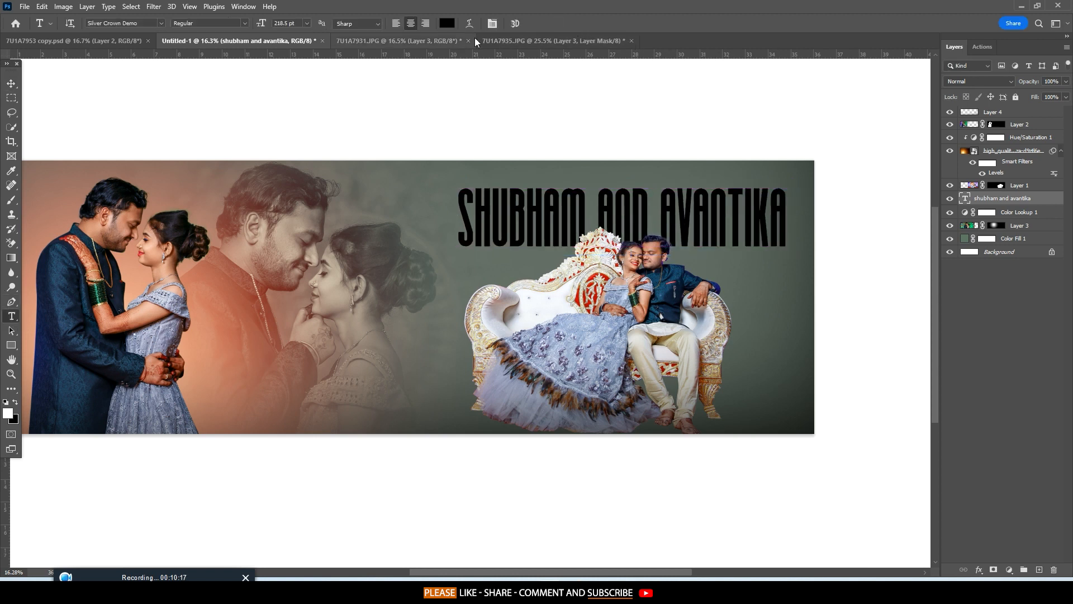
pyautogui.click(447, 24)
pyautogui.click(729, 179)
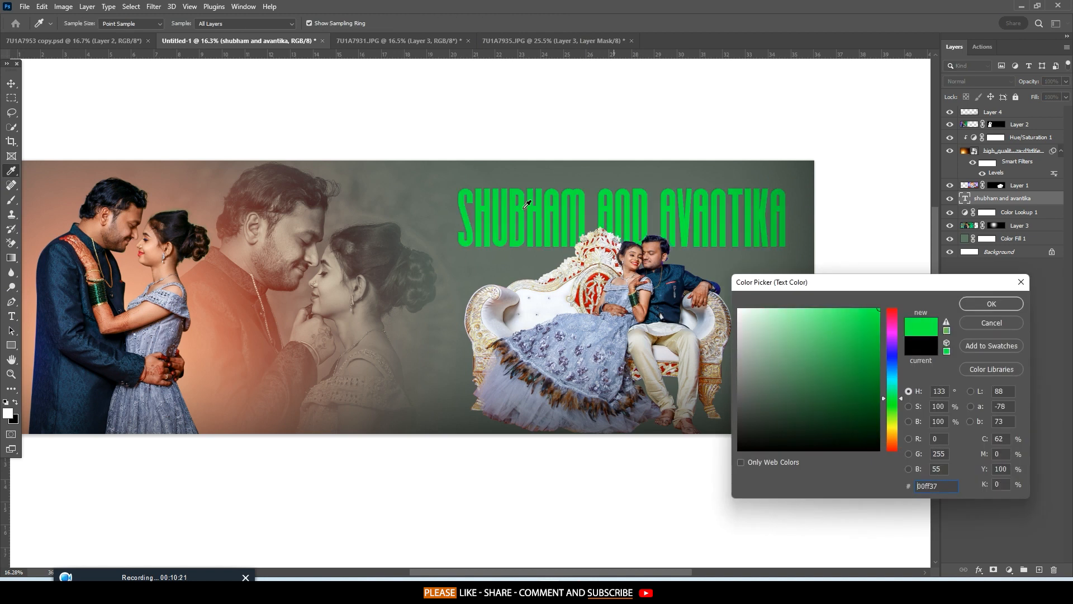
pyautogui.click(287, 230)
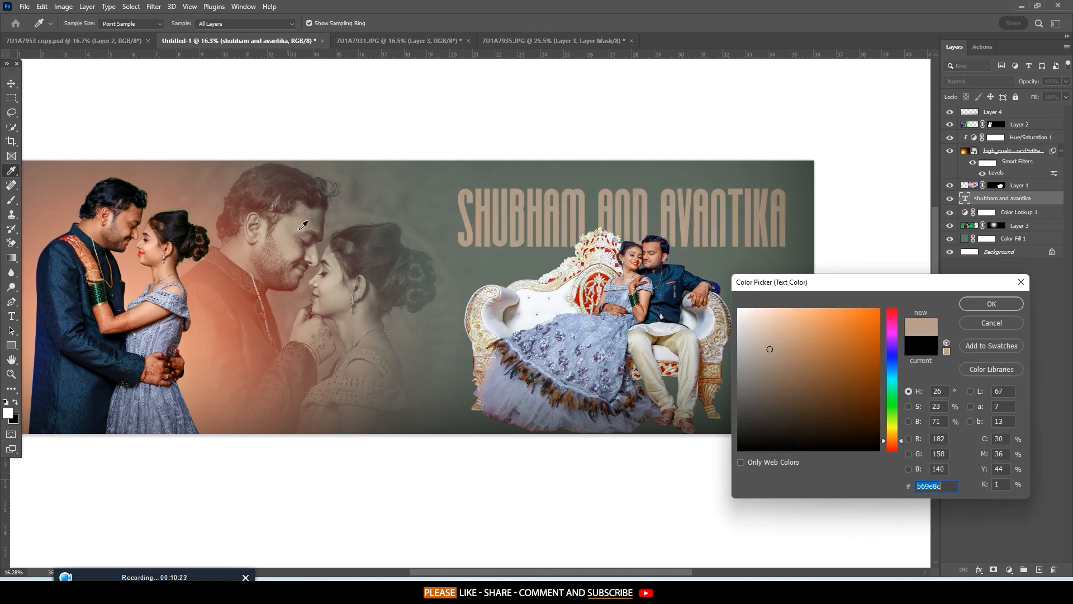
pyautogui.moveTo(770, 349); pyautogui.dragTo(738, 309)
pyautogui.click(979, 305)
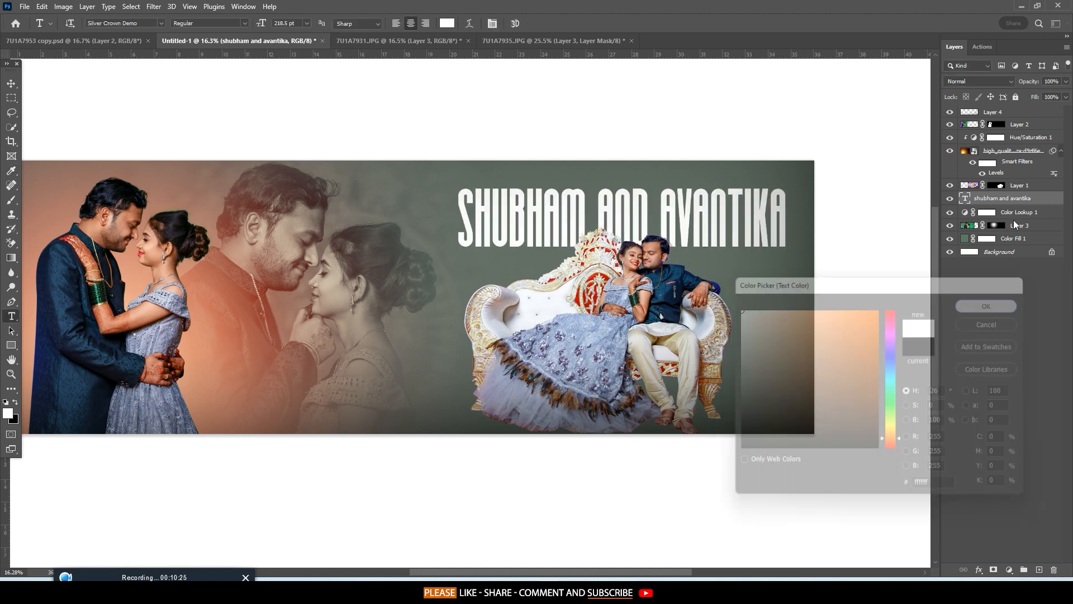
pyautogui.moveTo(986, 83); pyautogui.dragTo(824, 87)
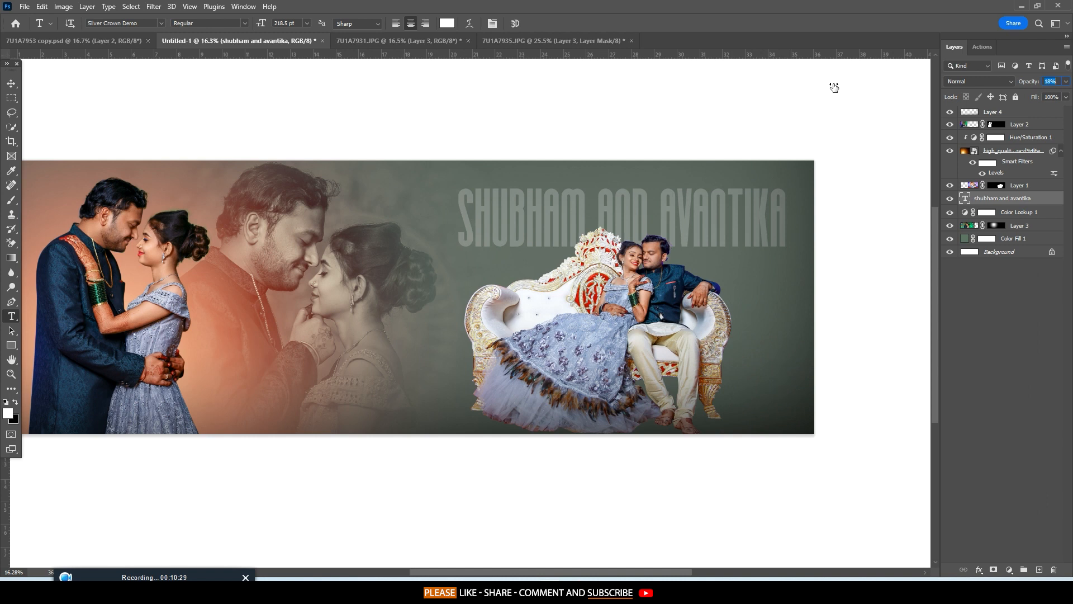
# Add a new layer clipped to the names text and paint soft black on it to fade the lettering.
pyautogui.click(1040, 569)
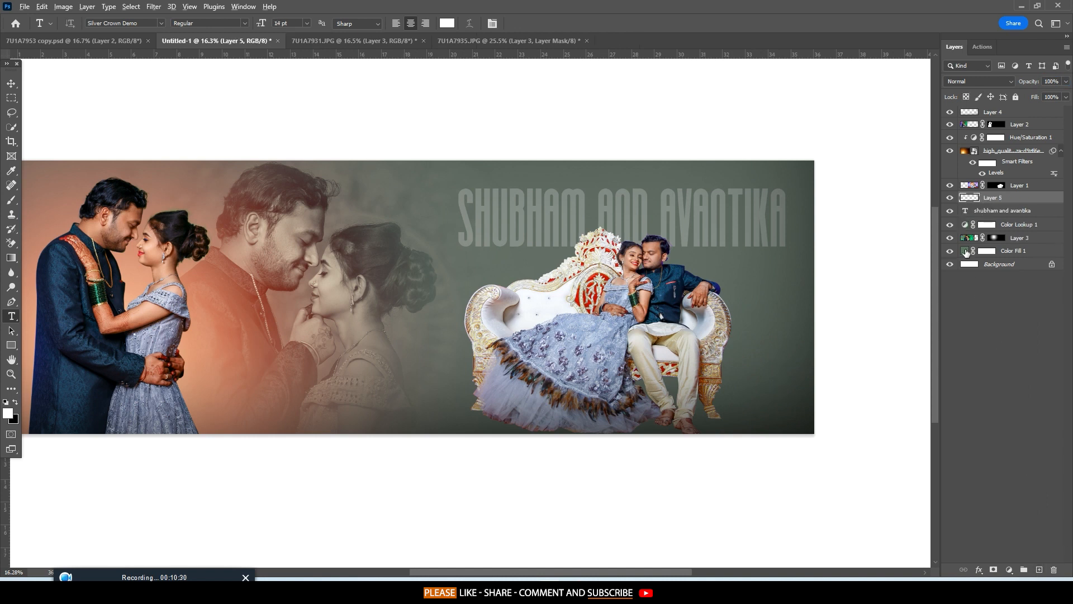
pyautogui.keyDown('alt'); pyautogui.click(967, 202); pyautogui.keyUp('alt')
pyautogui.press('b')
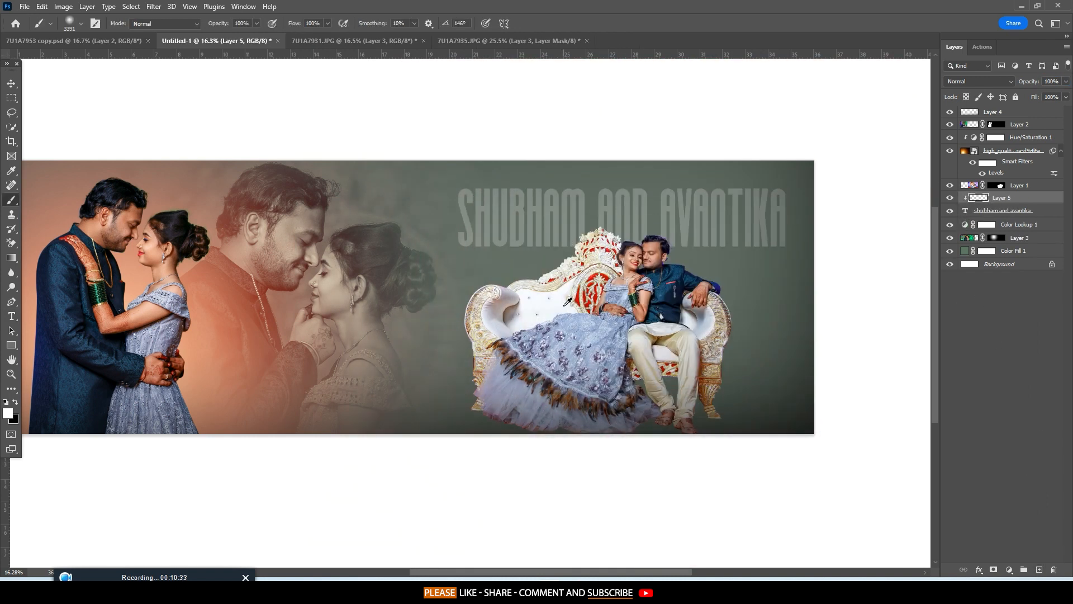
pyautogui.press('x')
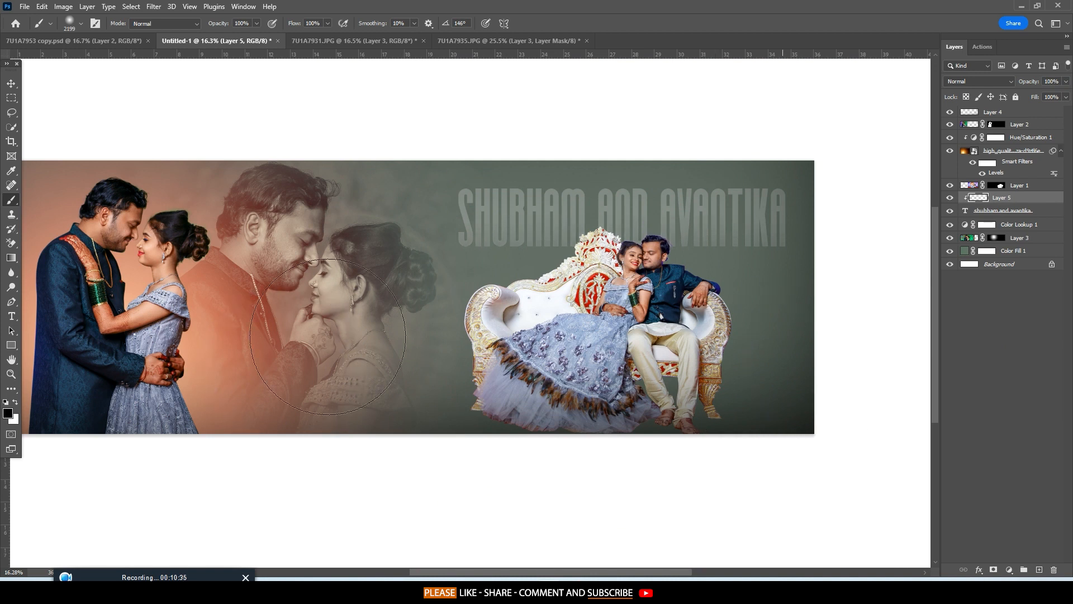
pyautogui.moveTo(815, 339)
pyautogui.mouseDown()
pyautogui.moveTo(396, 304)
pyautogui.moveTo(784, 333)
pyautogui.moveTo(632, 295)
pyautogui.mouseUp()
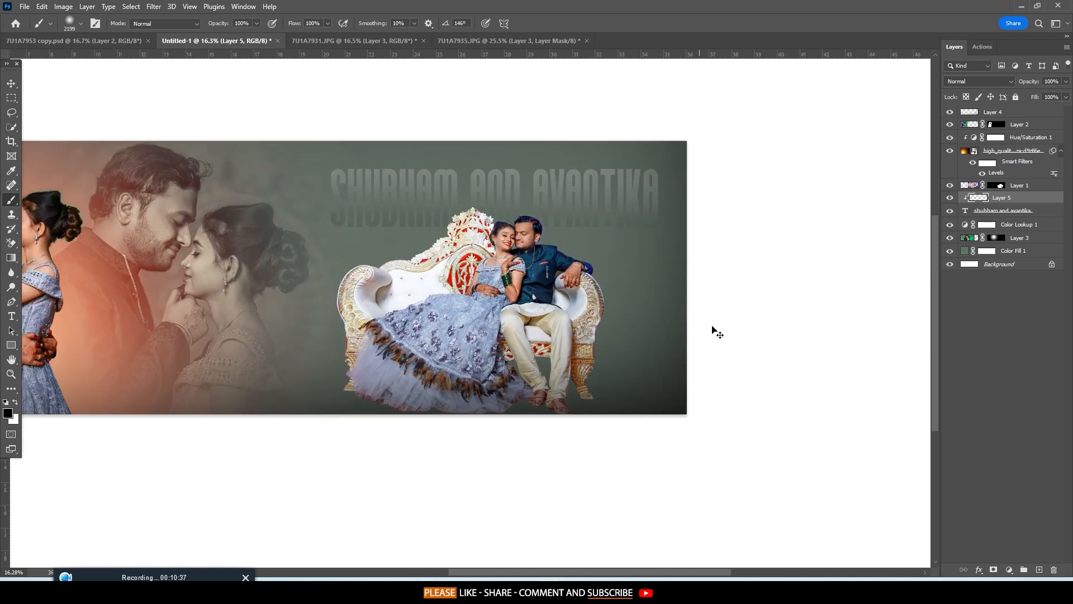
pyautogui.hotkey('ctrl', 'z')
pyautogui.moveTo(758, 328)
pyautogui.mouseDown()
pyautogui.moveTo(104, 324)
pyautogui.moveTo(922, 427)
pyautogui.mouseUp()
pyautogui.moveTo(716, 310); pyautogui.dragTo(806, 330)
pyautogui.scroll(1, 755, 268)
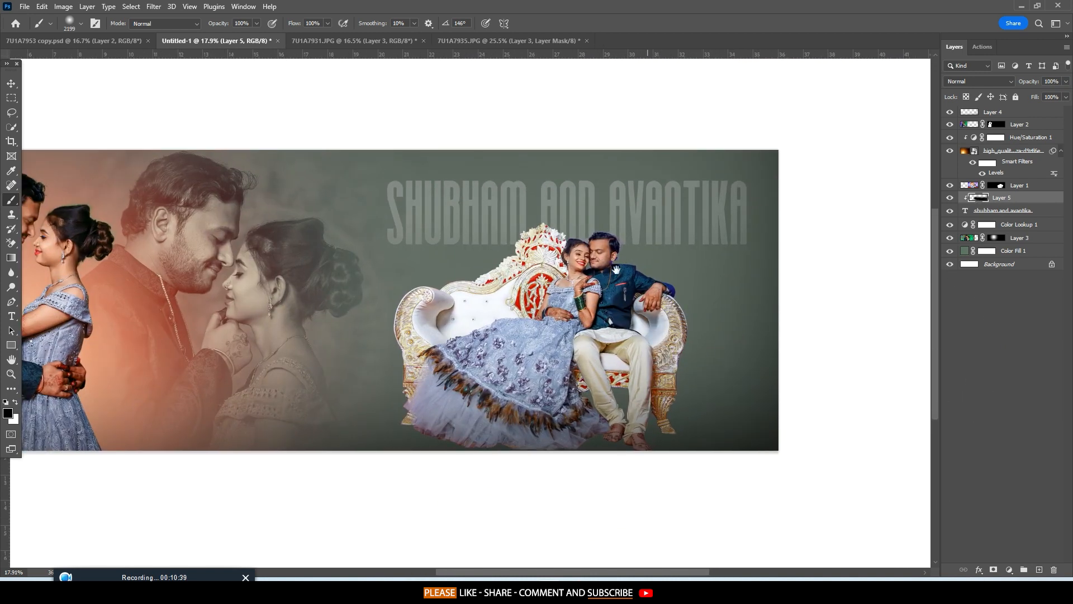
pyautogui.scroll(-2, 616, 270)
# Replace the names text with only the groom's name, enlarge it and move it above the sofa's left half.
pyautogui.click(10, 82)
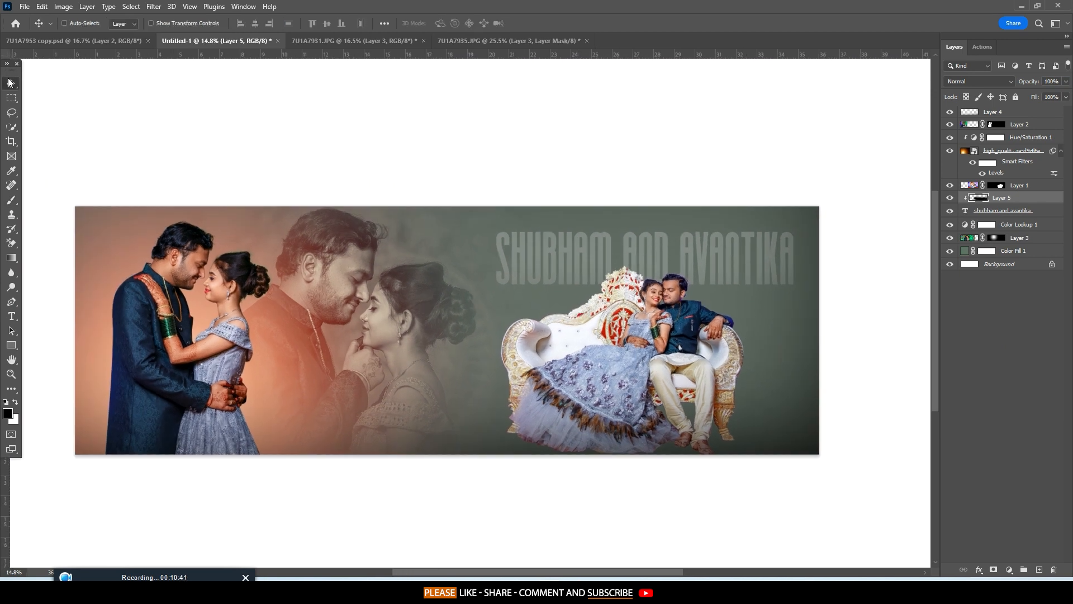
pyautogui.click(958, 211)
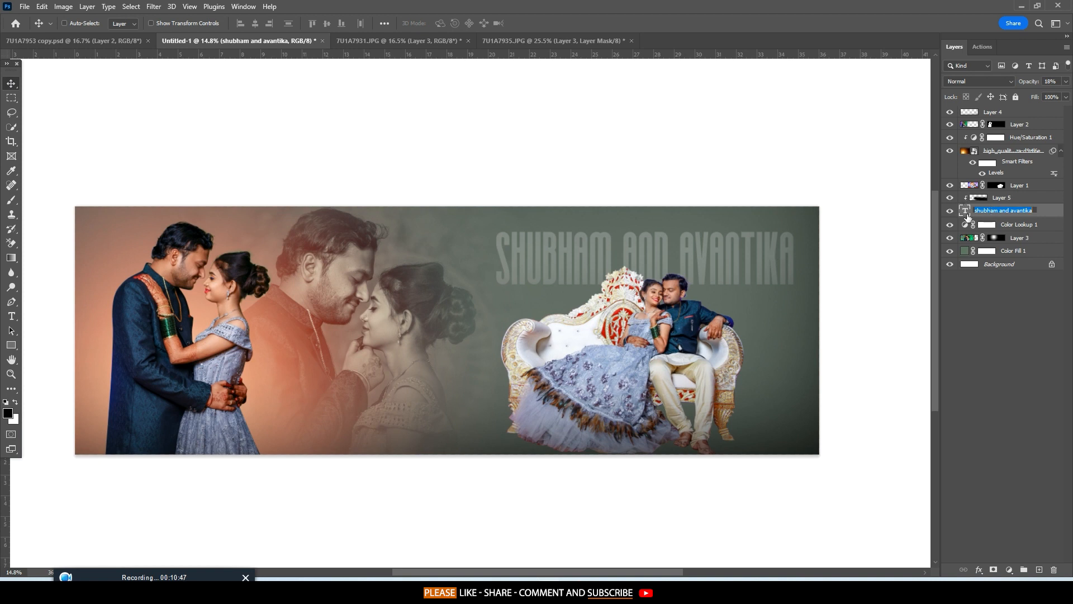
pyautogui.doubleClick(965, 211)
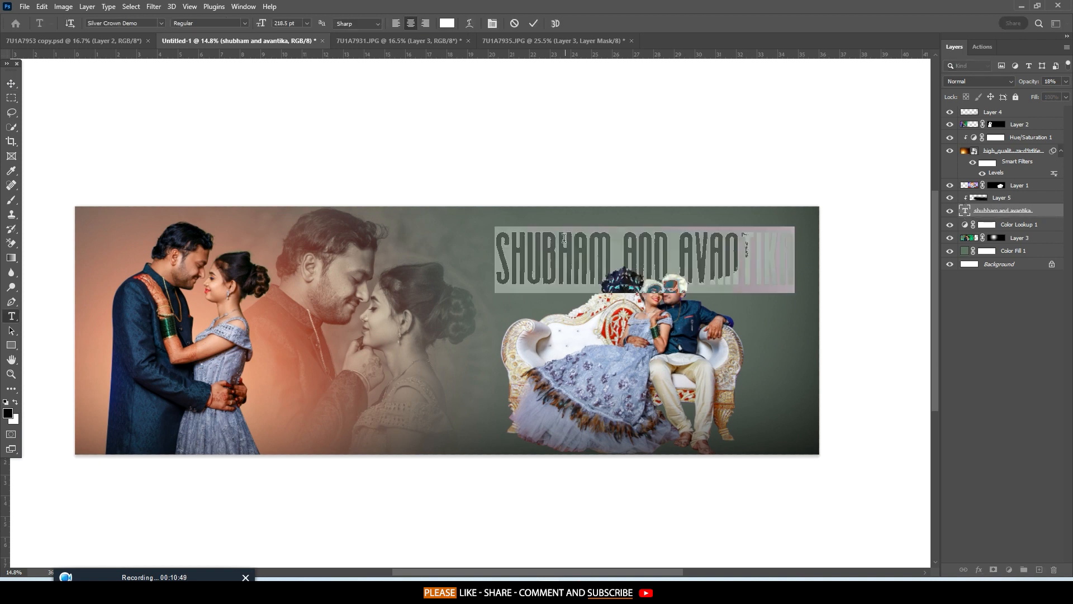
pyautogui.write('shubham')
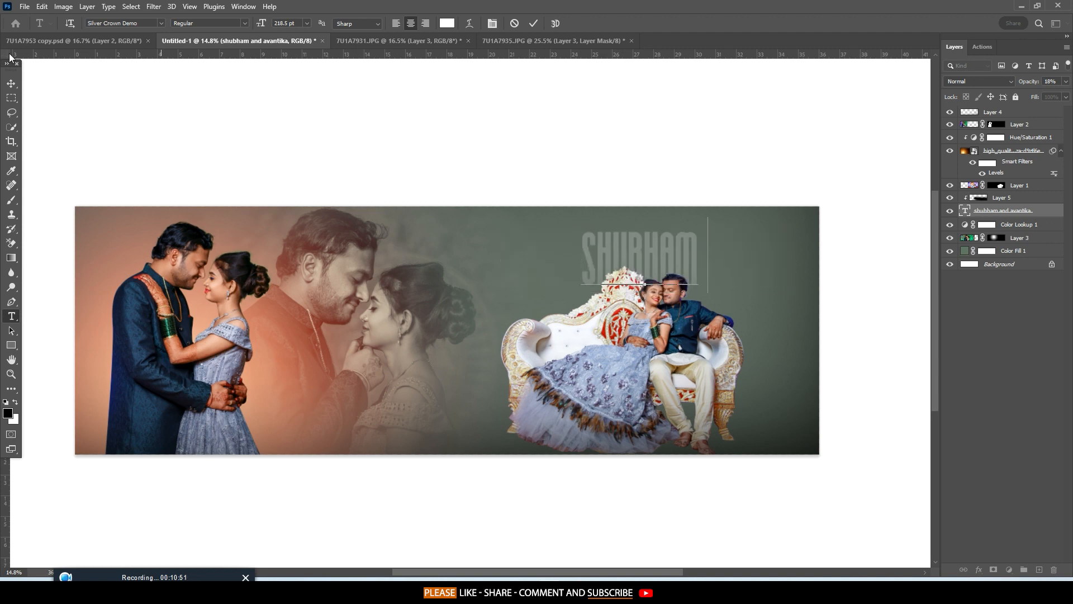
pyautogui.click(12, 83)
pyautogui.hotkey('ctrl', 't')
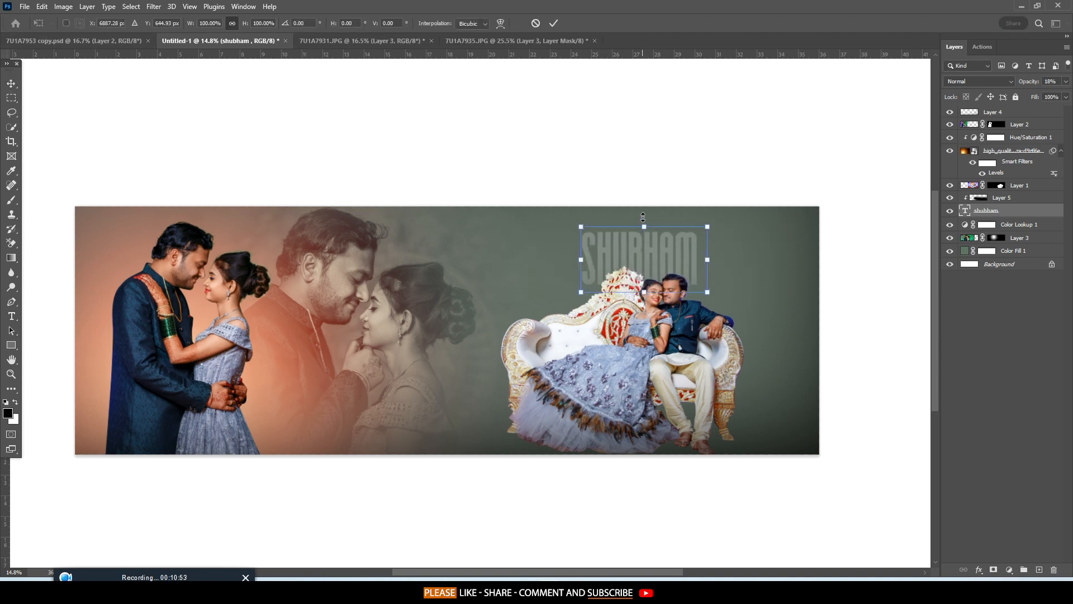
pyautogui.moveTo(644, 226); pyautogui.dragTo(596, 241)
pyautogui.click(553, 23)
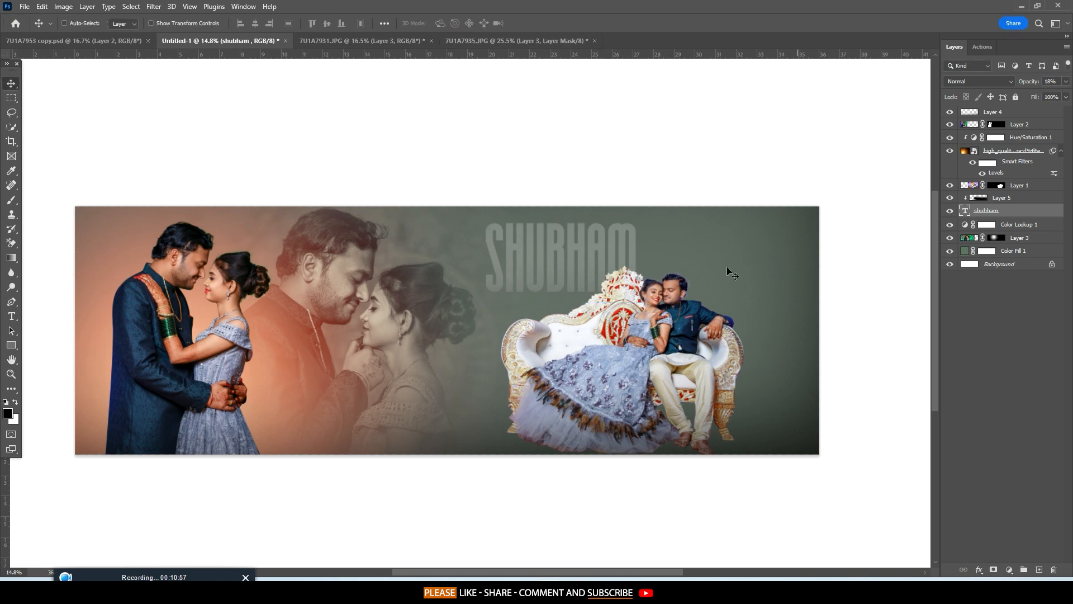
# Duplicate the groom's name text layer above Layer 5 and replace the copy's text with "and" plus the bride's name.
pyautogui.moveTo(998, 223); pyautogui.dragTo(996, 192)
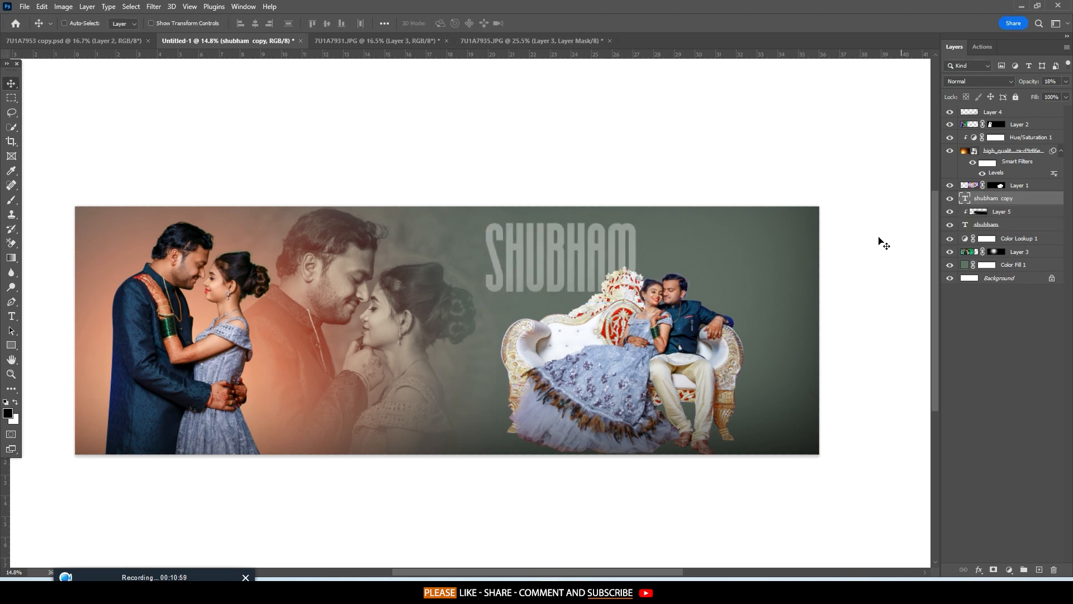
pyautogui.doubleClick(968, 203)
pyautogui.write('AND AVANTIKA')
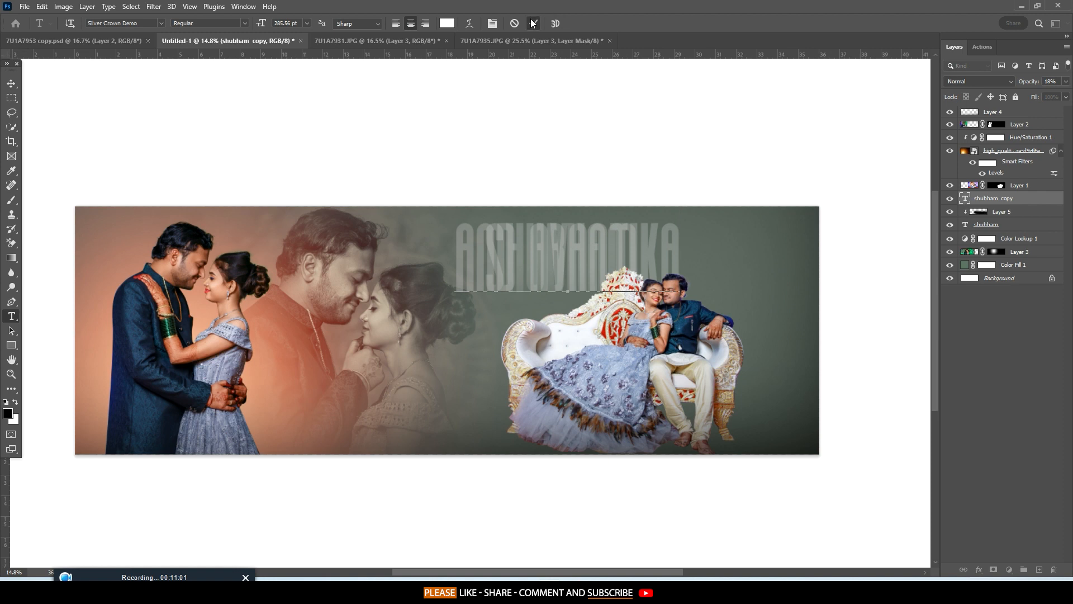
pyautogui.click(533, 23)
# Remove the word "and" from the copied text and place the bride's name to the right of the groom's name.
pyautogui.moveTo(647, 248); pyautogui.dragTo(619, 237)
pyautogui.hotkey('ctrl', 't')
pyautogui.click(553, 24)
pyautogui.hotkey('ctrl', 'z')
pyautogui.press('r')
pyautogui.press('t')
pyautogui.hotkey('ctrl', 'x')
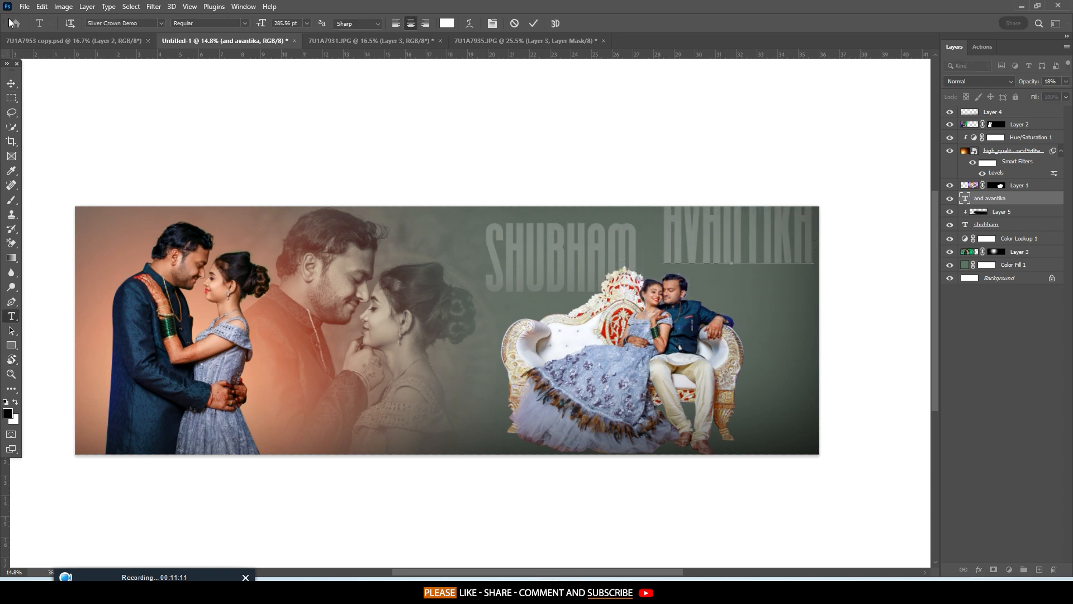
pyautogui.click(12, 83)
pyautogui.moveTo(731, 250); pyautogui.dragTo(690, 272)
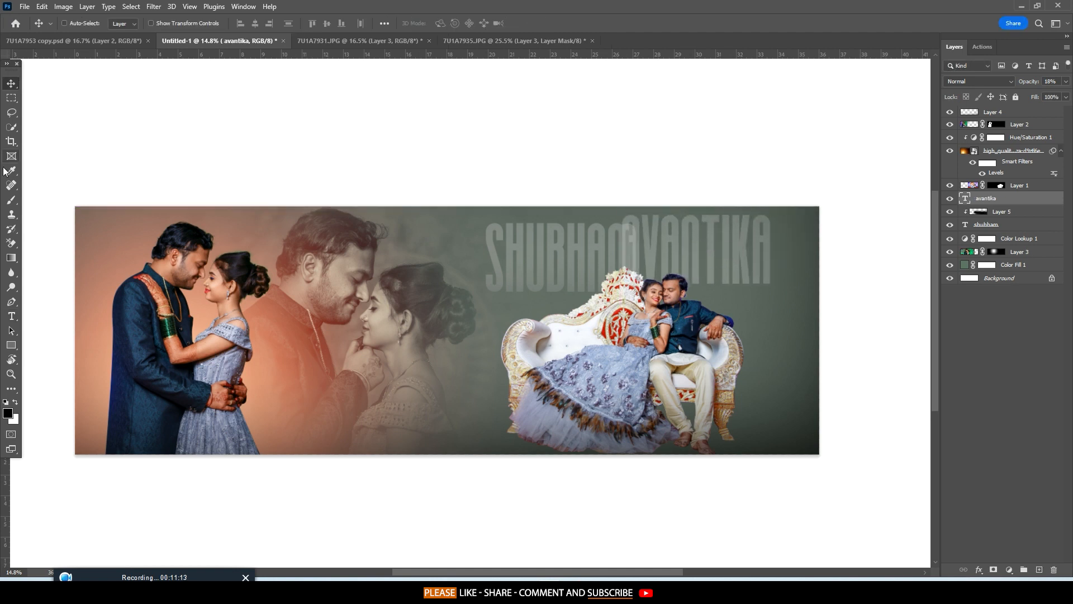
# Change the bride's name text to the High Spirited font and turn off its All Caps style.
pyautogui.click(11, 301)
pyautogui.click(11, 317)
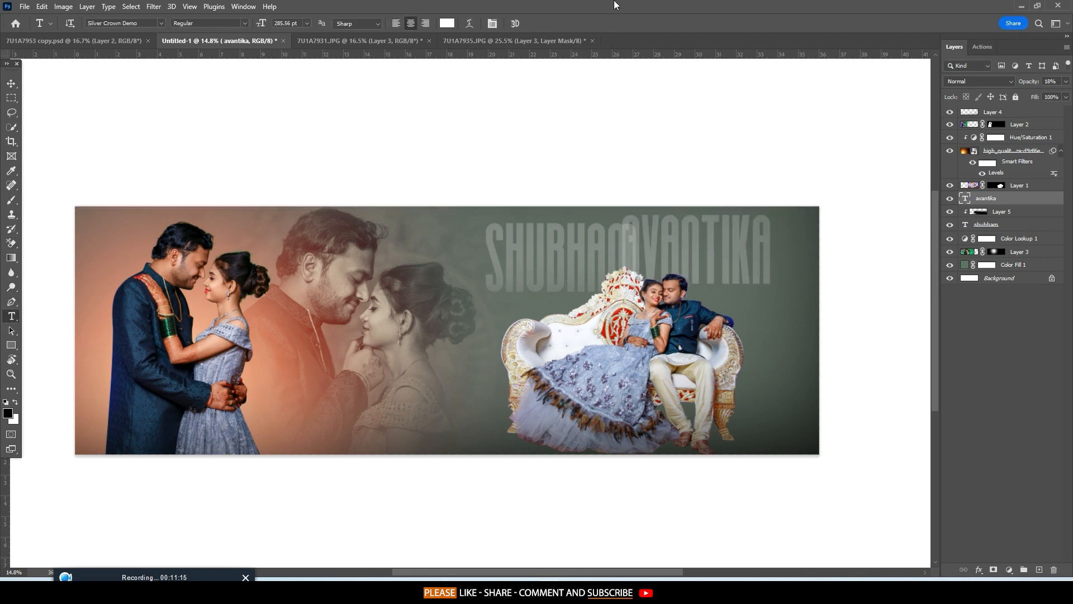
pyautogui.click(492, 24)
pyautogui.moveTo(736, 85); pyautogui.dragTo(844, 84)
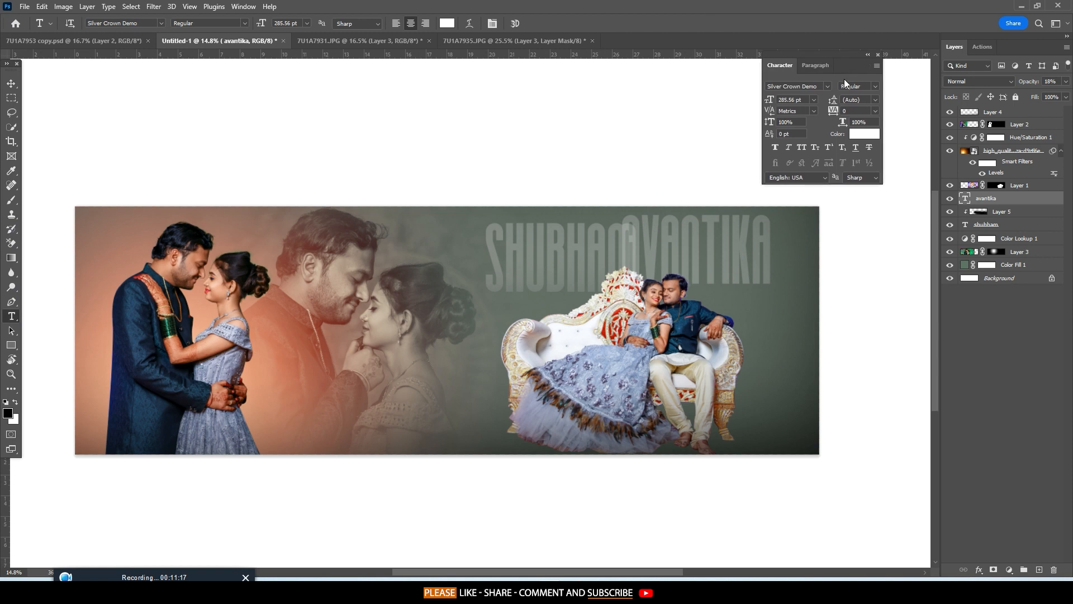
pyautogui.click(828, 86)
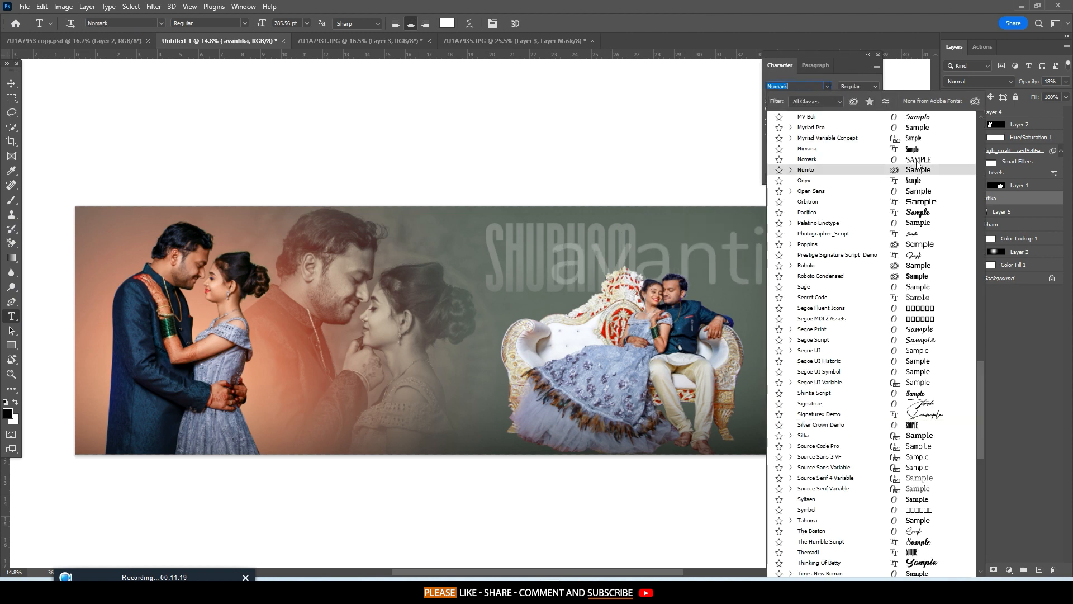
pyautogui.scroll(8, 915, 158)
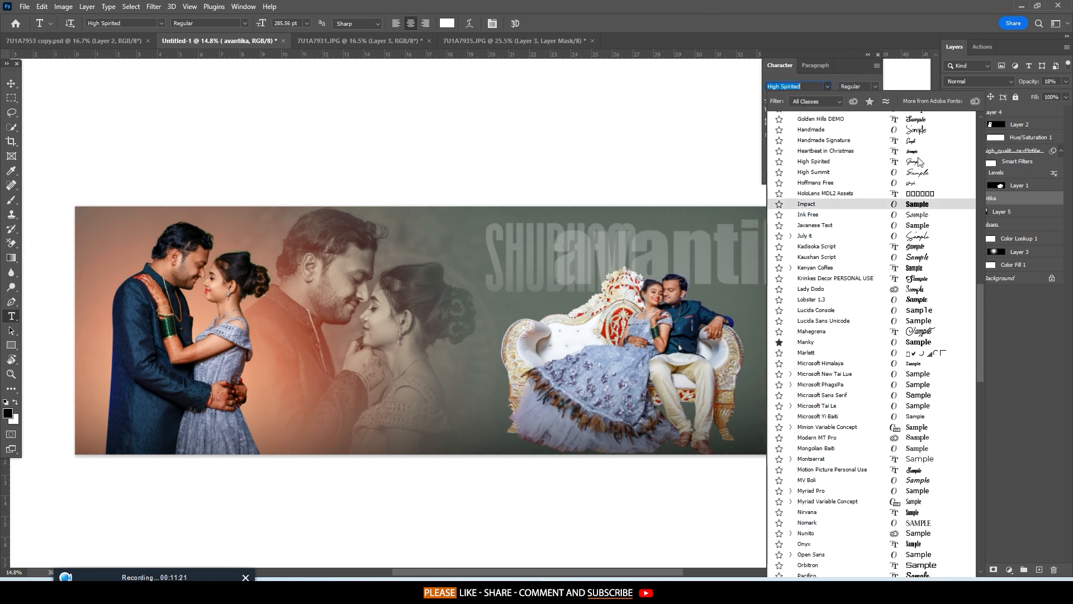
pyautogui.click(914, 162)
pyautogui.click(799, 149)
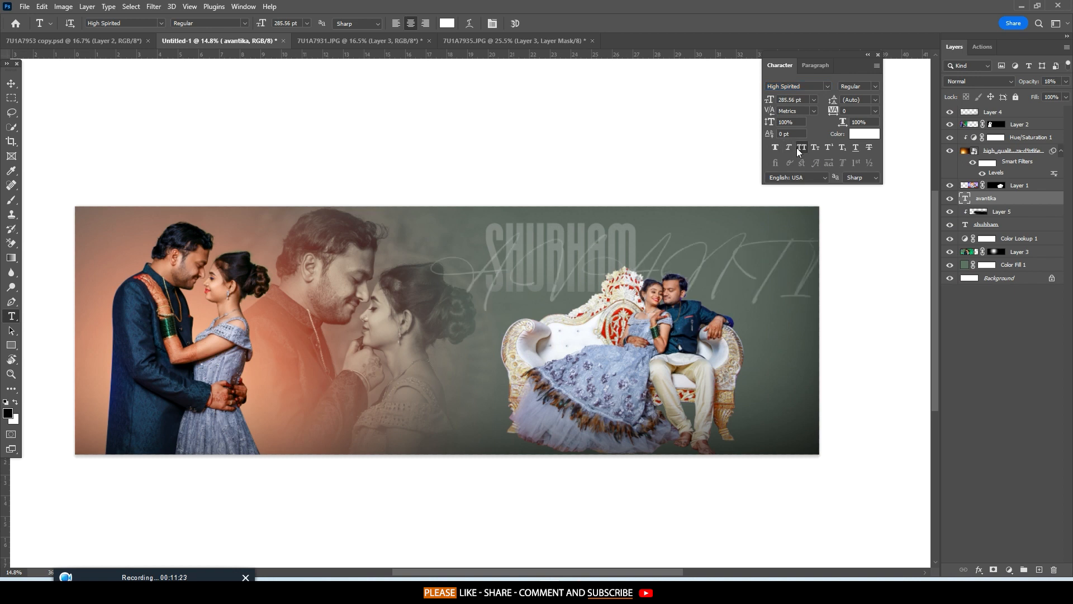
pyautogui.click(799, 149)
# Move the bride's name to the right of the groom's name and capitalise its first letter.
pyautogui.moveTo(712, 260); pyautogui.dragTo(754, 244)
pyautogui.click(11, 83)
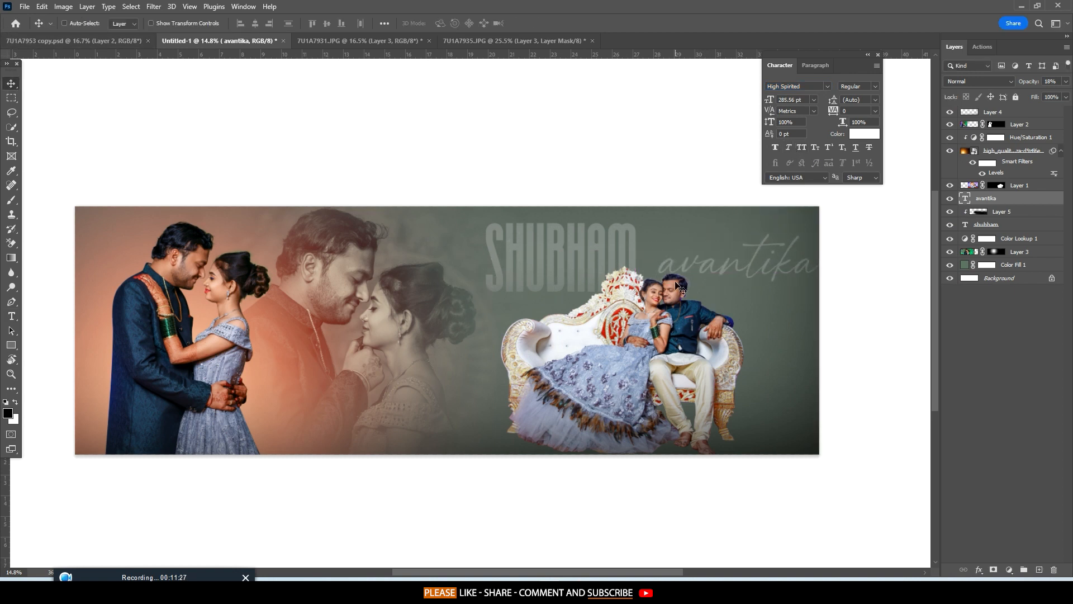
pyautogui.press('t')
pyautogui.moveTo(685, 270); pyautogui.dragTo(576, 263)
pyautogui.write('A')
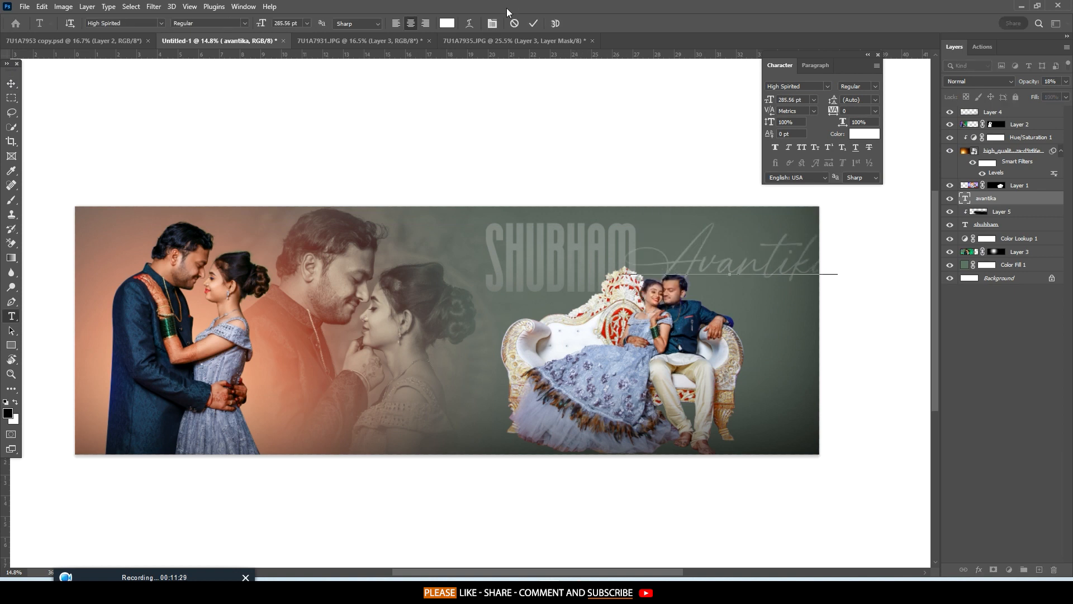
pyautogui.click(533, 23)
# Colour the bride's name orange (#ffb400) and set its text layer's opacity to 84%.
pyautogui.click(864, 134)
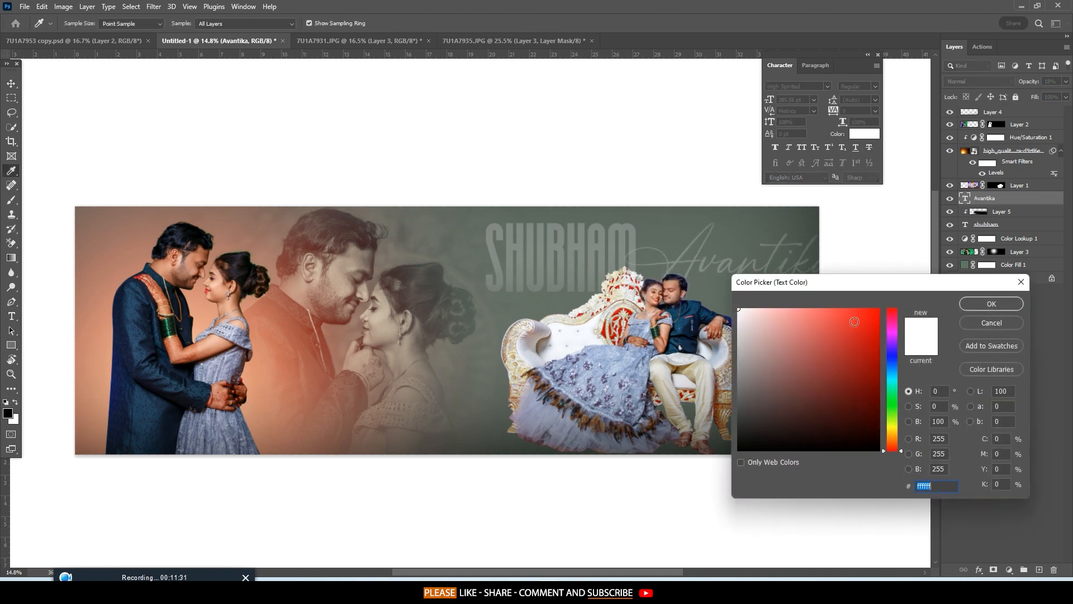
pyautogui.moveTo(854, 322); pyautogui.dragTo(880, 308)
pyautogui.click(896, 435)
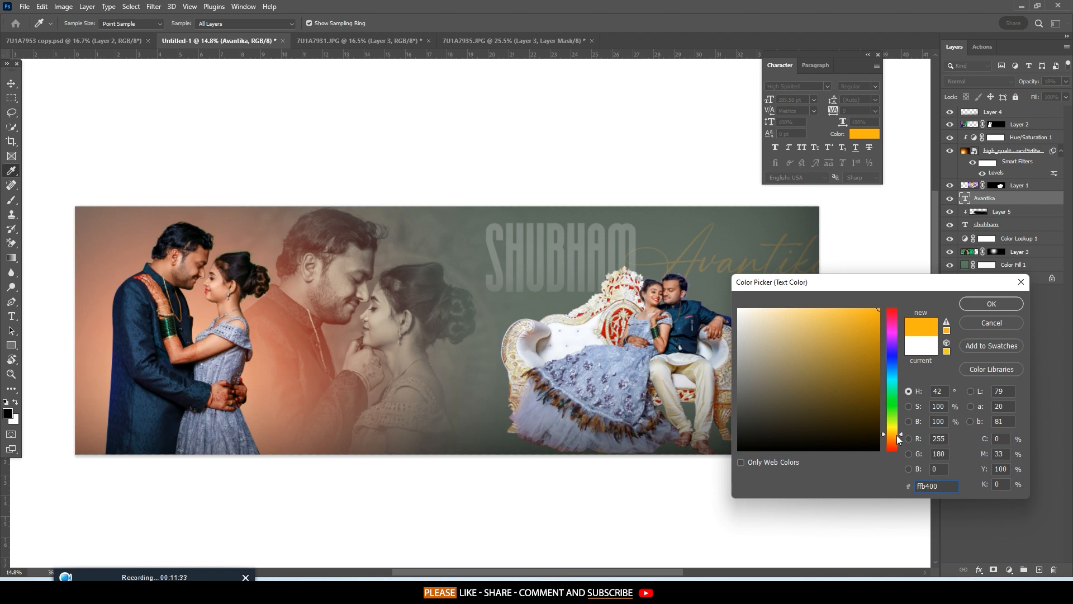
pyautogui.click(1021, 303)
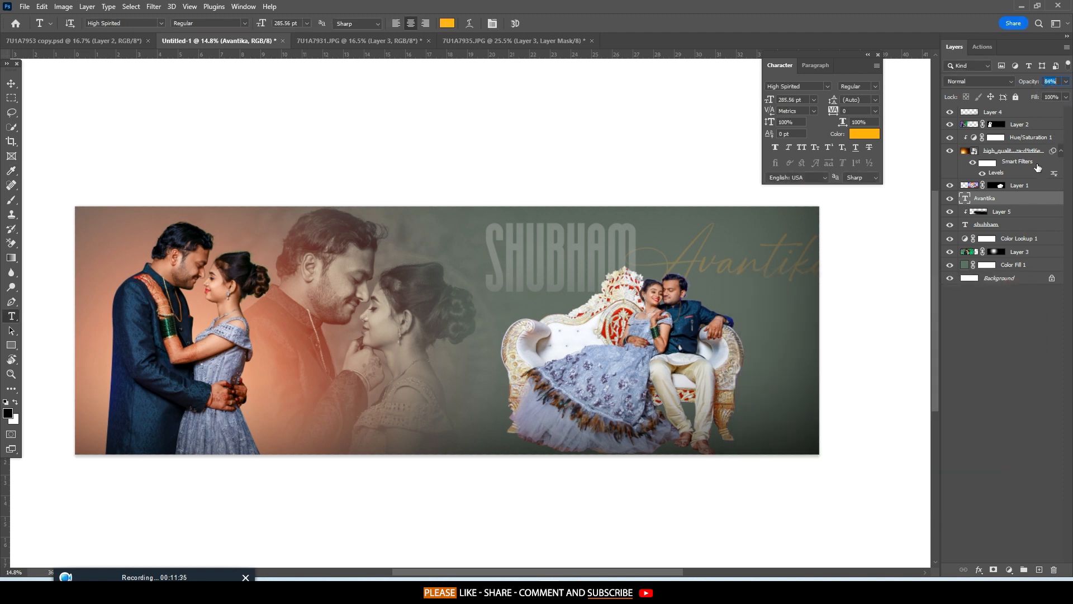
pyautogui.press('Return')
# Move the bride's name above the sofa so that it overlaps the end of the groom's name.
pyautogui.click(678, 259)
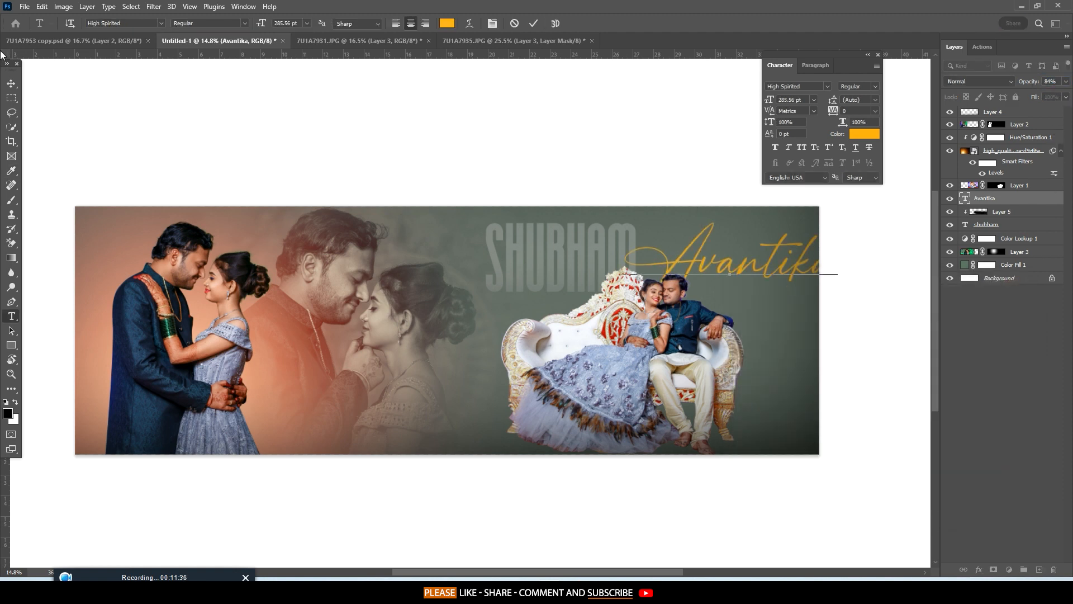
pyautogui.click(12, 81)
pyautogui.moveTo(676, 205); pyautogui.dragTo(601, 208)
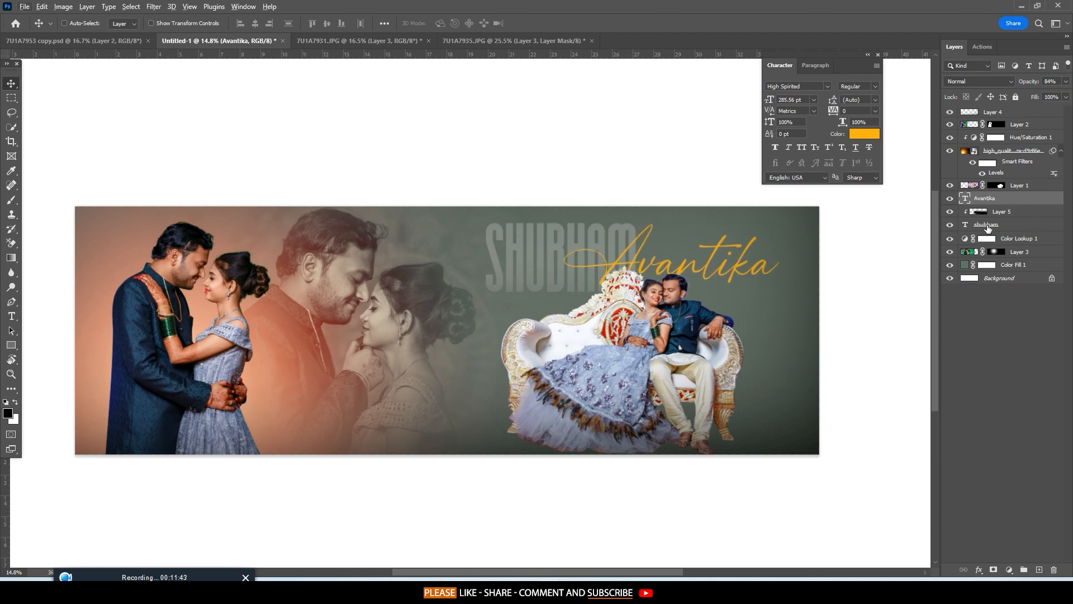
# Duplicate the groom's name text layer beneath the original and replace the copy's text with "and".
pyautogui.moveTo(986, 226); pyautogui.dragTo(987, 234)
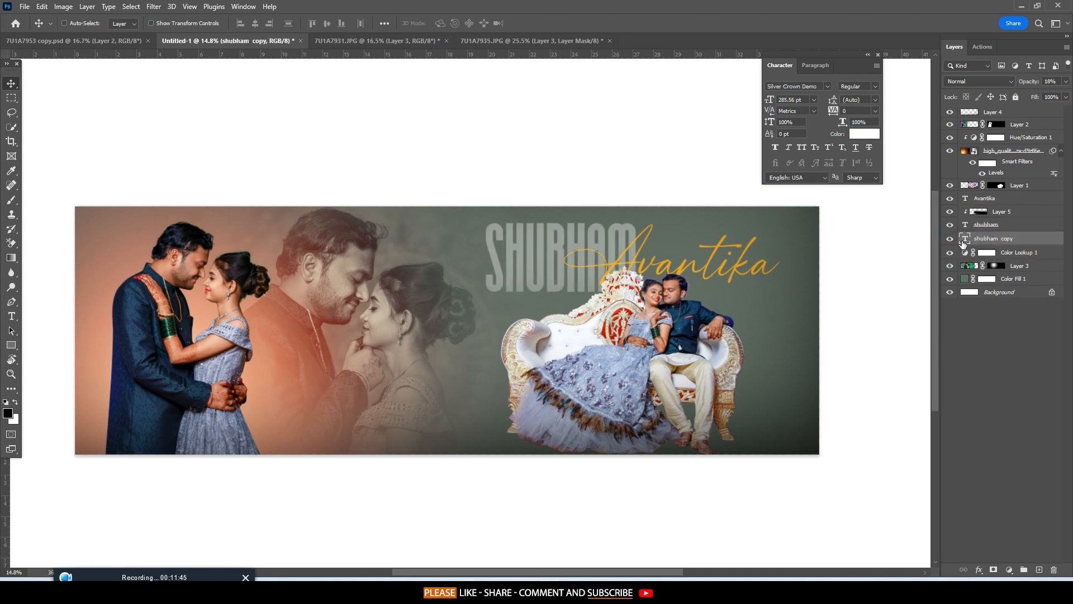
pyautogui.doubleClick(962, 242)
pyautogui.write('and')
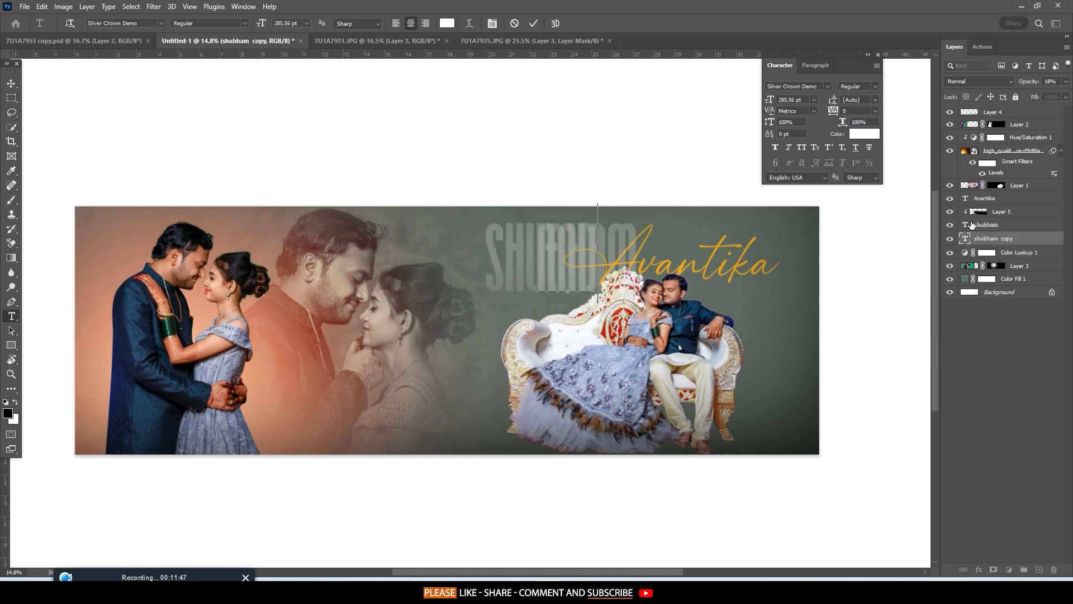
pyautogui.click(534, 24)
# Enlarge the "and" text to about 848 pt behind the sofa's right half and set its layer opacity to 11%.
pyautogui.hotkey('ctrl', 't')
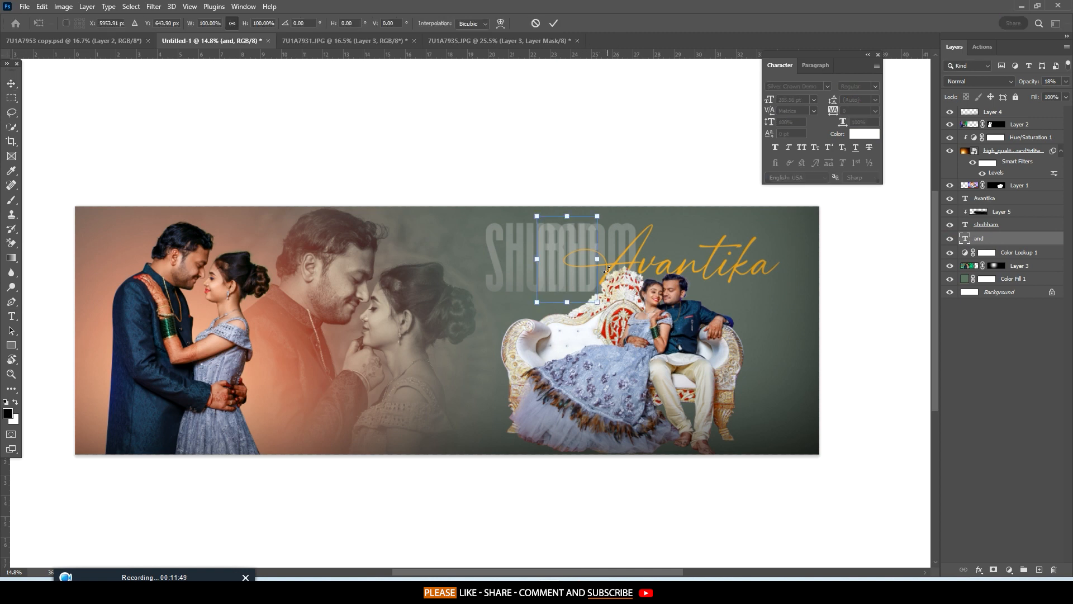
pyautogui.moveTo(598, 260); pyautogui.dragTo(799, 315)
pyautogui.click(553, 24)
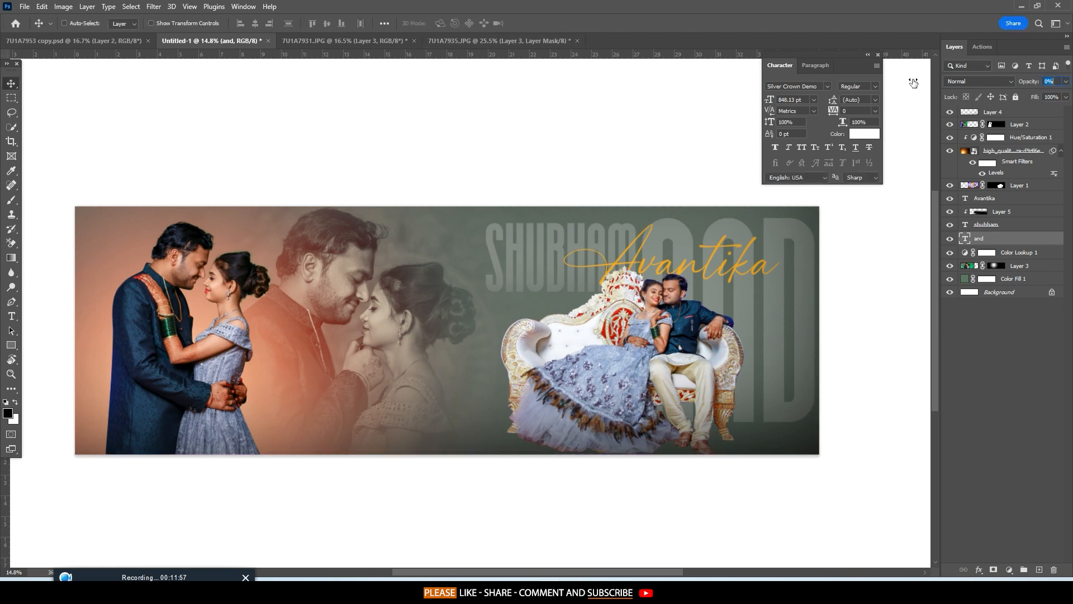
pyautogui.moveTo(913, 82); pyautogui.dragTo(918, 83)
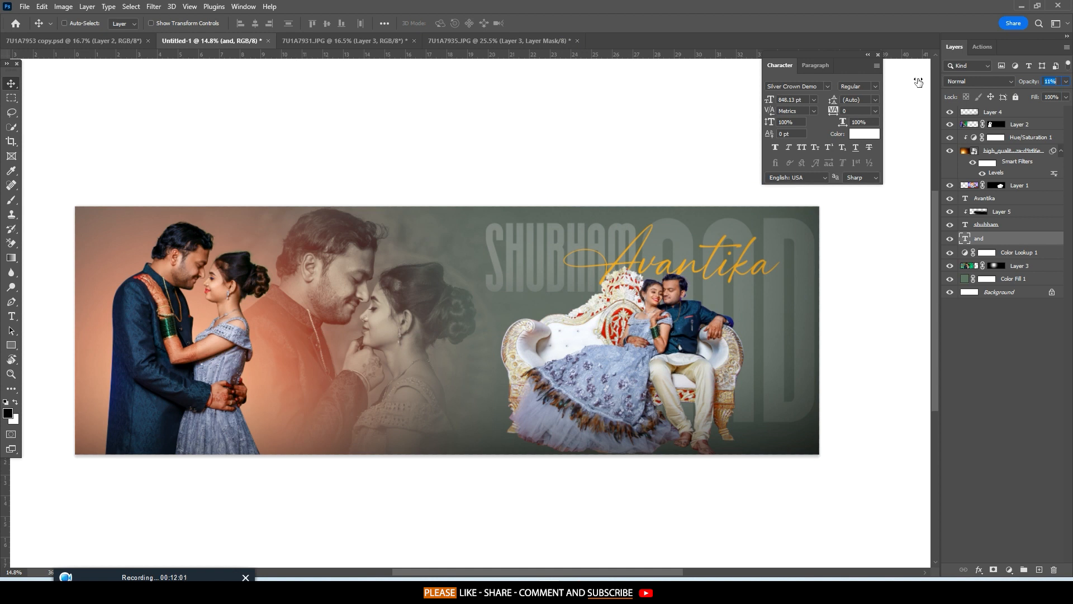
# Add a Multiply drop shadow to the bride's name with 51% opacity, 28 px distance and 27 px size.
pyautogui.click(993, 200)
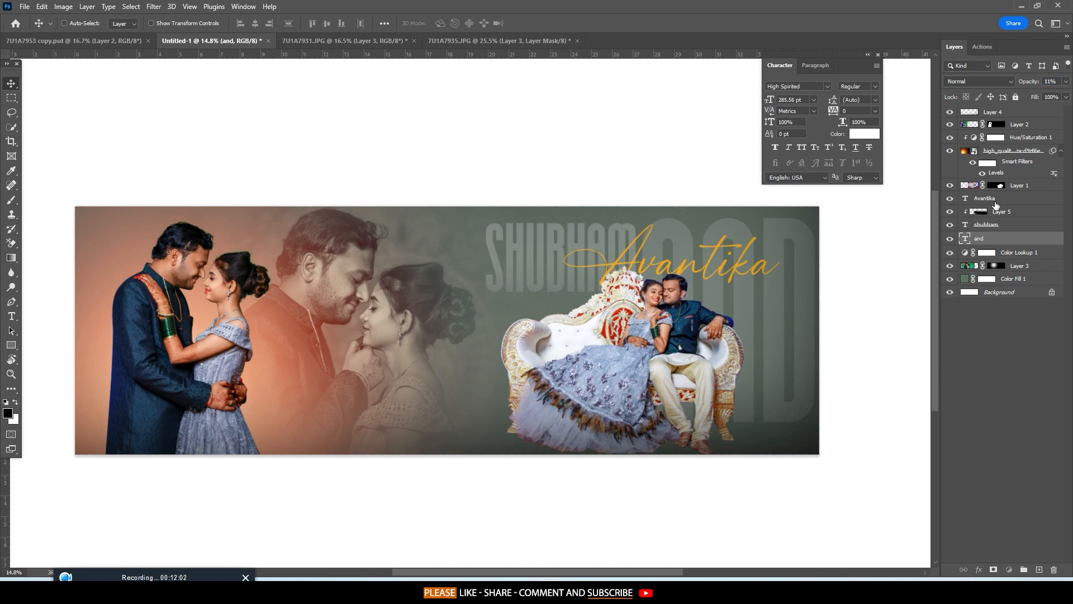
pyautogui.click(979, 569)
pyautogui.click(994, 554)
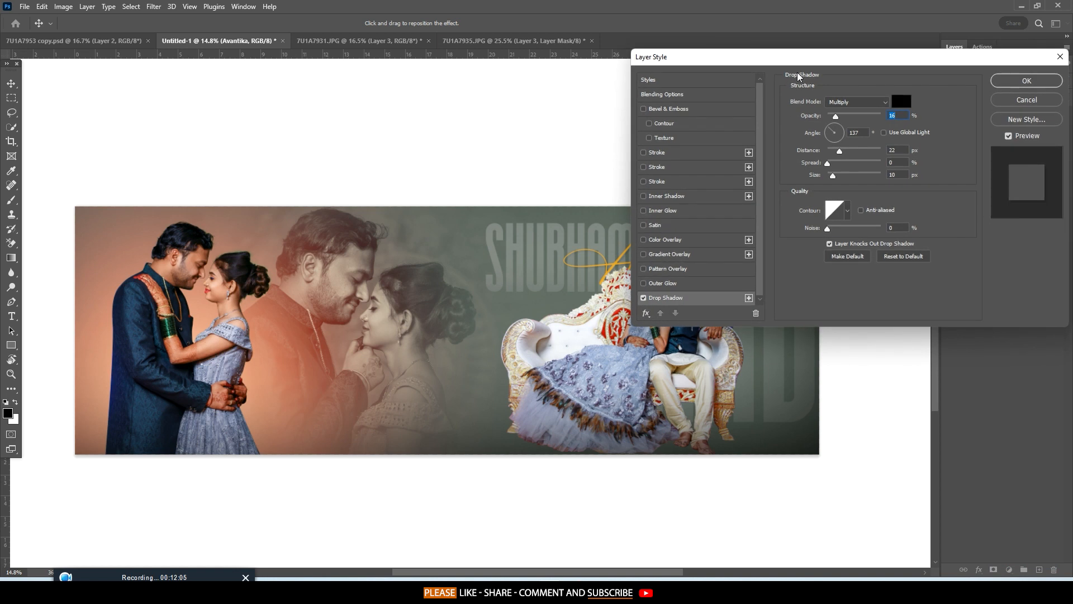
pyautogui.moveTo(798, 56); pyautogui.dragTo(77, 13)
pyautogui.moveTo(107, 77); pyautogui.dragTo(150, 76)
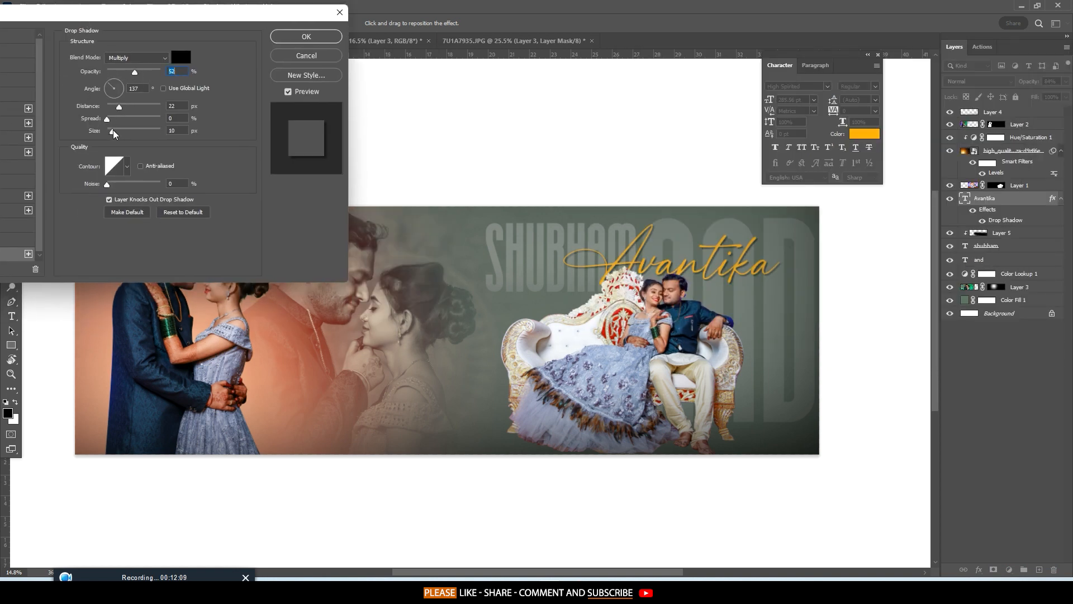
pyautogui.moveTo(113, 134)
pyautogui.mouseDown()
pyautogui.moveTo(133, 110)
pyautogui.moveTo(110, 128)
pyautogui.mouseUp()
pyautogui.moveTo(134, 73); pyautogui.dragTo(132, 73)
pyautogui.click(307, 36)
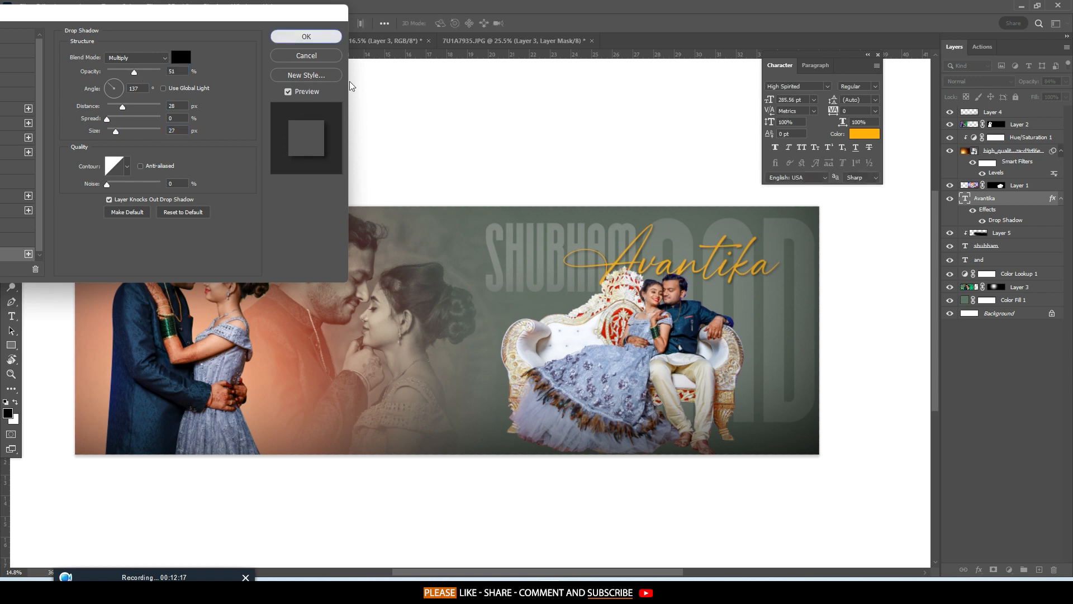
# Try blue, red and pink hues for the bride's name text and settle on red #ff0036.
pyautogui.click(852, 137)
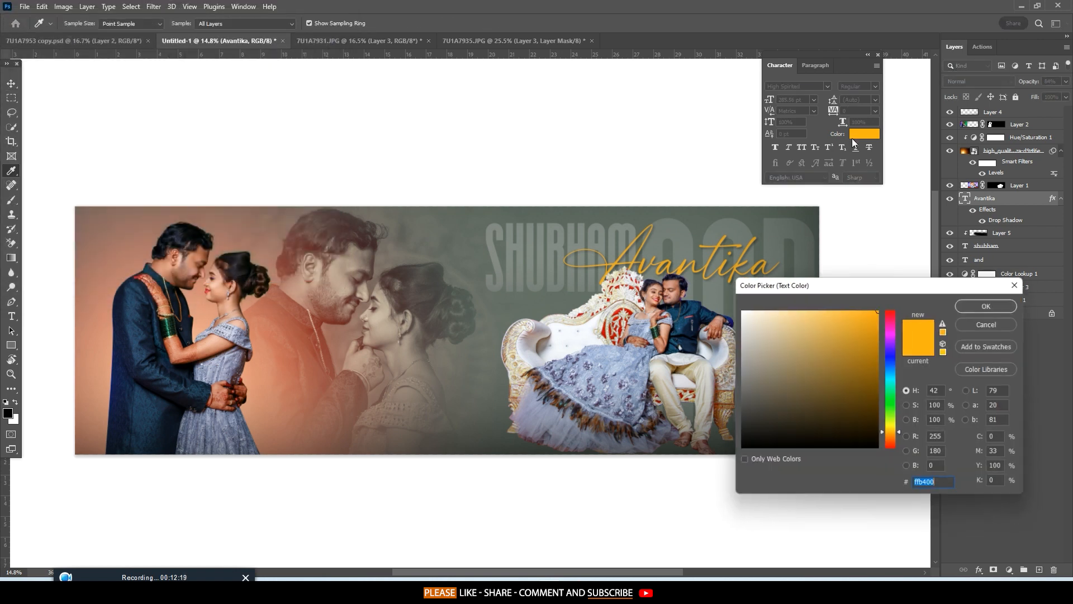
pyautogui.click(593, 398)
pyautogui.click(604, 362)
pyautogui.moveTo(811, 379)
pyautogui.mouseDown()
pyautogui.moveTo(796, 329)
pyautogui.moveTo(850, 265)
pyautogui.mouseUp()
pyautogui.moveTo(837, 316); pyautogui.dragTo(817, 285)
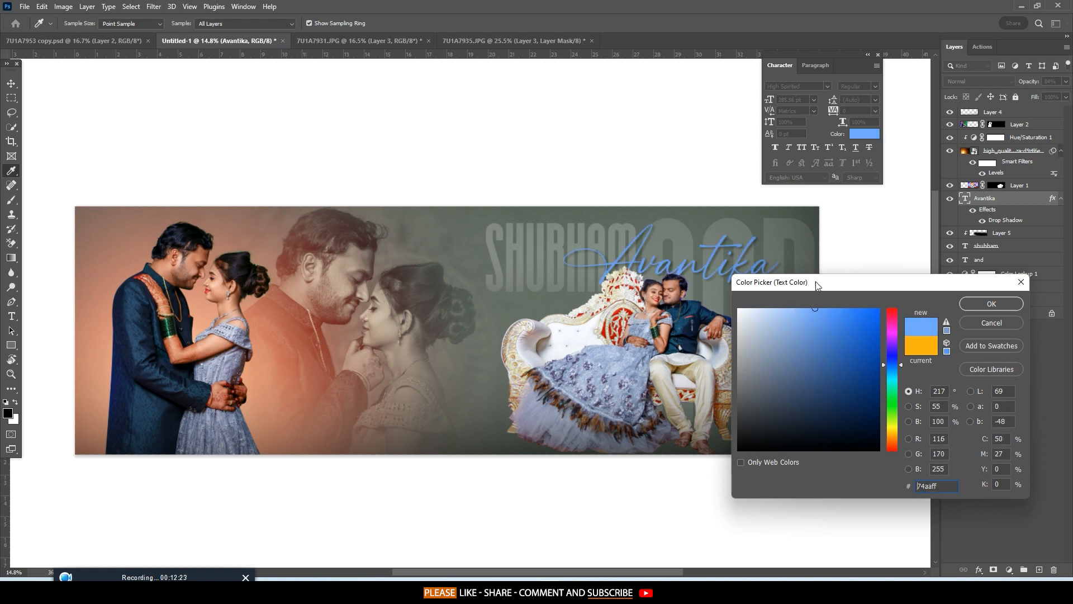
pyautogui.moveTo(938, 284); pyautogui.dragTo(975, 190)
pyautogui.click(882, 216)
pyautogui.moveTo(925, 222); pyautogui.dragTo(959, 187)
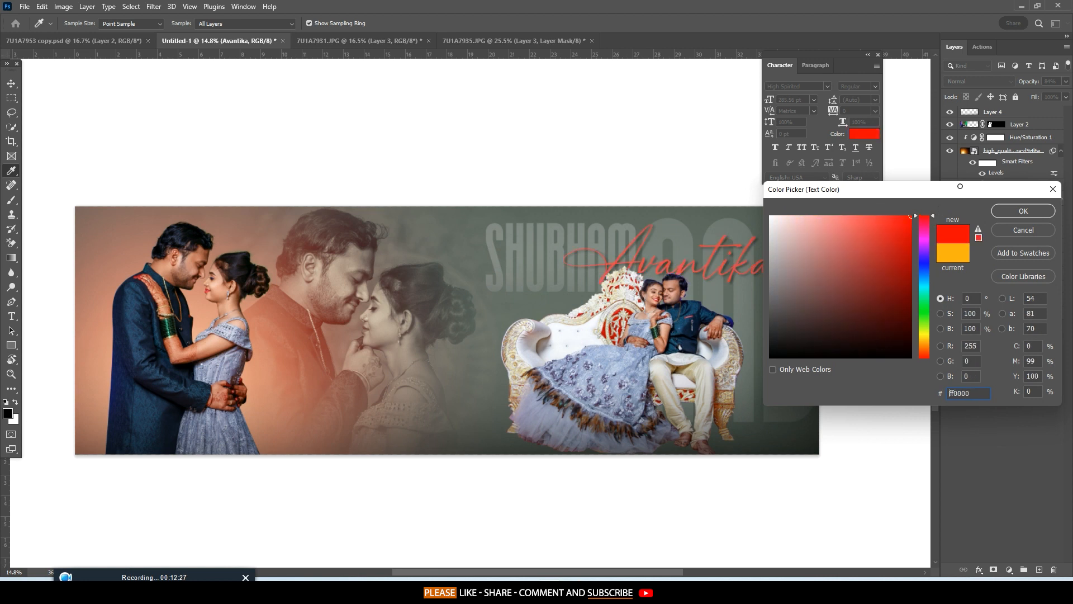
pyautogui.click(929, 223)
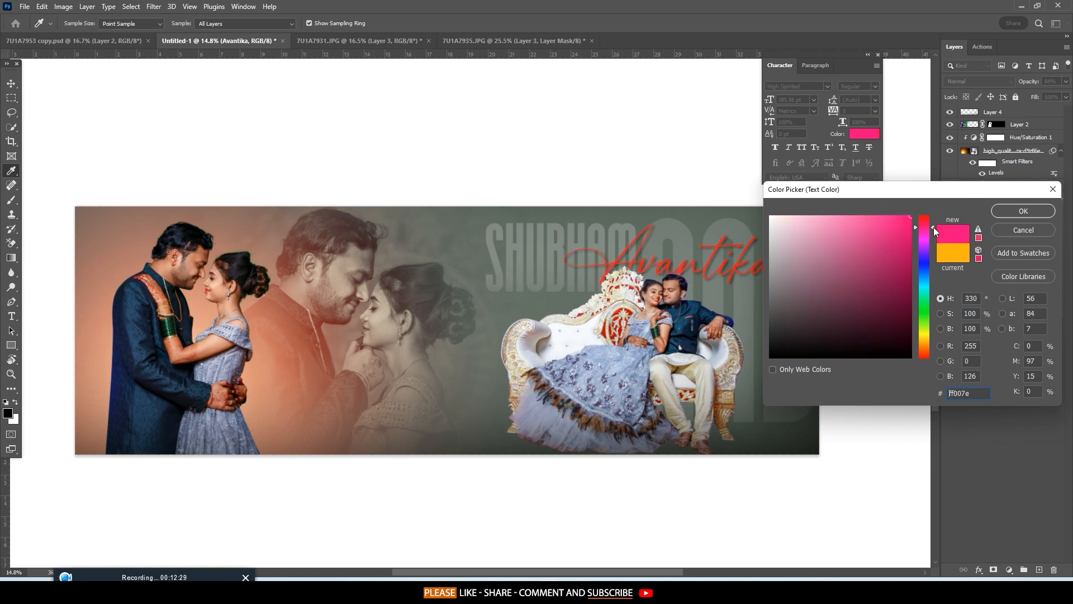
pyautogui.click(929, 221)
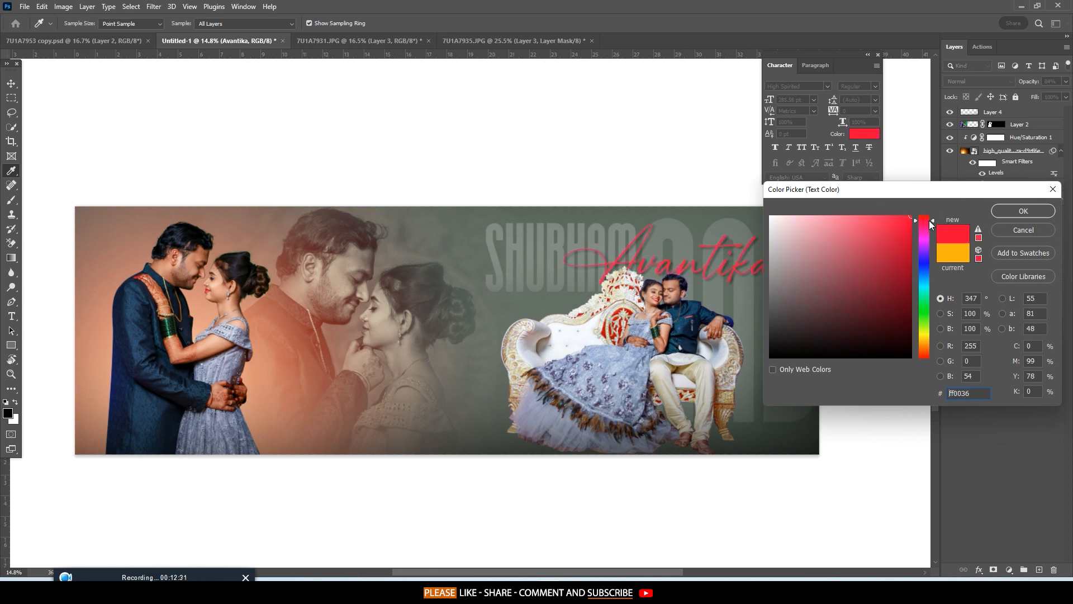
pyautogui.click(1017, 207)
pyautogui.press('v')
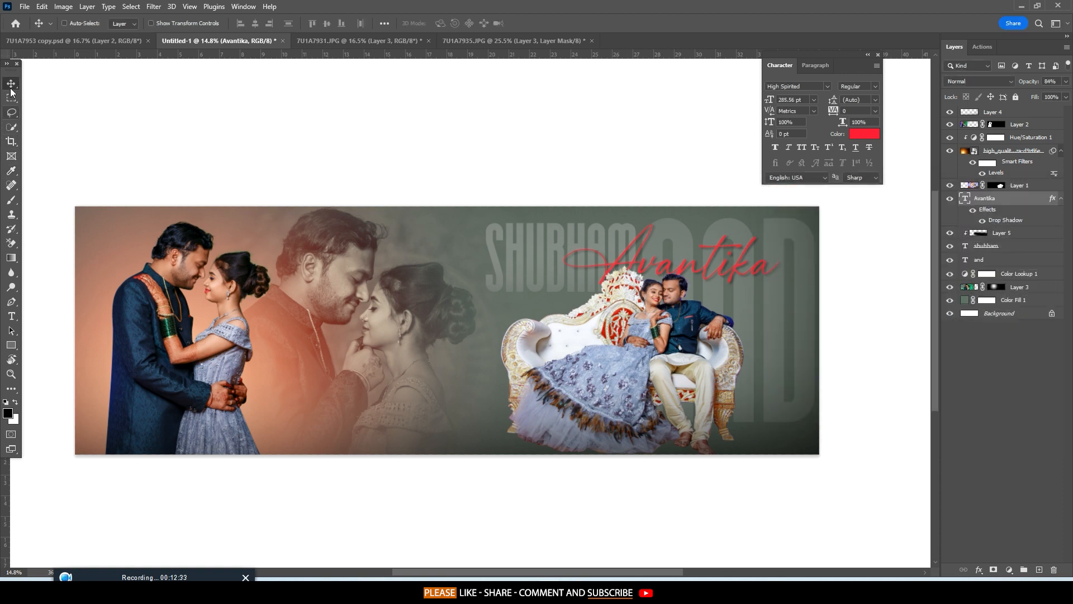
# Change the area surrounding the canvas from white to grey and collapse the character settings.
pyautogui.rightClick(317, 81)
pyautogui.click(394, 124)
pyautogui.scroll(-1, 394, 124)
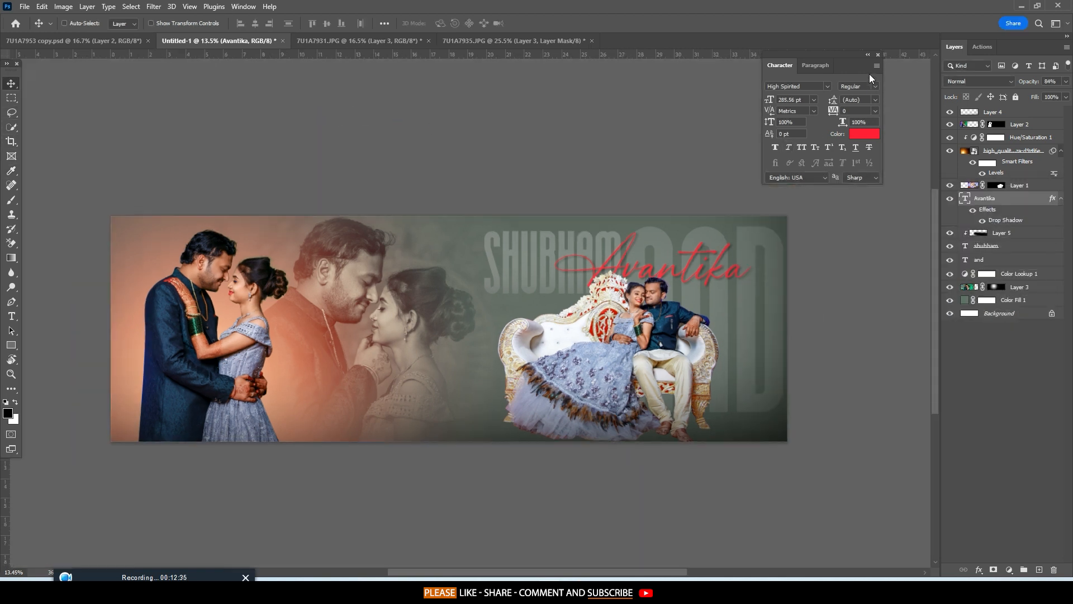
pyautogui.click(867, 54)
pyautogui.scroll(3, 757, 201)
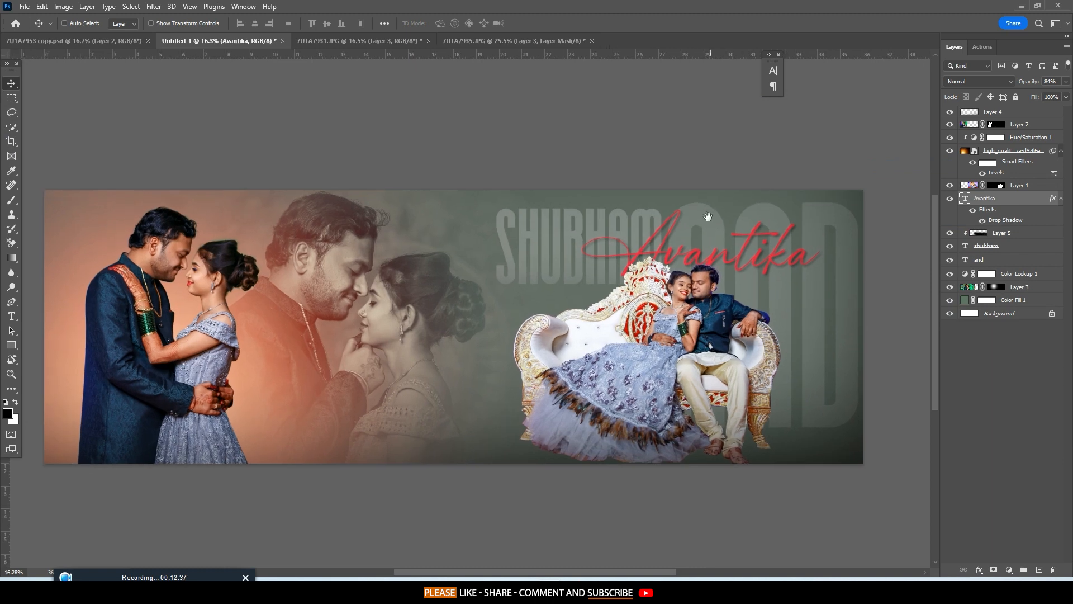
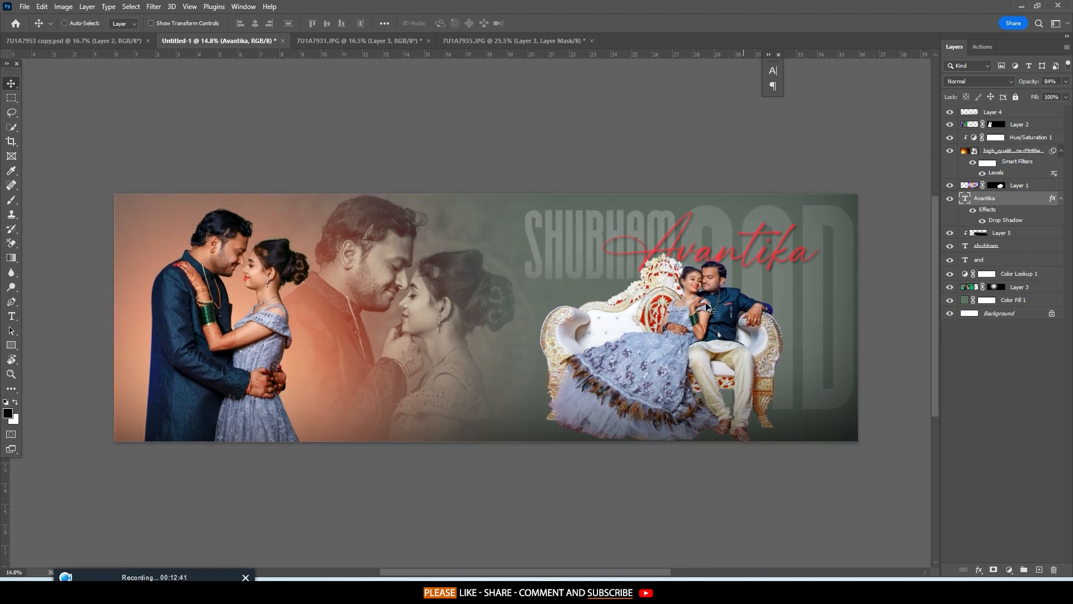
# Place the marbleskin.jpg texture from the TExure folder, rotated 90° and scaled to about 115%, over the spread's right half.
pyautogui.click(520, 591)
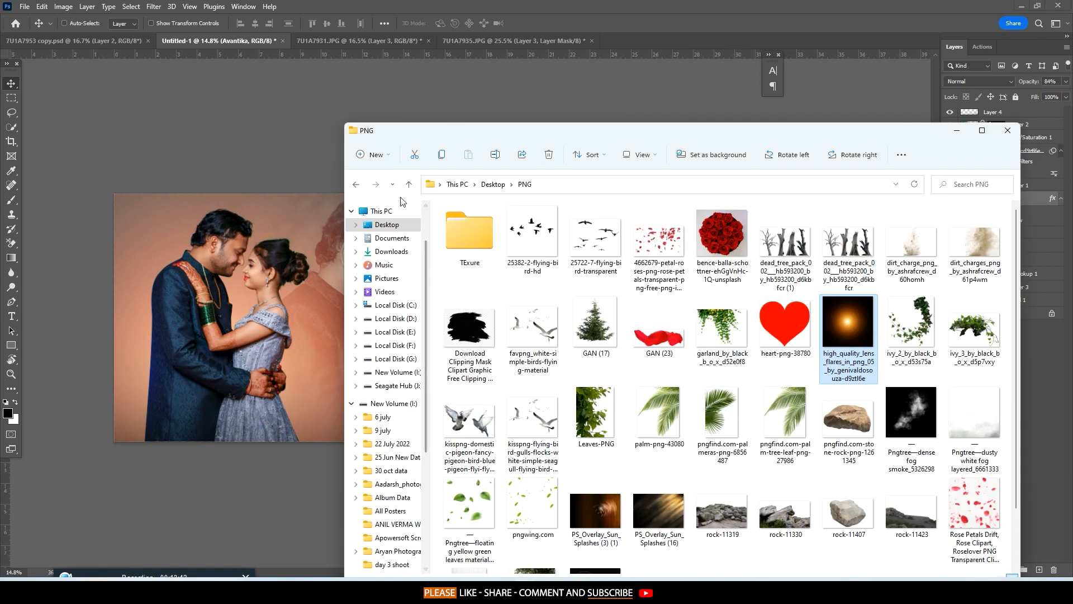
pyautogui.doubleClick(474, 232)
pyautogui.moveTo(907, 243); pyautogui.dragTo(910, 213)
pyautogui.moveTo(598, 237); pyautogui.dragTo(293, 272)
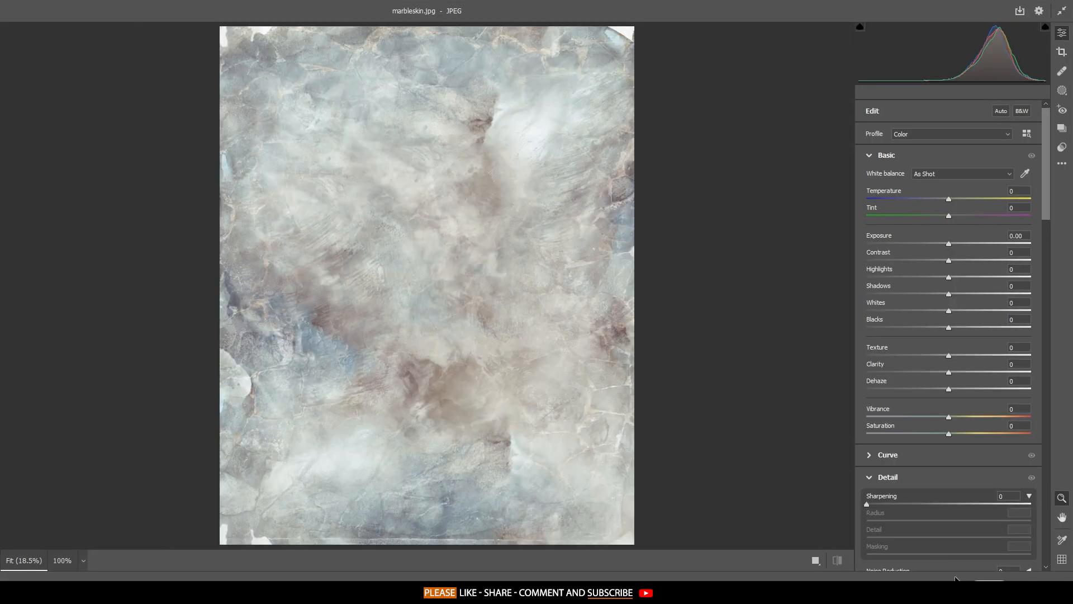
pyautogui.click(1032, 588)
pyautogui.moveTo(476, 148); pyautogui.dragTo(701, 321)
pyautogui.moveTo(602, 332); pyautogui.dragTo(767, 331)
pyautogui.moveTo(524, 316); pyautogui.dragTo(466, 316)
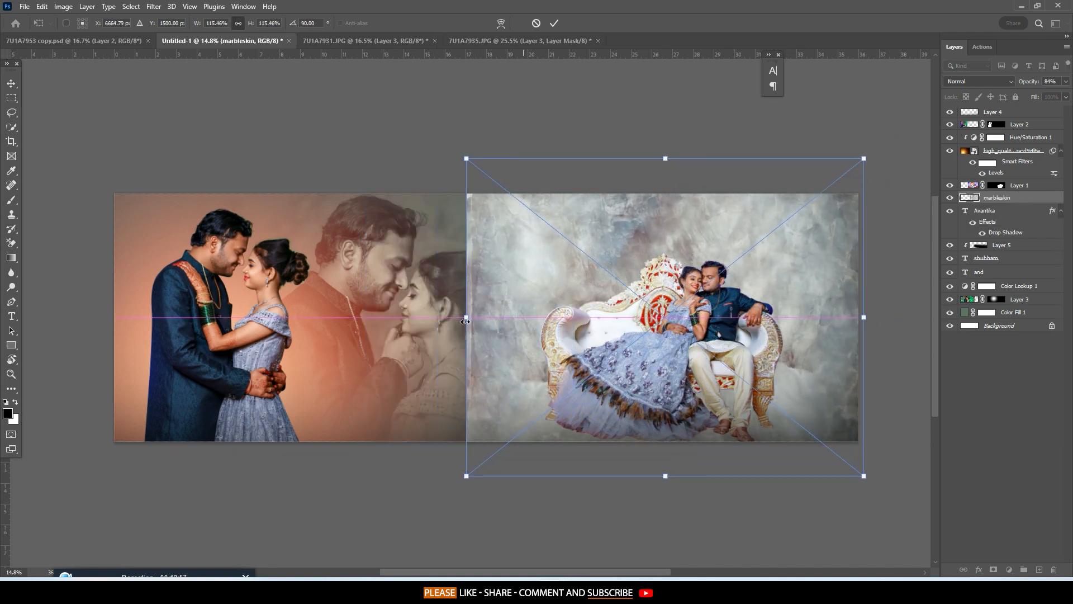
pyautogui.press('Return')
# Set the marbleskin texture layer's blend mode to Soft Light.
pyautogui.click(978, 81)
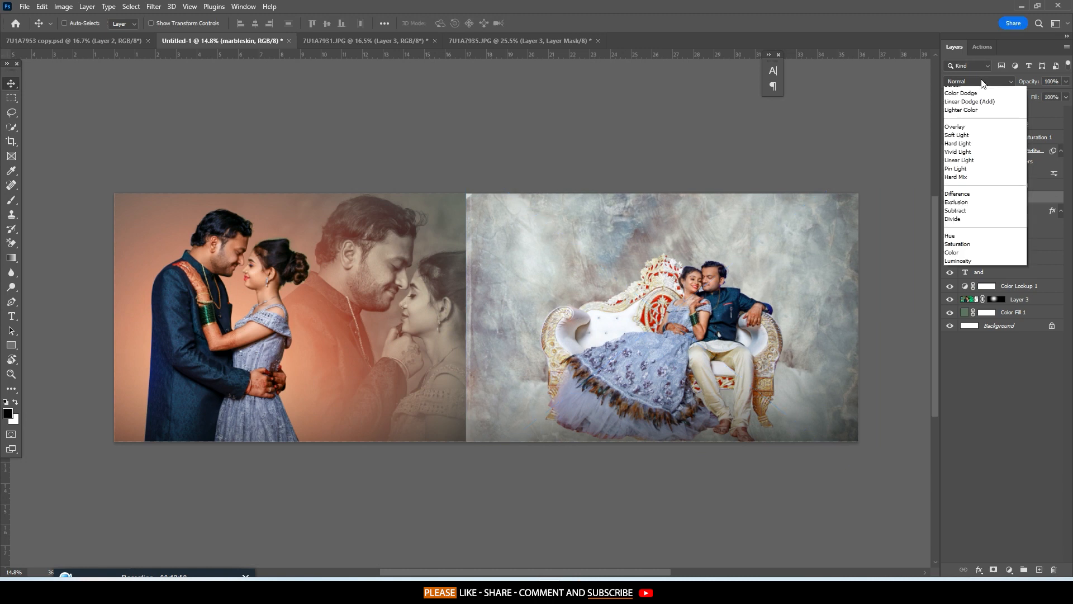
pyautogui.click(961, 223)
pyautogui.hotkey('ctrl', 't')
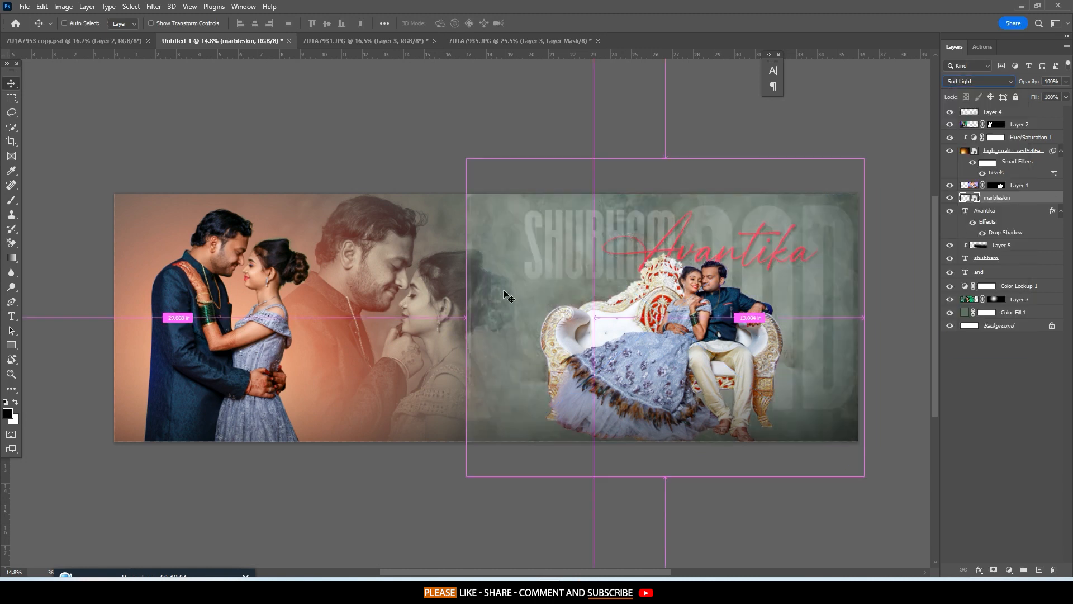
# Enlarge the marbleskin texture to about 118.5% and mask out its hard left edge with a large soft black brush.
pyautogui.moveTo(466, 327)
pyautogui.mouseDown()
pyautogui.moveTo(47, 329)
pyautogui.moveTo(509, 300)
pyautogui.moveTo(455, 309)
pyautogui.mouseUp()
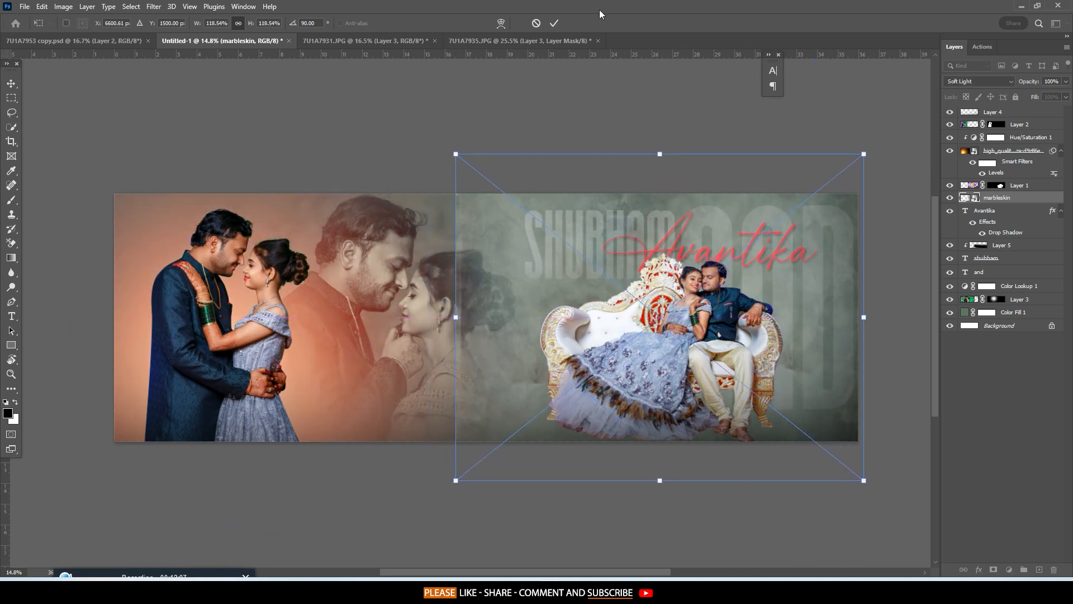
pyautogui.click(555, 23)
pyautogui.click(993, 569)
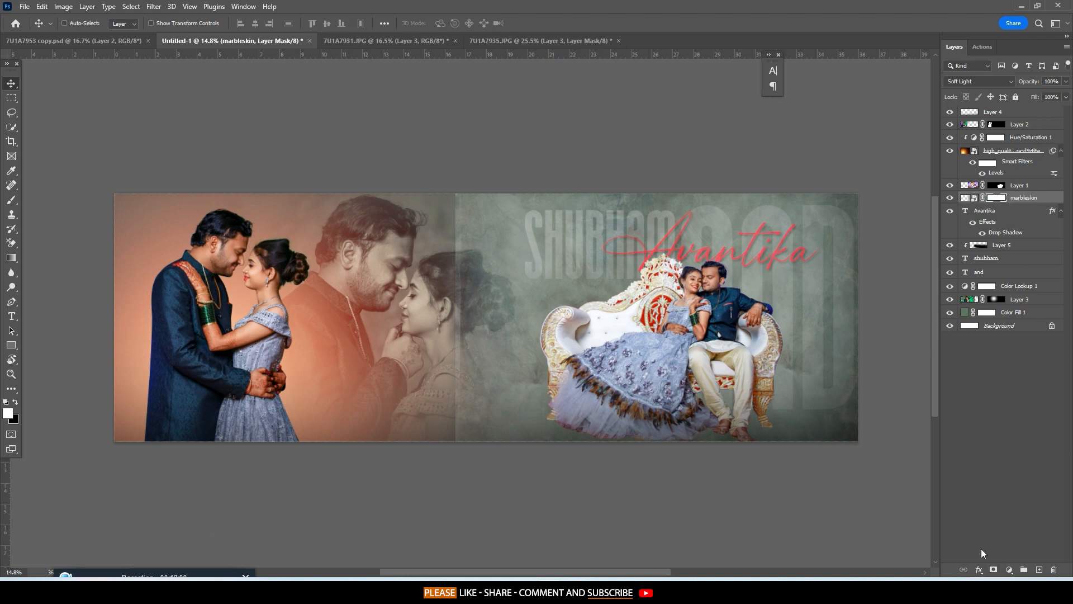
pyautogui.press('b')
pyautogui.press('x')
pyautogui.press('x')
pyautogui.moveTo(386, 195); pyautogui.dragTo(420, 447)
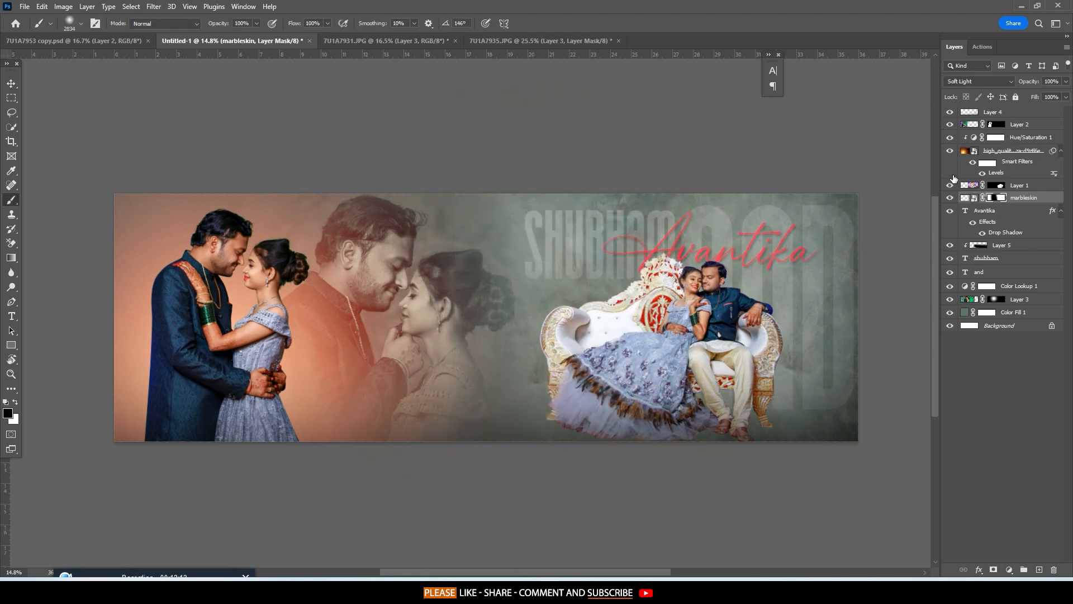
# Place a horizontally flipped duplicate of the marbleskin texture over the spread's left half and select its mask for brush blending.
pyautogui.hotkey('ctrl', 'j')
pyautogui.hotkey('ctrl', 't')
pyautogui.rightClick(703, 285)
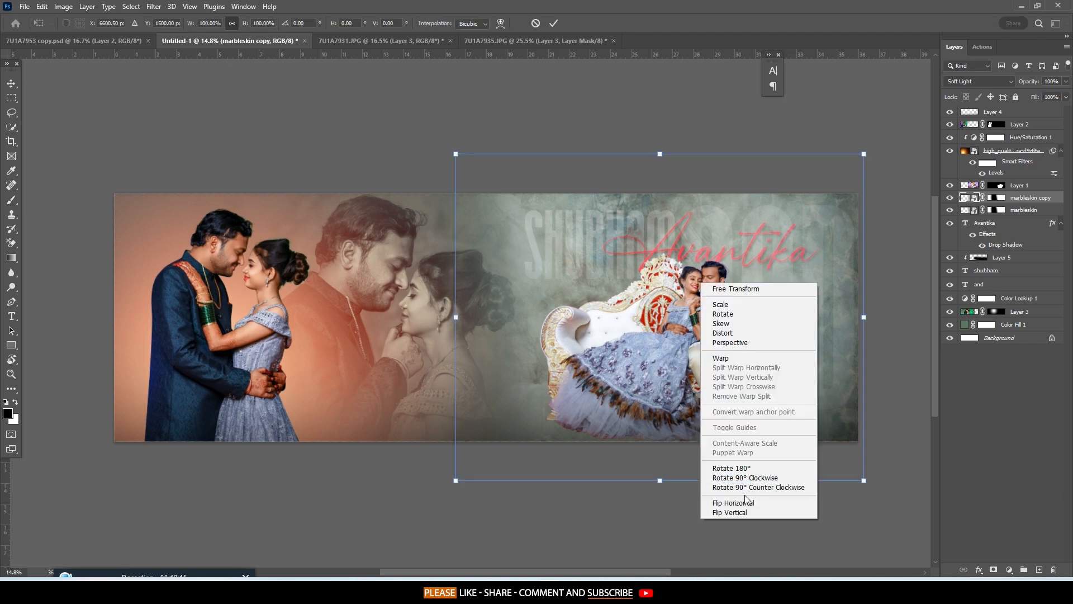
pyautogui.click(732, 502)
pyautogui.moveTo(619, 274); pyautogui.dragTo(269, 289)
pyautogui.moveTo(514, 317); pyautogui.dragTo(558, 317)
pyautogui.moveTo(580, 327); pyautogui.dragTo(626, 318)
pyautogui.hotkey('ctrl', 'z')
pyautogui.click(553, 23)
pyautogui.press('b')
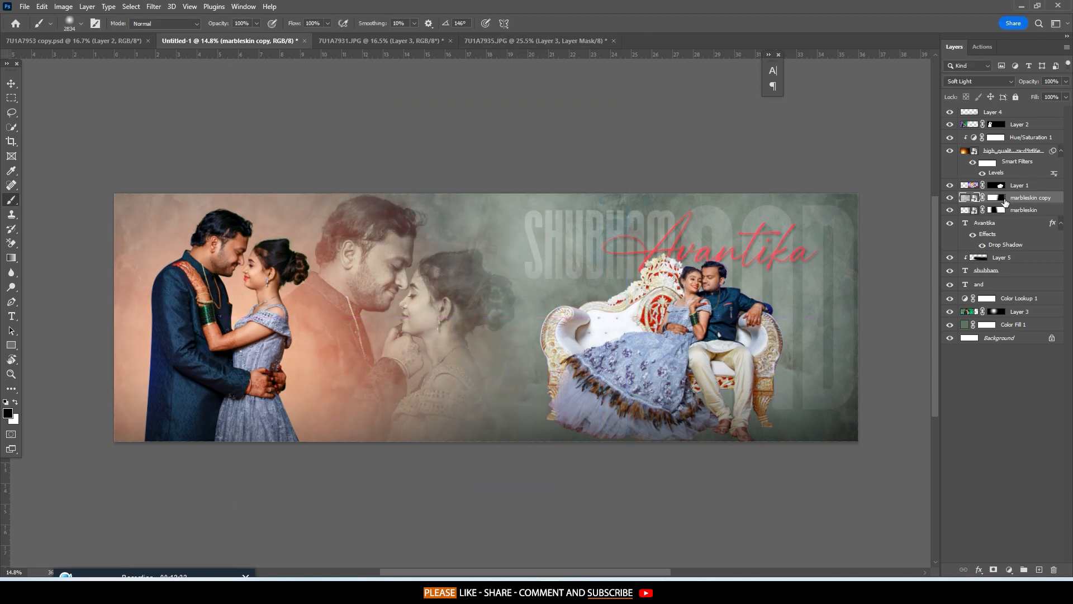
pyautogui.click(993, 197)
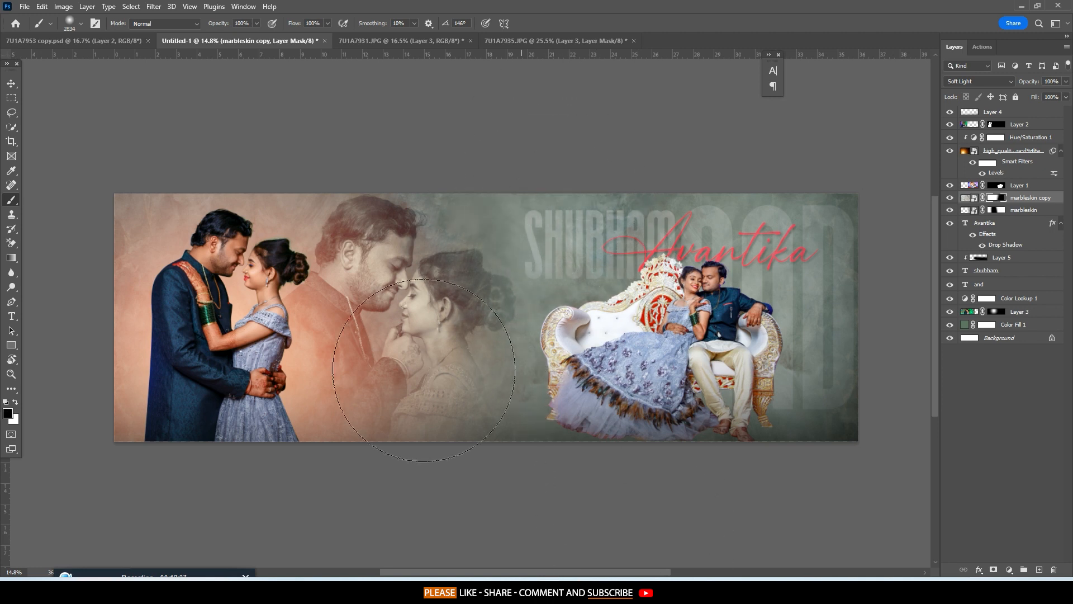
# Change the area surrounding the canvas to light gray.
pyautogui.click(9, 84)
pyautogui.rightClick(451, 113)
pyautogui.click(492, 145)
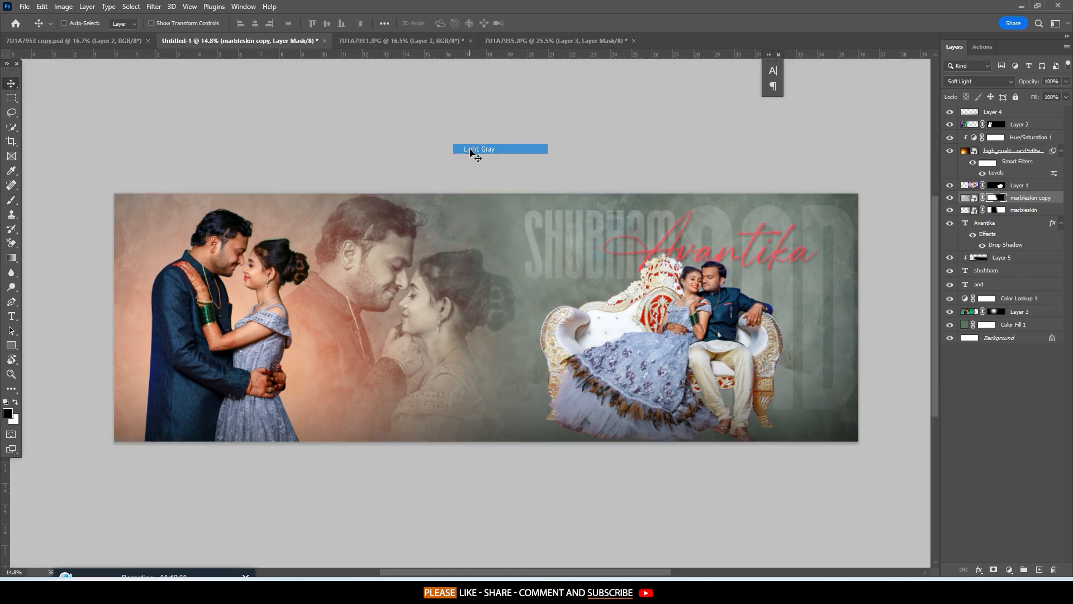
pyautogui.moveTo(601, 150); pyautogui.dragTo(594, 159)
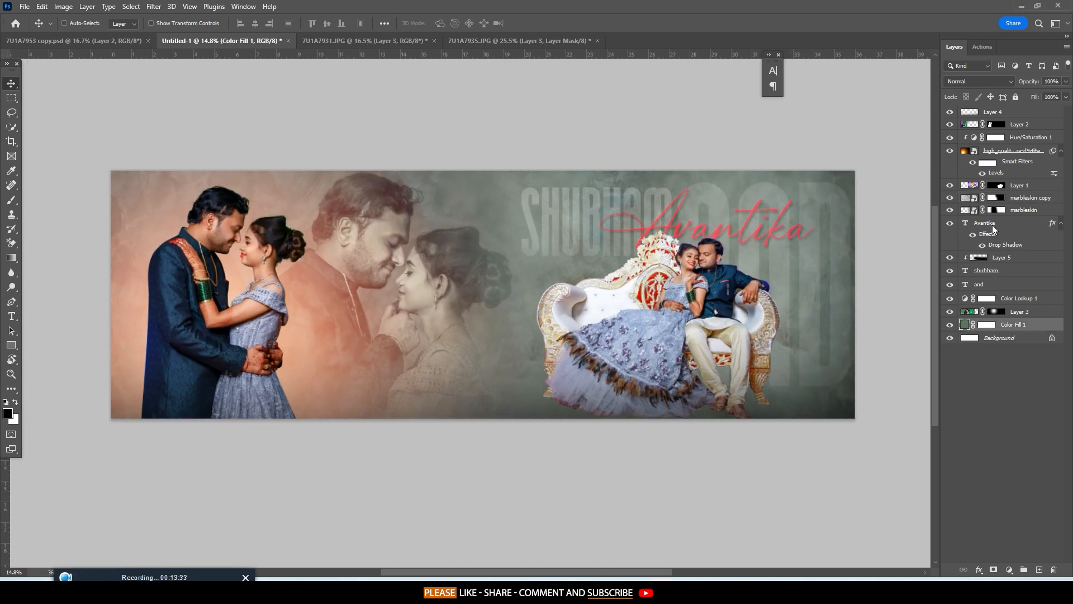
# Try to move the name text layers, the "and" text and the clipped Layer 5 above the marbleskin textures.
pyautogui.click(988, 233)
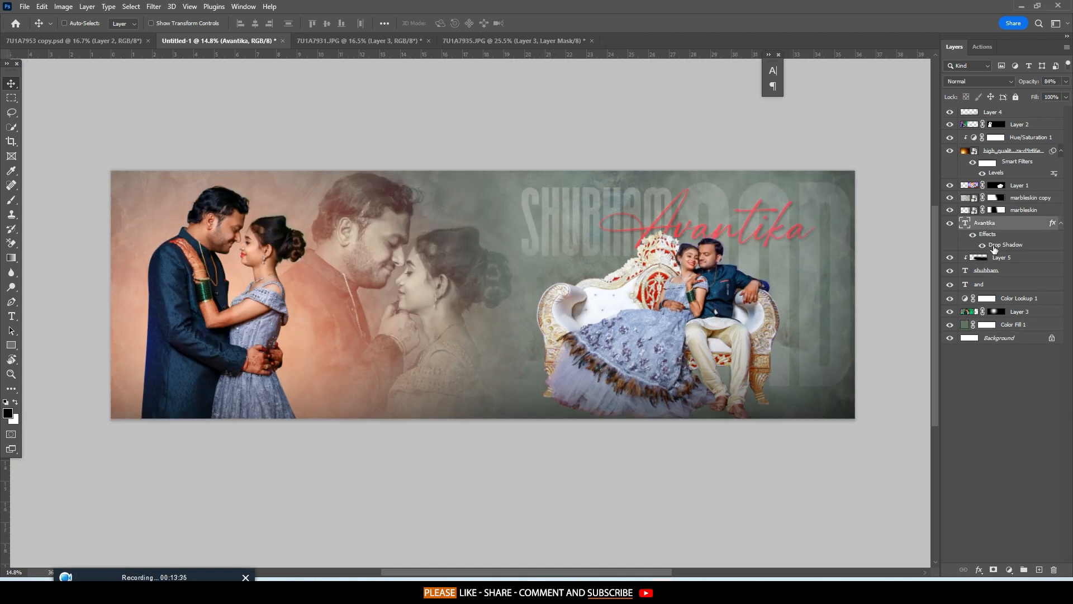
pyautogui.keyDown('shift'); pyautogui.click(980, 286); pyautogui.keyUp('shift')
pyautogui.moveTo(984, 282); pyautogui.dragTo(992, 195)
pyautogui.hotkey('ctrl', 'z')
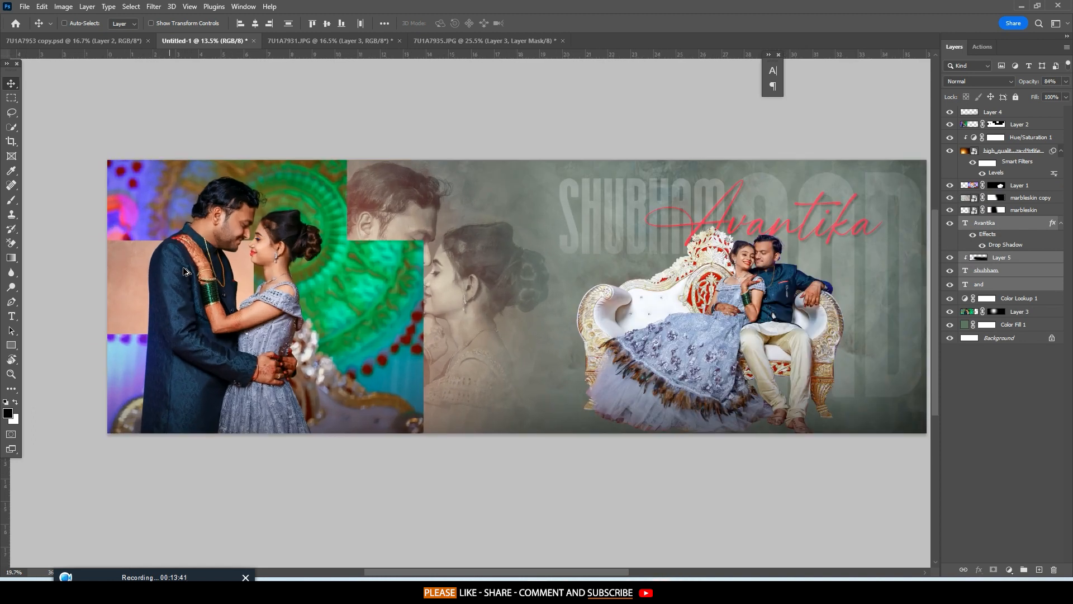
# Try enlarging Layer 2, the standing couple's photo, with Free Transform.
pyautogui.scroll(7, 180, 266)
pyautogui.scroll(-7, 223, 211)
pyautogui.scroll(4, 303, 208)
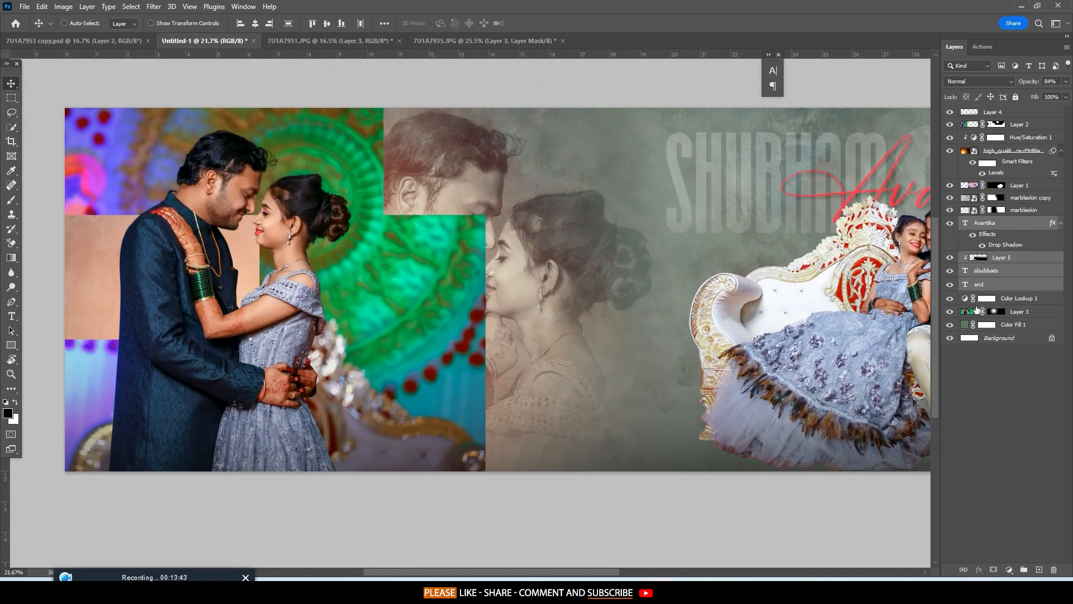
pyautogui.click(977, 311)
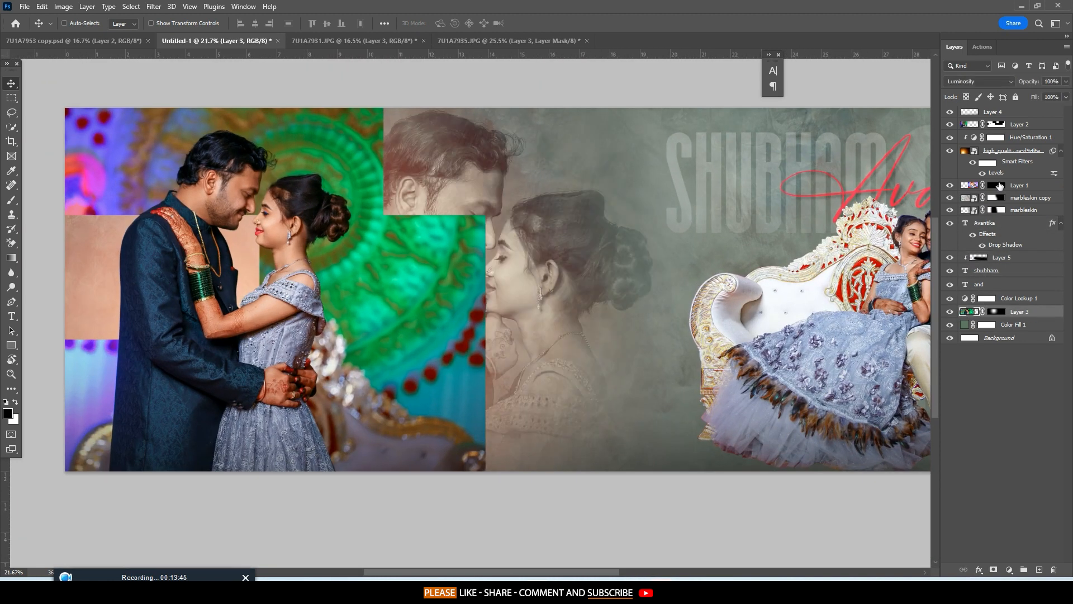
pyautogui.click(1027, 123)
pyautogui.hotkey('ctrl', 't')
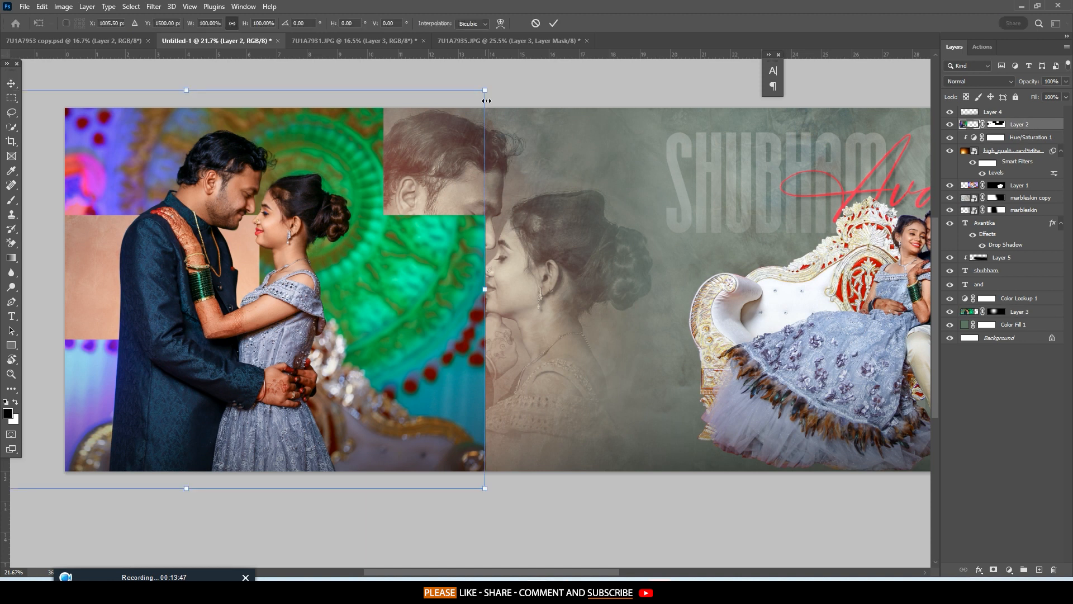
pyautogui.moveTo(485, 90); pyautogui.dragTo(513, 70)
pyautogui.hotkey('ctrl', 'z')
pyautogui.click(556, 25)
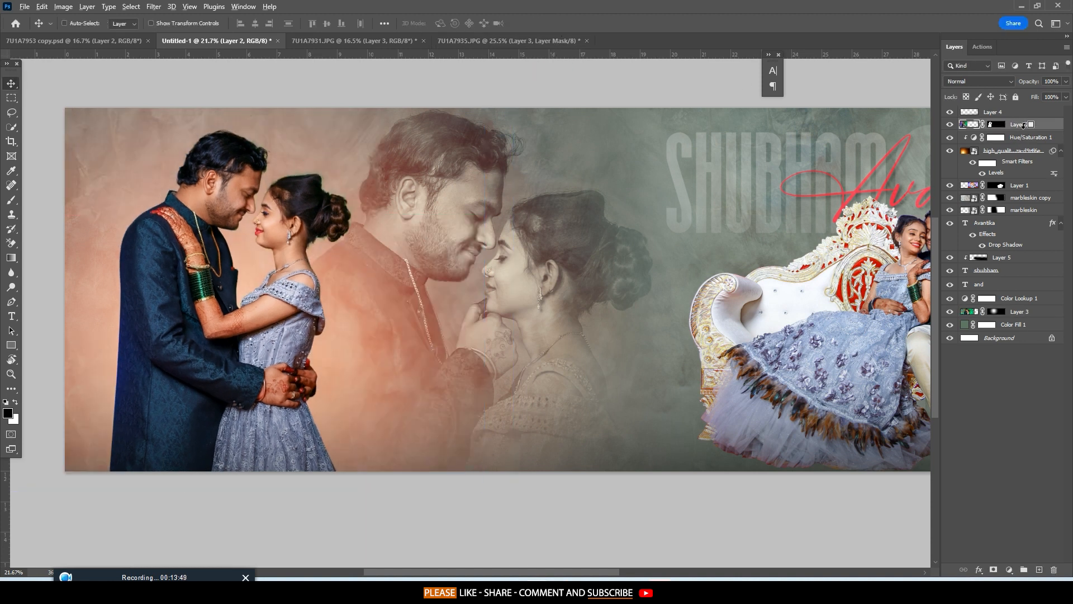
# Duplicate Layer 2 to just above the Background, hide the copy and reselect the original Layer 2.
pyautogui.moveTo(1023, 125); pyautogui.dragTo(996, 331)
pyautogui.click(950, 338)
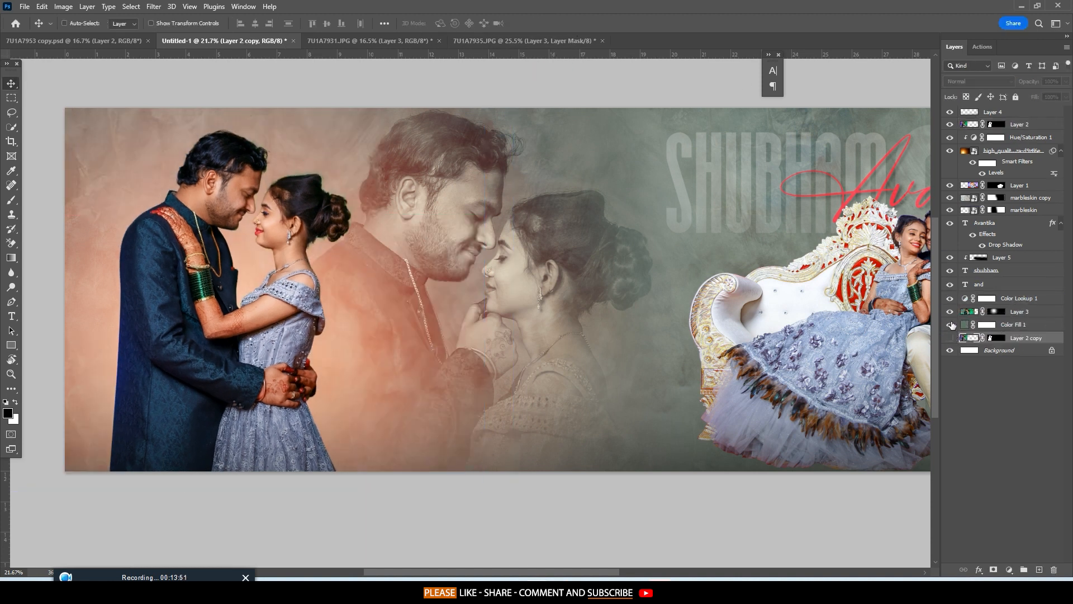
pyautogui.click(1018, 126)
pyautogui.scroll(-3, 671, 268)
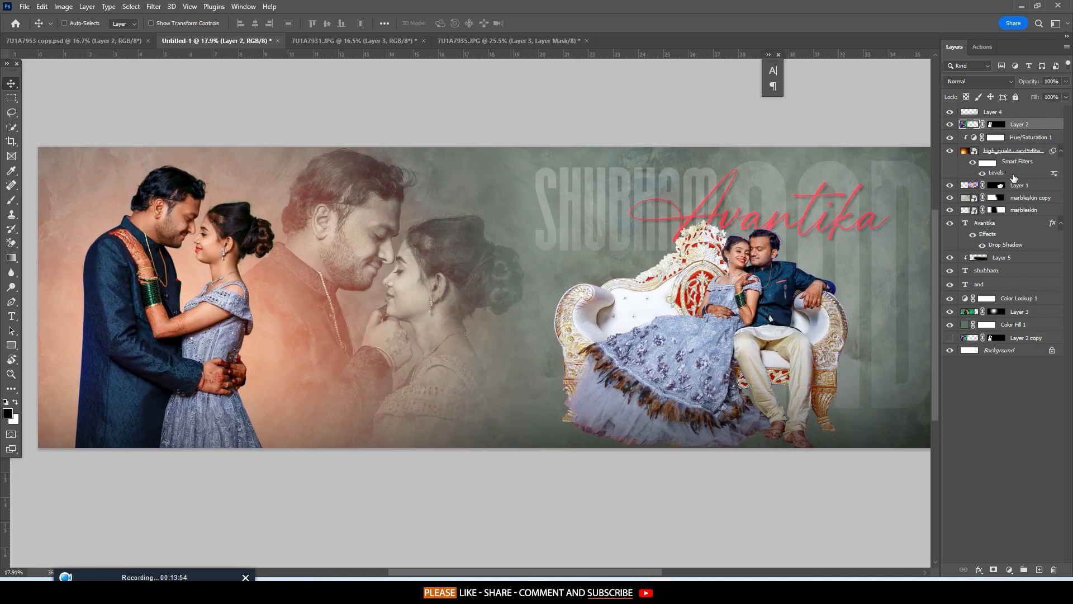
# Check the density and feather settings of Layer 2's mask, and close the floating mask properties and character settings.
pyautogui.doubleClick(996, 124)
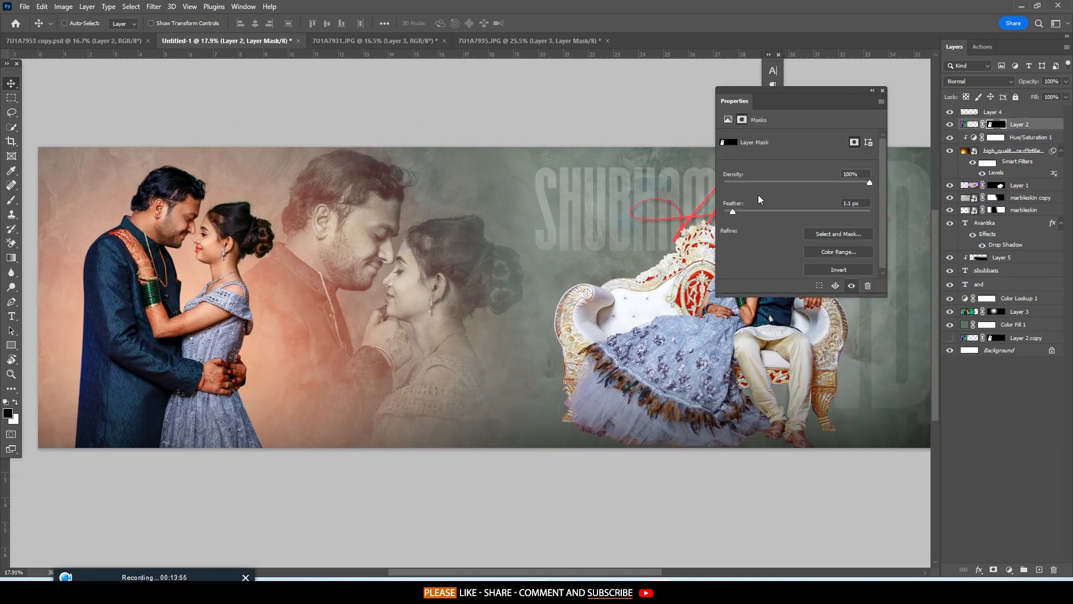
pyautogui.click(872, 91)
pyautogui.scroll(-2, 820, 162)
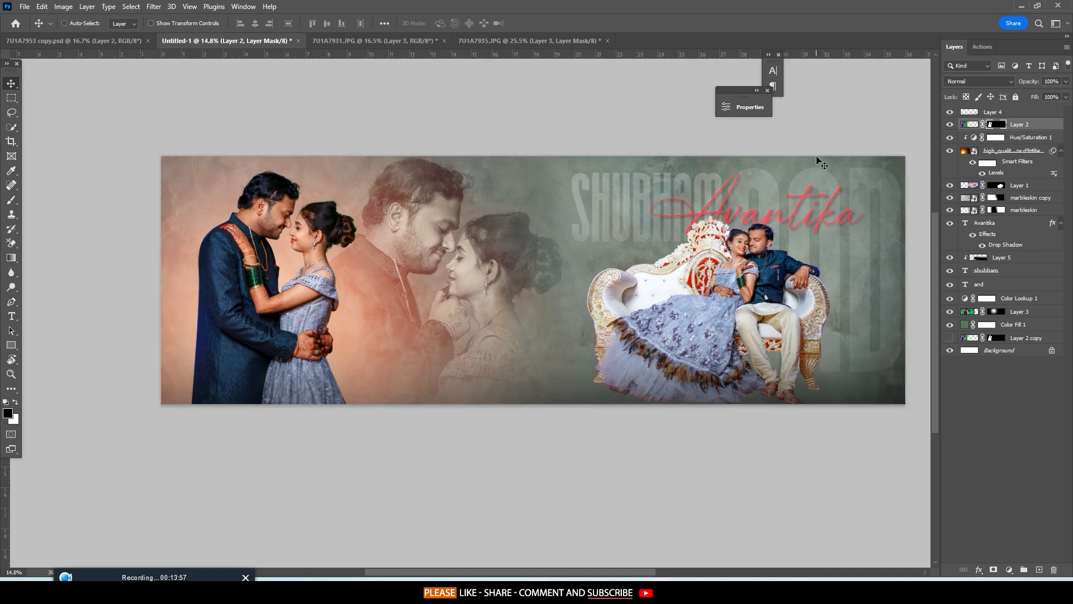
pyautogui.click(768, 90)
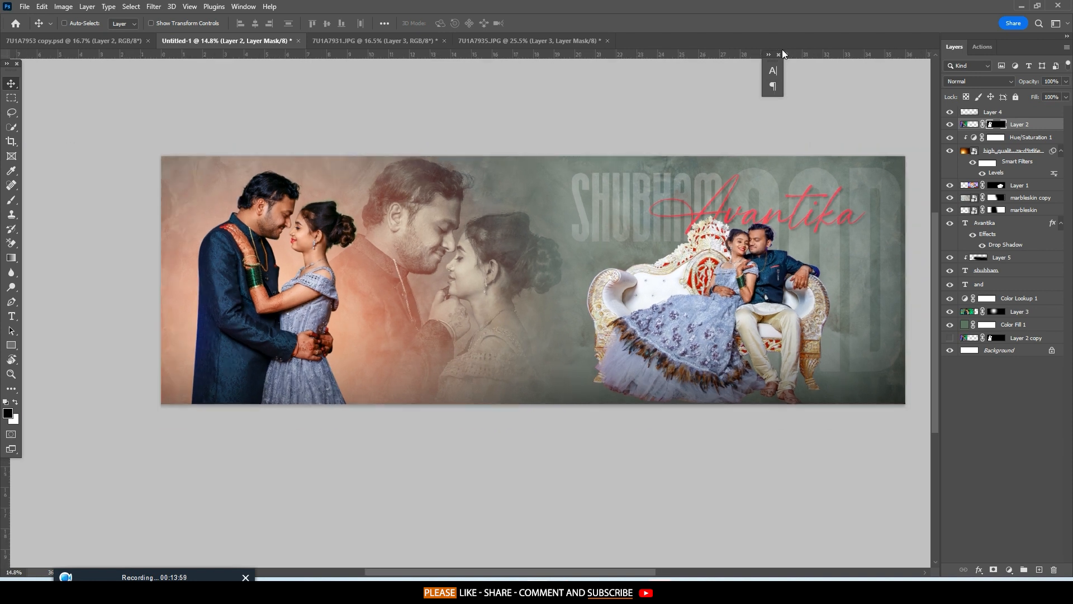
pyautogui.click(779, 55)
pyautogui.moveTo(921, 177); pyautogui.dragTo(897, 193)
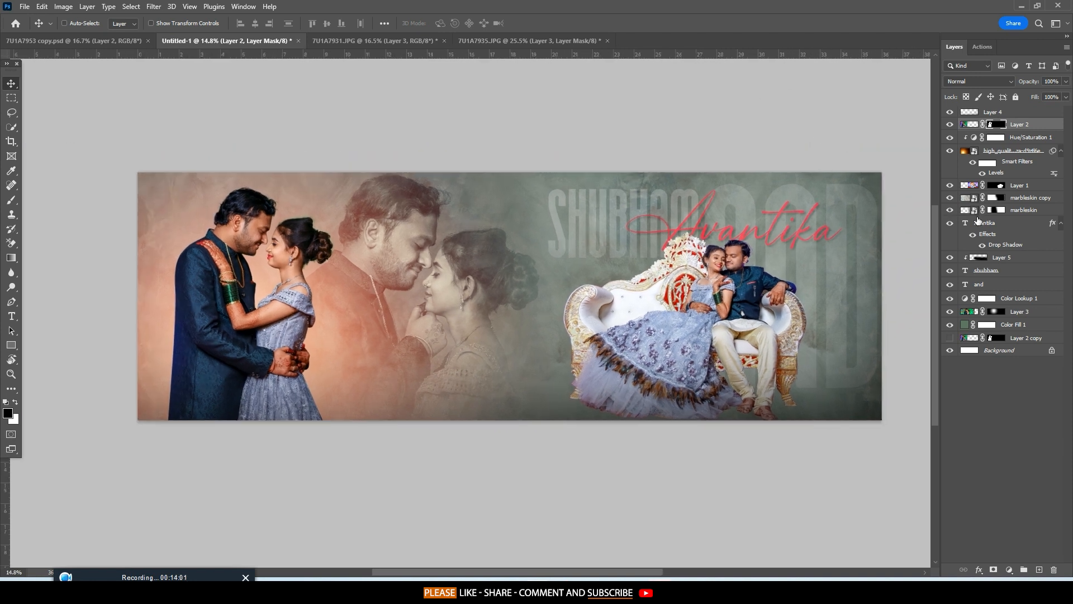
# Group the name and "and" text layers with the clipped Layer 5, and label the group red.
pyautogui.click(979, 223)
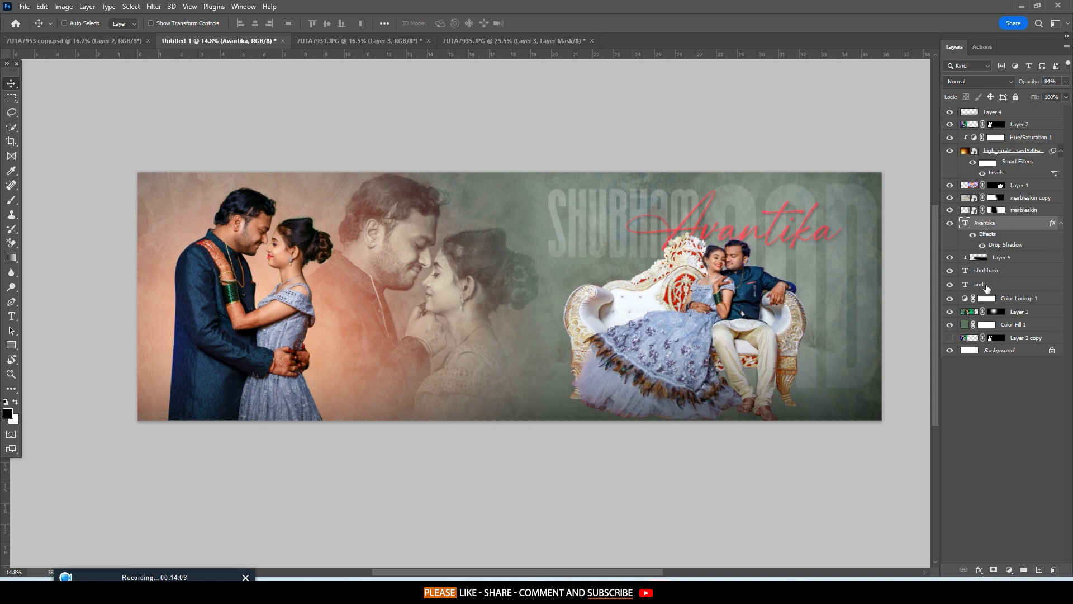
pyautogui.keyDown('shift'); pyautogui.click(986, 286); pyautogui.keyUp('shift')
pyautogui.hotkey('ctrl', 'g')
pyautogui.rightClick(956, 226)
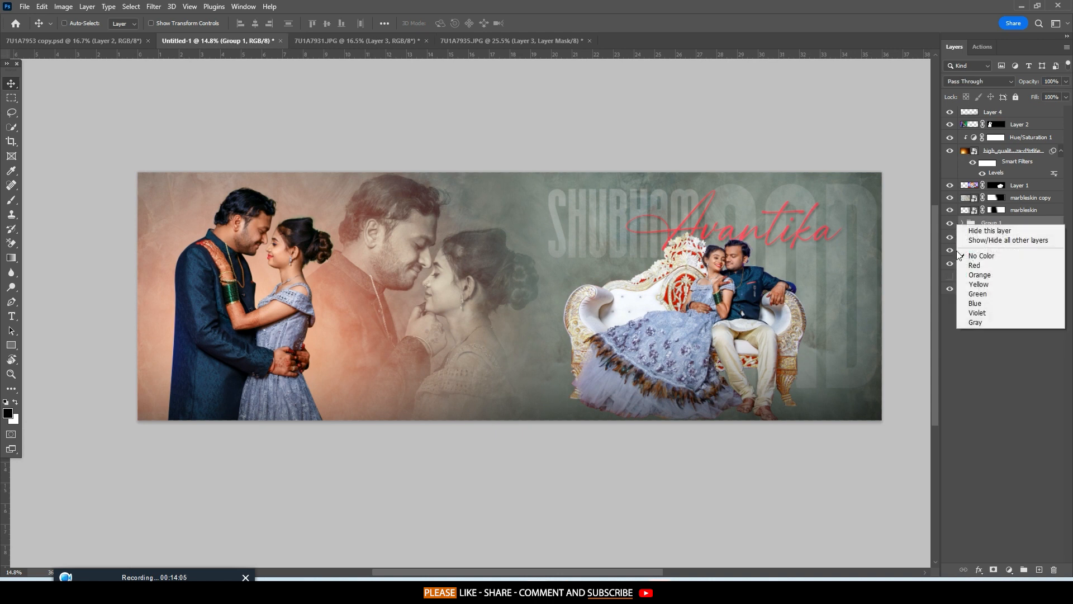
pyautogui.click(957, 269)
pyautogui.rightClick(951, 226)
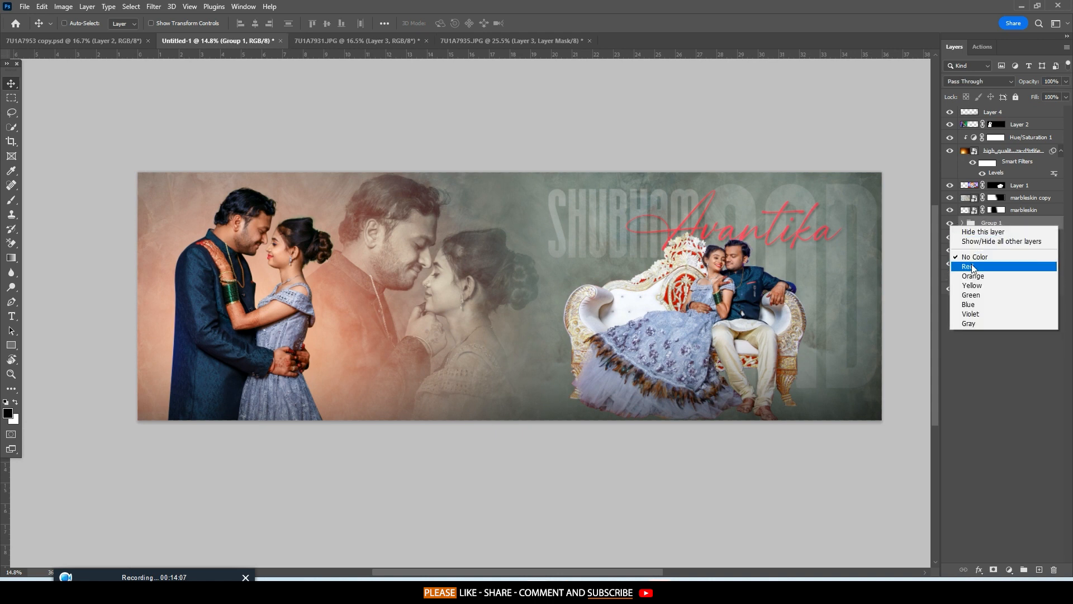
pyautogui.click(975, 266)
# Move the red group above both marbleskin textures and rename it TEXT.
pyautogui.moveTo(975, 230); pyautogui.dragTo(988, 207)
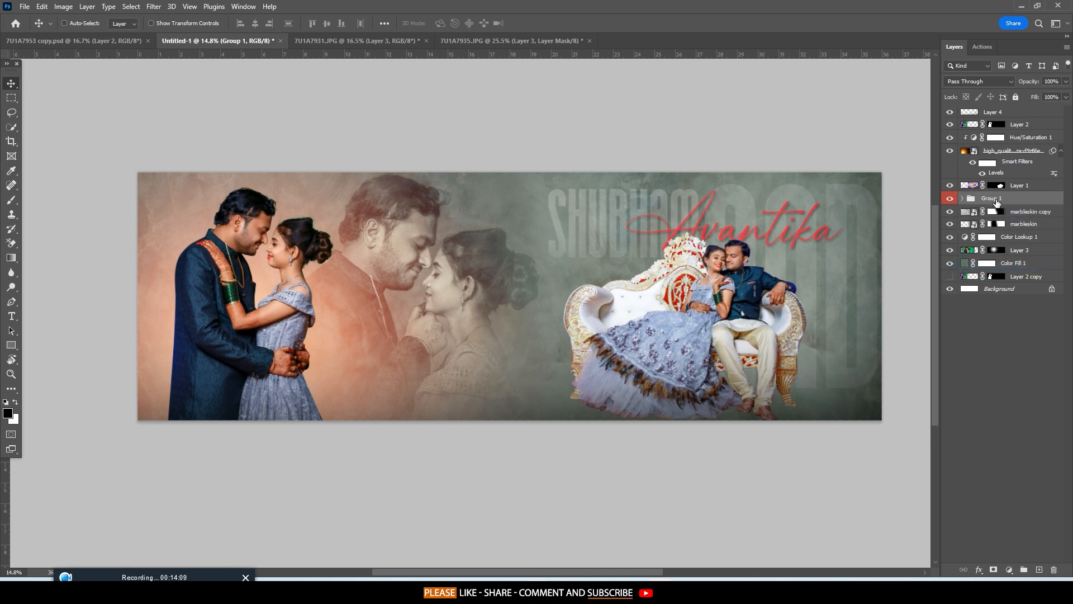
pyautogui.doubleClick(993, 198)
pyautogui.moveTo(744, 200); pyautogui.dragTo(724, 210)
# Change the area surrounding the canvas to dark gray.
pyautogui.rightClick(609, 106)
pyautogui.click(616, 132)
pyautogui.scroll(1, 618, 136)
pyautogui.moveTo(718, 171); pyautogui.dragTo(718, 167)
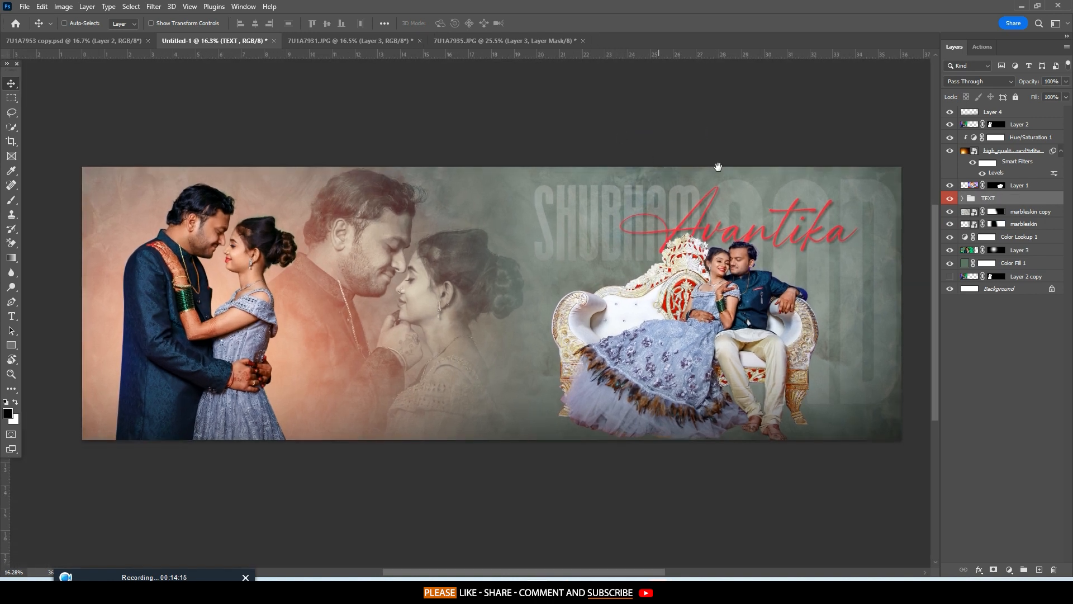
# Add a Levels adjustment clipped to Layer 1, the couple on the sofa, with its white output level lowered to about half.
pyautogui.click(1026, 126)
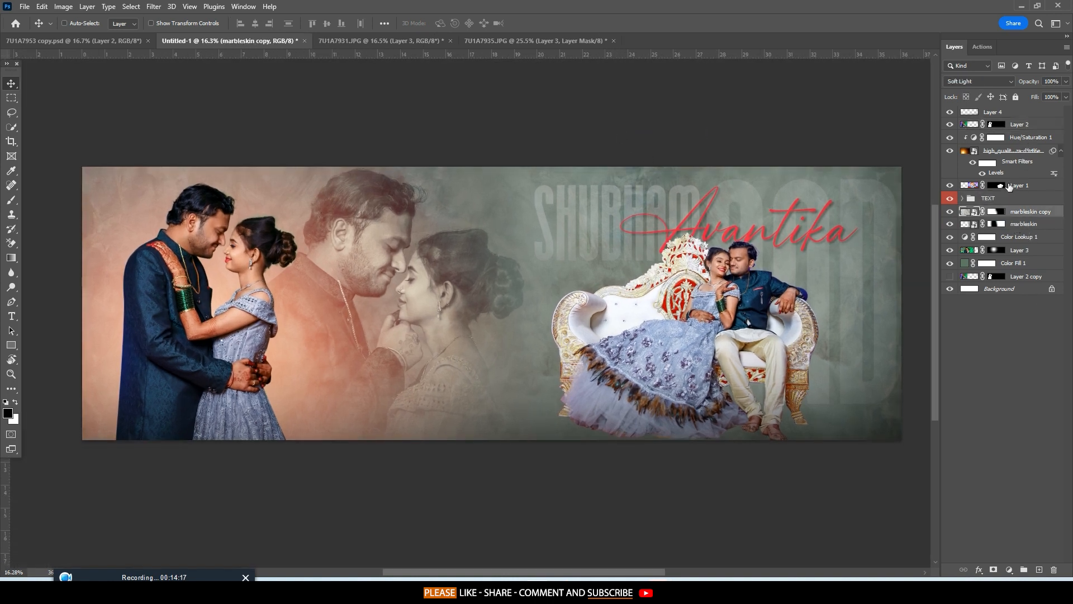
pyautogui.click(1013, 151)
pyautogui.click(1036, 188)
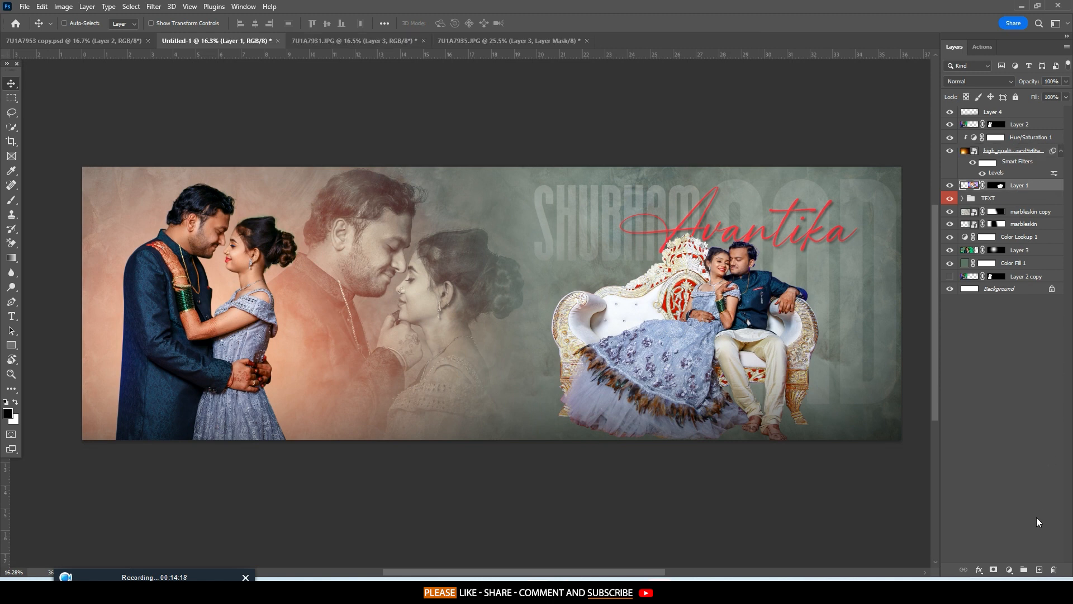
pyautogui.click(1009, 570)
pyautogui.click(1013, 420)
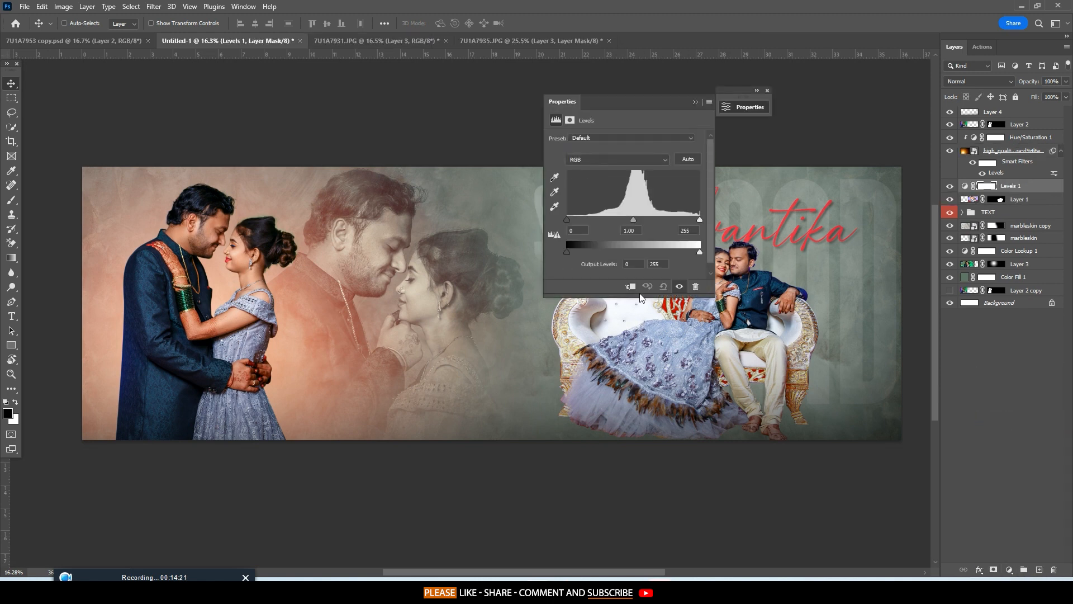
pyautogui.click(633, 286)
pyautogui.moveTo(699, 254); pyautogui.dragTo(635, 249)
pyautogui.click(695, 103)
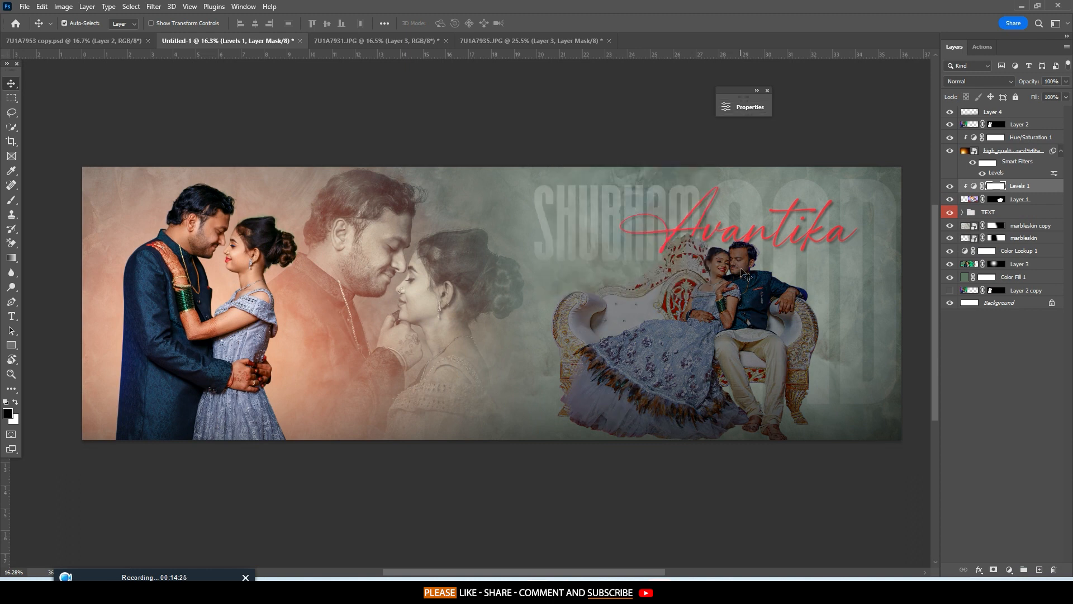
# Invert the Levels mask and brush the darkening back in along the lower gown and sofa, erasing the excess above with black.
pyautogui.hotkey('ctrl', 'i')
pyautogui.press('b')
pyautogui.moveTo(719, 392)
pyautogui.mouseDown()
pyautogui.moveTo(660, 307)
pyautogui.moveTo(604, 305)
pyautogui.mouseUp()
pyautogui.press('x')
pyautogui.moveTo(408, 335)
pyautogui.mouseDown()
pyautogui.moveTo(721, 357)
pyautogui.moveTo(428, 384)
pyautogui.mouseUp()
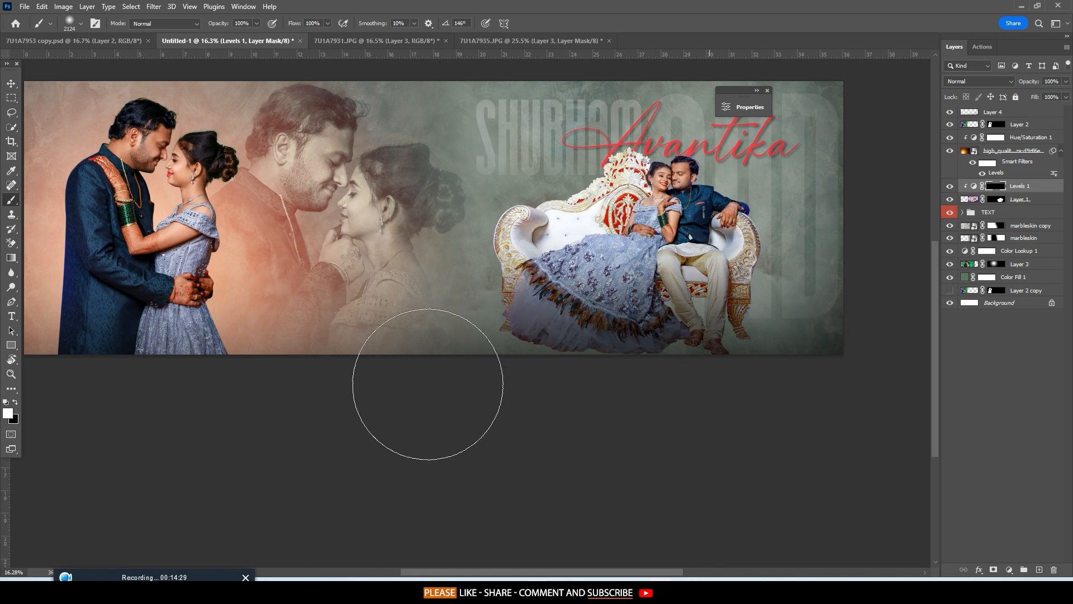
pyautogui.moveTo(842, 318); pyautogui.dragTo(835, 407)
pyautogui.moveTo(807, 374); pyautogui.dragTo(771, 369)
pyautogui.moveTo(795, 342); pyautogui.dragTo(802, 425)
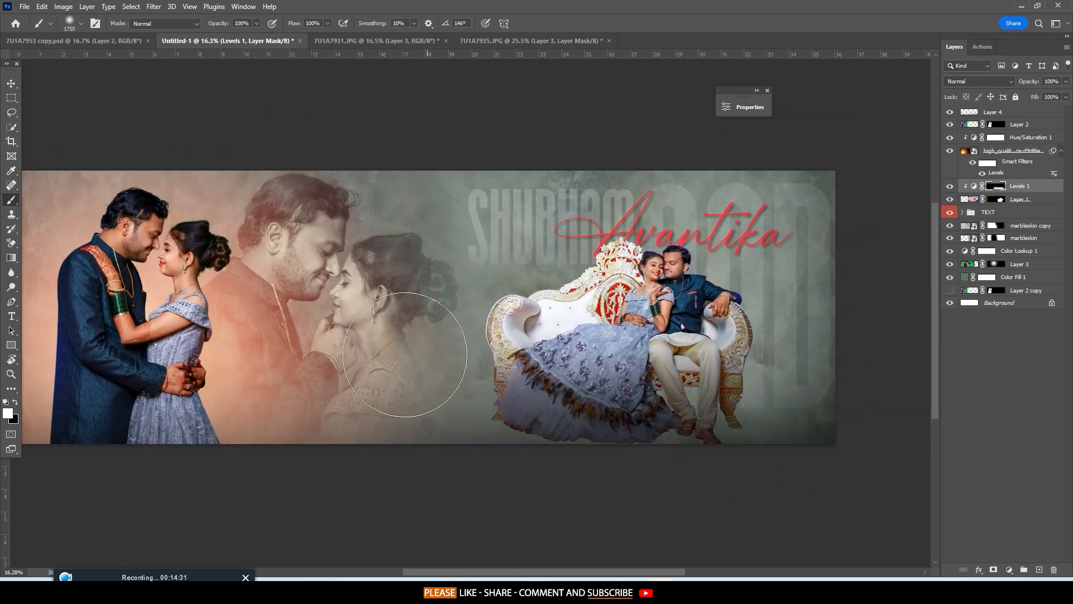
pyautogui.moveTo(434, 342); pyautogui.dragTo(471, 454)
pyautogui.moveTo(538, 373); pyautogui.dragTo(526, 373)
pyautogui.moveTo(637, 397); pyautogui.dragTo(628, 431)
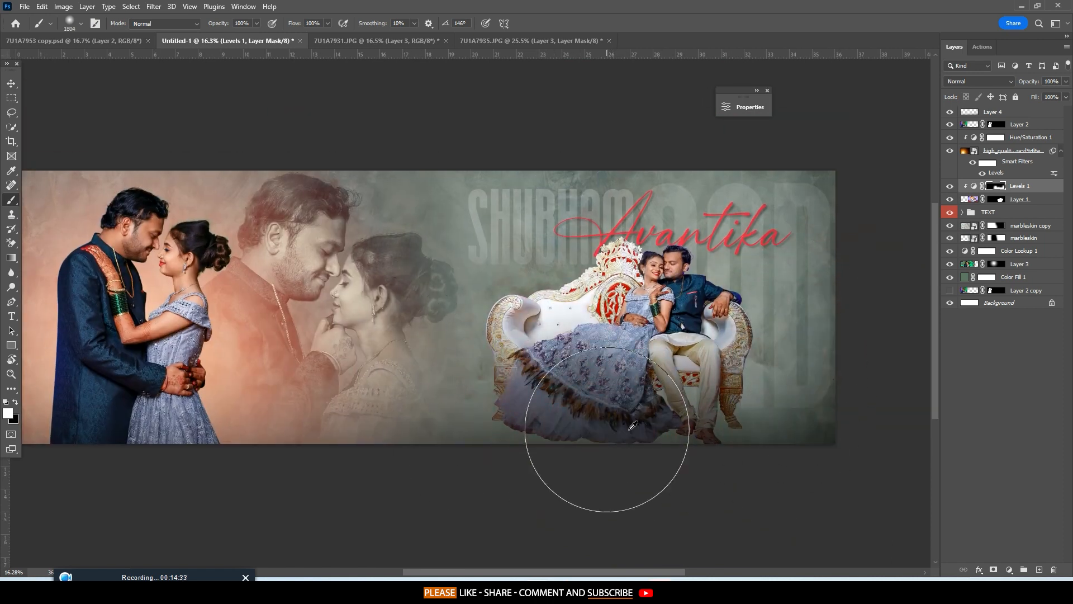
pyautogui.press('x')
pyautogui.moveTo(614, 332); pyautogui.dragTo(668, 339)
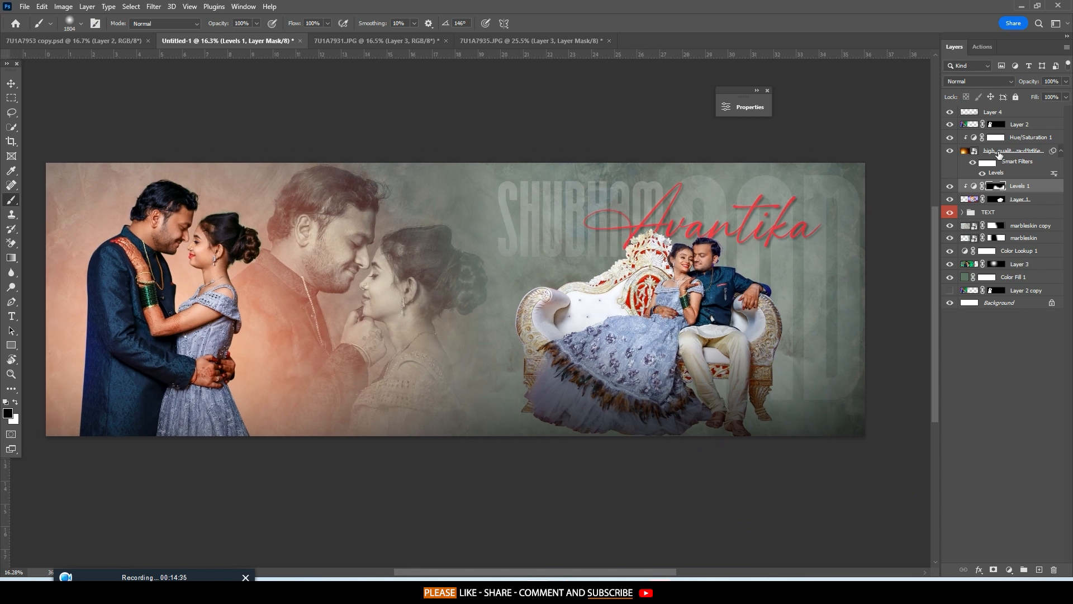
# Add a new layer above Layer 4 and draw a black gradient fading upward from the spread's bottom edge.
pyautogui.click(1013, 125)
pyautogui.click(1014, 114)
pyautogui.click(1047, 572)
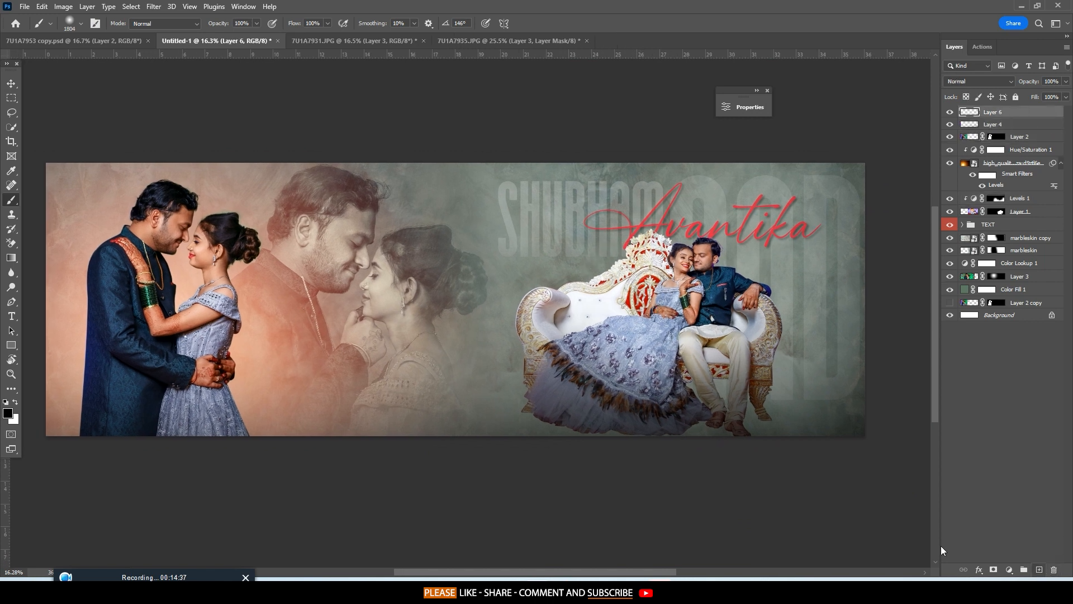
pyautogui.moveTo(568, 462); pyautogui.dragTo(618, 447)
pyautogui.press('g')
pyautogui.moveTo(500, 422); pyautogui.dragTo(516, 342)
# Stretch the black bottom gradient on Layer 6 to about 180% height and 101% width, positioned over the spread's lower part.
pyautogui.hotkey('ctrl', 't')
pyautogui.moveTo(505, 422); pyautogui.dragTo(515, 395)
pyautogui.moveTo(511, 322); pyautogui.dragTo(510, 292)
pyautogui.moveTo(550, 330)
pyautogui.mouseDown()
pyautogui.moveTo(531, 336)
pyautogui.moveTo(544, 341)
pyautogui.mouseUp()
pyautogui.moveTo(95, 374); pyautogui.dragTo(86, 374)
pyautogui.moveTo(243, 367); pyautogui.dragTo(243, 365)
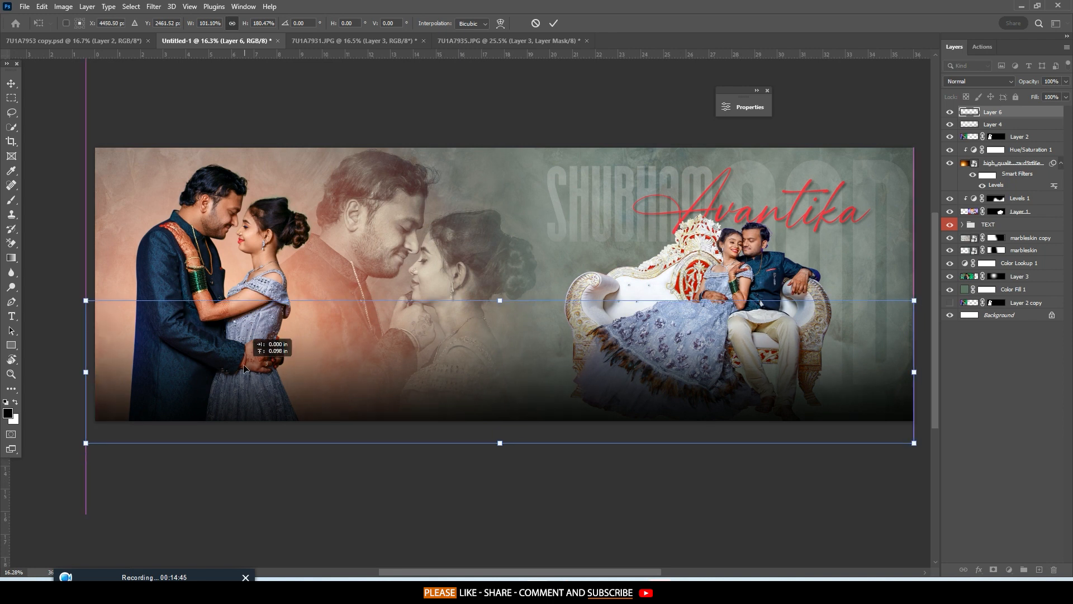
pyautogui.click(553, 23)
pyautogui.click(11, 82)
pyautogui.moveTo(556, 273); pyautogui.dragTo(523, 286)
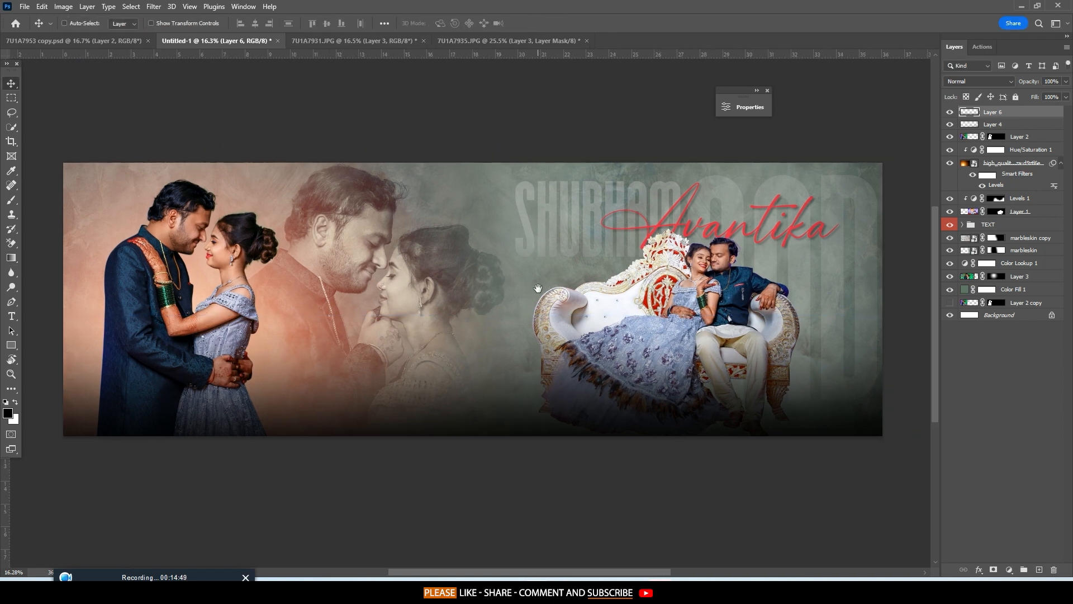
# Change the area surrounding the canvas to the custom color and close the floating Properties panel.
pyautogui.scroll(-1, 533, 275)
pyautogui.rightClick(570, 146)
pyautogui.click(573, 199)
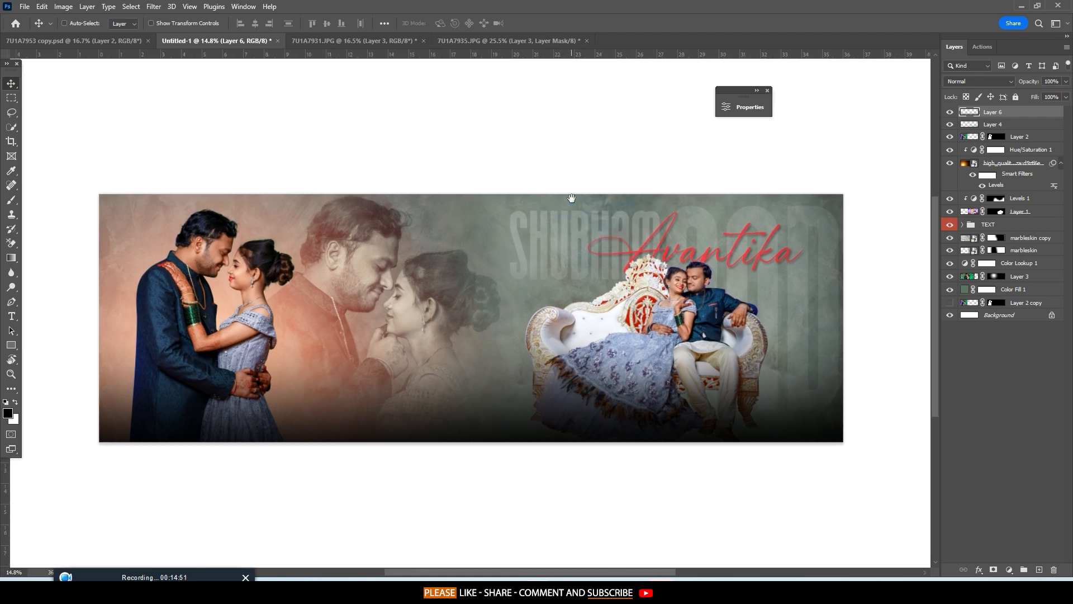
pyautogui.click(767, 90)
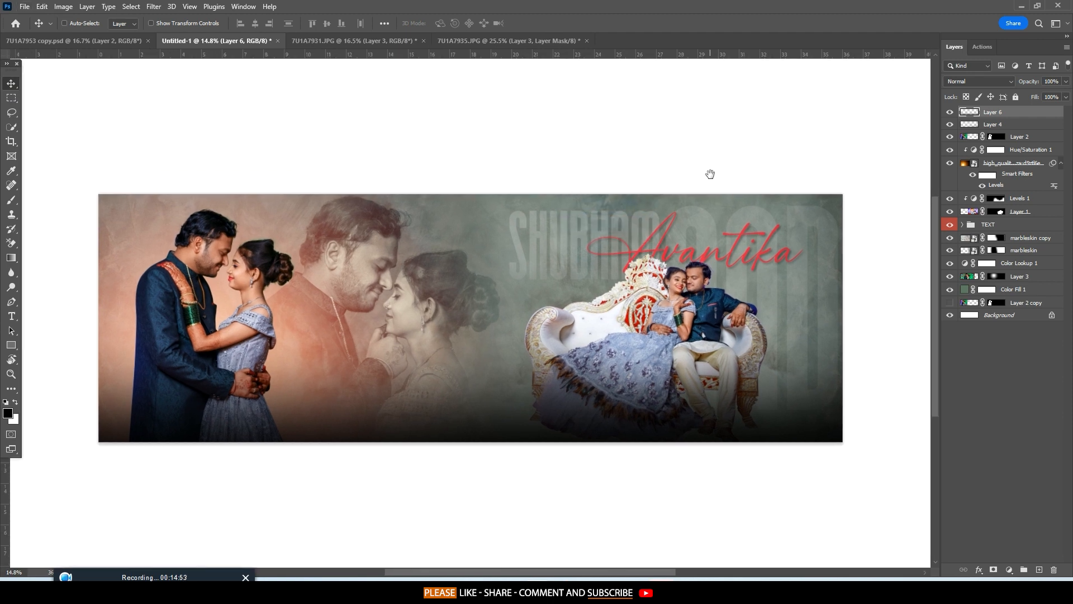
pyautogui.moveTo(710, 174); pyautogui.dragTo(707, 171)
pyautogui.rightClick(901, 148)
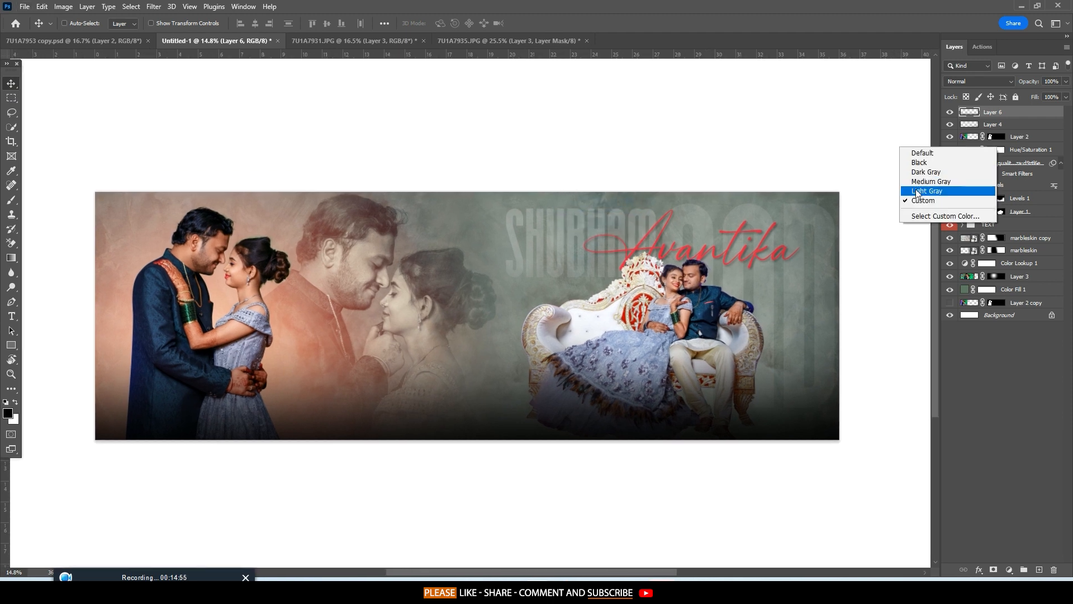
pyautogui.click(721, 127)
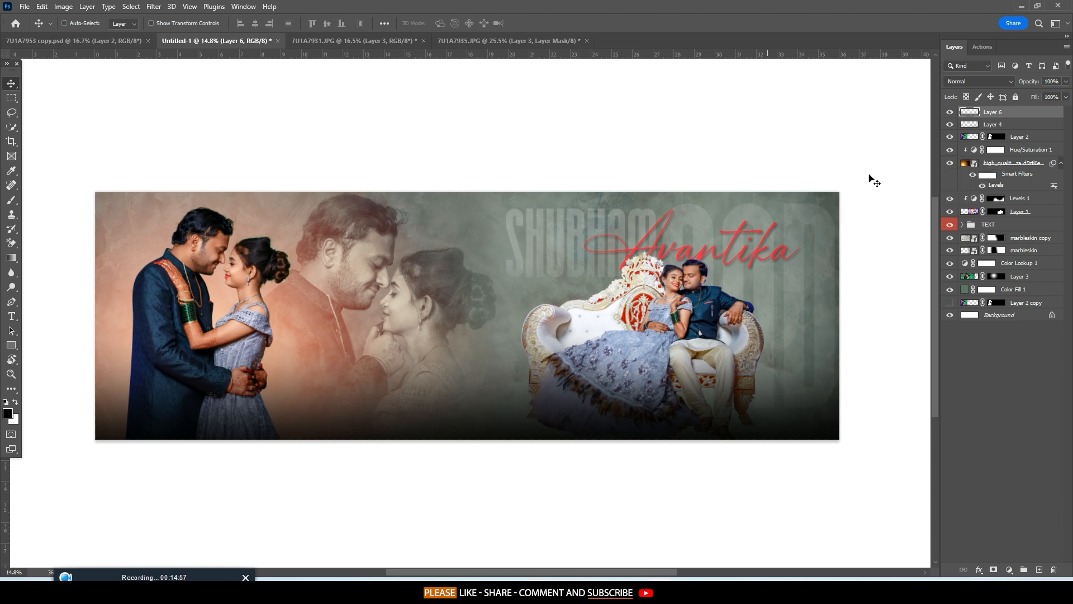
# Duplicate the lens flare onto the sofa couple and move the copy above the Hue/Saturation 1 adjustment, keeping that adjustment clipped to the original flare.
pyautogui.click(982, 175)
pyautogui.moveTo(395, 265); pyautogui.dragTo(730, 332)
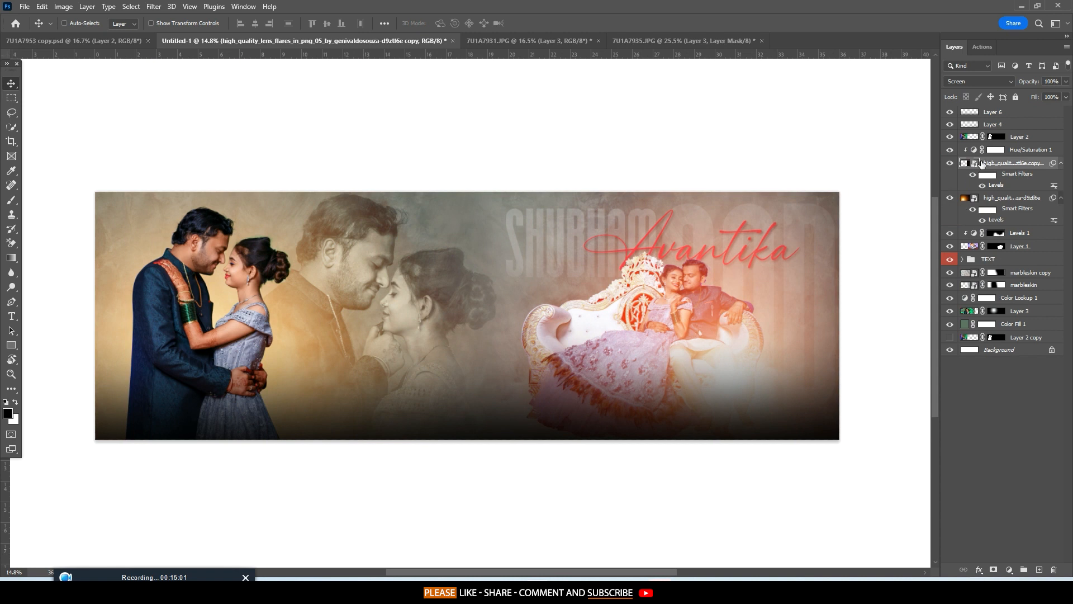
pyautogui.moveTo(982, 163); pyautogui.dragTo(983, 147)
pyautogui.keyDown('alt'); pyautogui.click(980, 190); pyautogui.keyUp('alt')
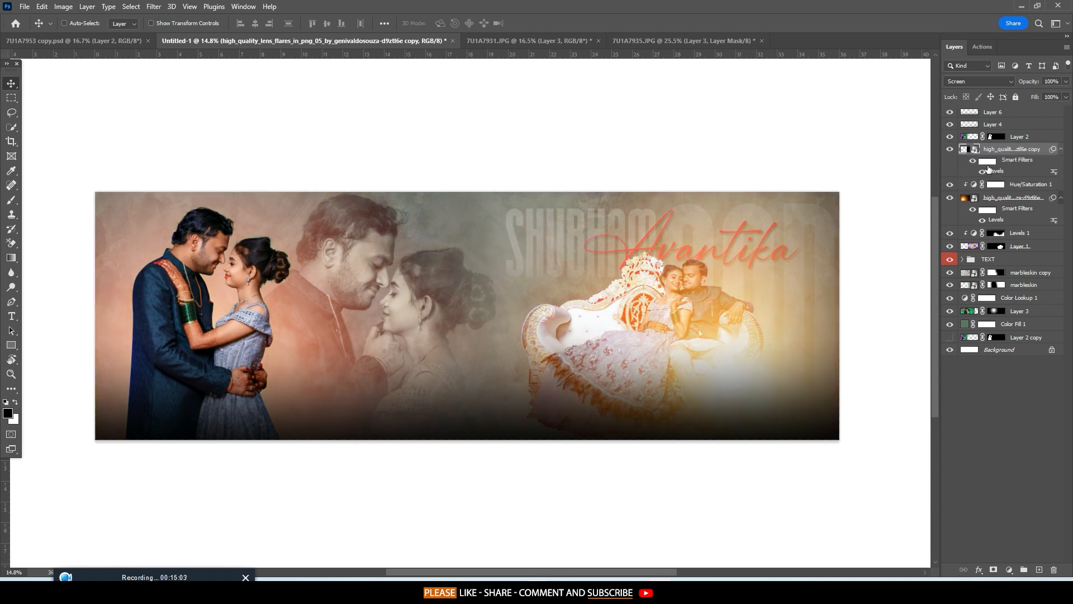
# Enlarge the lens flare copy to about 860% and shift it past the sofa couple toward the spread's right edge.
pyautogui.hotkey('ctrl', 't')
pyautogui.scroll(-3, 763, 295)
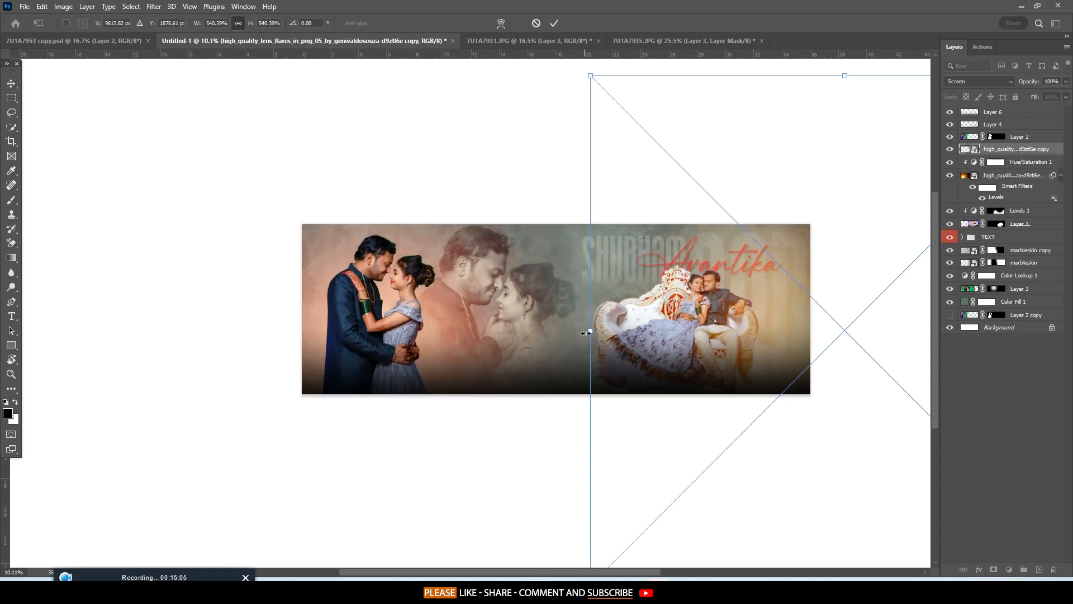
pyautogui.moveTo(586, 333); pyautogui.dragTo(286, 334)
pyautogui.moveTo(537, 351); pyautogui.dragTo(772, 329)
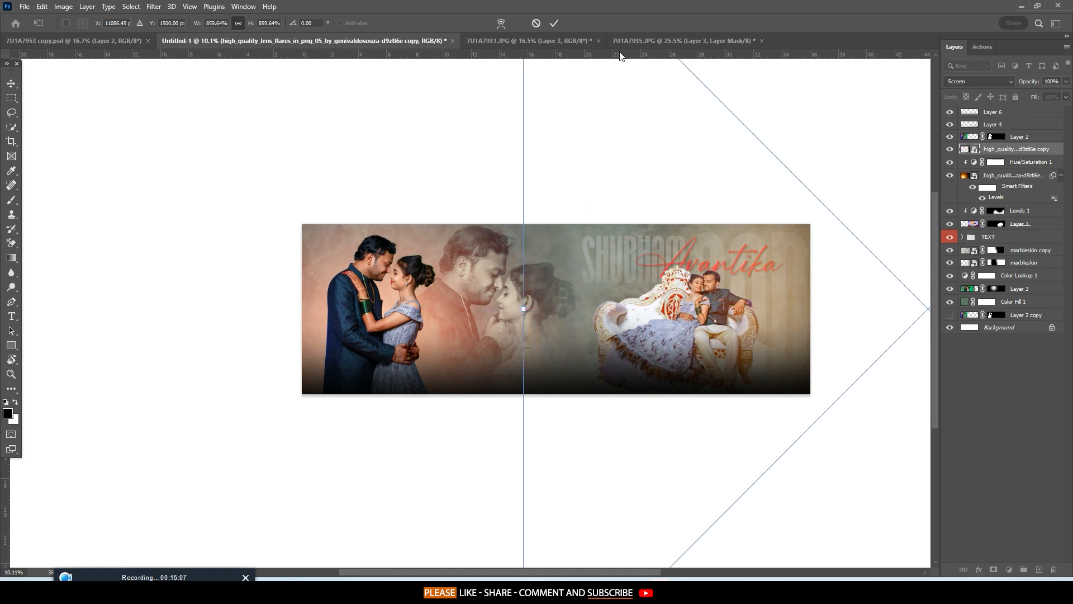
pyautogui.click(555, 24)
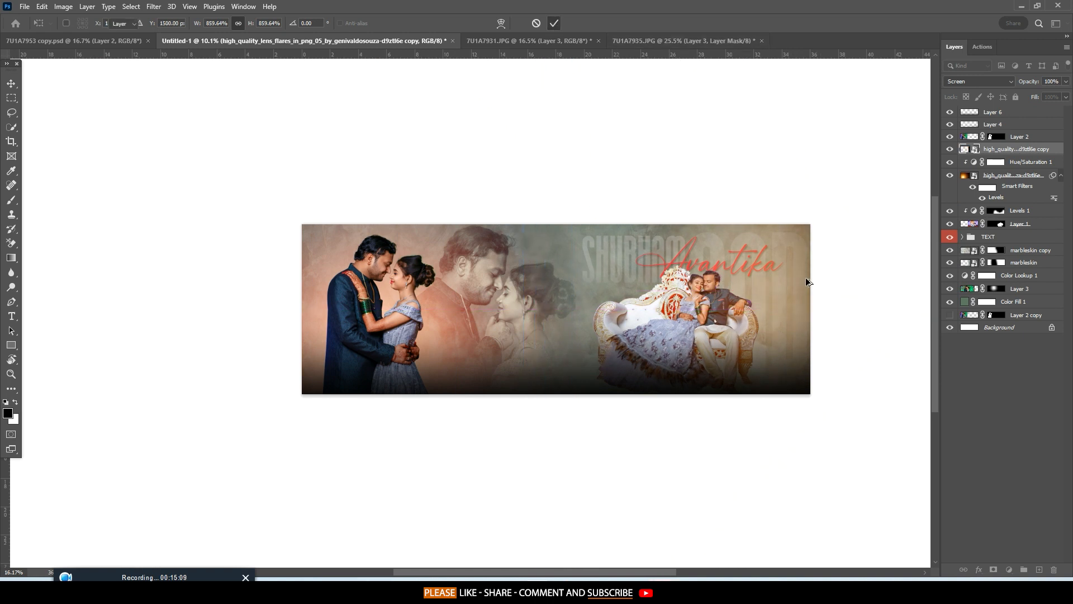
pyautogui.scroll(3, 807, 282)
pyautogui.scroll(-1, 815, 282)
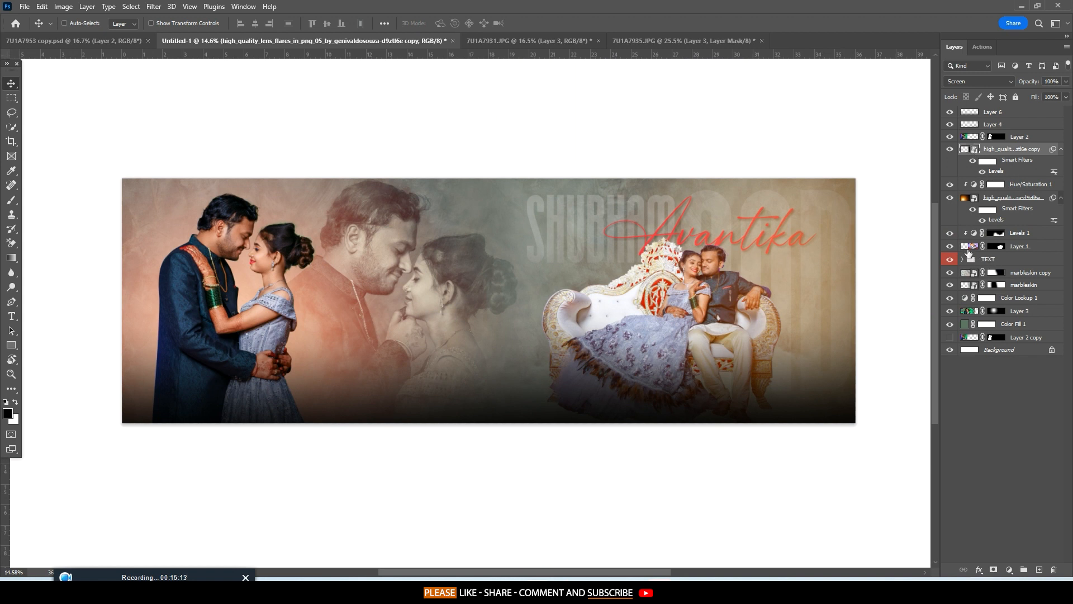
pyautogui.click(969, 249)
pyautogui.moveTo(979, 149); pyautogui.dragTo(978, 259)
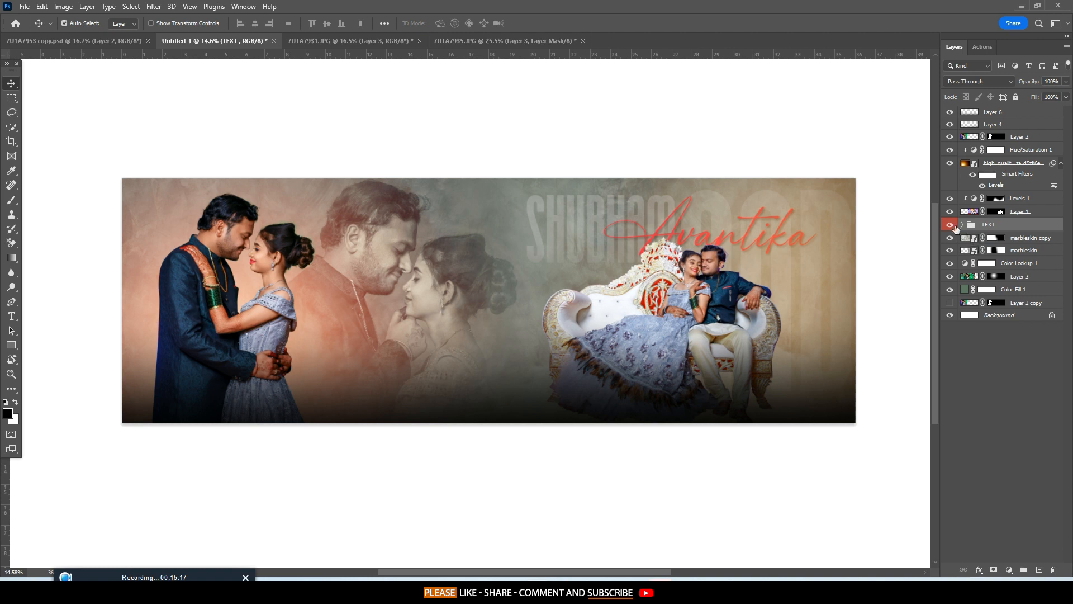
pyautogui.hotkey('ctrl', 't')
pyautogui.press('Escape')
pyautogui.hotkey('ctrl', 'z')
# Place the enlarged flare copy between Layer 1 and the TEXT group and reposition its glow lower behind the sofa couple.
pyautogui.moveTo(972, 155); pyautogui.dragTo(988, 261)
pyautogui.hotkey('ctrl', 't')
pyautogui.moveTo(780, 263); pyautogui.dragTo(774, 299)
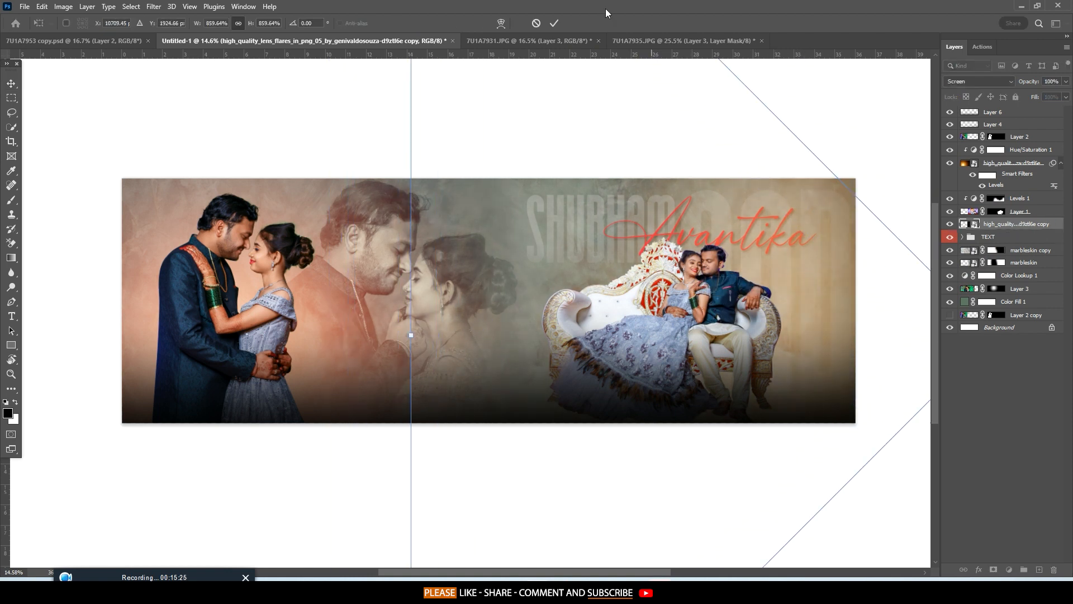
pyautogui.click(554, 23)
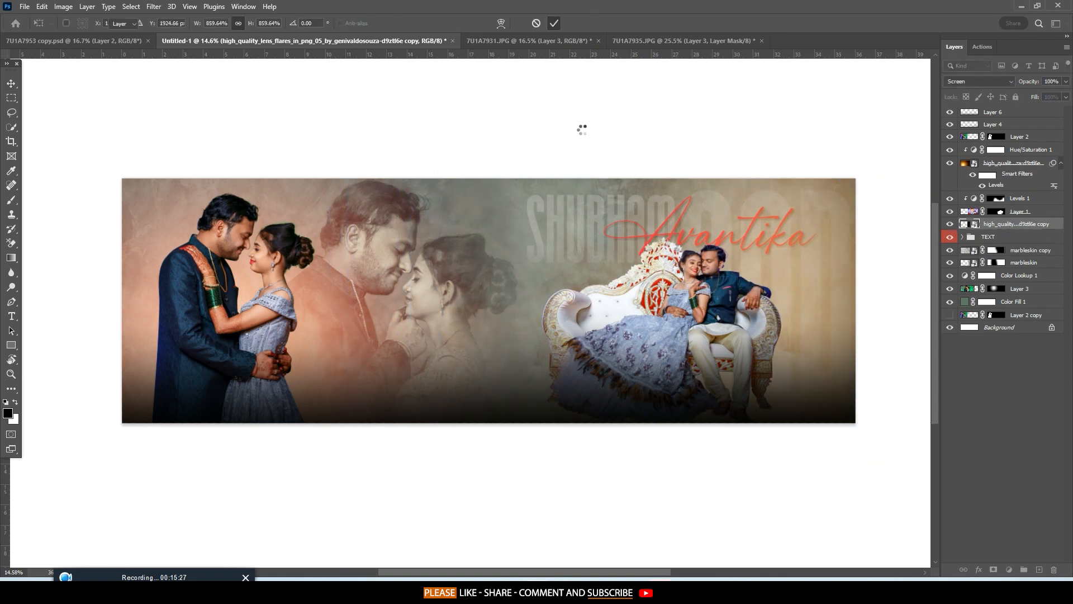
# Change the area surrounding the canvas to medium gray.
pyautogui.rightClick(579, 130)
pyautogui.click(591, 165)
pyautogui.scroll(1, 732, 205)
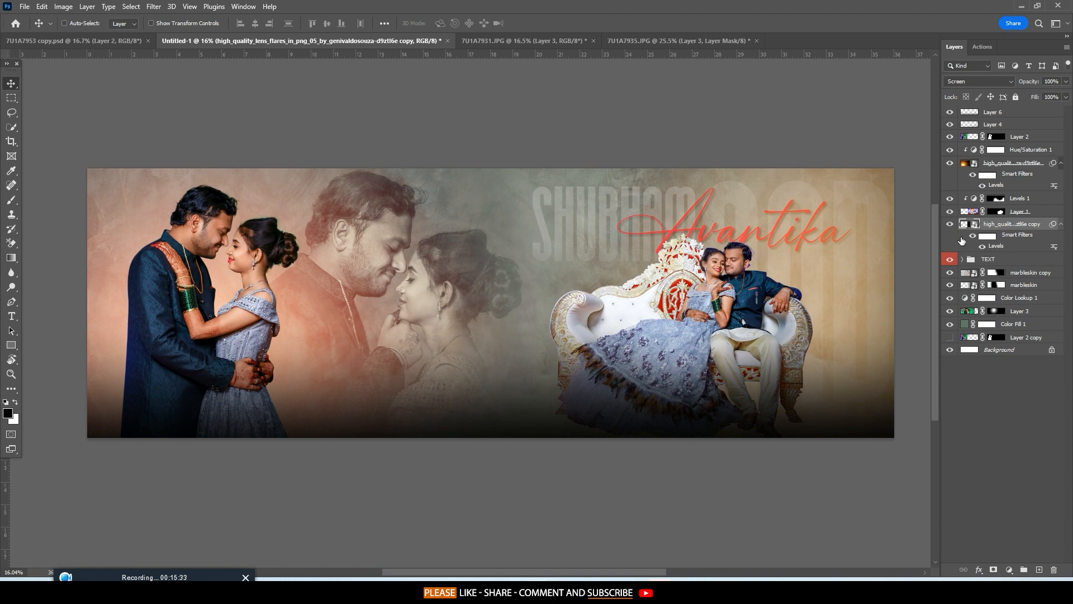
# Open Color Fill 1's color for editing and try beige #918b80, pink #fb1bc4 and black as the background color.
pyautogui.doubleClick(962, 323)
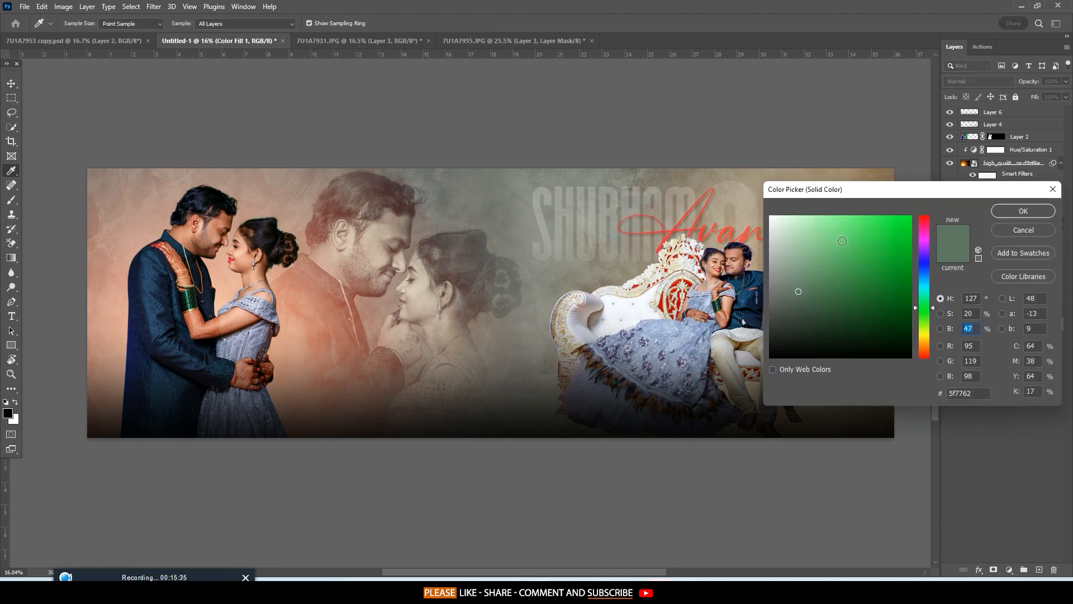
pyautogui.click(813, 268)
pyautogui.click(732, 248)
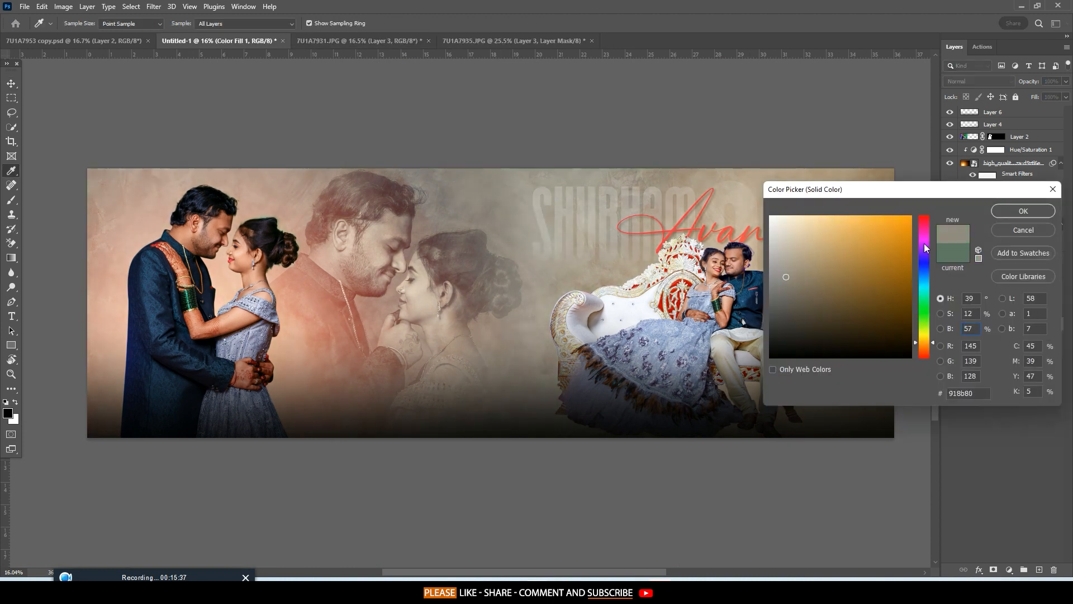
pyautogui.click(926, 233)
pyautogui.moveTo(778, 233)
pyautogui.mouseDown()
pyautogui.moveTo(843, 212)
pyautogui.moveTo(853, 238)
pyautogui.moveTo(923, 211)
pyautogui.mouseUp()
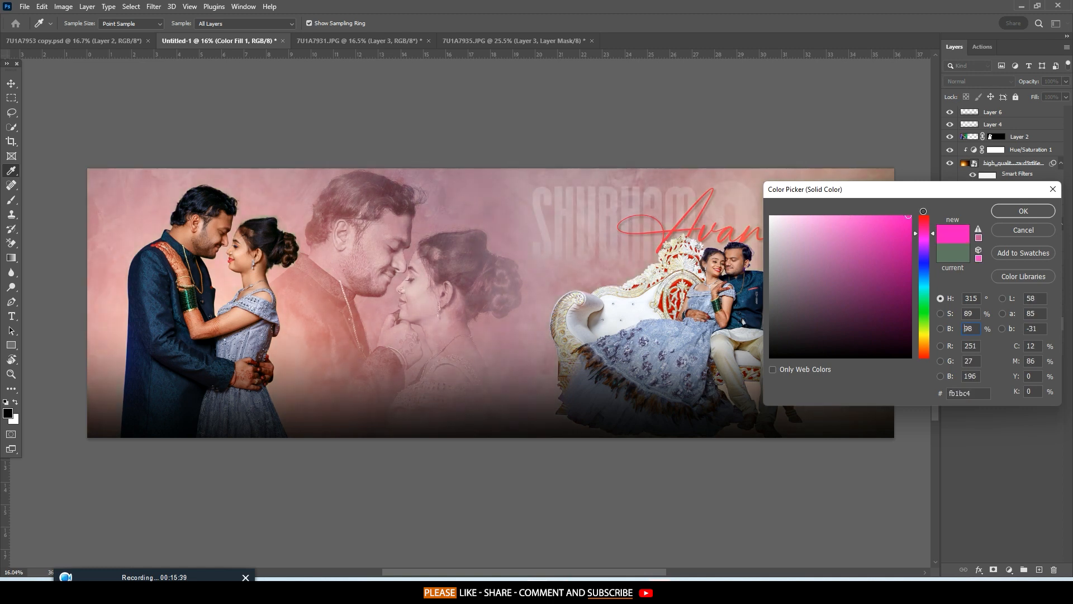
pyautogui.write('0')
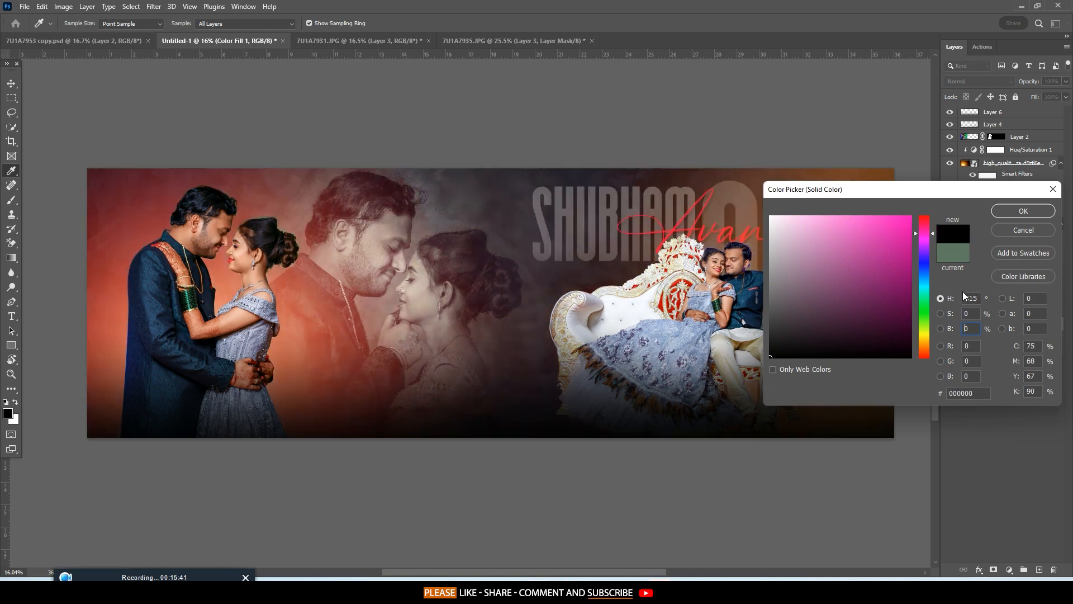
# Set the Color Fill 1 background color to blue #0425f0.
pyautogui.moveTo(924, 303); pyautogui.dragTo(924, 263)
pyautogui.moveTo(884, 260); pyautogui.dragTo(909, 224)
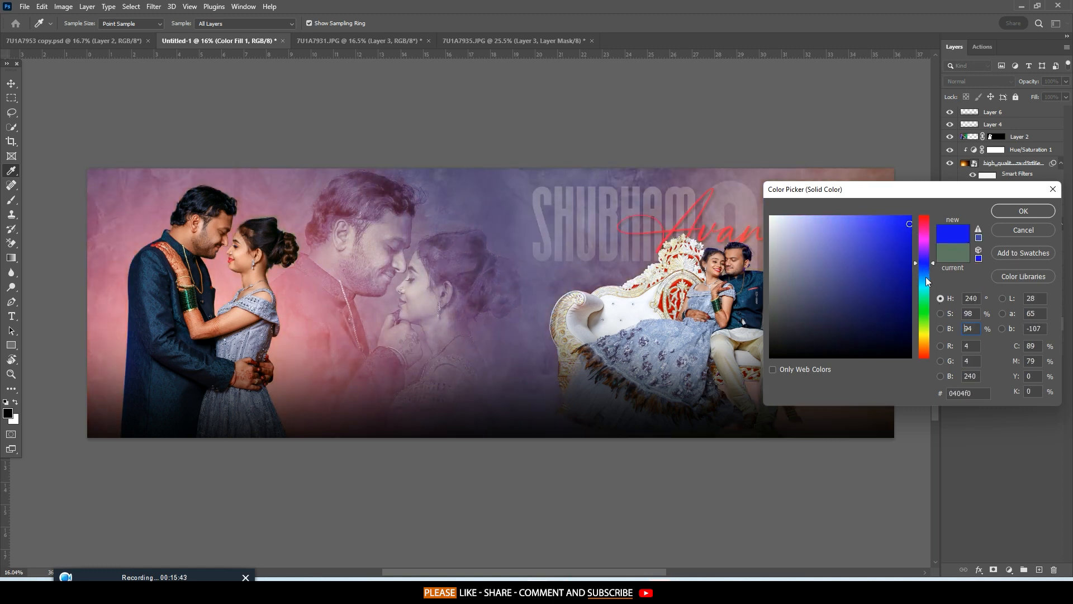
pyautogui.moveTo(926, 276)
pyautogui.mouseDown()
pyautogui.moveTo(927, 287)
pyautogui.moveTo(924, 272)
pyautogui.mouseUp()
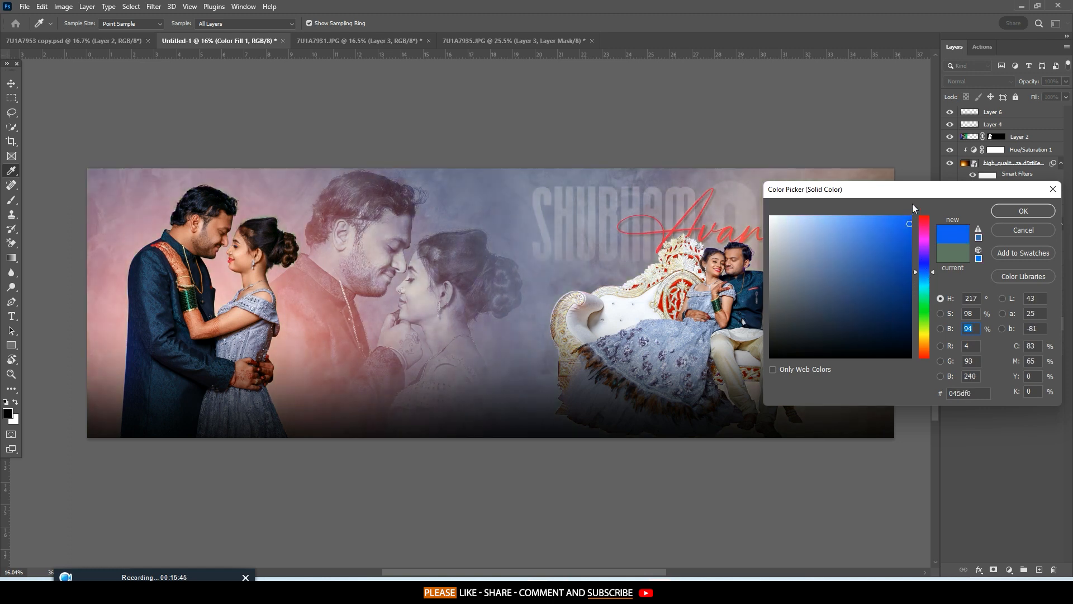
pyautogui.moveTo(921, 192); pyautogui.dragTo(917, 465)
pyautogui.moveTo(743, 255); pyautogui.dragTo(680, 239)
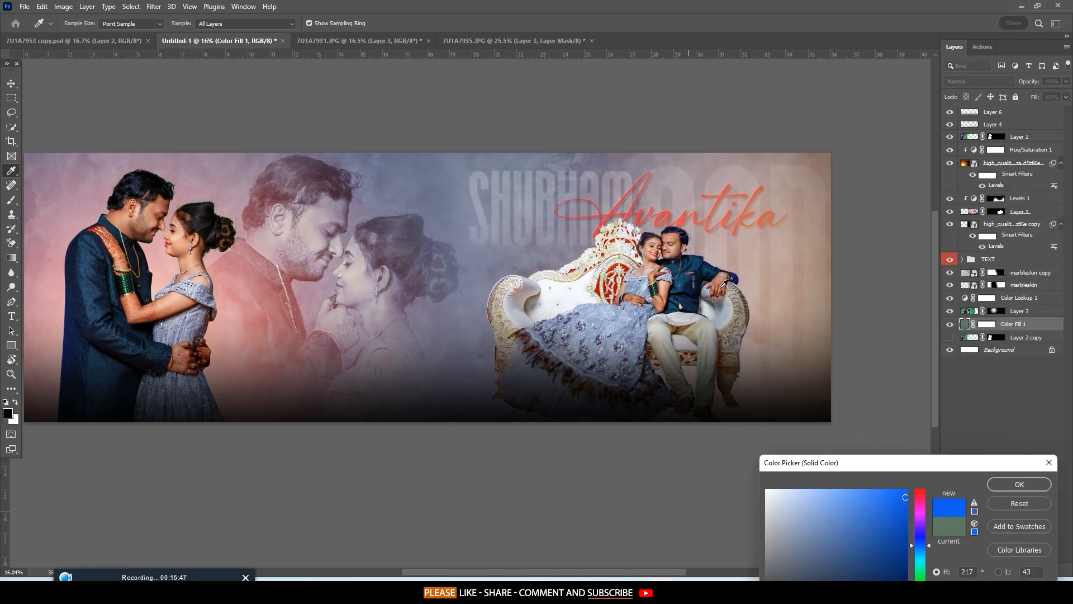
pyautogui.moveTo(847, 462); pyautogui.dragTo(921, 121)
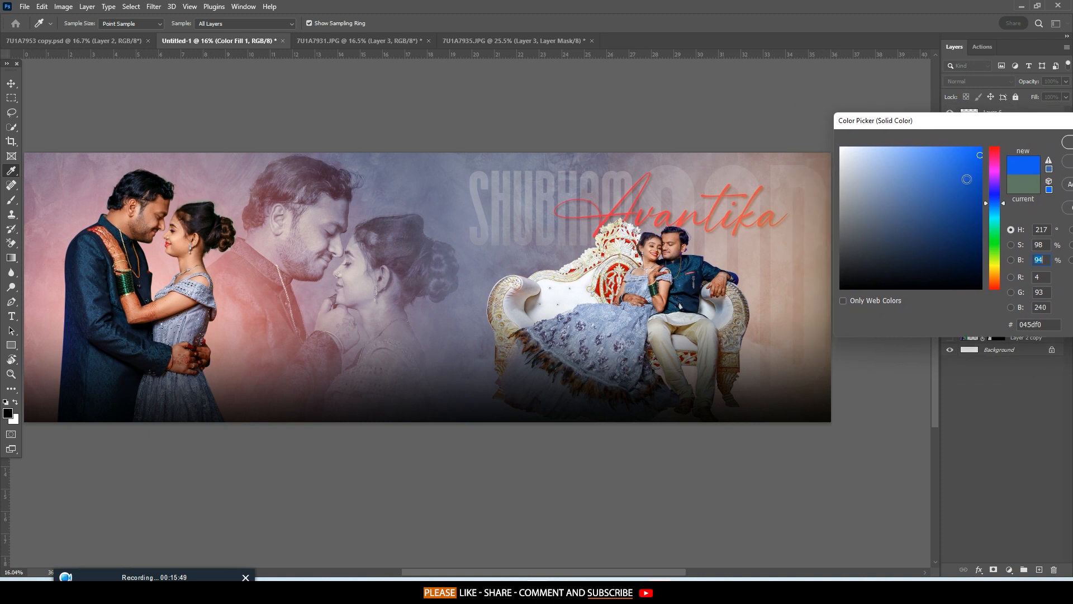
pyautogui.moveTo(1005, 209)
pyautogui.mouseDown()
pyautogui.moveTo(1000, 192)
pyautogui.moveTo(997, 269)
pyautogui.moveTo(994, 190)
pyautogui.moveTo(992, 199)
pyautogui.mouseUp()
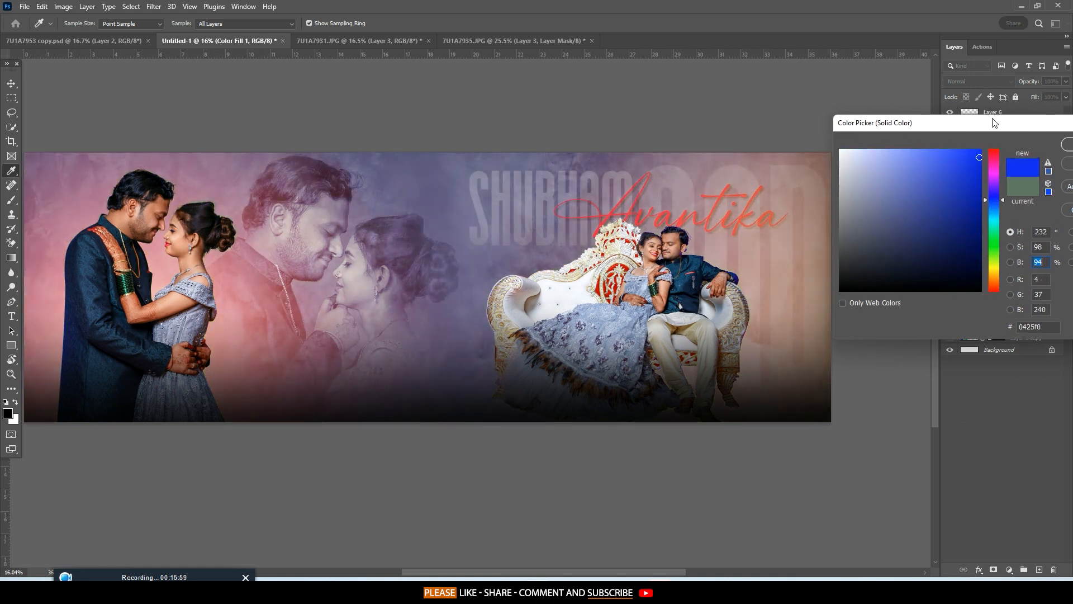
pyautogui.moveTo(995, 121); pyautogui.dragTo(785, 158)
pyautogui.click(861, 178)
# Change the area surrounding the canvas to light gray.
pyautogui.scroll(-2, 710, 214)
pyautogui.moveTo(620, 238); pyautogui.dragTo(622, 271)
pyautogui.scroll(1, 621, 271)
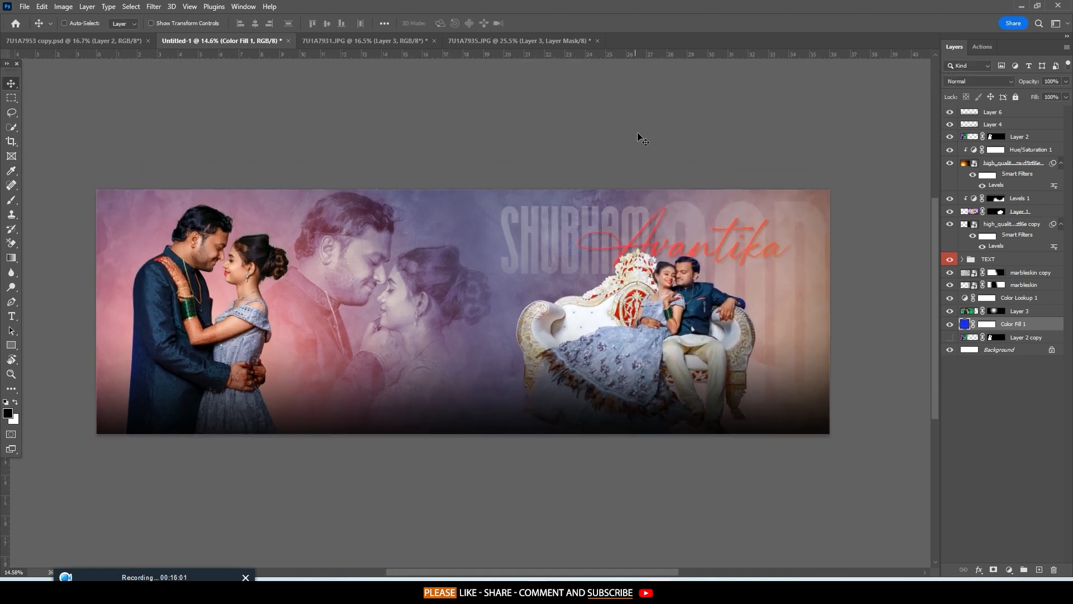
pyautogui.rightClick(656, 151)
pyautogui.click(669, 196)
pyautogui.scroll(1, 669, 195)
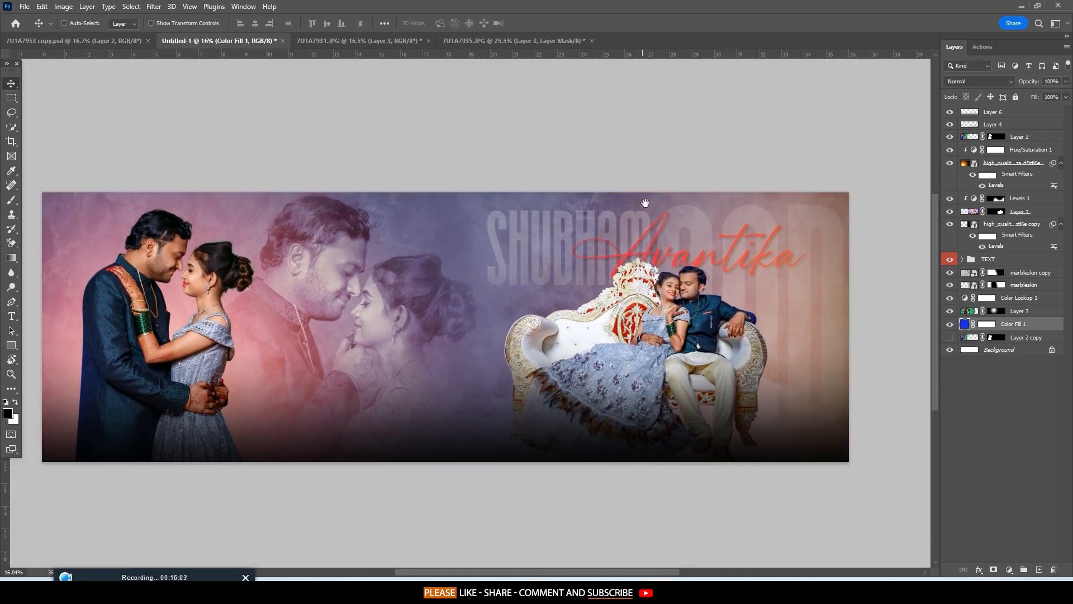
# With the original lens flare's smart filters hidden, duplicate it above Layer 2 and scale the copy to 123.8% at the standing bride's shoulder.
pyautogui.click(973, 177)
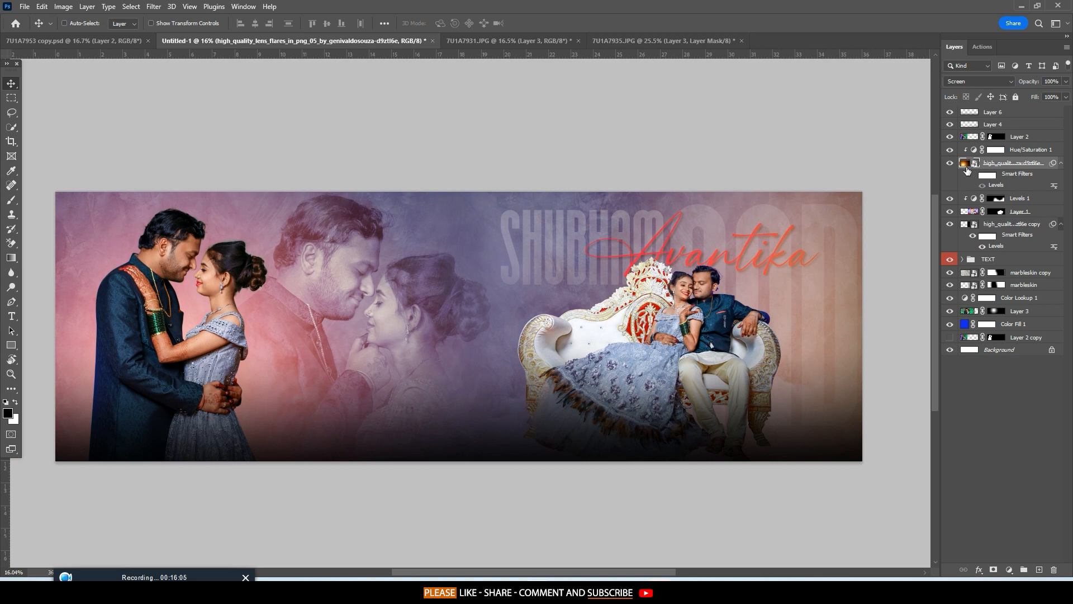
pyautogui.moveTo(967, 170); pyautogui.dragTo(970, 130)
pyautogui.hotkey('ctrl', 't')
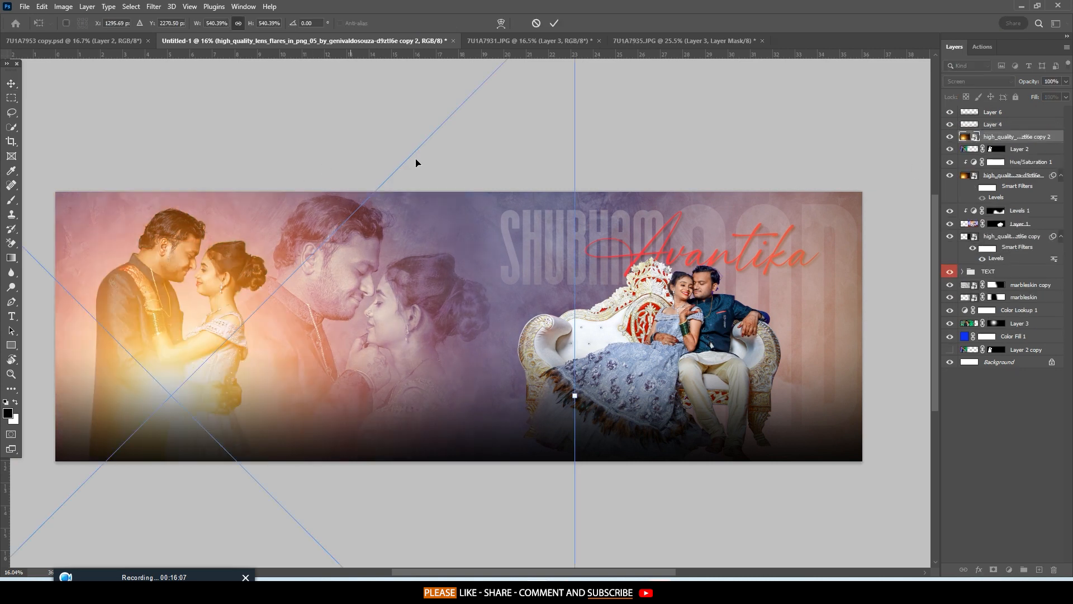
pyautogui.moveTo(579, 380); pyautogui.dragTo(303, 302)
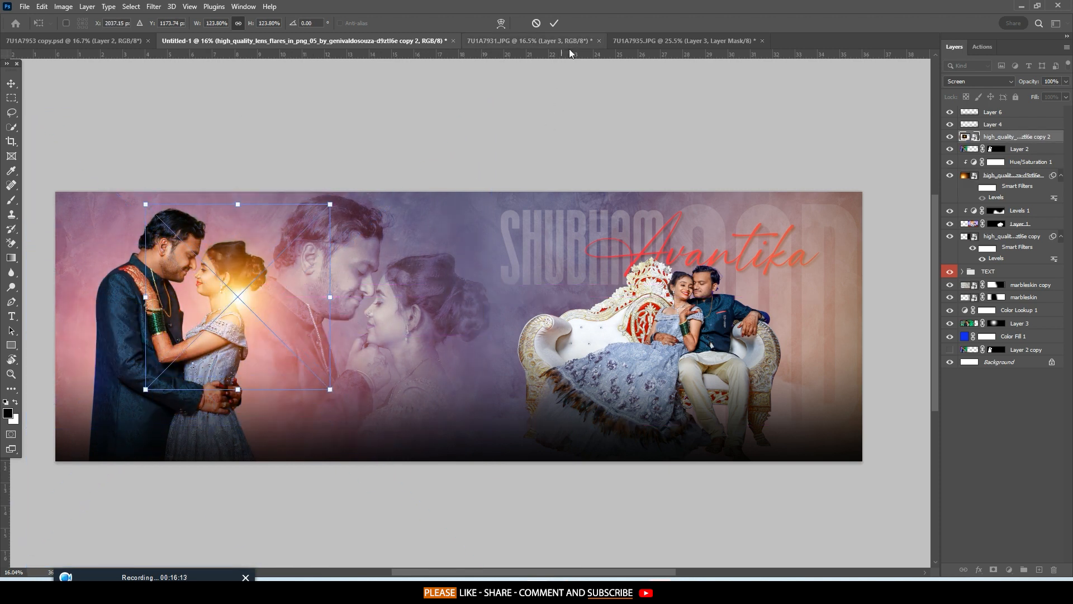
pyautogui.click(554, 23)
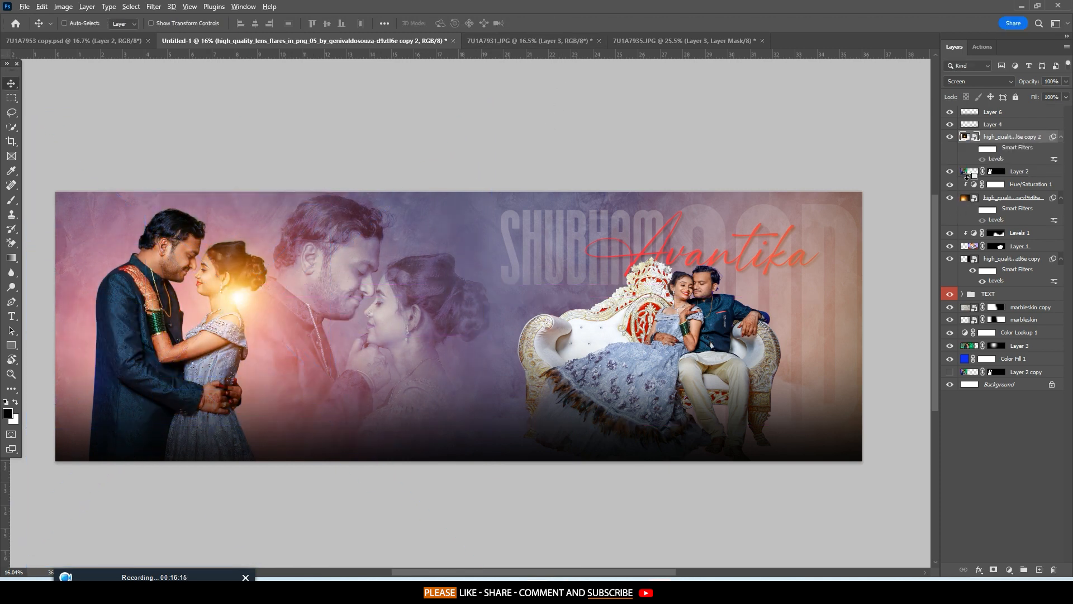
# Duplicate the Hue/Saturation 1 adjustment above the new small flare copy and clip it to that copy.
pyautogui.moveTo(969, 184); pyautogui.dragTo(971, 130)
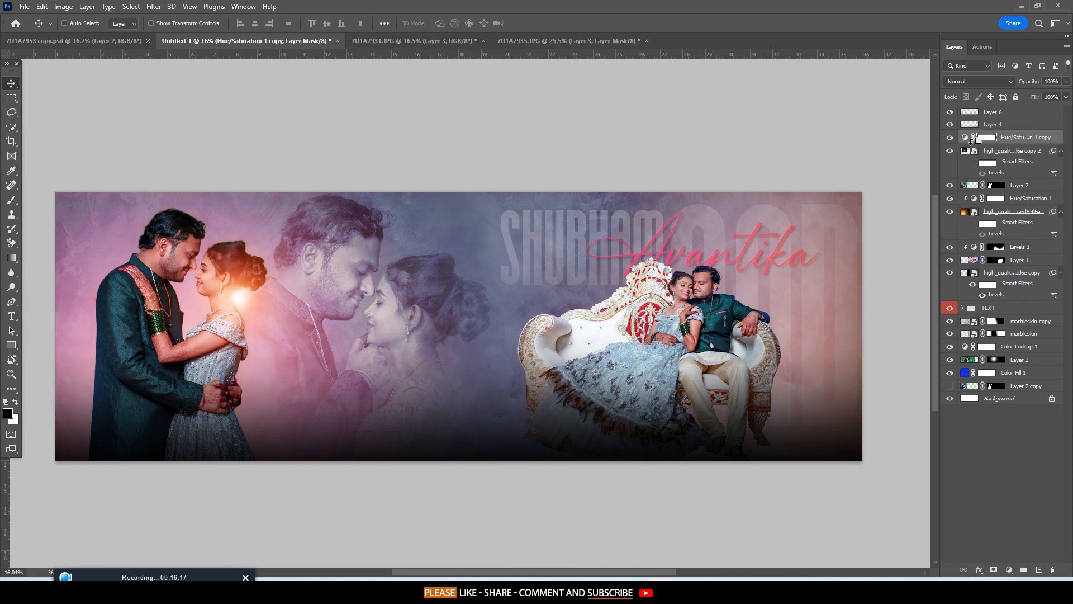
pyautogui.keyDown('alt'); pyautogui.click(971, 140); pyautogui.keyUp('alt')
# Apply a Gaussian Blur with a radius of 179.1 pixels to the small lens flare copy.
pyautogui.click(985, 153)
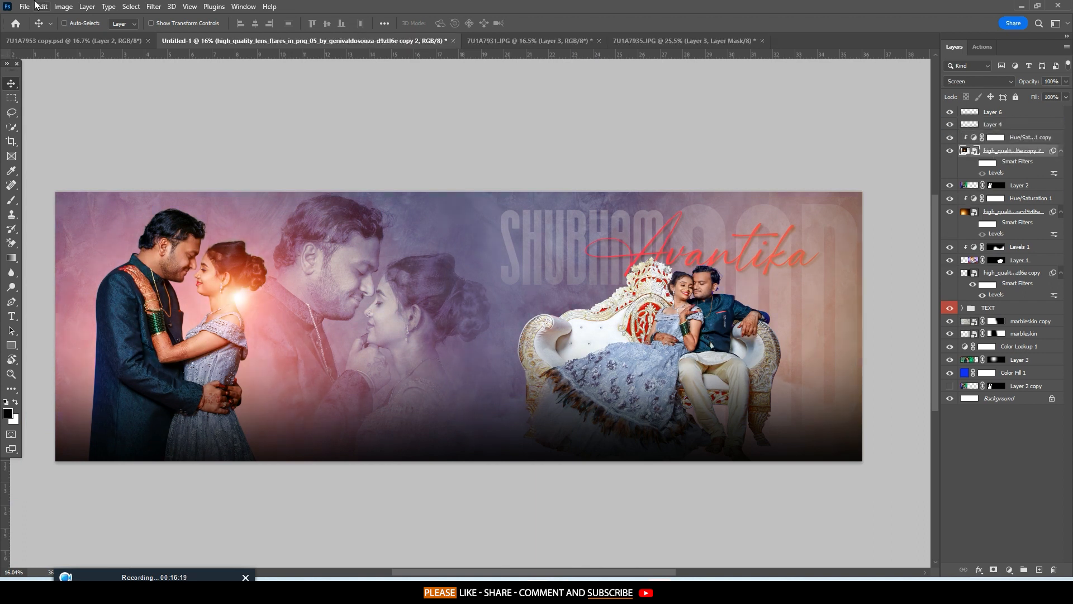
pyautogui.click(153, 6)
pyautogui.moveTo(168, 147)
pyautogui.click(318, 193)
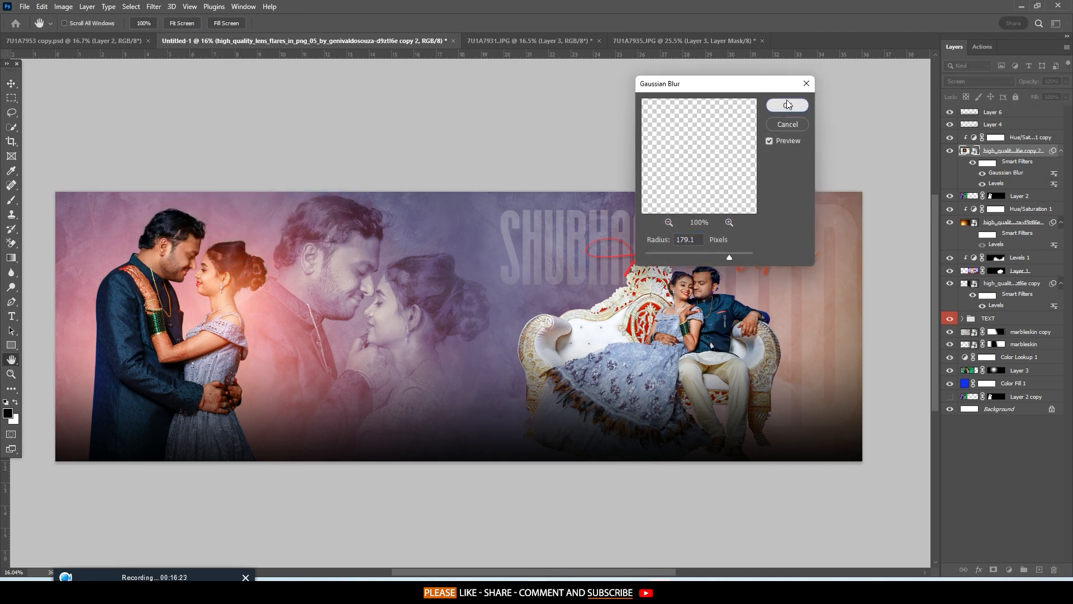
pyautogui.click(787, 105)
# Move the small blurred lens flare copy slightly to the right at the standing bride's shoulder.
pyautogui.hotkey('ctrl', 't')
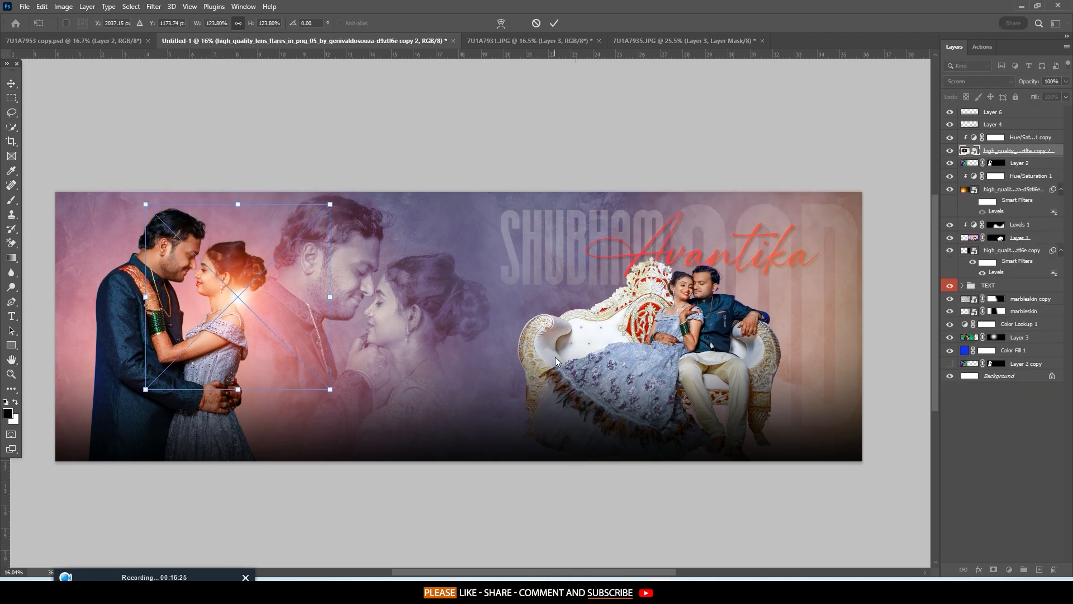
pyautogui.moveTo(278, 314); pyautogui.dragTo(284, 313)
pyautogui.click(554, 23)
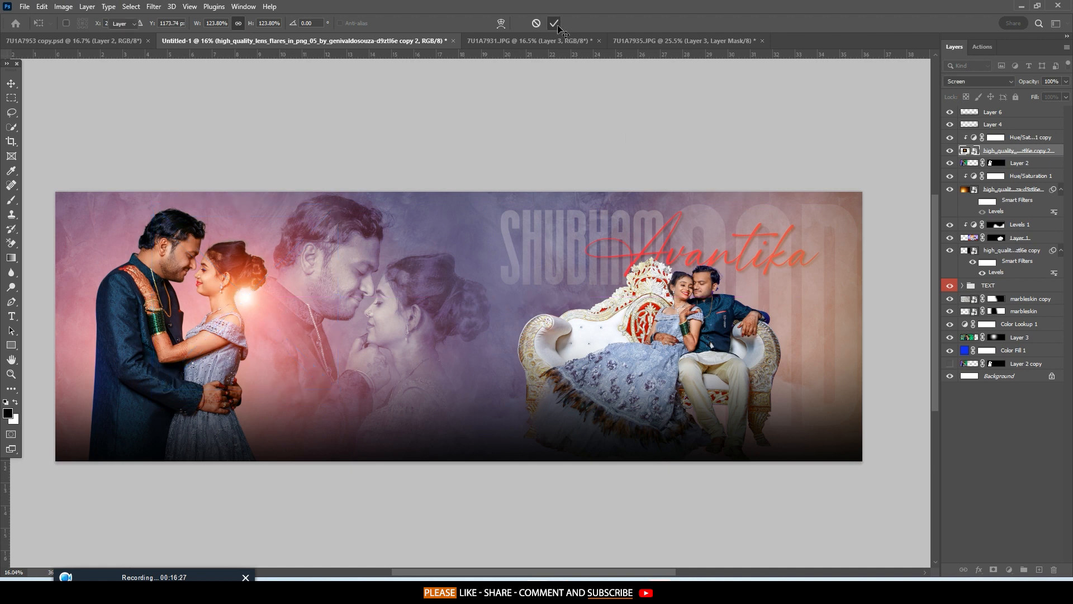
# Try several colors for the area surrounding the canvas, including Dark Gray, and settle on Medium Gray.
pyautogui.rightClick(383, 89)
pyautogui.click(401, 143)
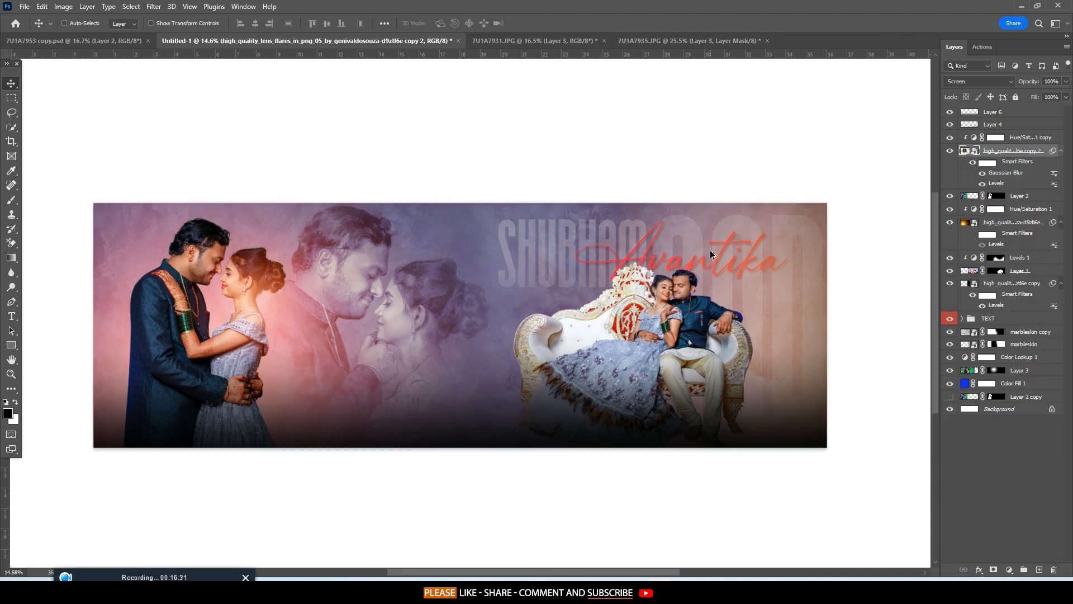
pyautogui.rightClick(769, 146)
pyautogui.click(793, 180)
pyautogui.rightClick(757, 165)
pyautogui.click(782, 191)
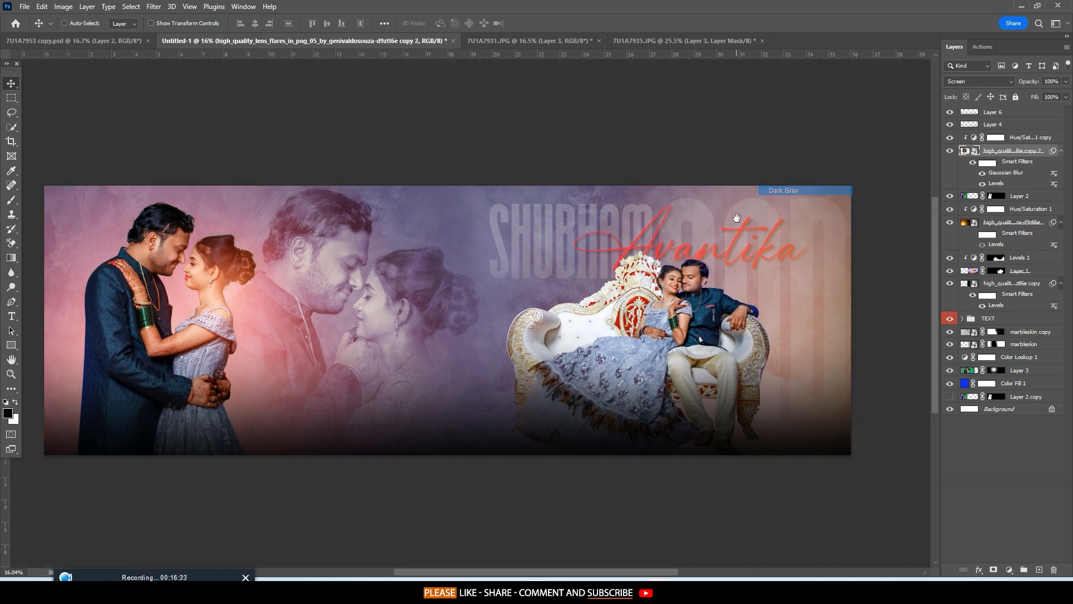
pyautogui.moveTo(736, 217); pyautogui.dragTo(760, 206)
pyautogui.rightClick(748, 119)
pyautogui.click(773, 157)
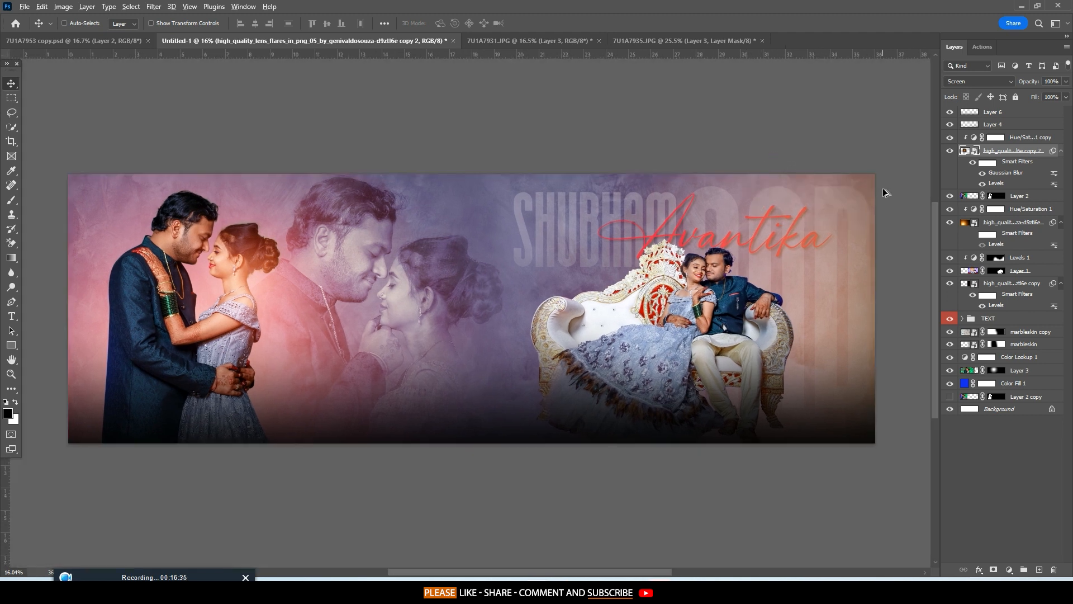
# Compare the spread with the TEXT group hidden and shown, and move the group directly below Layer 1, above the lens flare copy.
pyautogui.click(949, 222)
pyautogui.click(949, 223)
pyautogui.click(948, 318)
pyautogui.click(949, 318)
pyautogui.click(949, 318)
pyautogui.click(949, 318)
pyautogui.click(949, 318)
pyautogui.click(949, 318)
pyautogui.moveTo(971, 319); pyautogui.dragTo(967, 285)
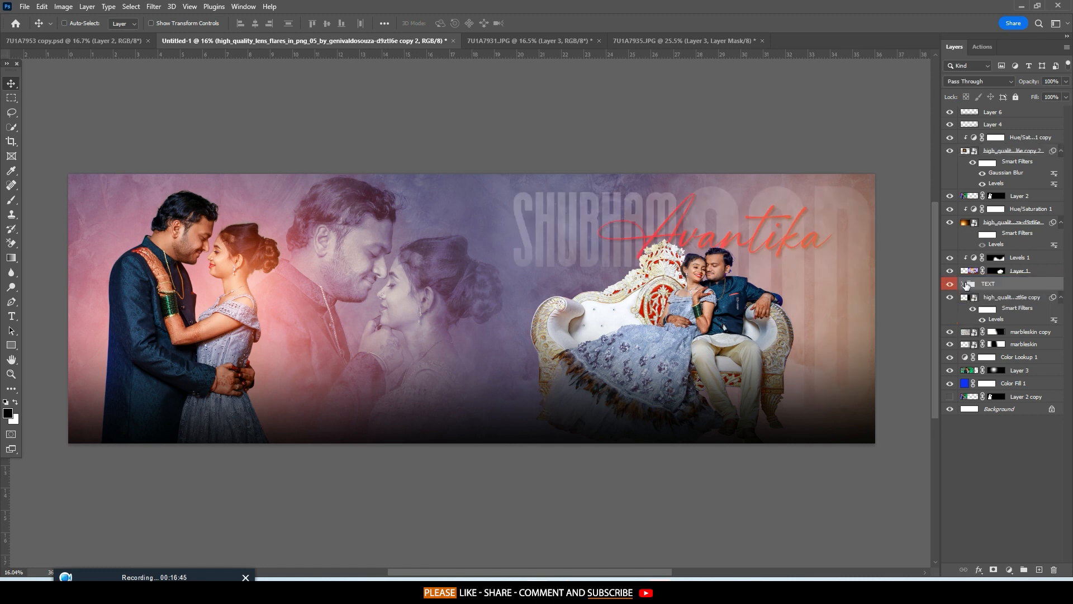
pyautogui.rightClick(797, 150)
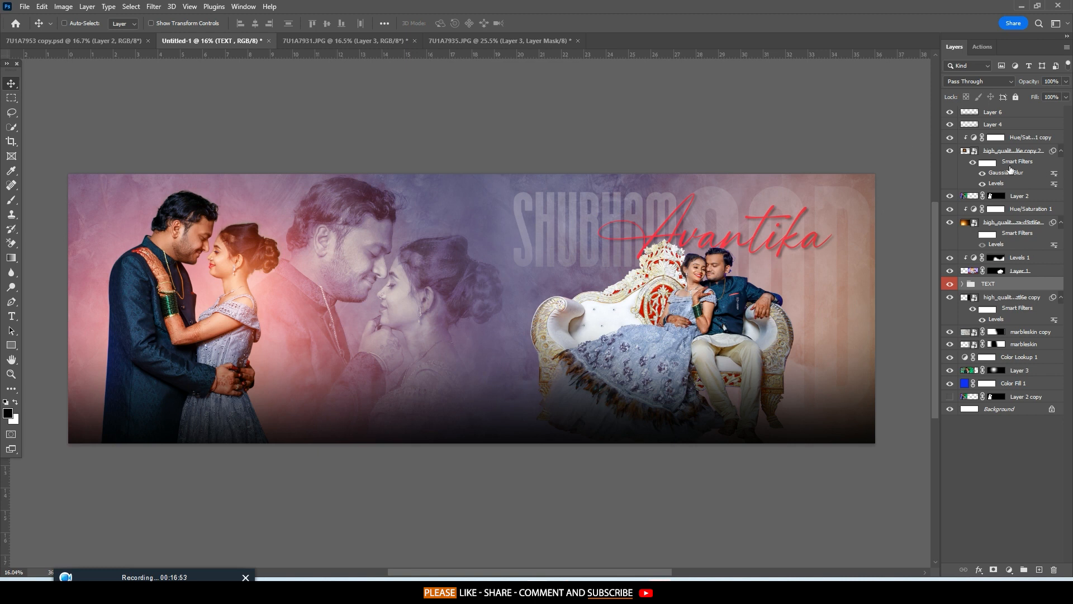
# Create a new empty layer above Layer 2 and clip it to Layer 2.
pyautogui.scroll(17, 223, 212)
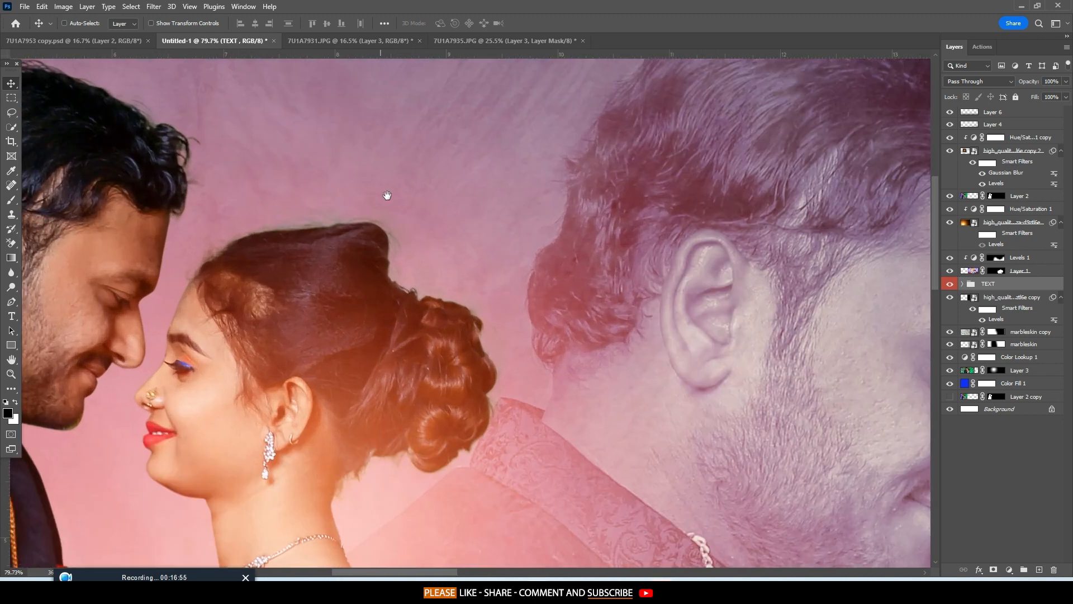
pyautogui.moveTo(384, 194); pyautogui.dragTo(452, 194)
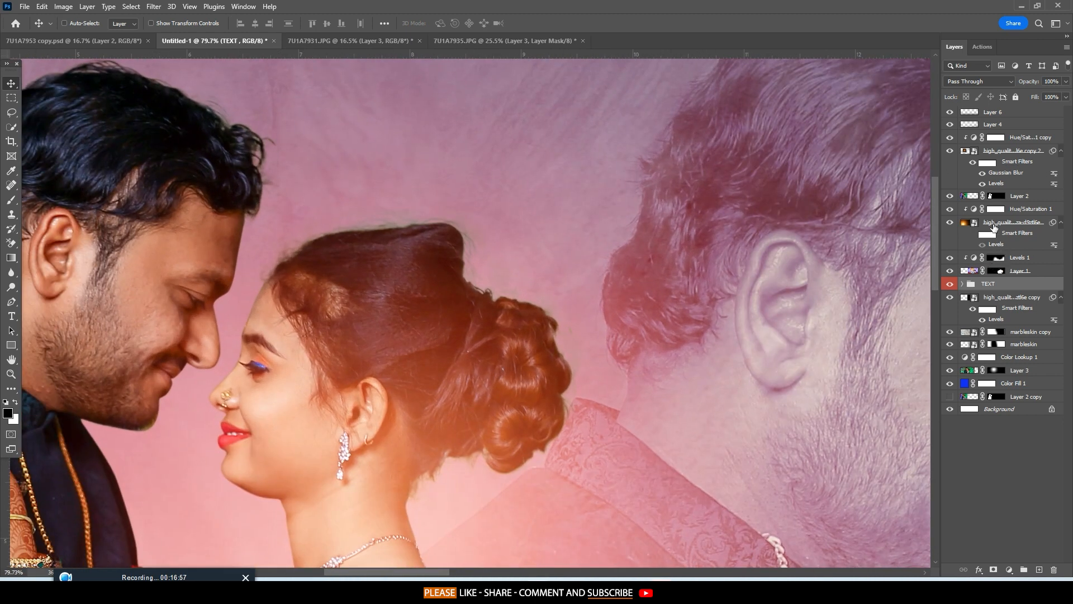
pyautogui.click(1005, 186)
pyautogui.click(1006, 197)
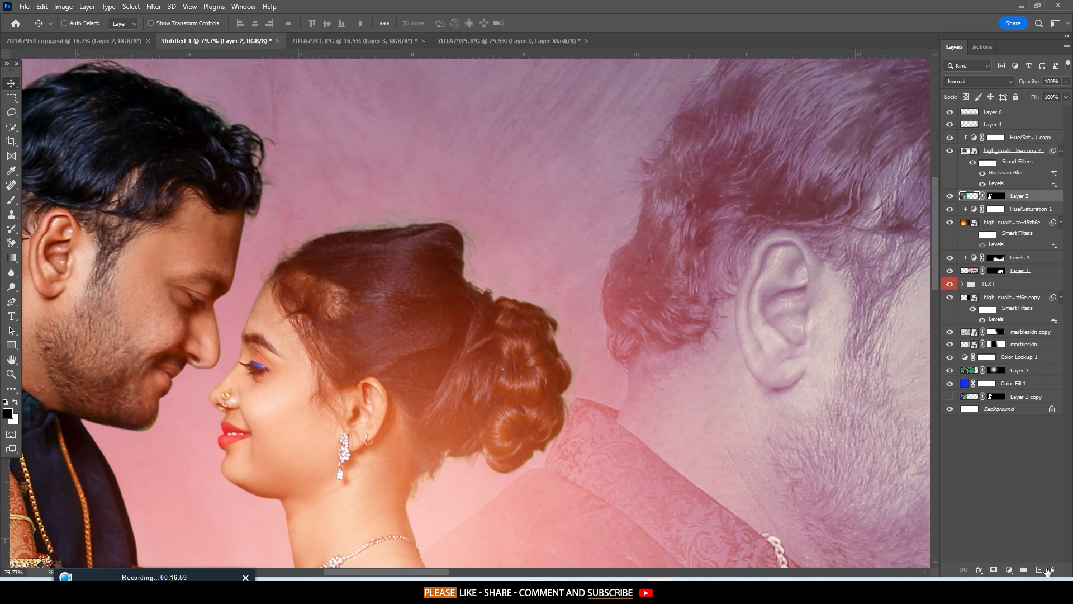
pyautogui.click(1041, 569)
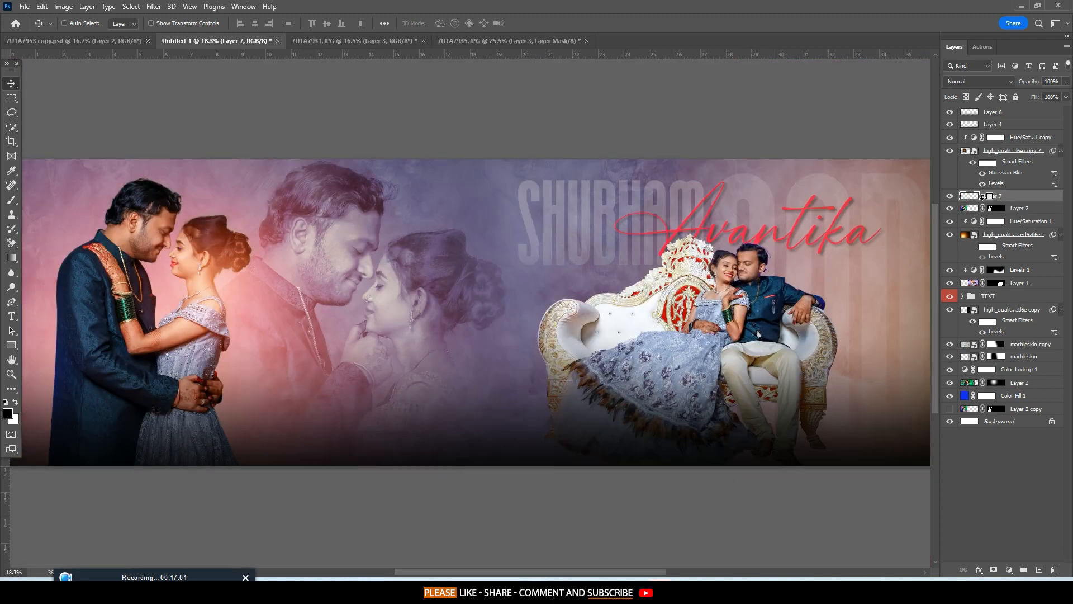
pyautogui.keyDown('alt'); pyautogui.click(982, 202); pyautogui.keyUp('alt')
# Using a smaller soft black brush at 31% flow, paint over the pale edges of the standing bride's hair on Layer 7.
pyautogui.scroll(5, 197, 193)
pyautogui.moveTo(198, 192); pyautogui.dragTo(681, 287)
pyautogui.scroll(5, 681, 287)
pyautogui.press('b')
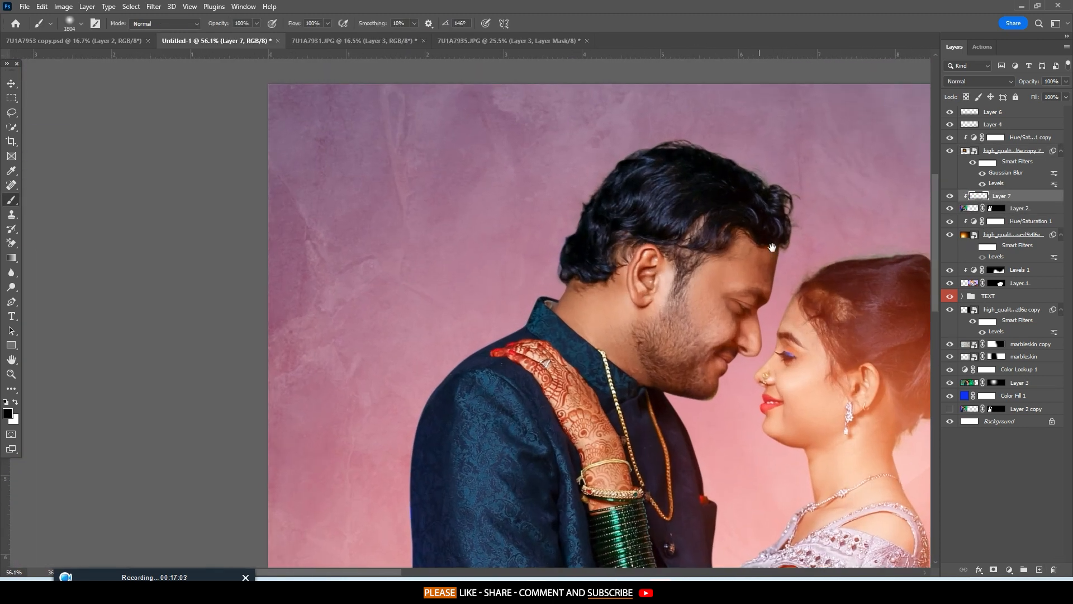
pyautogui.moveTo(772, 247); pyautogui.dragTo(386, 361)
pyautogui.press('[')
pyautogui.press('[')
pyautogui.press('[')
pyautogui.press('[')
pyautogui.scroll(3, 392, 318)
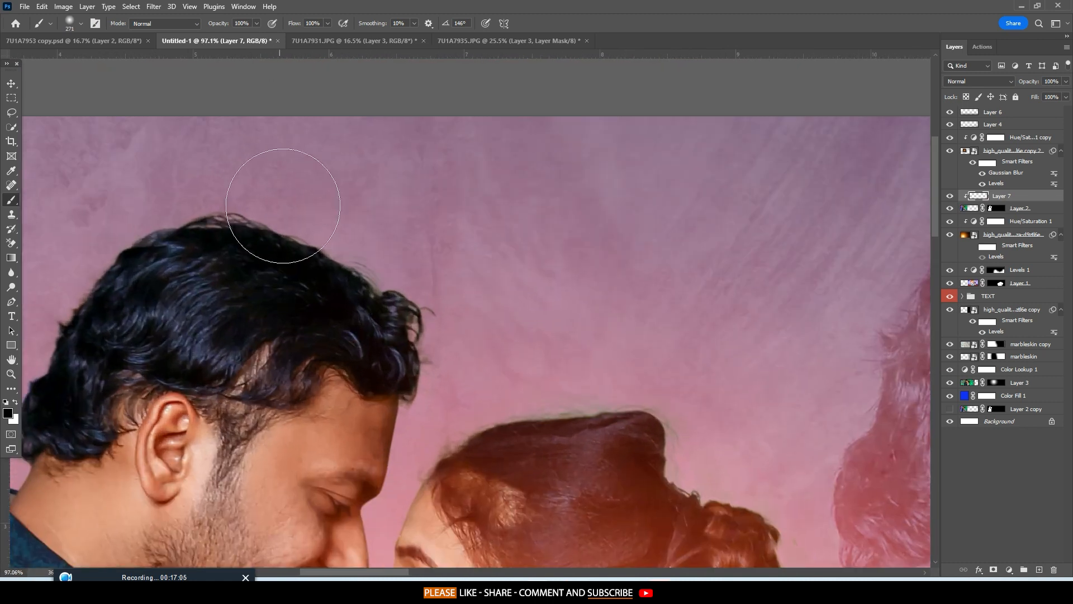
pyautogui.moveTo(294, 24); pyautogui.dragTo(256, 27)
pyautogui.moveTo(371, 232); pyautogui.dragTo(348, 233)
pyautogui.moveTo(486, 415)
pyautogui.mouseDown()
pyautogui.moveTo(386, 193)
pyautogui.moveTo(360, 194)
pyautogui.moveTo(569, 174)
pyautogui.moveTo(467, 148)
pyautogui.moveTo(420, 107)
pyautogui.mouseUp()
pyautogui.moveTo(636, 305); pyautogui.dragTo(603, 190)
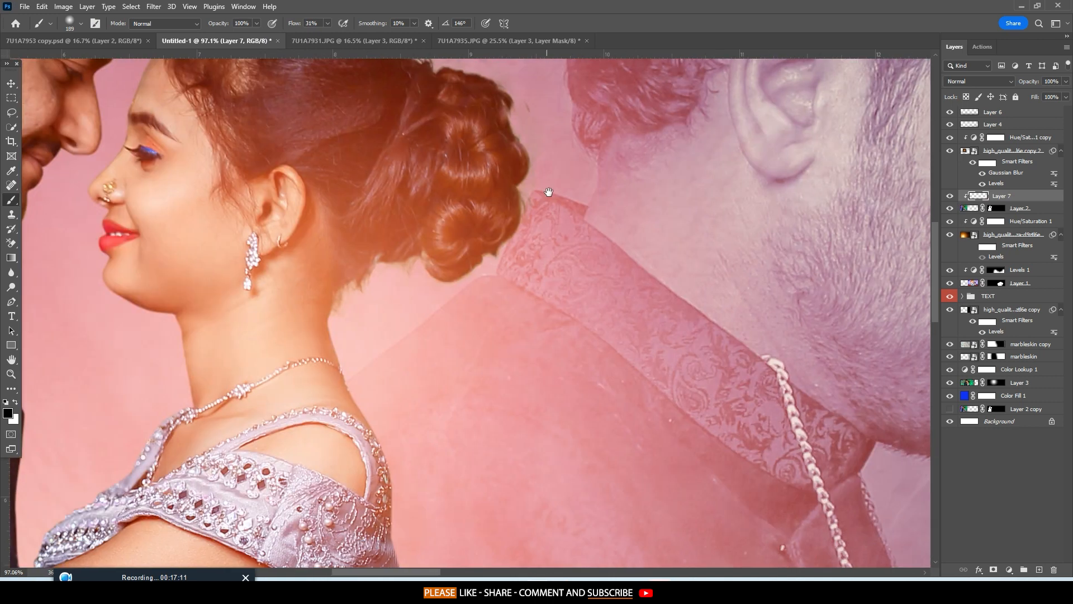
pyautogui.moveTo(367, 246); pyautogui.dragTo(375, 399)
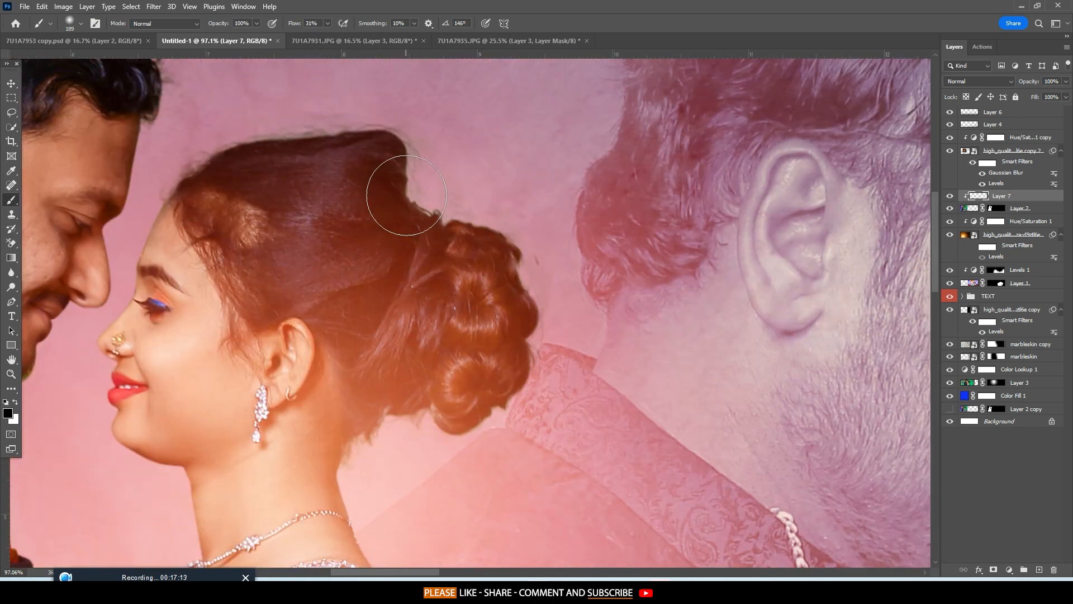
pyautogui.moveTo(666, 261); pyautogui.dragTo(517, 328)
# Inspect the seated couple's cut-out edges and the mask properties of Layer 2 and Layer 1.
pyautogui.scroll(-6, 438, 246)
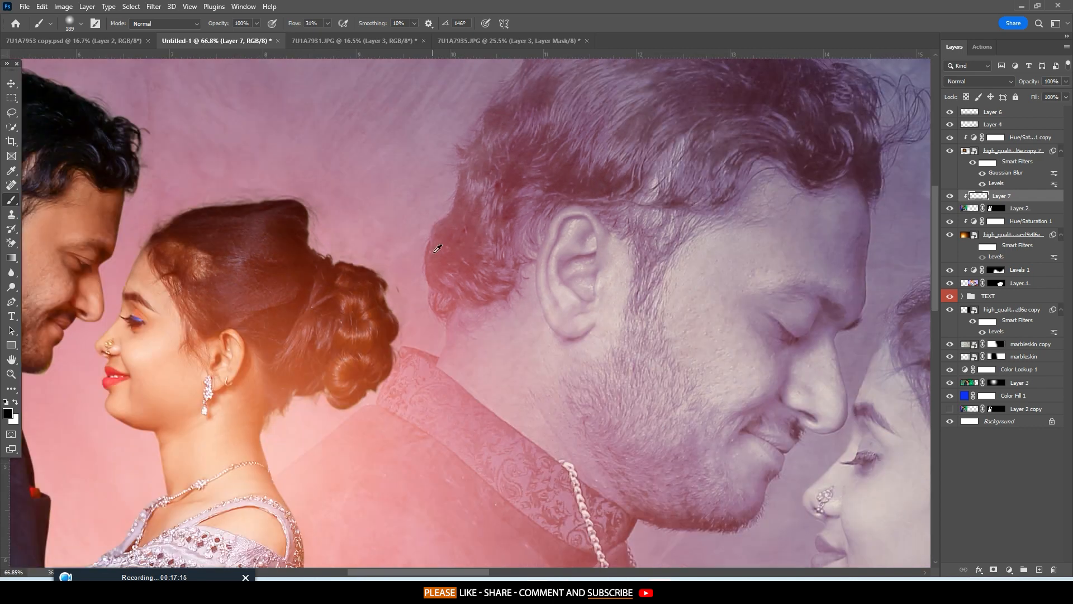
pyautogui.scroll(6, 507, 165)
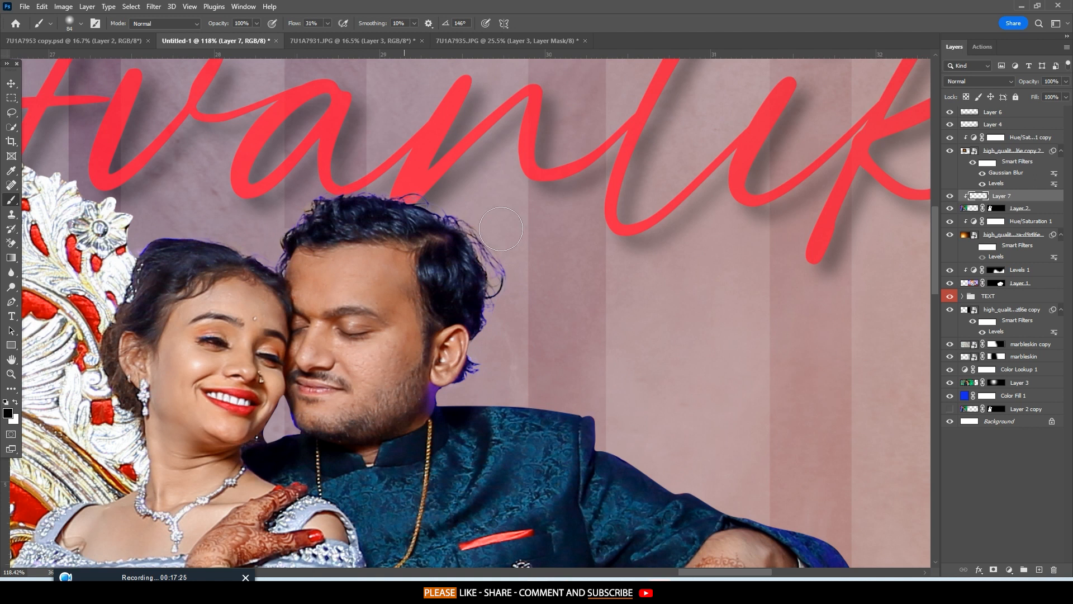
pyautogui.scroll(-5, 525, 293)
pyautogui.moveTo(529, 297); pyautogui.dragTo(548, 166)
pyautogui.scroll(-5, 533, 246)
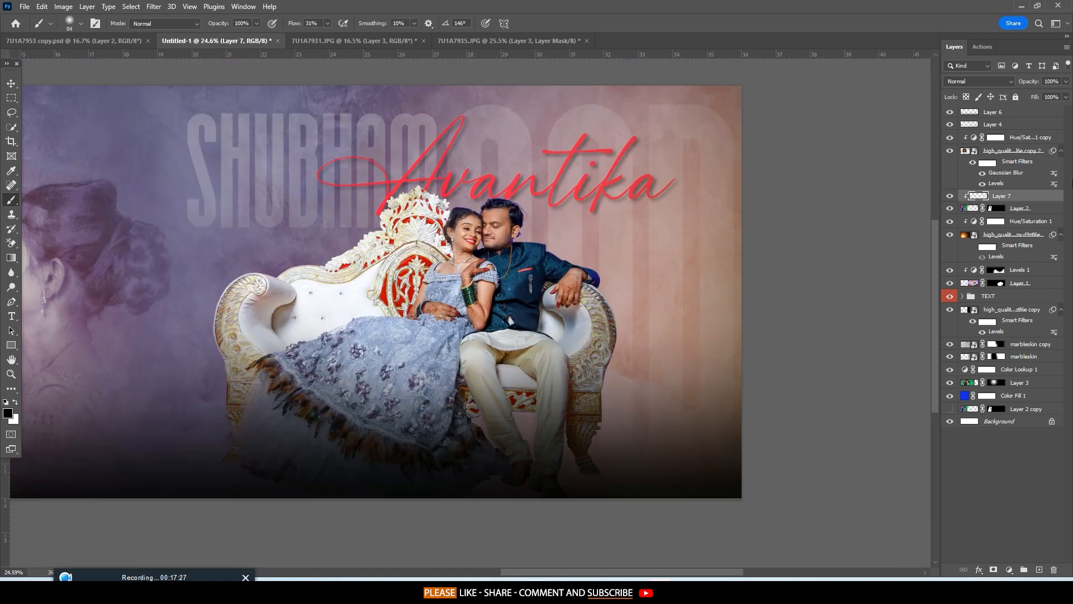
pyautogui.doubleClick(990, 208)
pyautogui.click(696, 102)
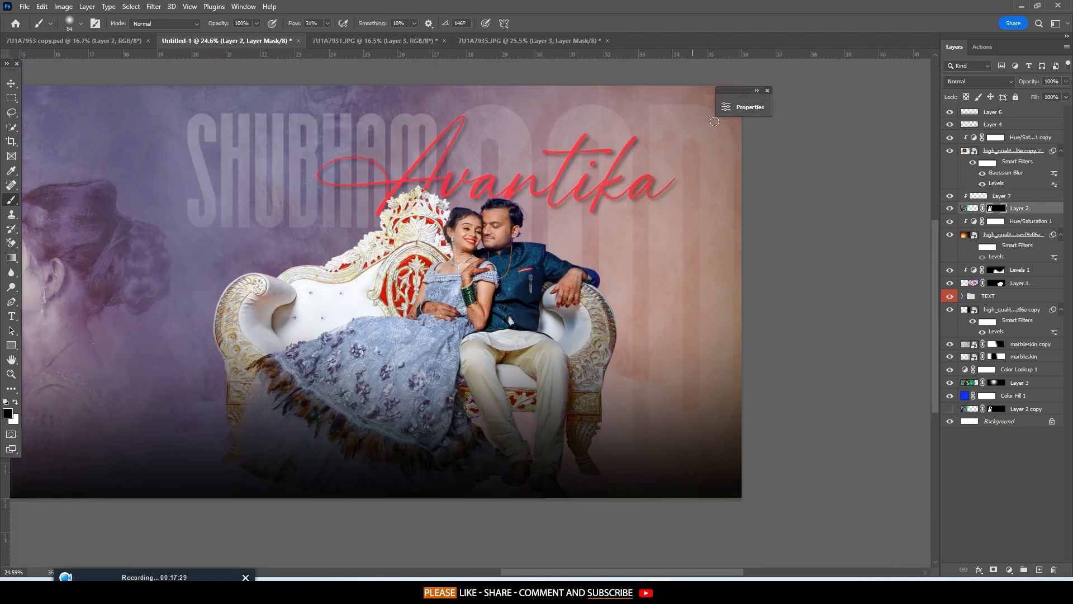
pyautogui.doubleClick(999, 273)
pyautogui.click(1000, 283)
pyautogui.click(1000, 283)
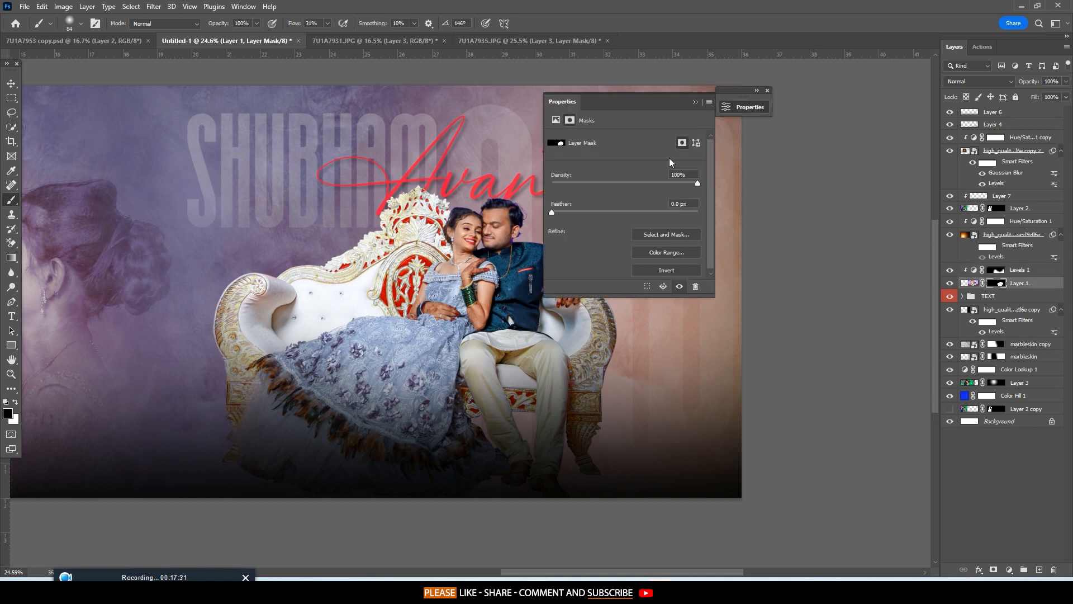
pyautogui.click(695, 102)
pyautogui.click(767, 90)
# Change the area surrounding the canvas to light gray, with the full spread in view.
pyautogui.scroll(-4, 609, 193)
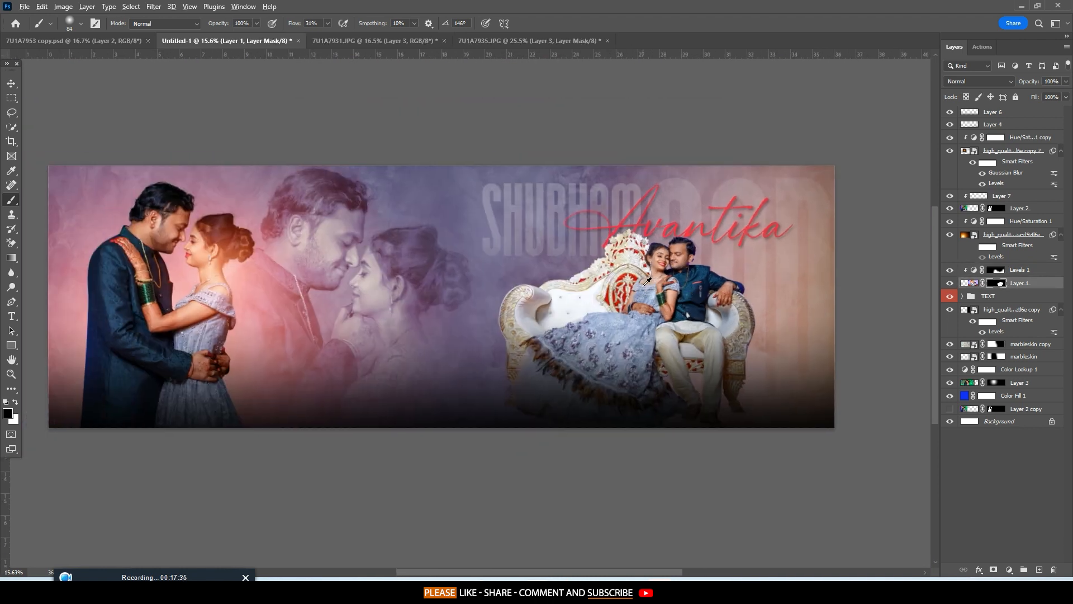
pyautogui.rightClick(613, 120)
pyautogui.click(643, 162)
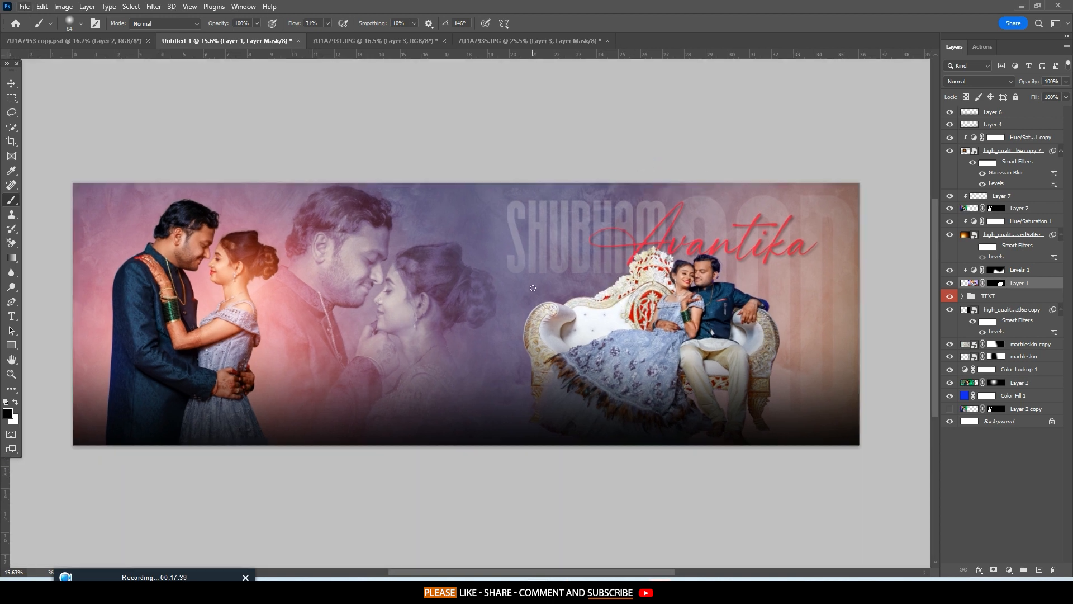
# Place a horizontal guide near the spread's upper edge, expand the TEXT group, select its "and" layer and hide the guides.
pyautogui.moveTo(571, 54); pyautogui.dragTo(583, 200)
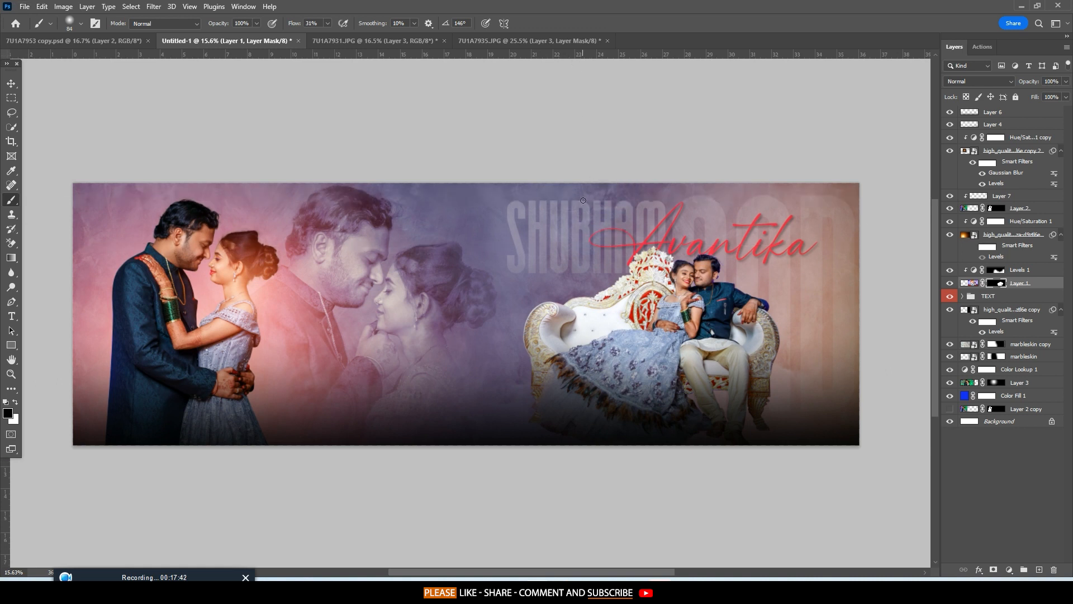
pyautogui.click(12, 83)
pyautogui.click(972, 297)
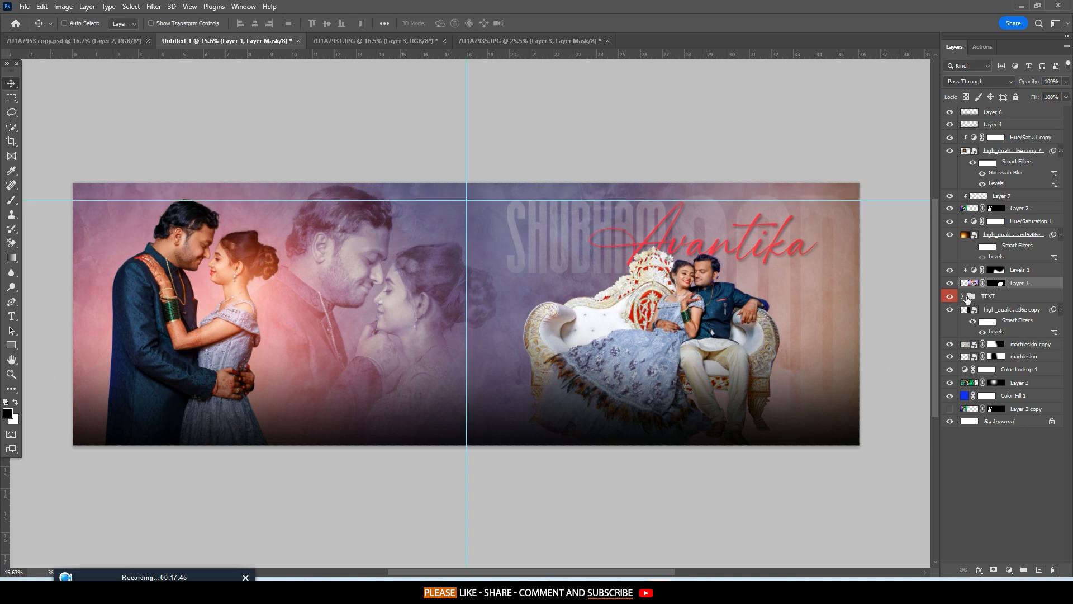
pyautogui.click(962, 296)
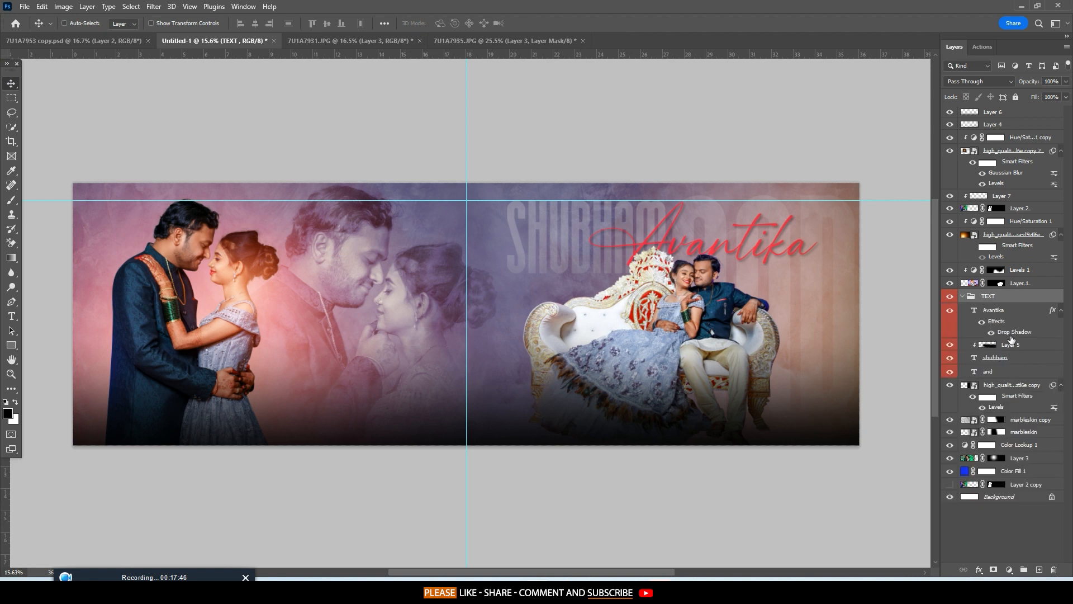
pyautogui.click(994, 373)
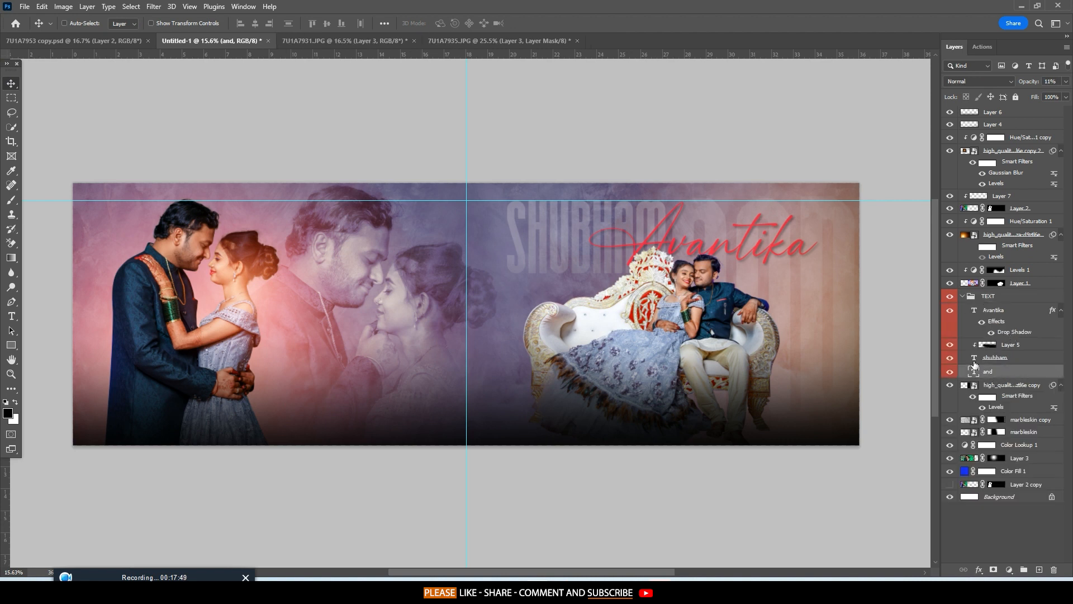
pyautogui.press('ctrl')
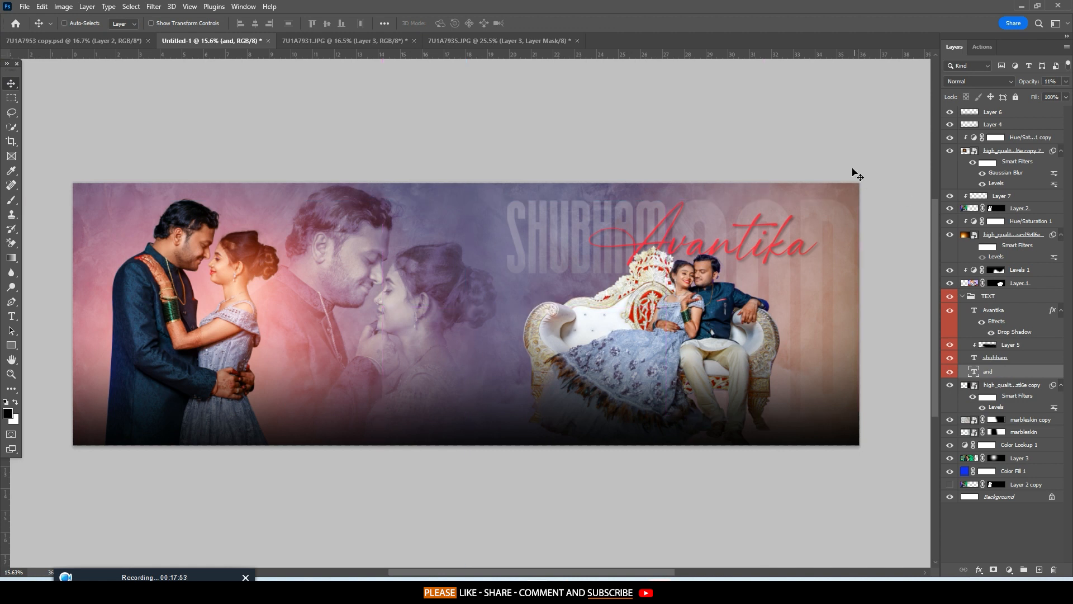
# Add a Color Lookup adjustment layer above Layer 6, keeping its settings clear of the artwork.
pyautogui.click(1003, 115)
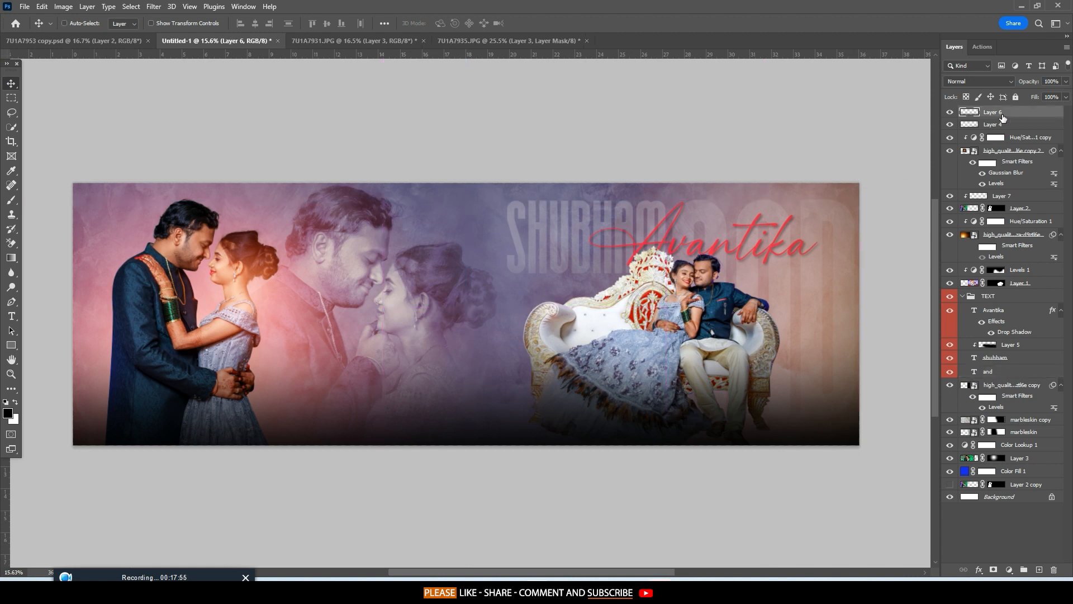
pyautogui.click(1008, 569)
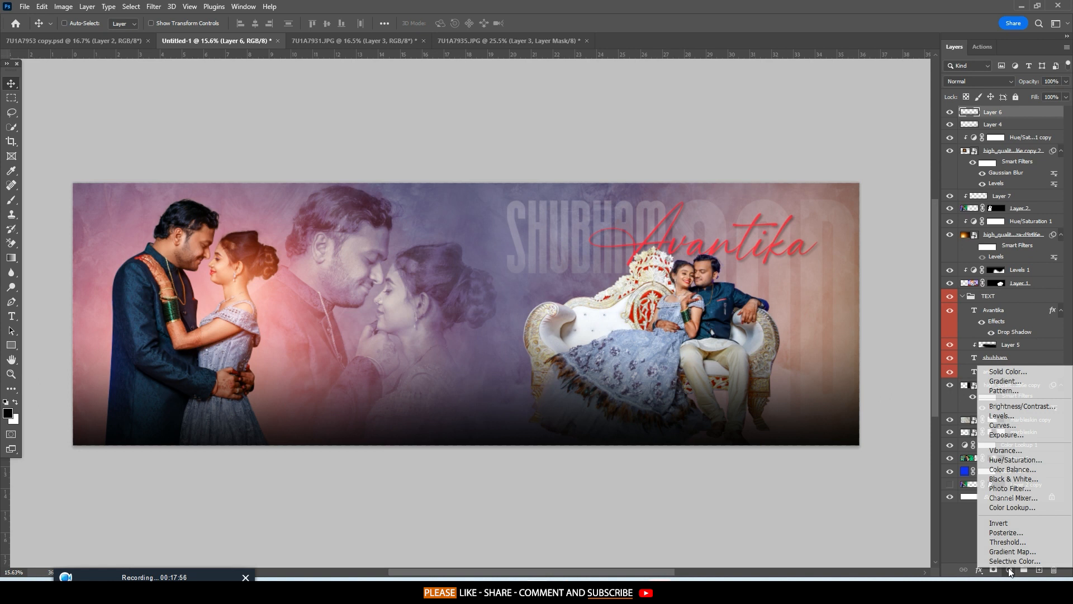
pyautogui.click(1003, 509)
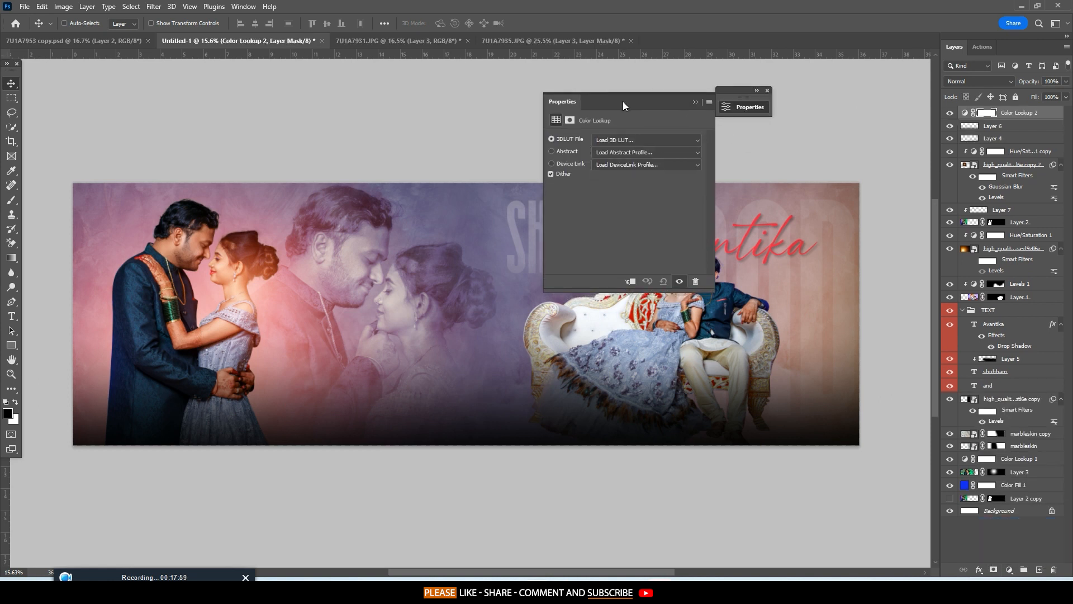
pyautogui.moveTo(623, 102); pyautogui.dragTo(967, 102)
# Preview different 3D LUTs for the new Color Lookup adjustment and choose Kodak 5205 Fuji 3510 (by Adobe).cube.
pyautogui.click(950, 138)
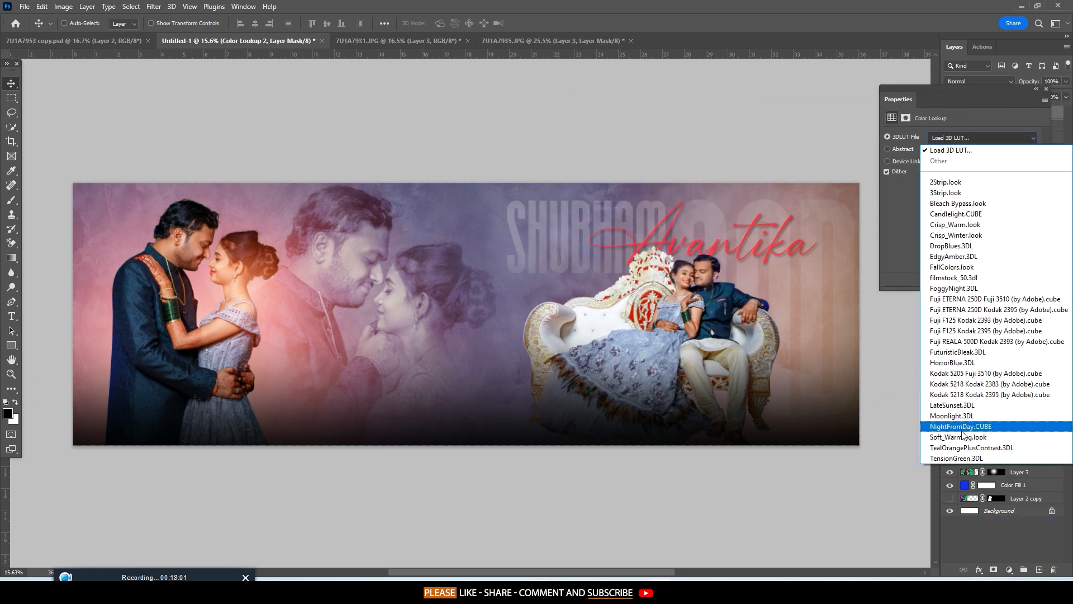
pyautogui.click(959, 459)
pyautogui.press('Up')
pyautogui.press('Up')
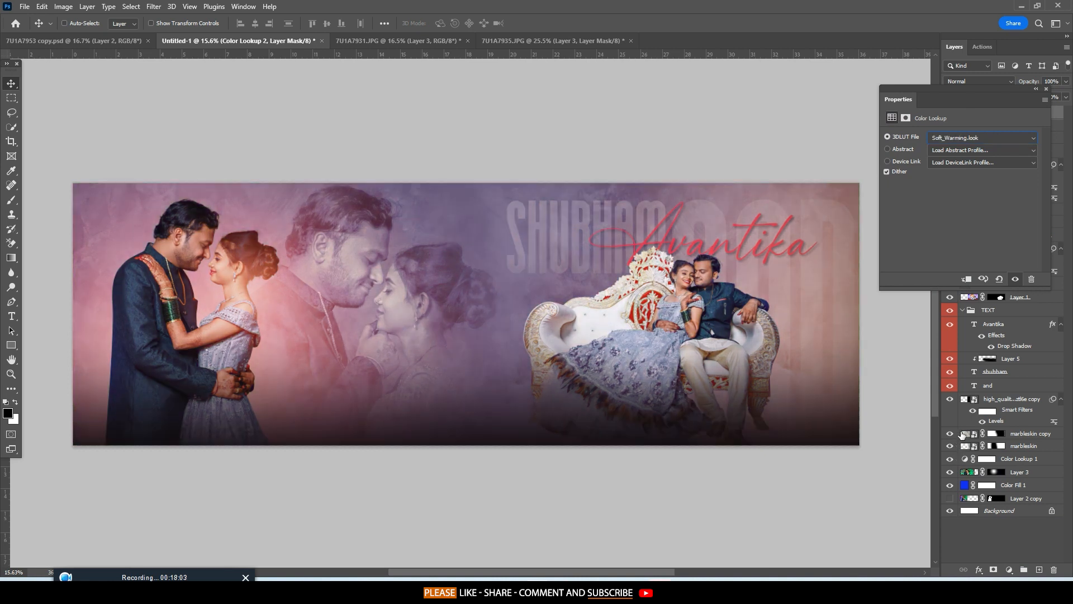
pyautogui.press('Down')
pyautogui.press('Up')
pyautogui.press('Up')
pyautogui.press('Up')
pyautogui.press('Down')
pyautogui.press('Up')
pyautogui.press('Up')
pyautogui.press('Up')
pyautogui.press('Up')
pyautogui.press('Up')
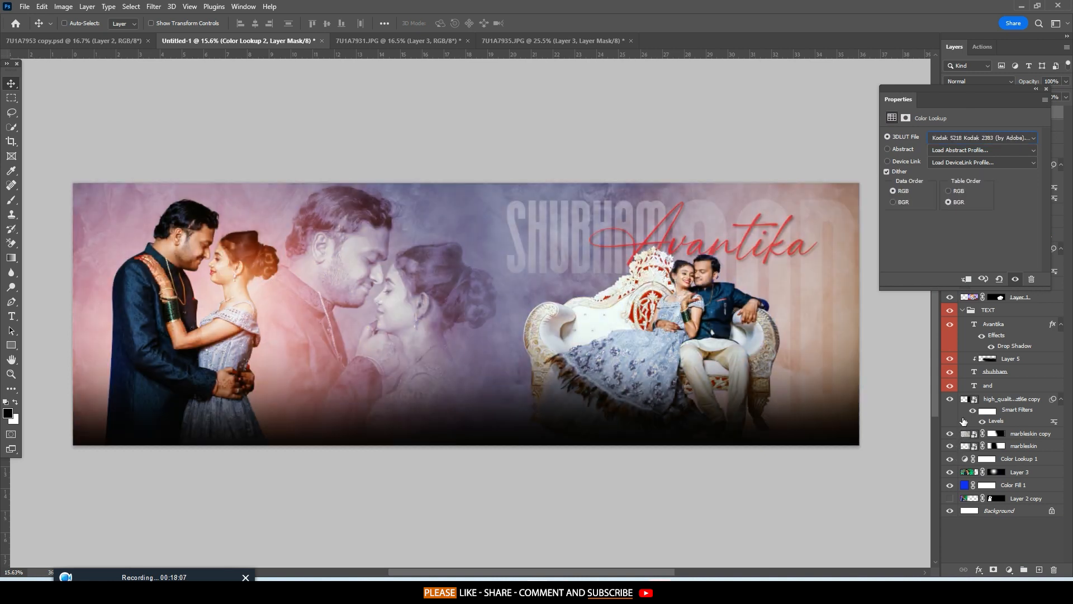
pyautogui.press('Down')
pyautogui.press('Down')
pyautogui.press('Down')
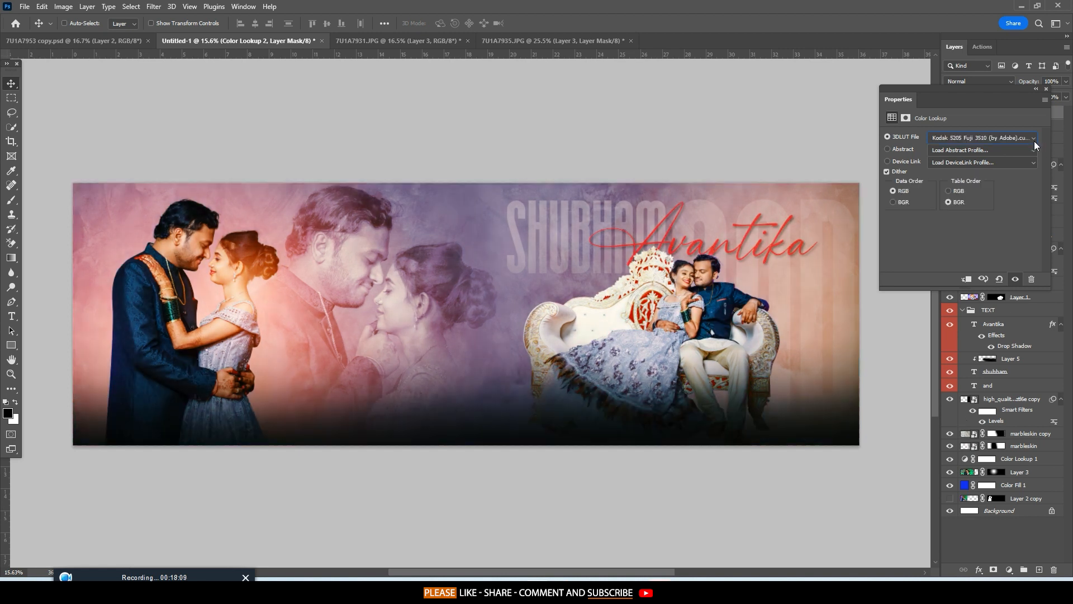
# Lower the fill of Color Lookup 2 to 10% and compare the spread with the adjustment hidden and shown.
pyautogui.click(1039, 86)
pyautogui.click(1065, 97)
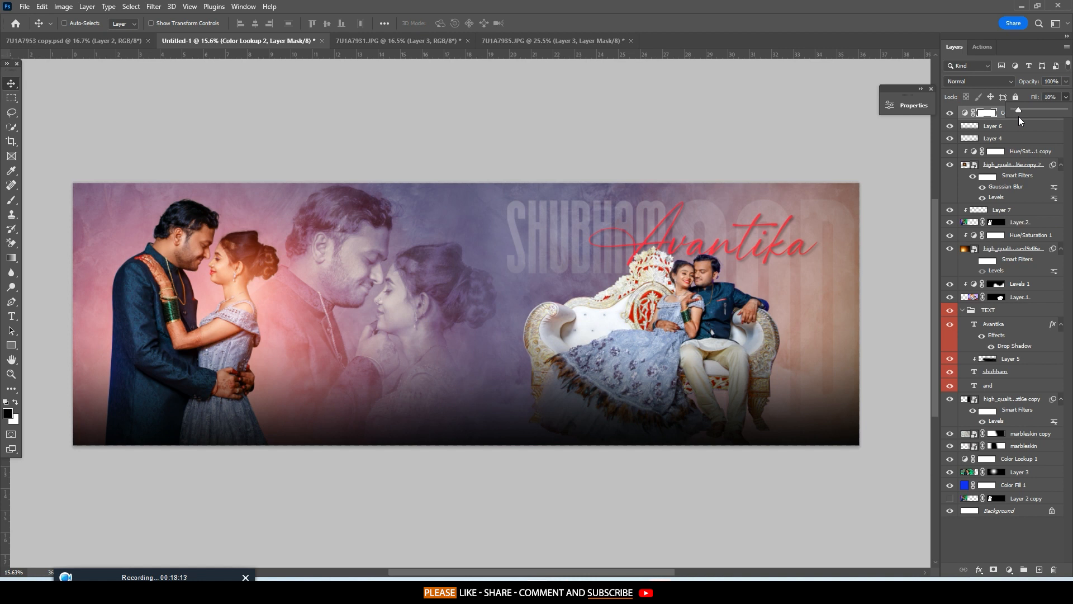
pyautogui.click(950, 113)
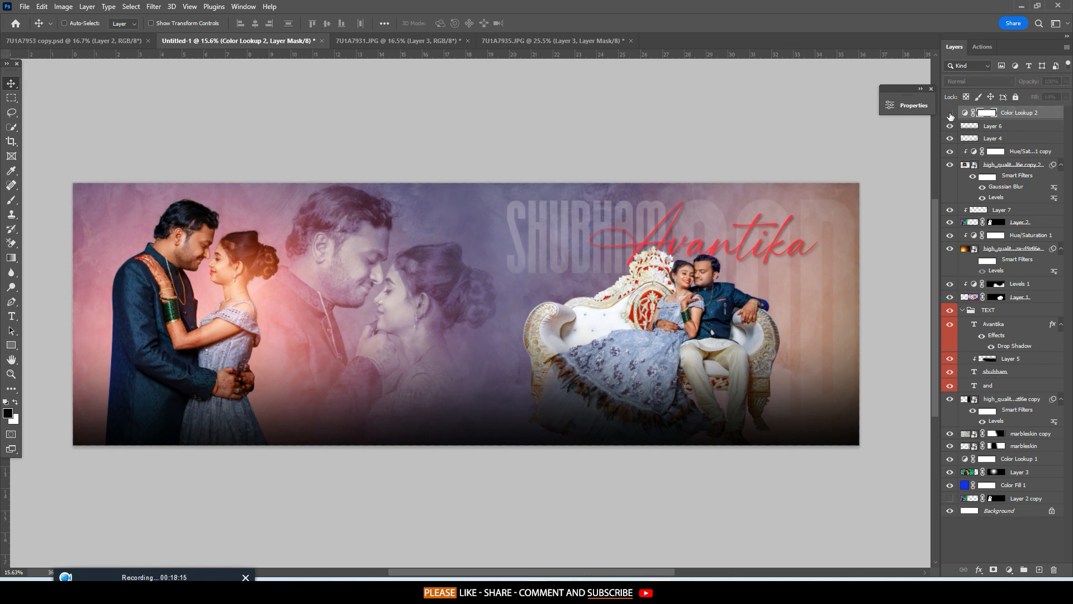
pyautogui.click(950, 113)
# Add a Levels adjustment layer above Color Lookup 2 and fine-tune its shadow and highlight input levels.
pyautogui.click(1007, 568)
pyautogui.click(938, 418)
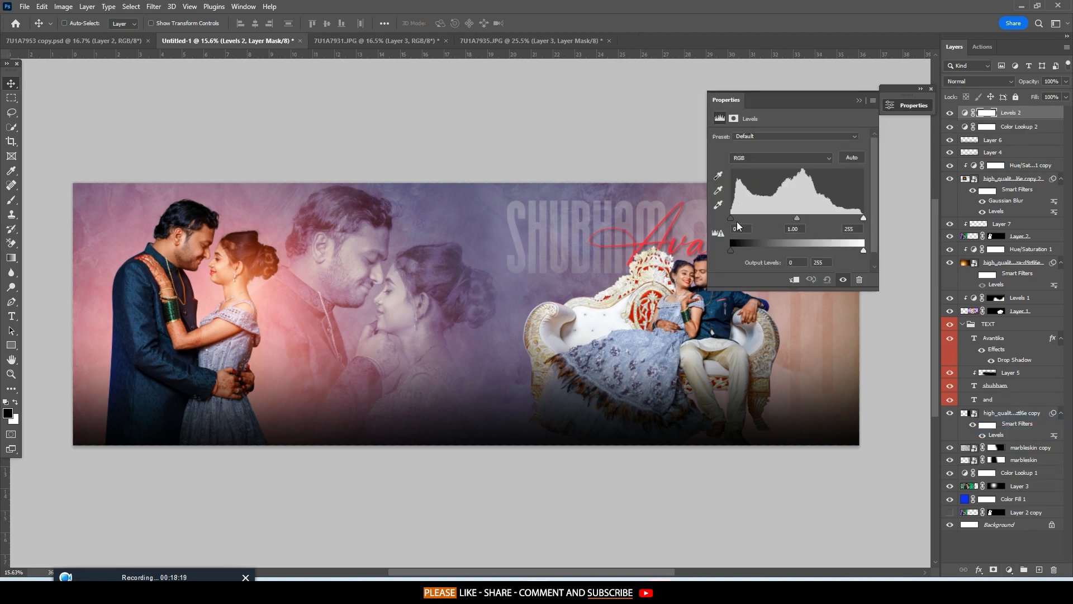
pyautogui.moveTo(731, 219); pyautogui.dragTo(731, 219)
pyautogui.moveTo(860, 219); pyautogui.dragTo(863, 220)
pyautogui.click(858, 100)
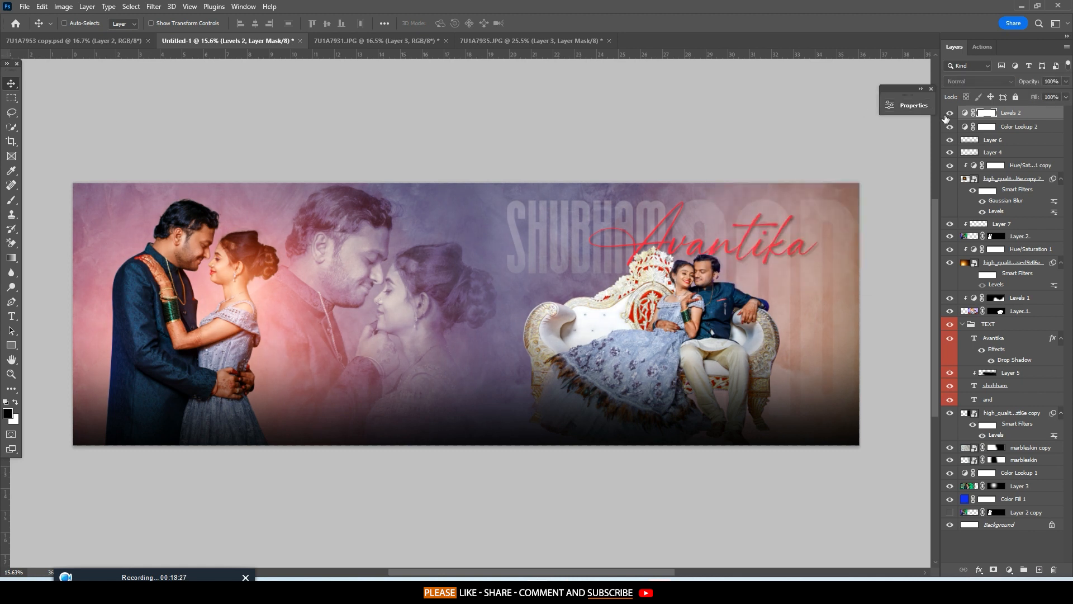
pyautogui.click(929, 89)
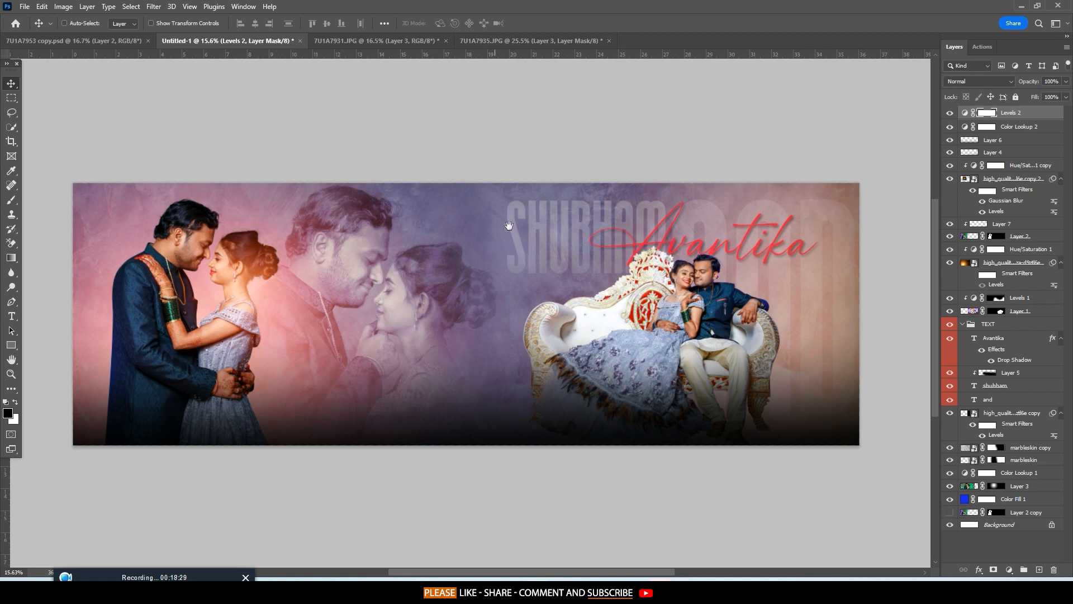